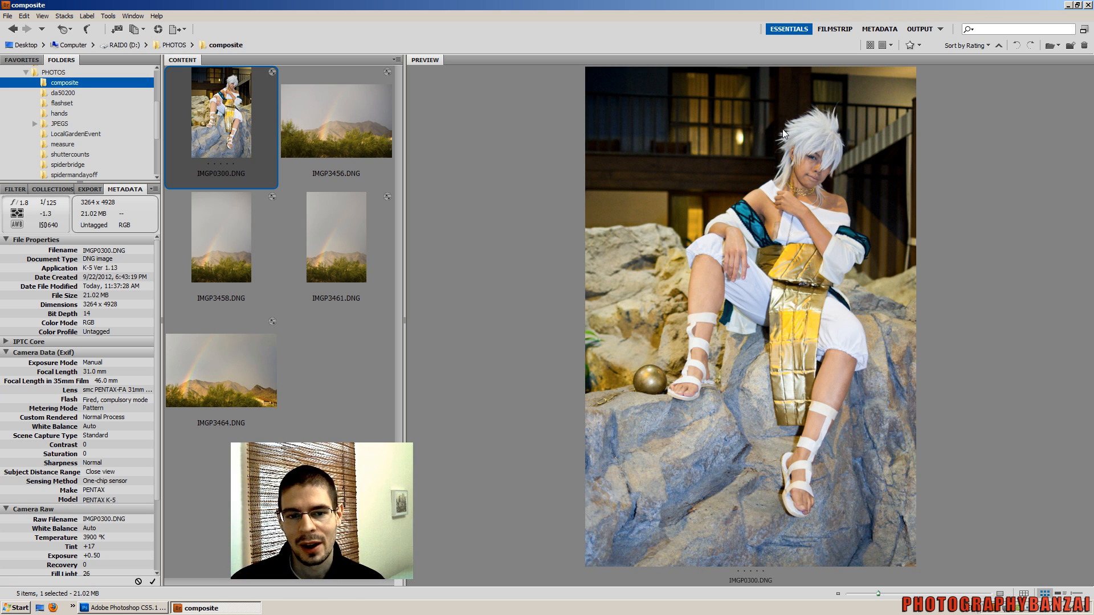
# - Preview the rainbow landscape photos IMGP3458, IMGP3464, IMGP3456 and IMGP3461 as possible replacement backgrounds
pyautogui.click(314, 257)
pyautogui.click(237, 256)
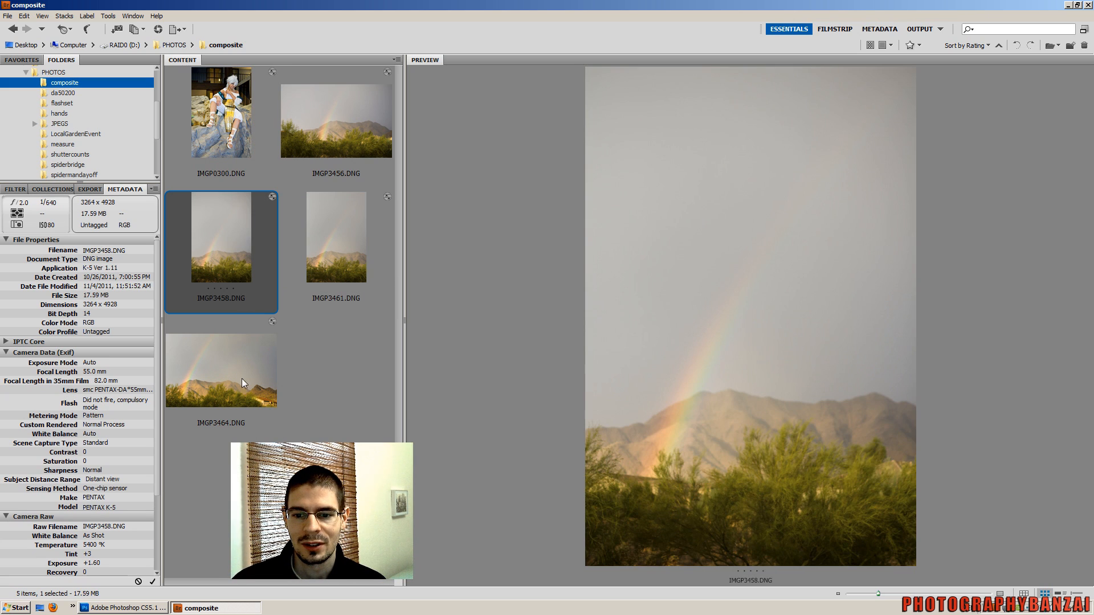
pyautogui.click(234, 408)
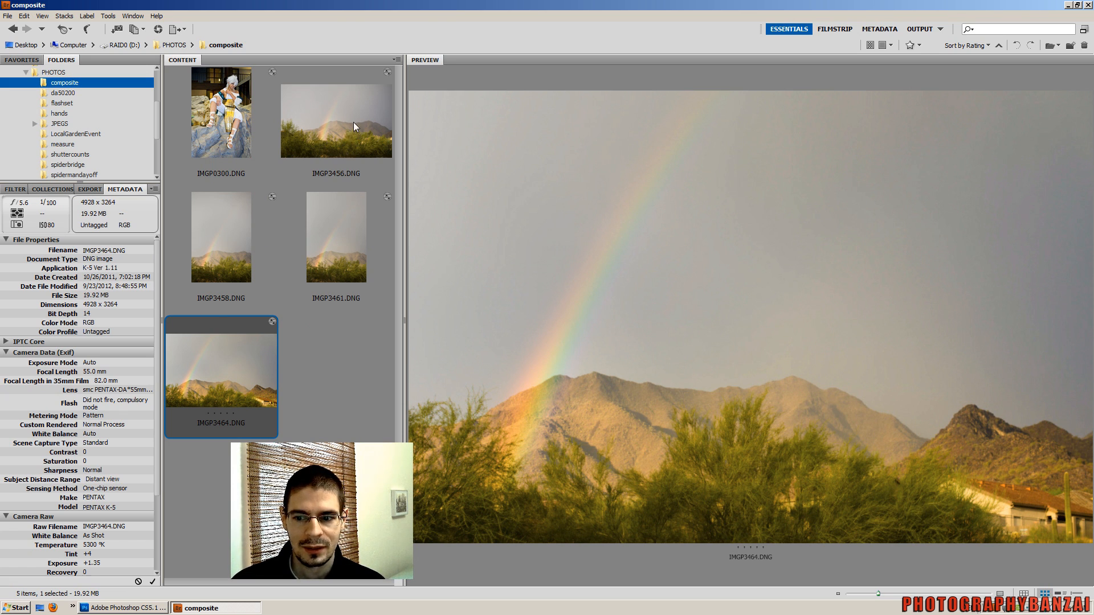
pyautogui.click(357, 140)
pyautogui.click(328, 258)
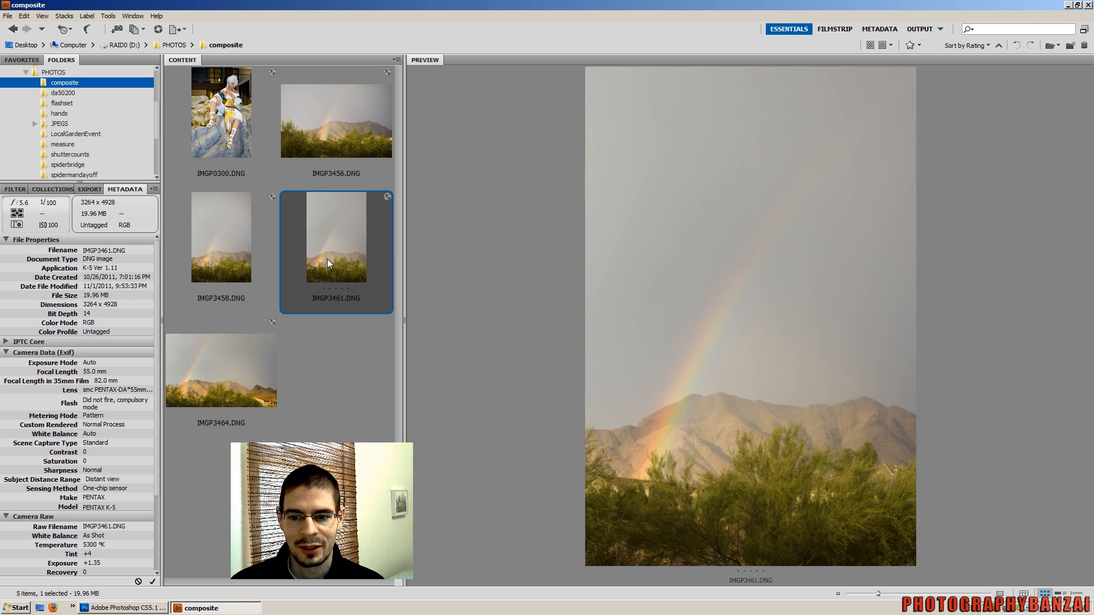
# - Open the portrait IMGP0300.DNG in Photoshop through Camera Raw, keeping its existing raw settings
pyautogui.click(225, 114)
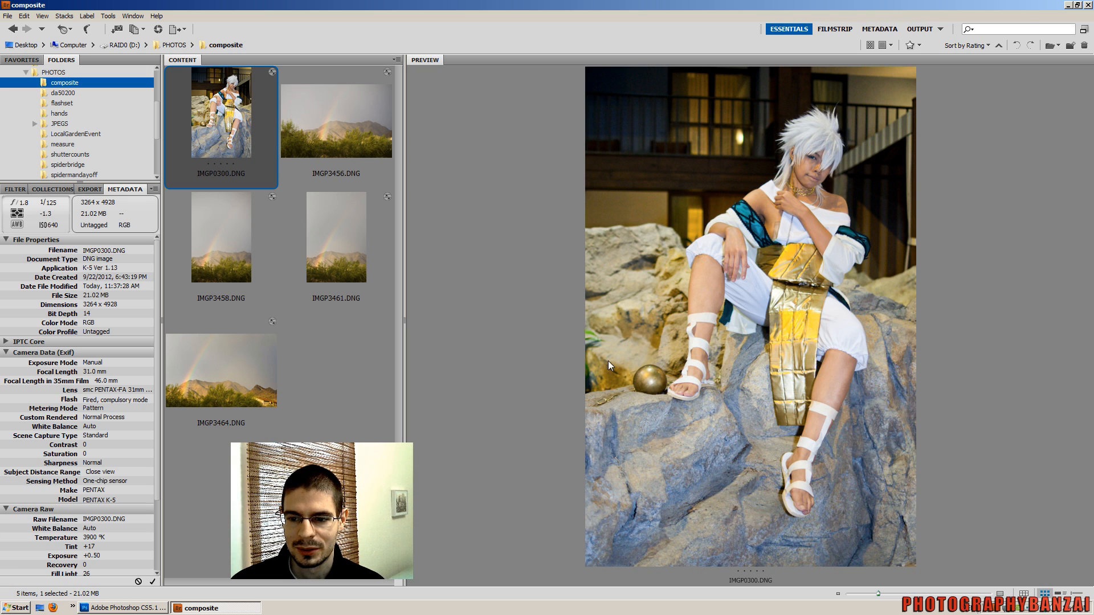
pyautogui.rightClick(230, 122)
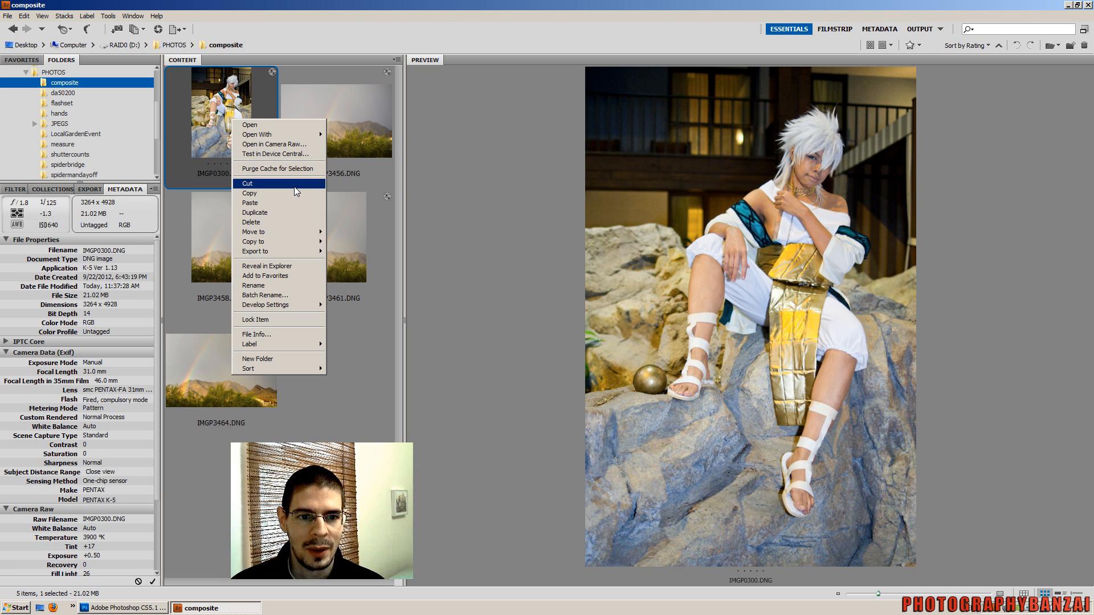
pyautogui.moveTo(288, 135)
pyautogui.click(356, 136)
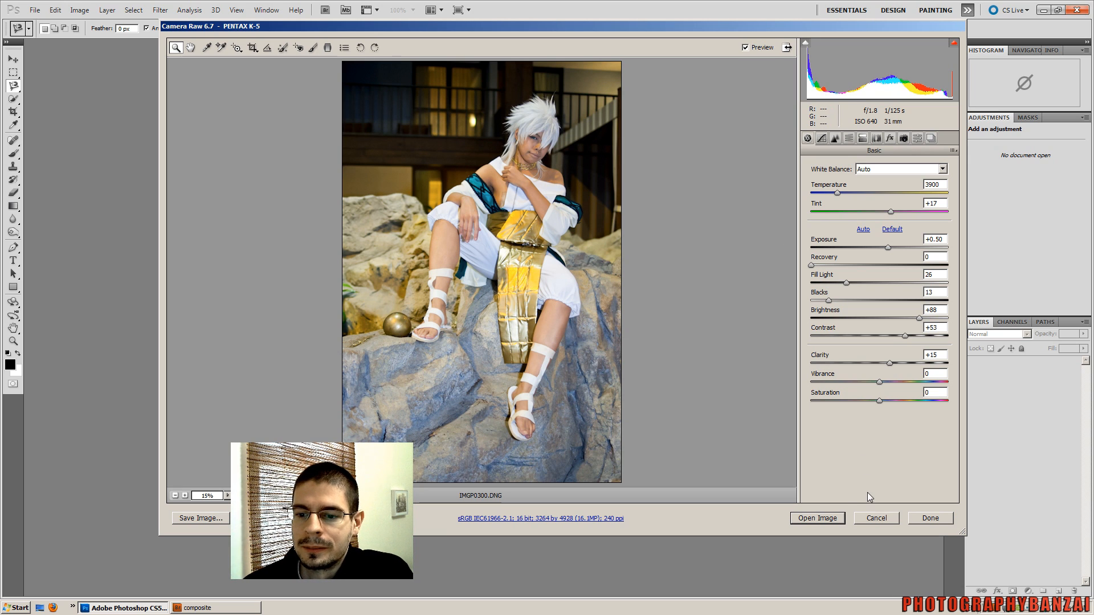
pyautogui.click(817, 518)
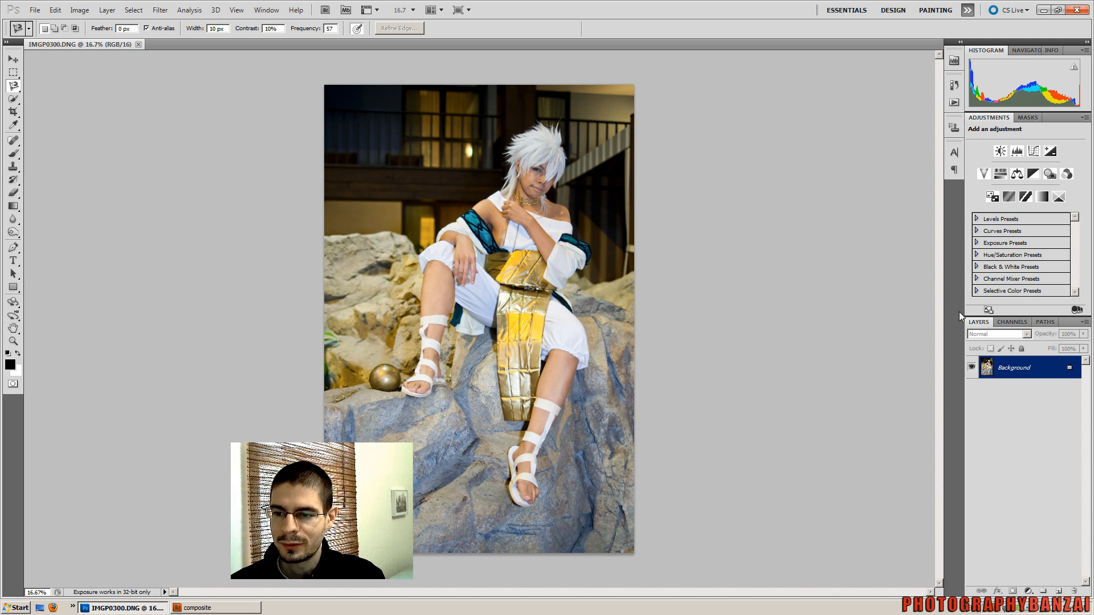
# - Convert the locked Background into a regular layer named Layer 0, and toggle its visibility off and on to check transparency
pyautogui.rightClick(1040, 375)
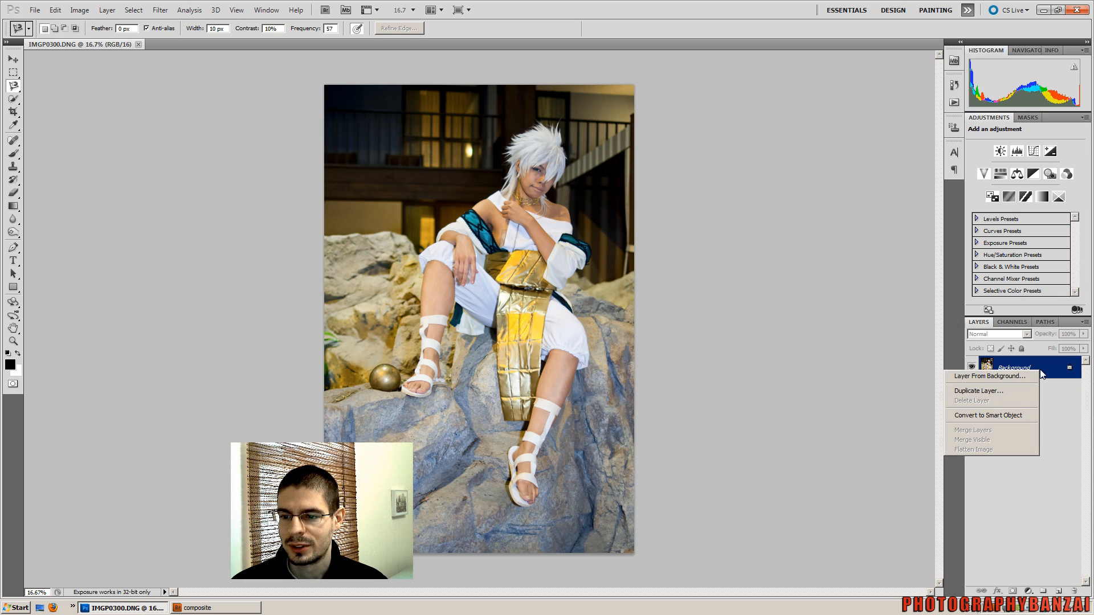
pyautogui.click(990, 376)
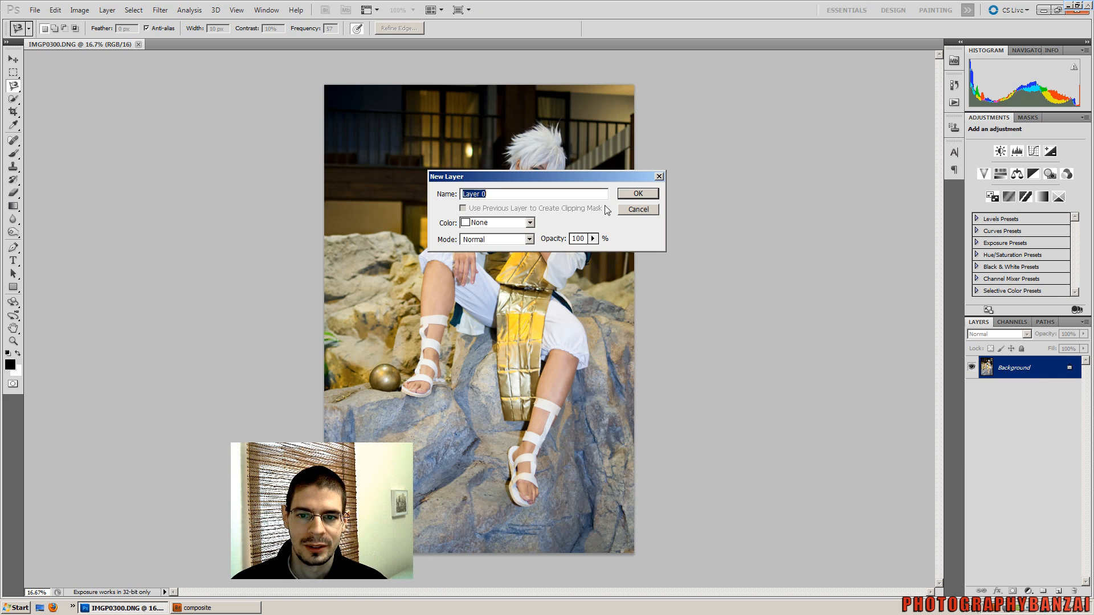
pyautogui.click(638, 194)
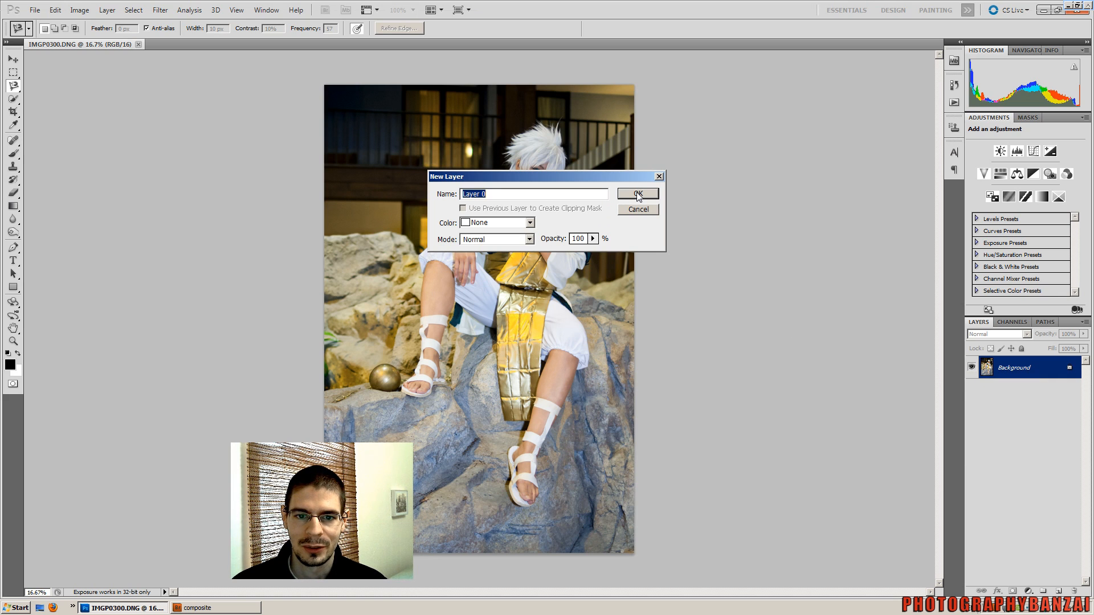
pyautogui.click(639, 196)
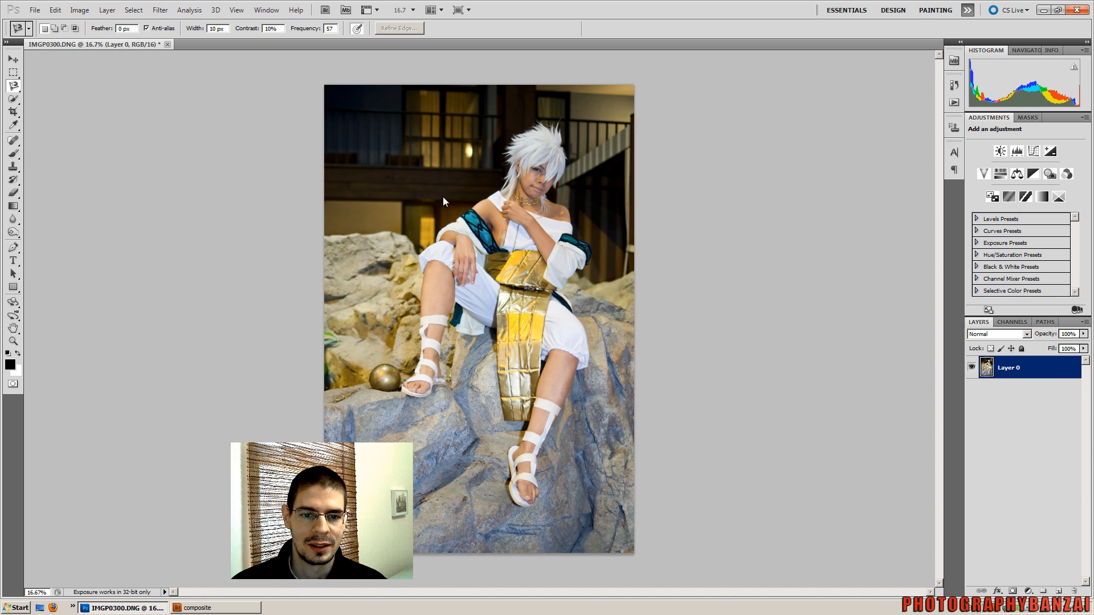
pyautogui.click(974, 367)
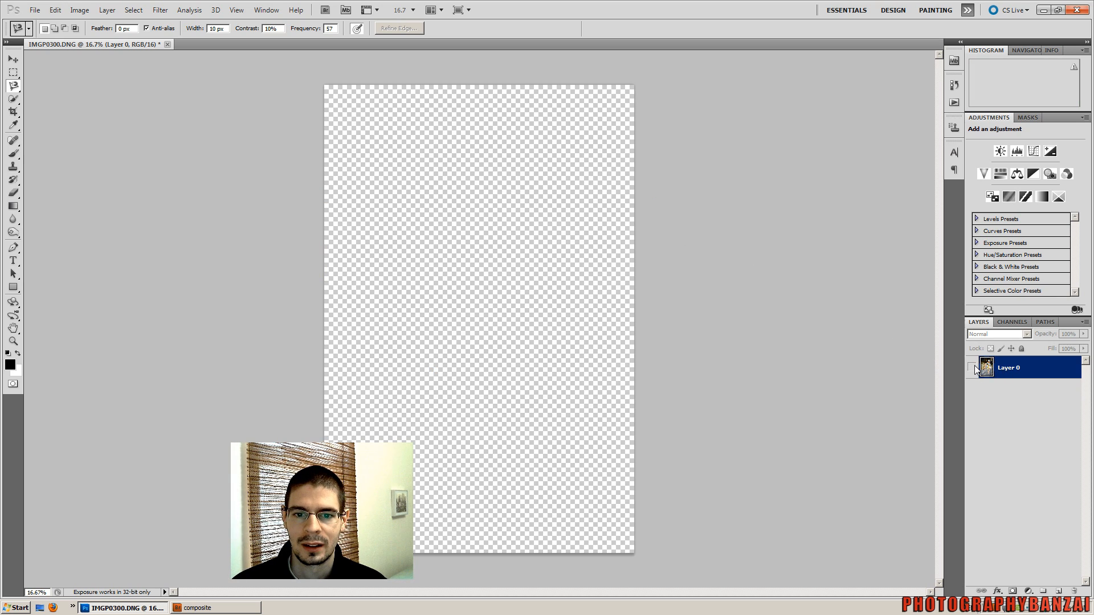
pyautogui.click(974, 368)
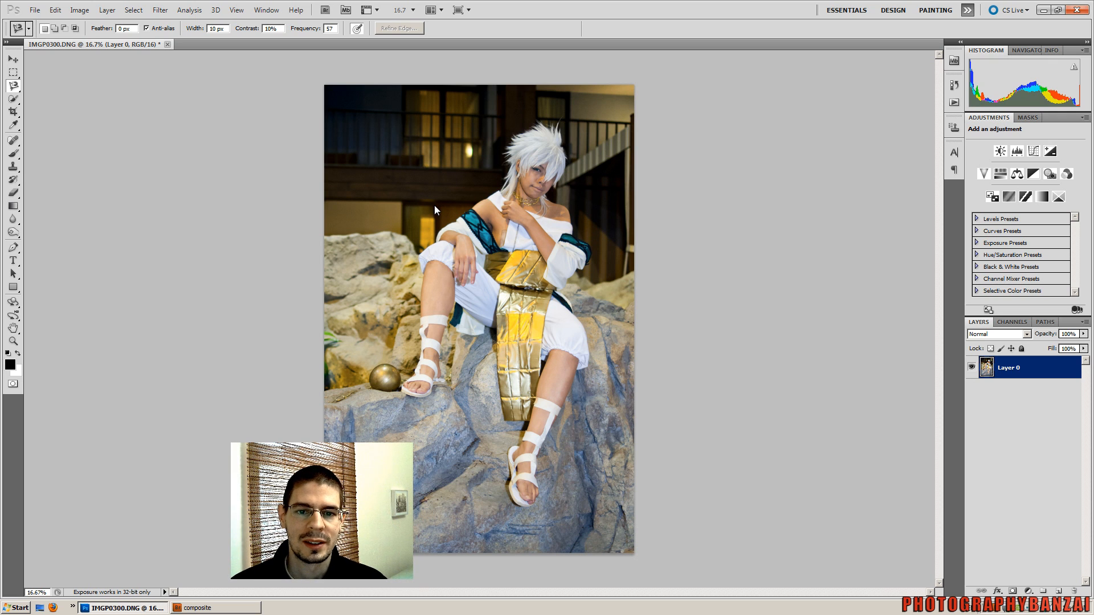
# - Try the Magic Wand on the tan wall panel above the rocks, and clear the resulting selection
pyautogui.scroll(3, 432, 207)
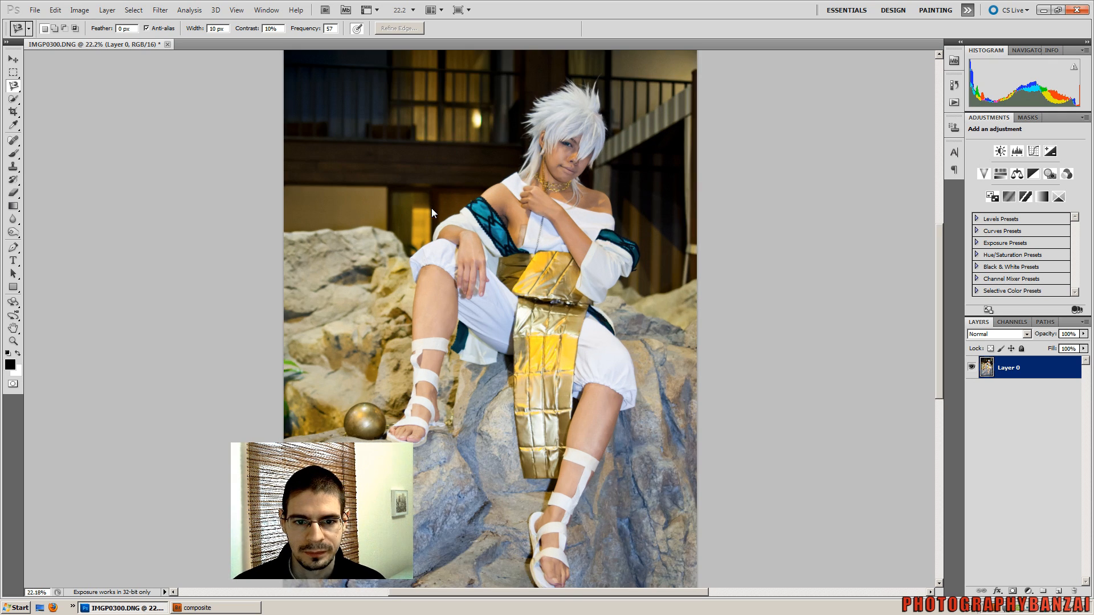
pyautogui.moveTo(942, 248); pyautogui.dragTo(950, 220)
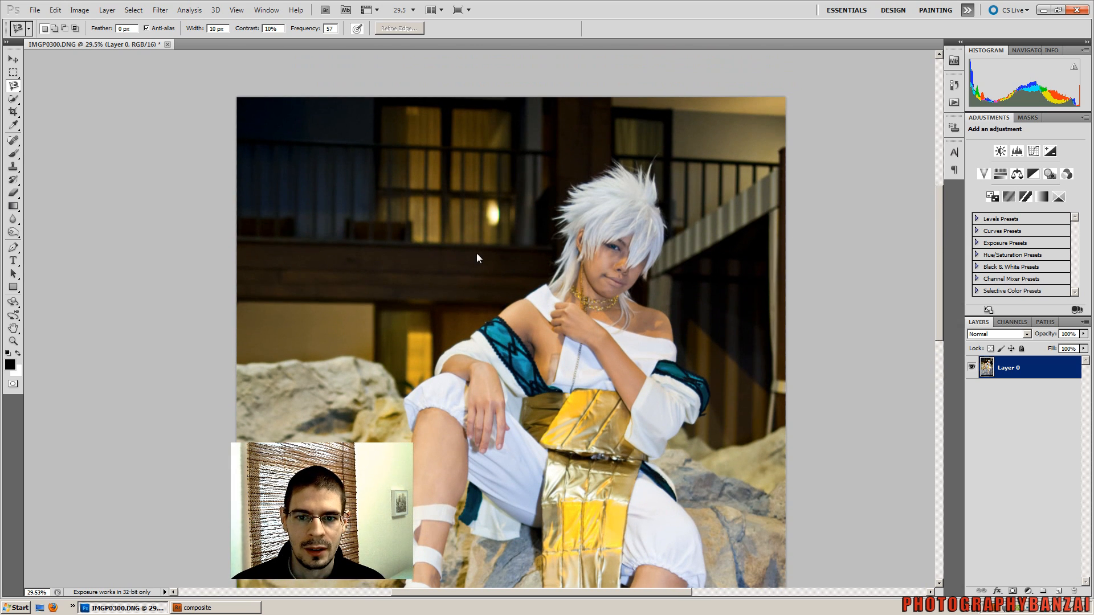
pyautogui.scroll(1, 384, 292)
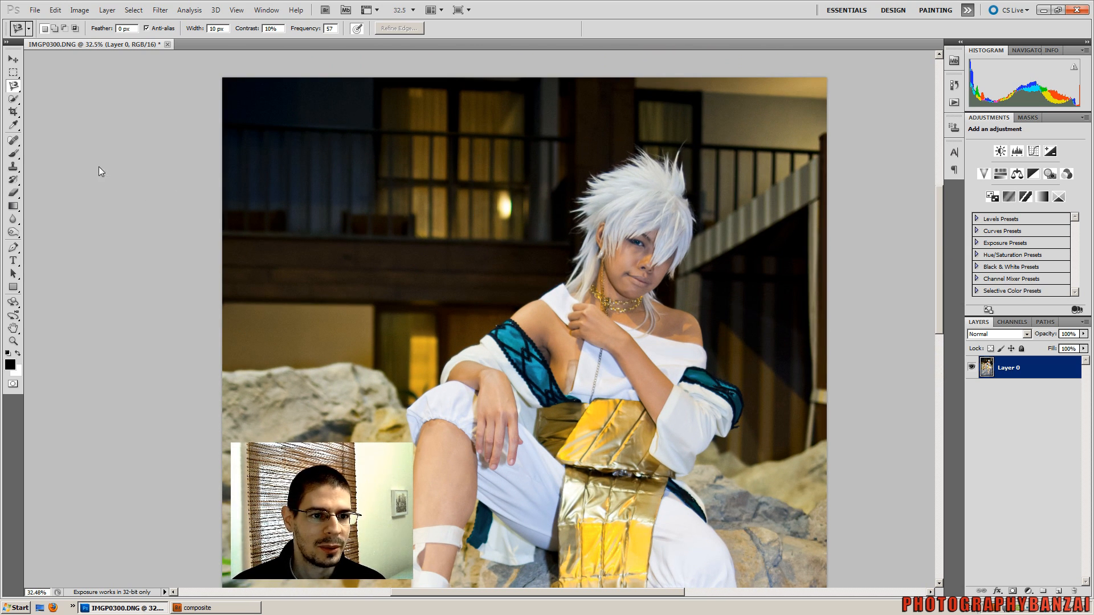
pyautogui.rightClick(12, 89)
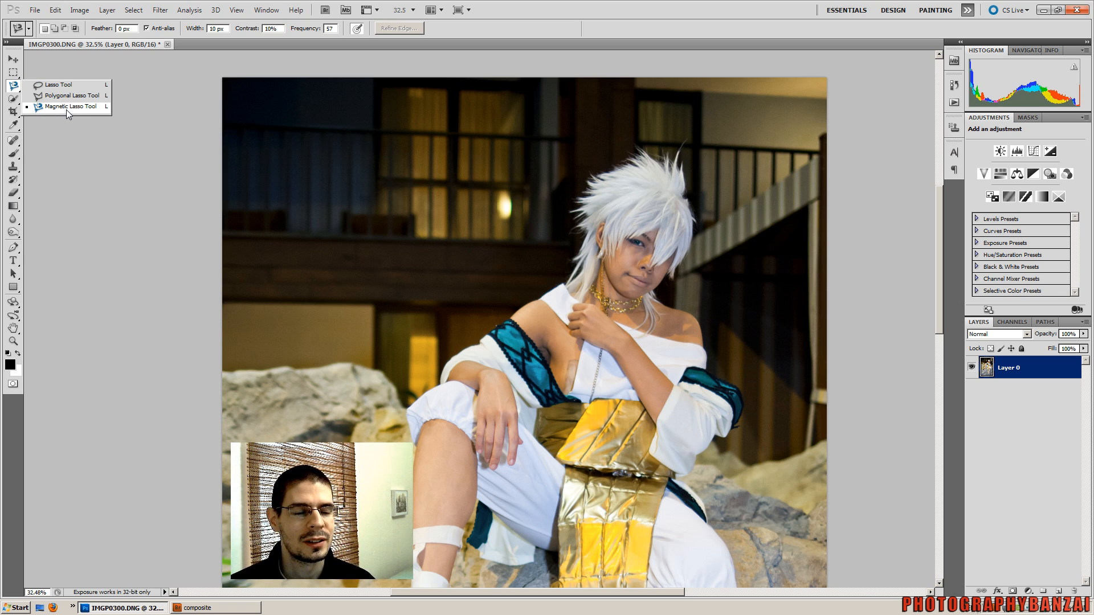
pyautogui.click(13, 101)
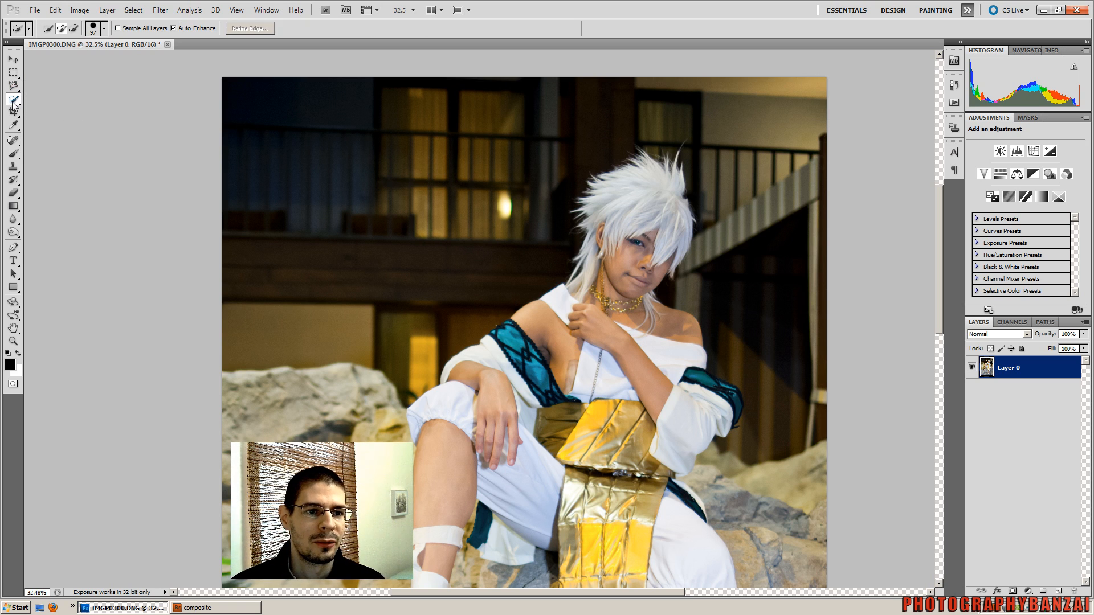
pyautogui.click(13, 103)
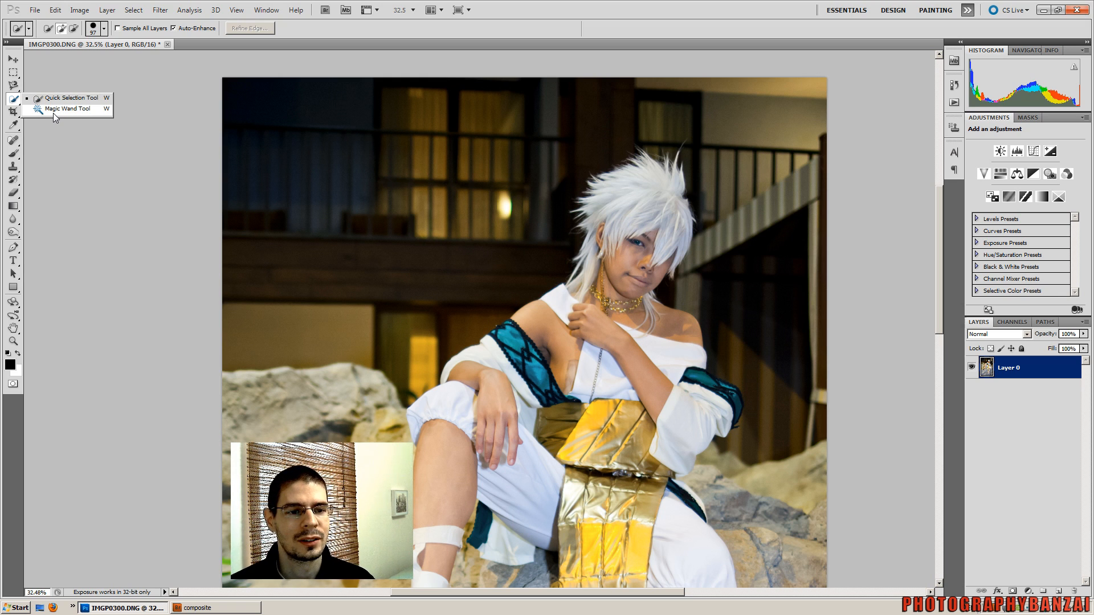
pyautogui.click(53, 110)
pyautogui.click(336, 334)
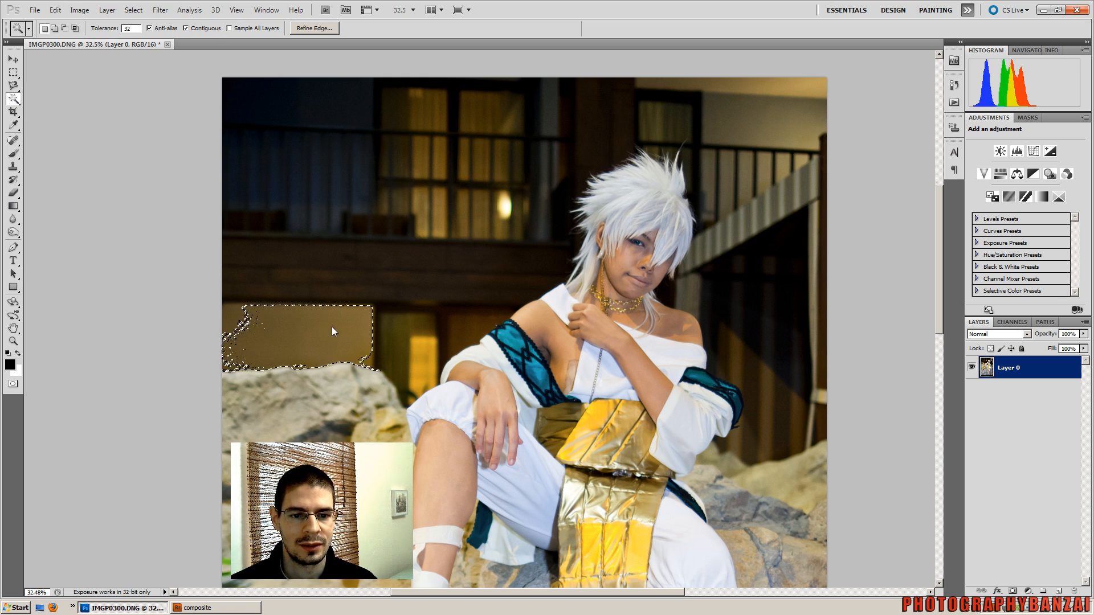
pyautogui.click(14, 72)
pyautogui.hotkey('ctrl', 'd')
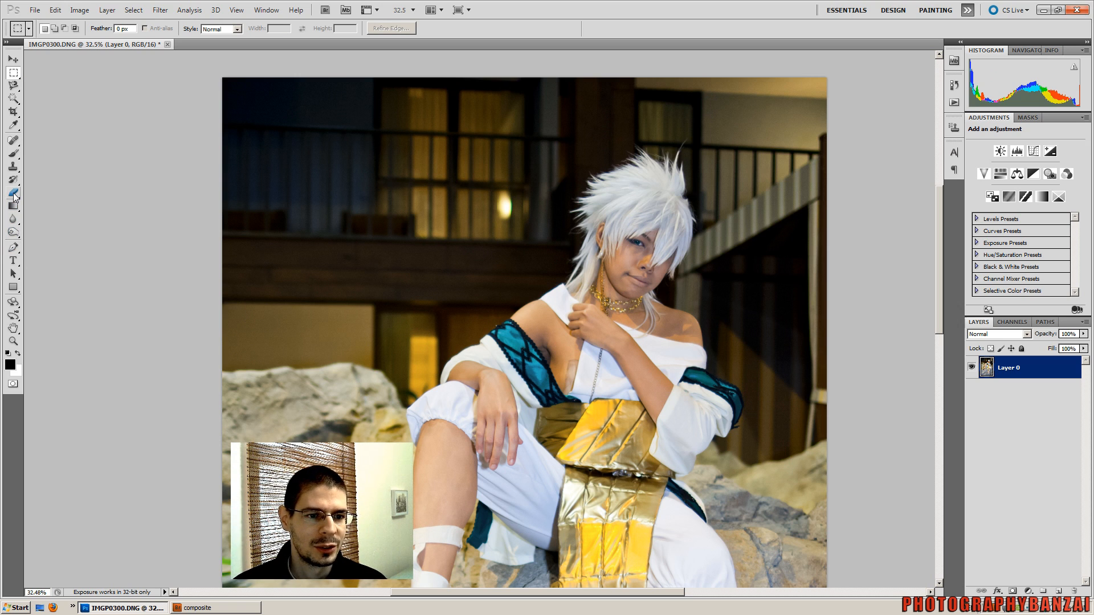
# - Examine the soft edge between the rock's upper outline and the wall behind it up close
pyautogui.scroll(3, 228, 404)
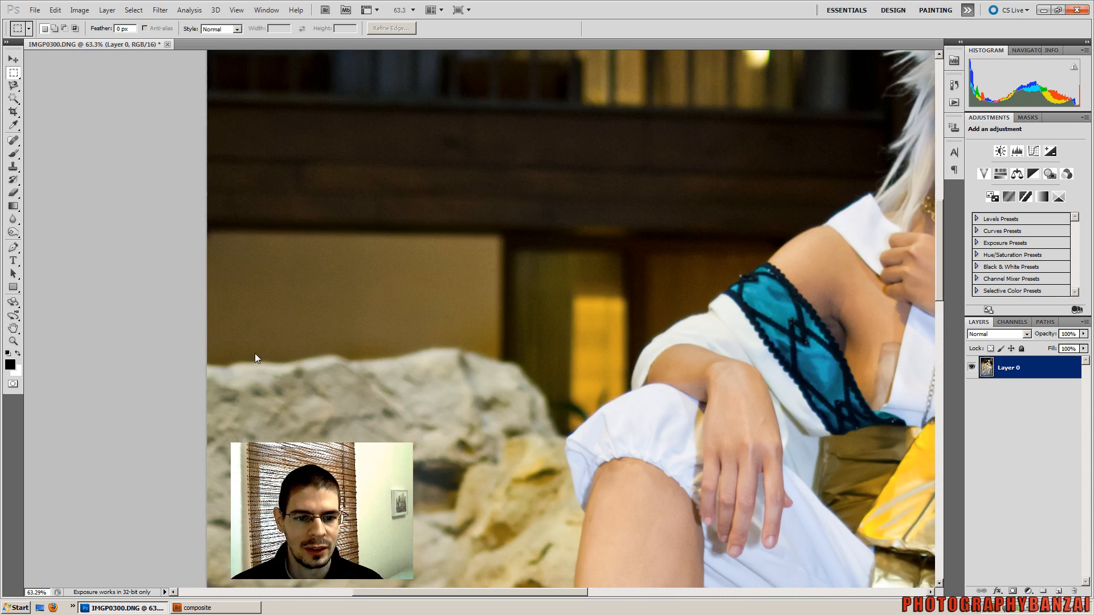
pyautogui.scroll(3, 255, 358)
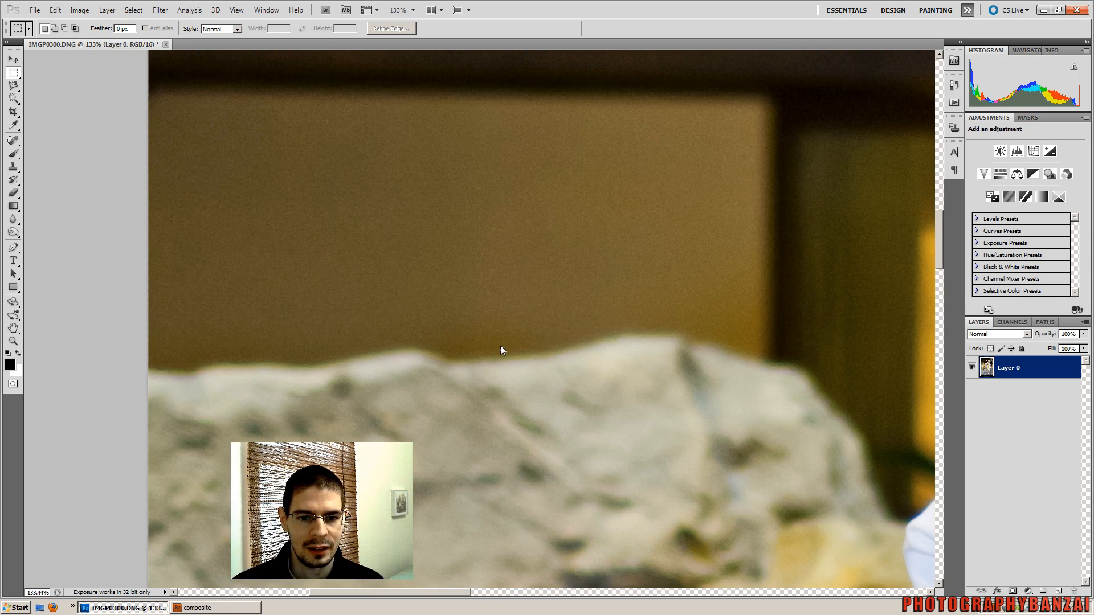
pyautogui.scroll(-3, 488, 331)
pyautogui.scroll(-2, 491, 332)
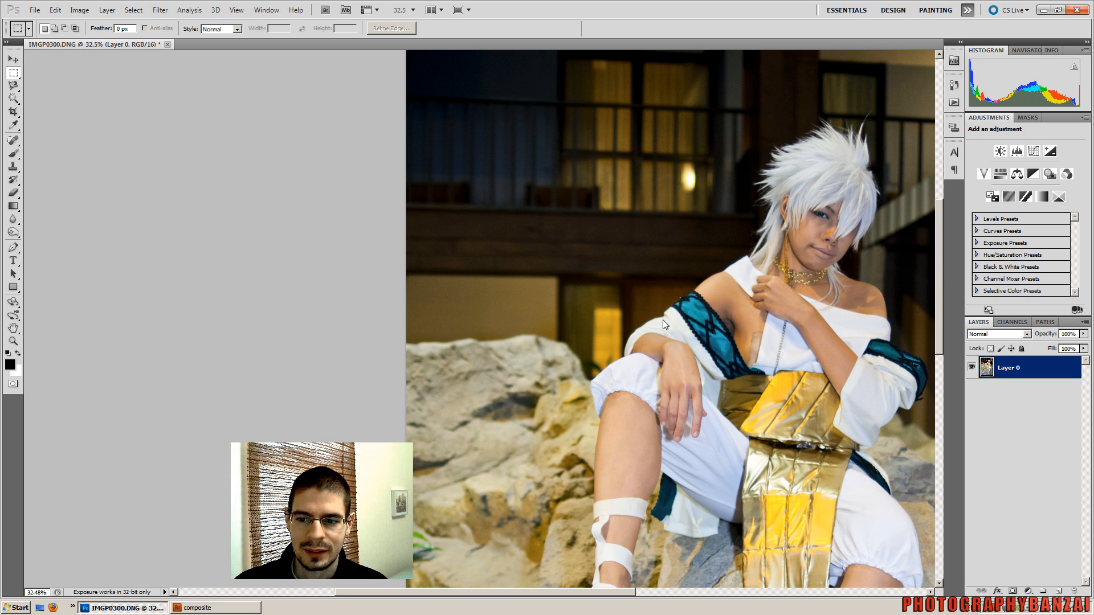
pyautogui.scroll(-2, 662, 319)
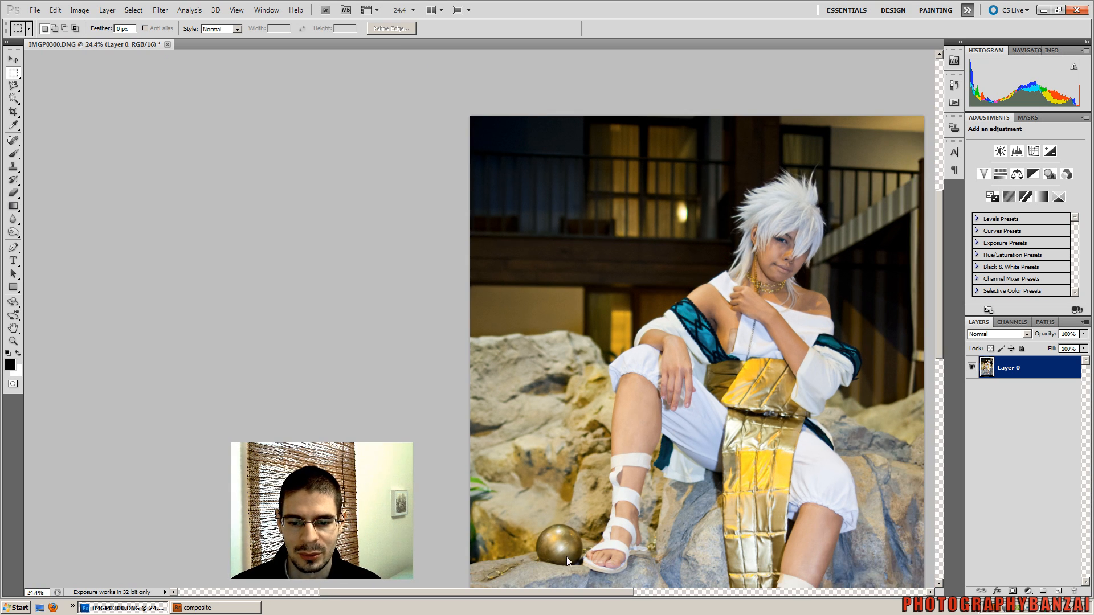
pyautogui.moveTo(566, 592); pyautogui.dragTo(598, 595)
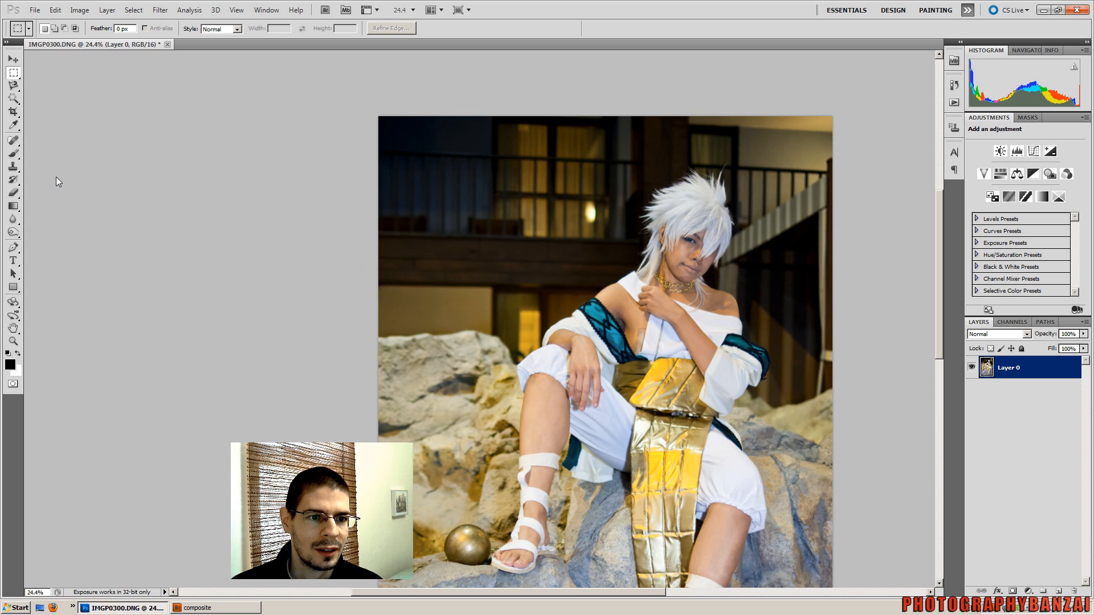
# - Select the tan wall panel and adjoining background above the rocks, up to the raised sleeve, with the Quick Selection tool in add mode
pyautogui.click(13, 98)
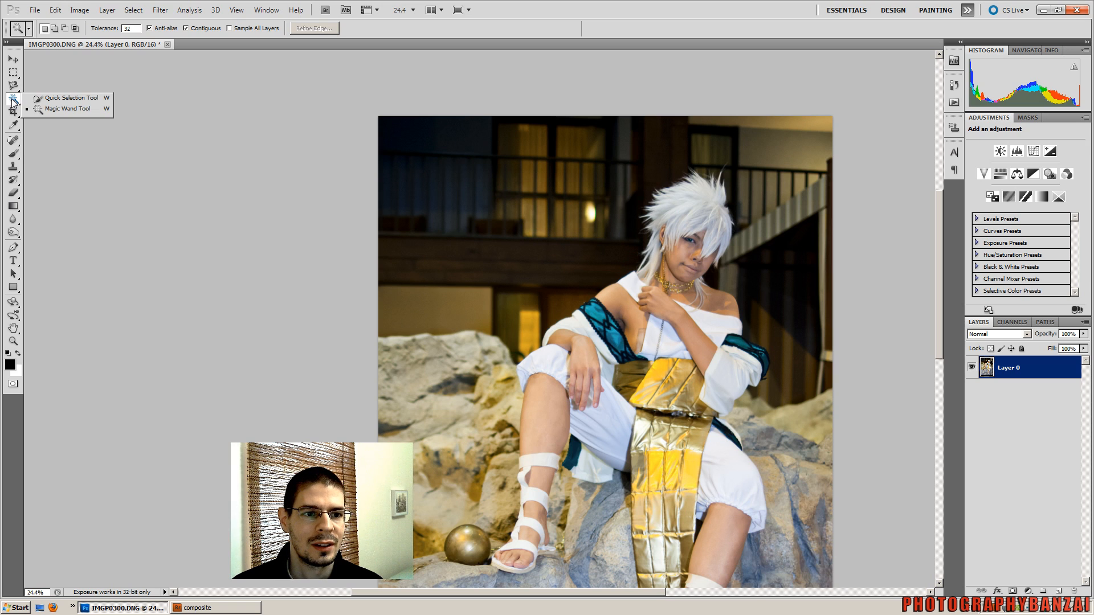
pyautogui.click(45, 101)
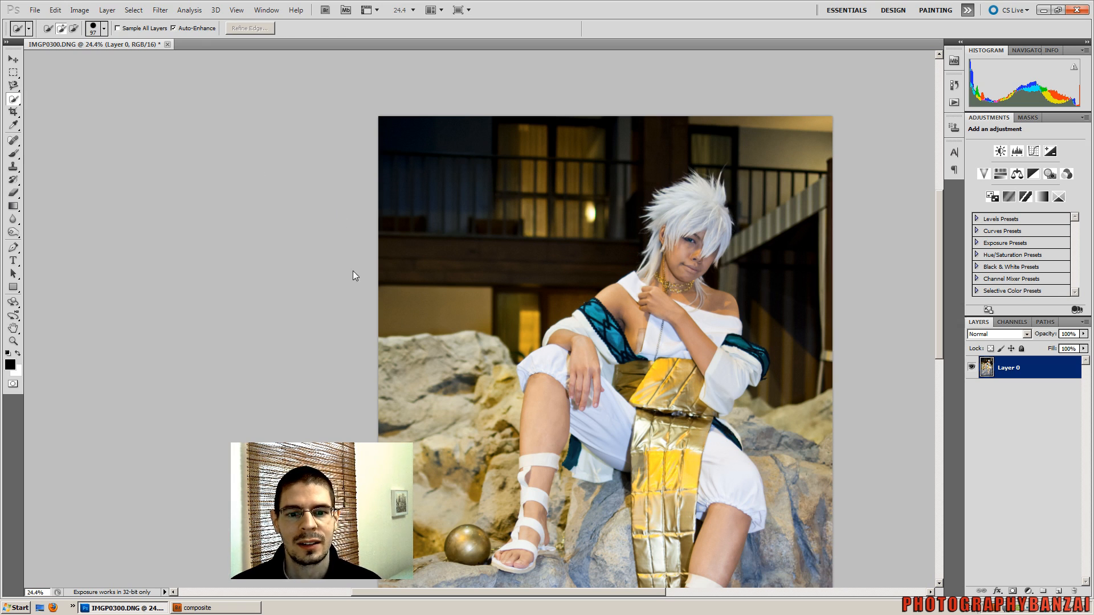
pyautogui.hscroll(3, 446, 594)
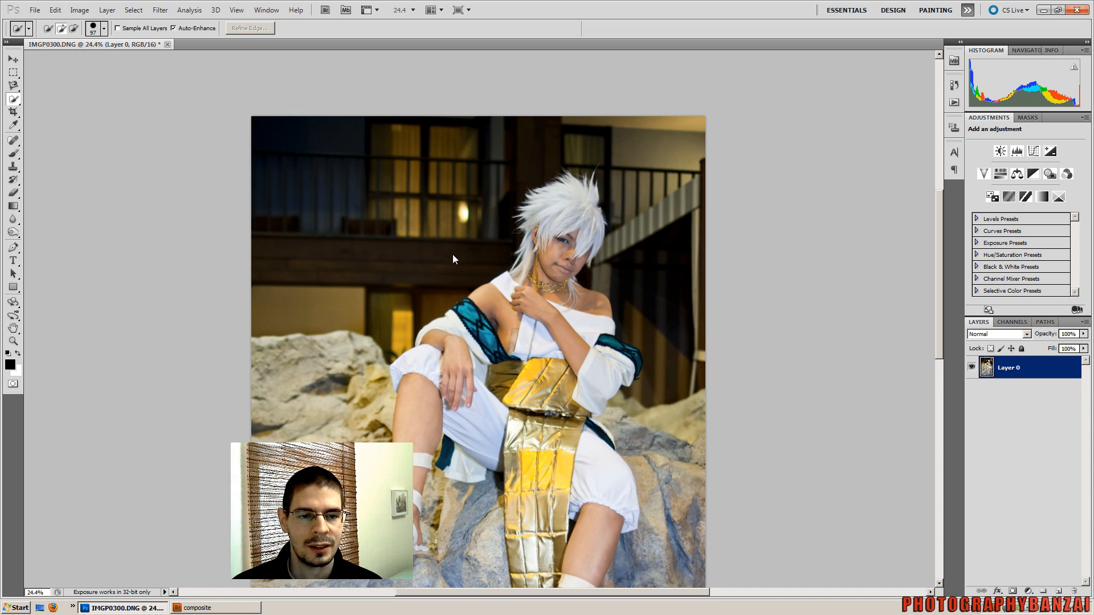
pyautogui.click(104, 27)
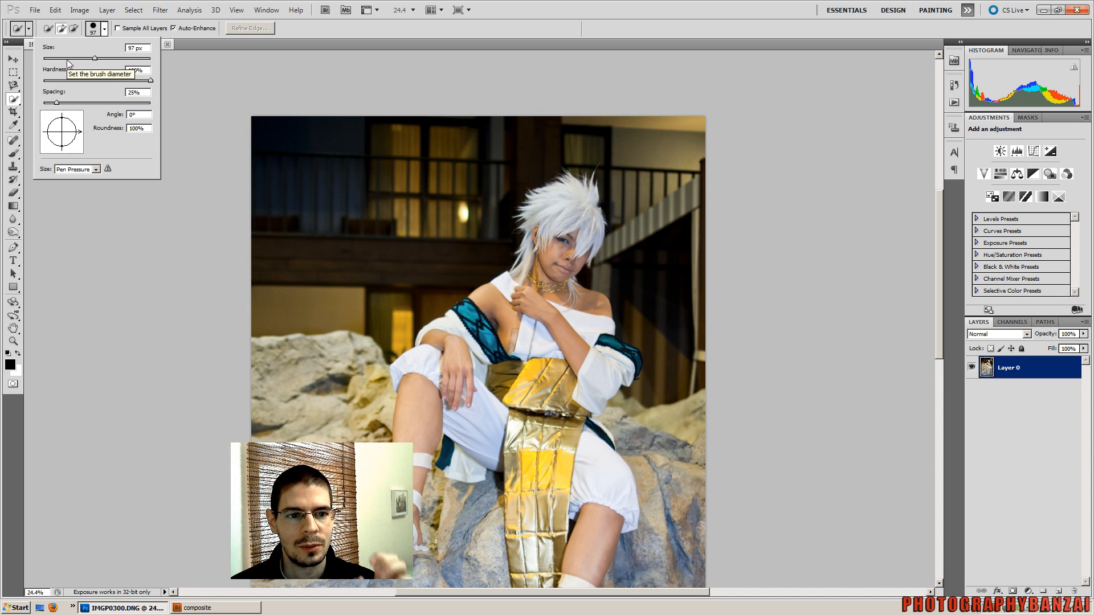
pyautogui.click(261, 41)
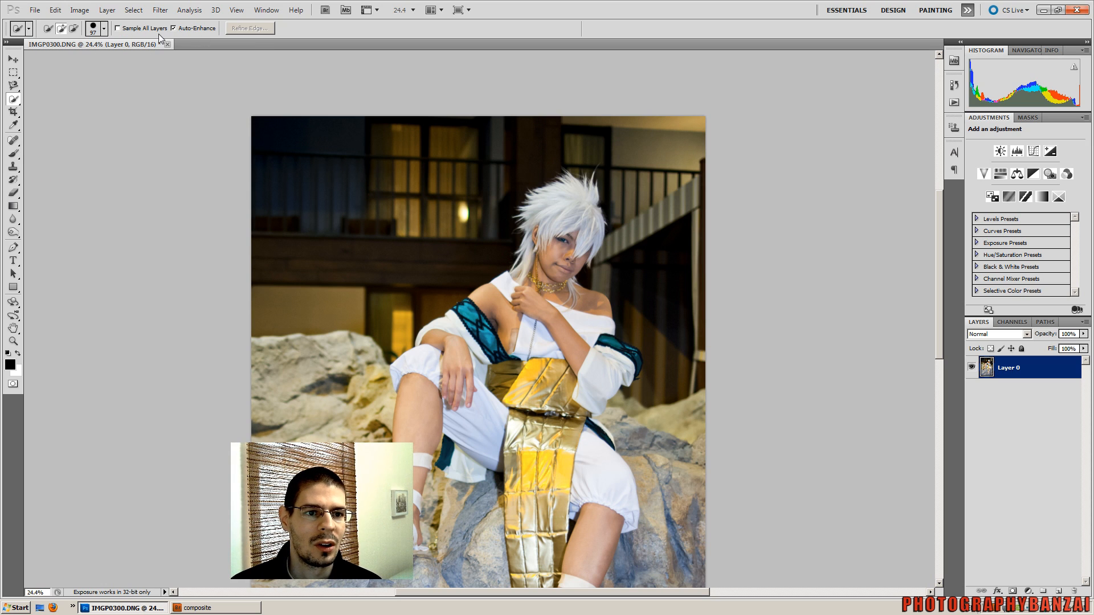
pyautogui.click(47, 29)
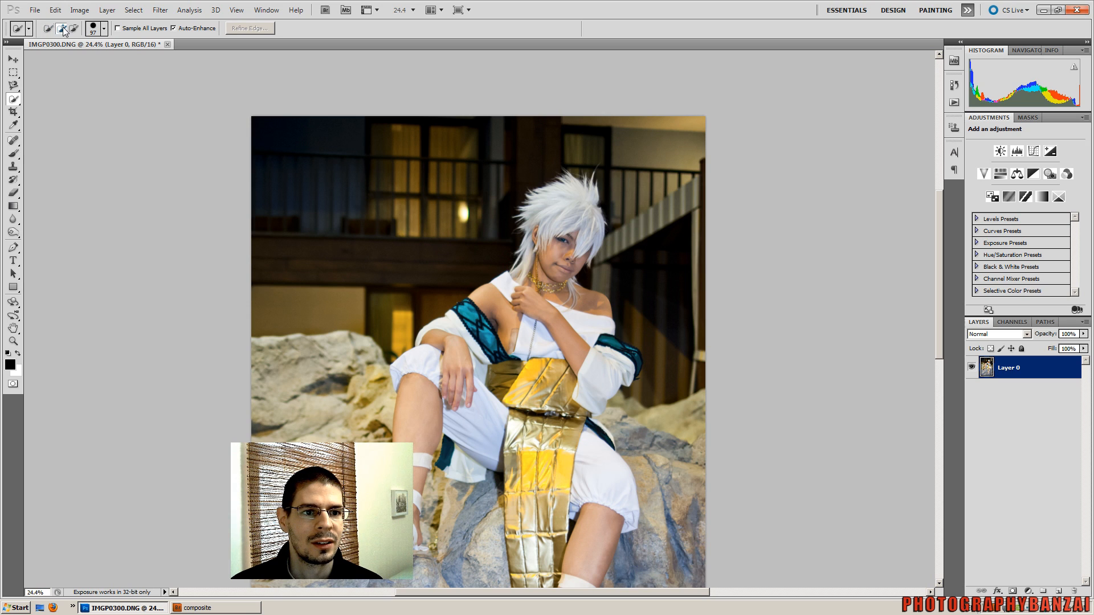
pyautogui.click(61, 28)
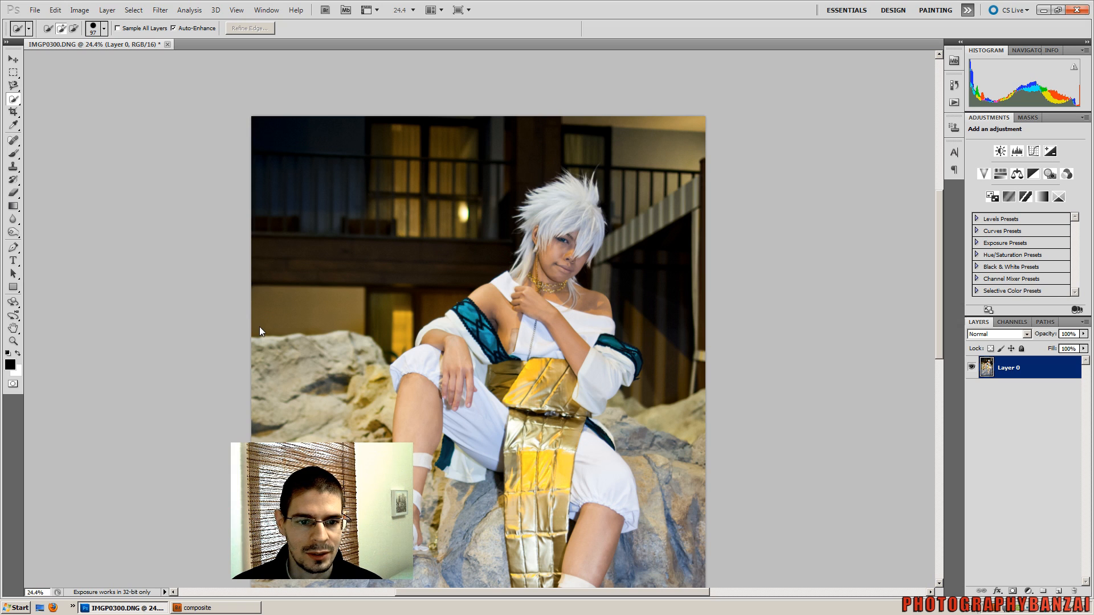
pyautogui.moveTo(260, 330)
pyautogui.mouseDown()
pyautogui.moveTo(355, 319)
pyautogui.moveTo(383, 330)
pyautogui.moveTo(429, 311)
pyautogui.mouseUp()
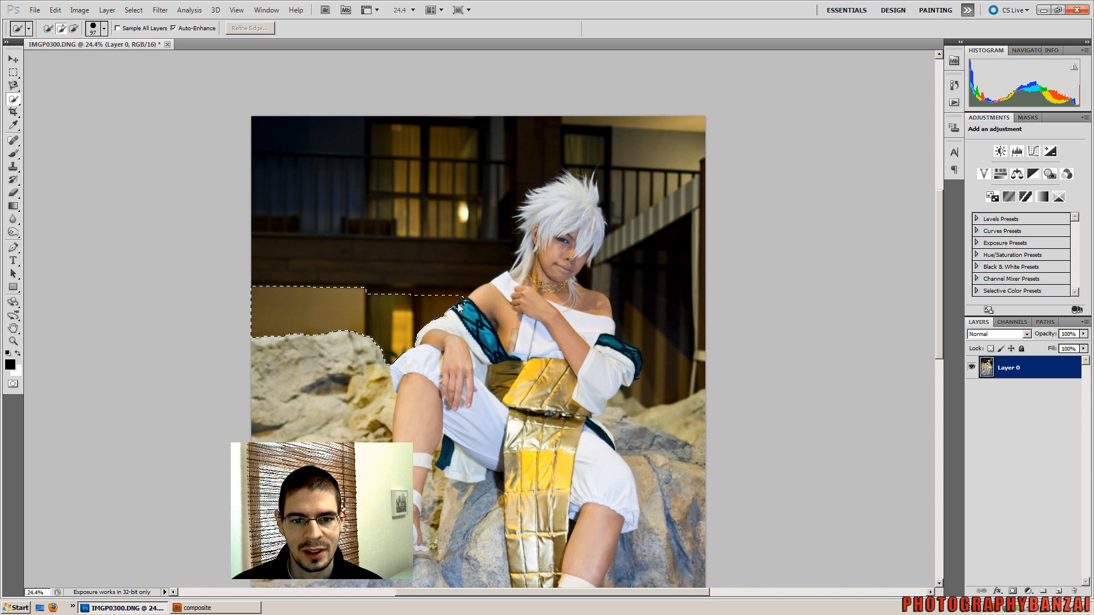
# - Extend the selection over the dark wall between the teal armband, the bare shoulder and the back of the hair
pyautogui.scroll(3, 463, 306)
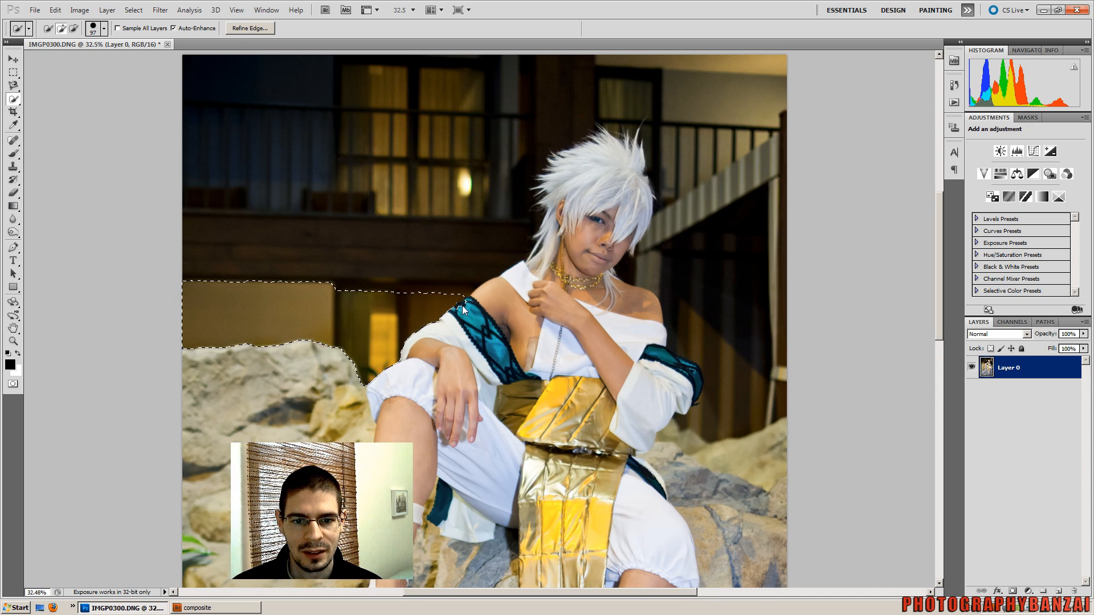
pyautogui.scroll(2, 463, 305)
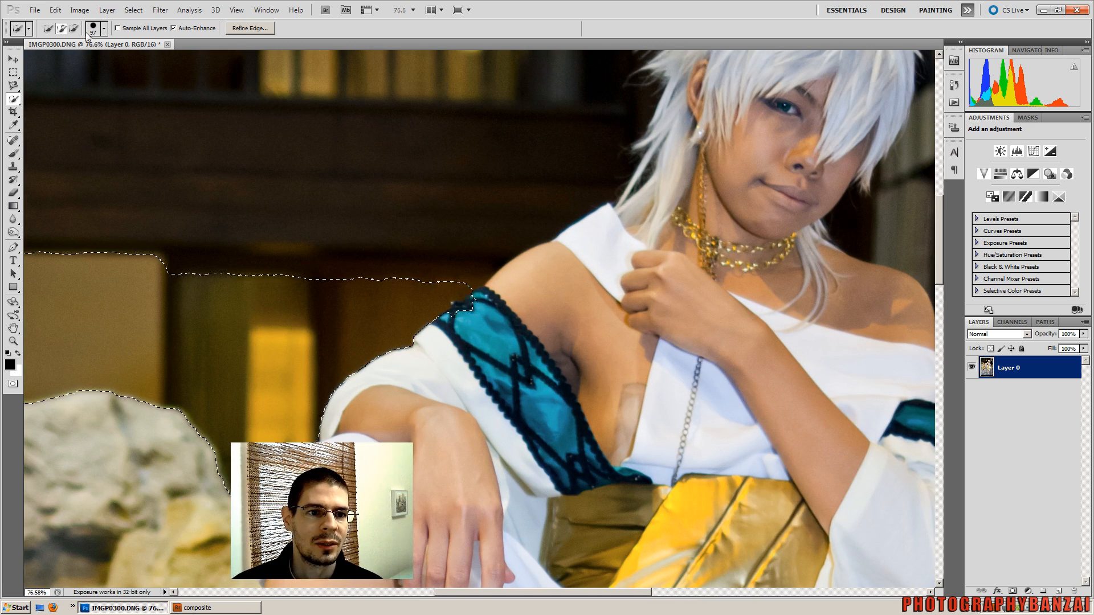
pyautogui.click(75, 29)
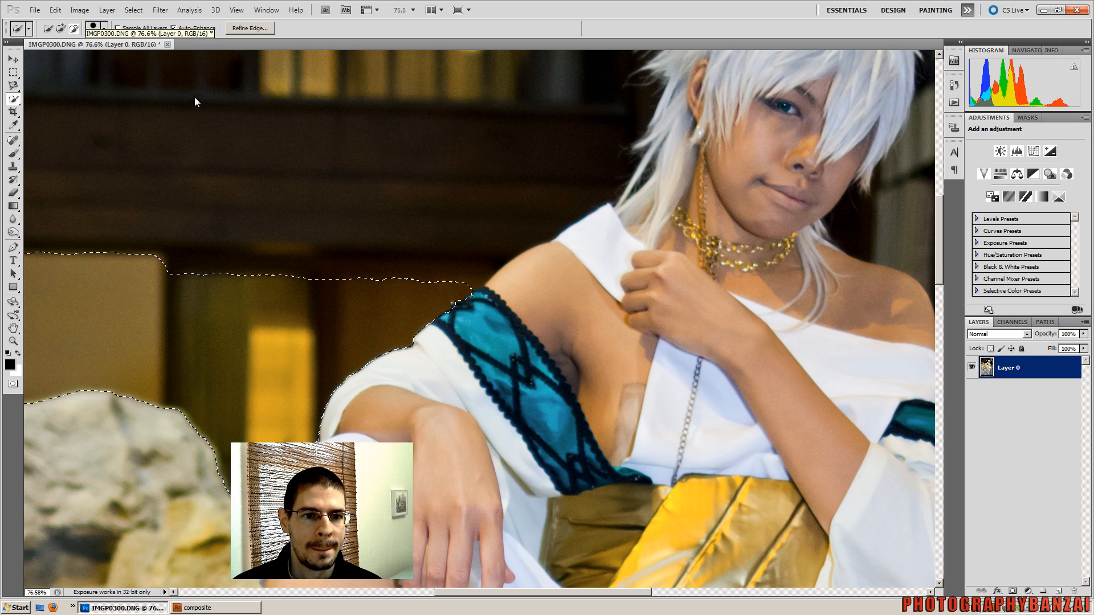
pyautogui.click(60, 30)
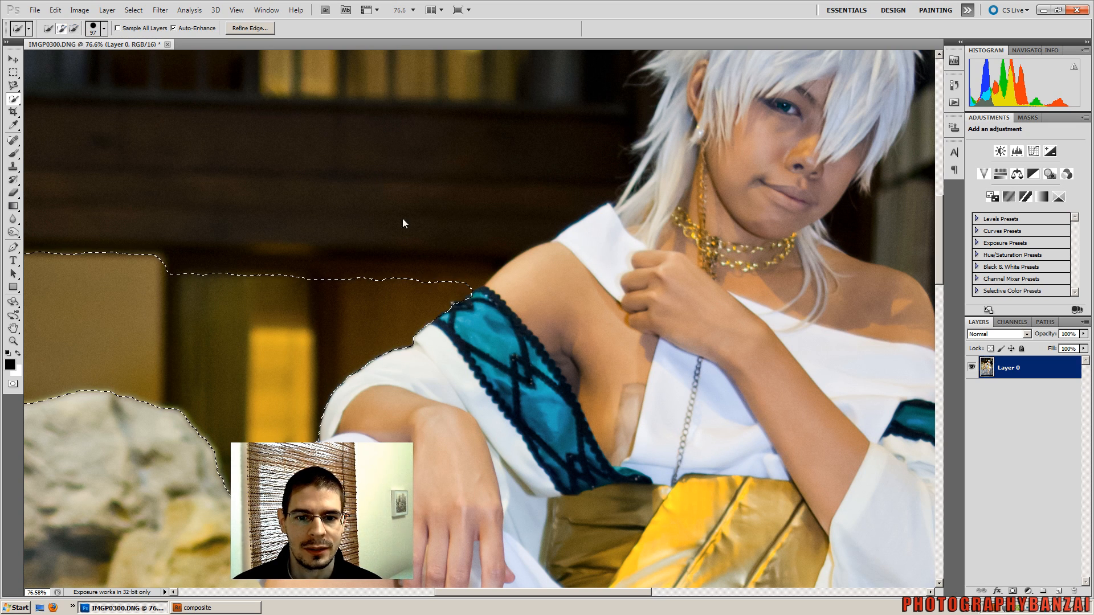
pyautogui.moveTo(467, 262); pyautogui.dragTo(565, 161)
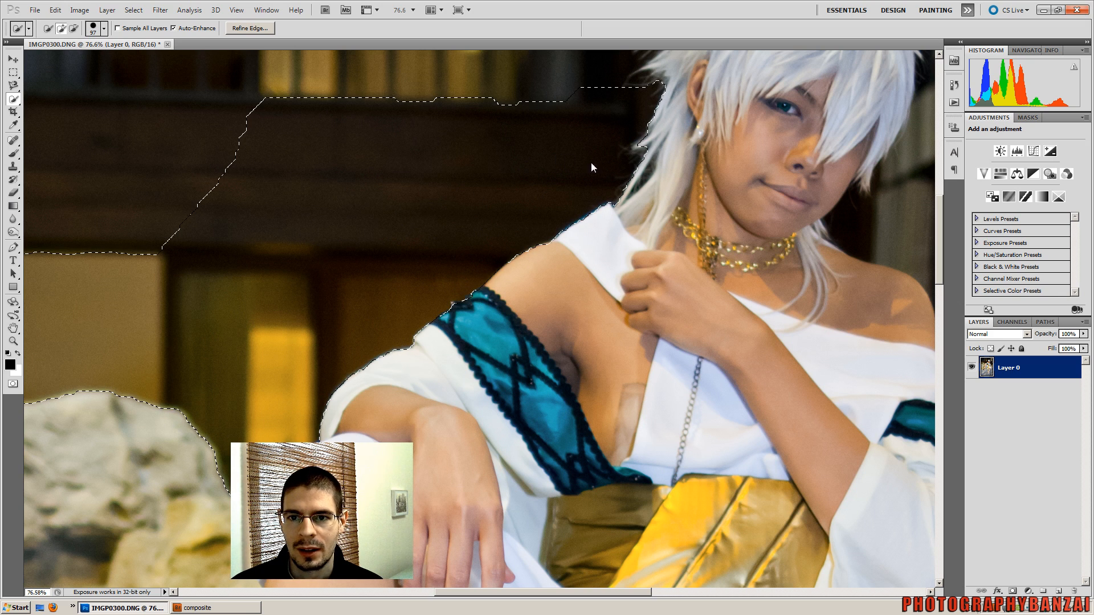
# - Extend the background selection around the spiky top of the hair and down the far side to the other bare shoulder
pyautogui.moveTo(610, 593); pyautogui.dragTo(667, 593)
pyautogui.moveTo(939, 265); pyautogui.dragTo(948, 223)
pyautogui.moveTo(390, 343)
pyautogui.mouseDown()
pyautogui.moveTo(361, 330)
pyautogui.moveTo(349, 288)
pyautogui.moveTo(408, 151)
pyautogui.mouseUp()
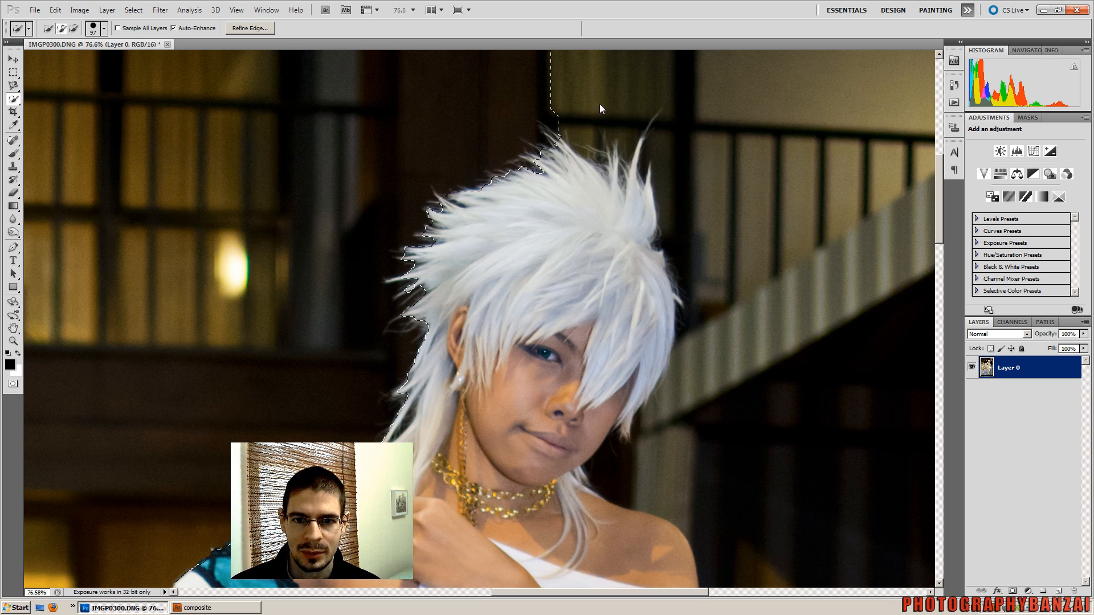
pyautogui.moveTo(608, 98)
pyautogui.mouseDown()
pyautogui.moveTo(575, 116)
pyautogui.moveTo(613, 94)
pyautogui.moveTo(711, 96)
pyautogui.moveTo(694, 147)
pyautogui.moveTo(715, 274)
pyautogui.mouseUp()
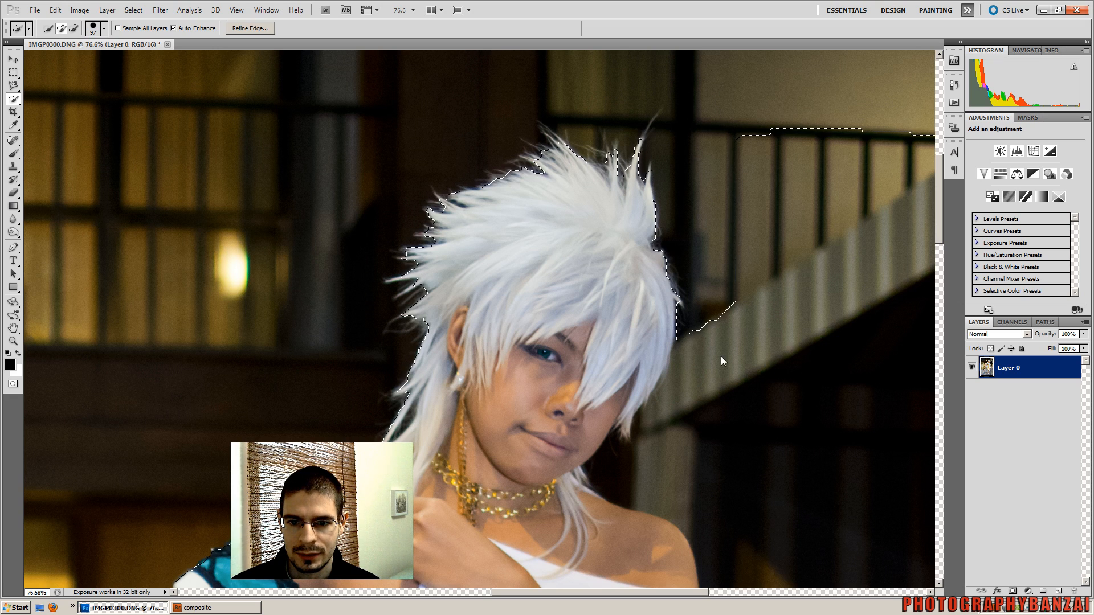
pyautogui.moveTo(721, 360)
pyautogui.mouseDown()
pyautogui.moveTo(661, 464)
pyautogui.moveTo(713, 483)
pyautogui.mouseUp()
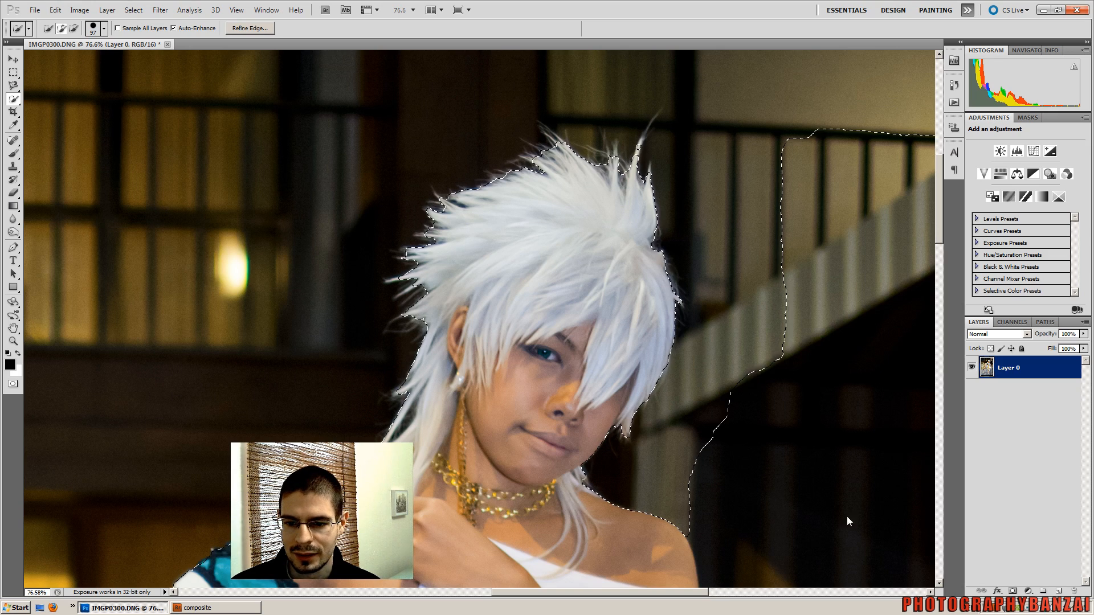
# - Extend the selection down the dark wall beside the figure to the rocks, and subtract the teal armband from it
pyautogui.moveTo(704, 593); pyautogui.dragTo(751, 596)
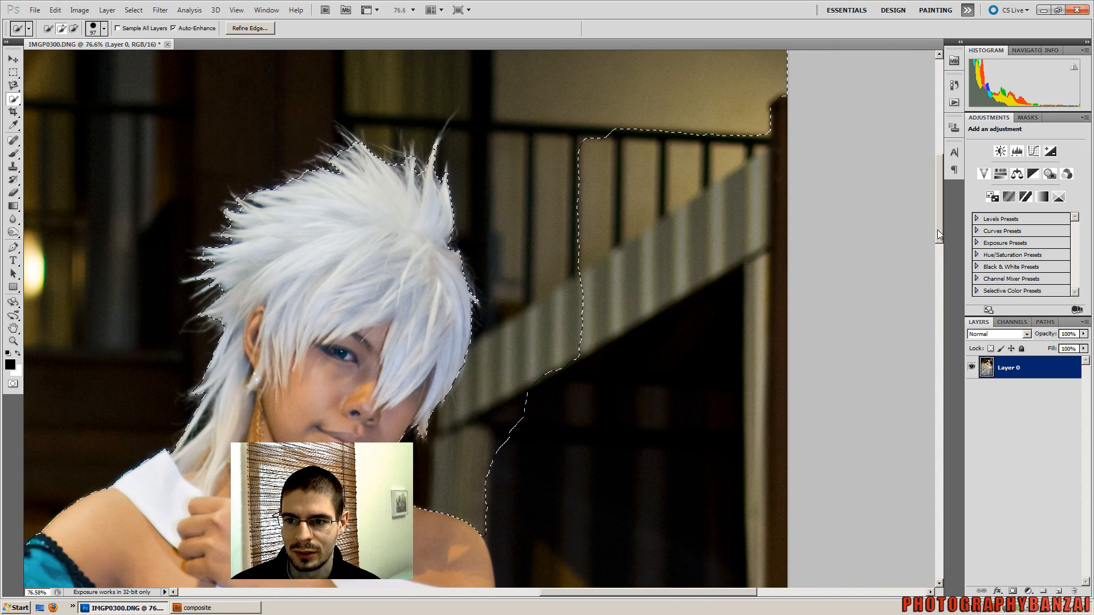
pyautogui.moveTo(937, 229); pyautogui.dragTo(933, 286)
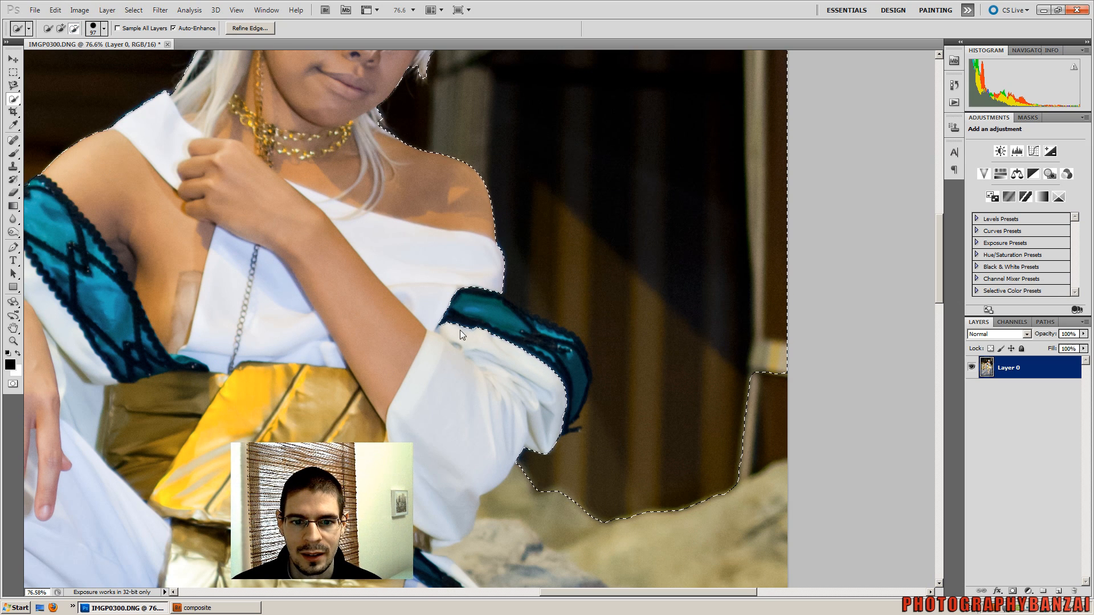
pyautogui.moveTo(477, 315)
pyautogui.mouseDown()
pyautogui.moveTo(545, 348)
pyautogui.moveTo(539, 340)
pyautogui.mouseUp()
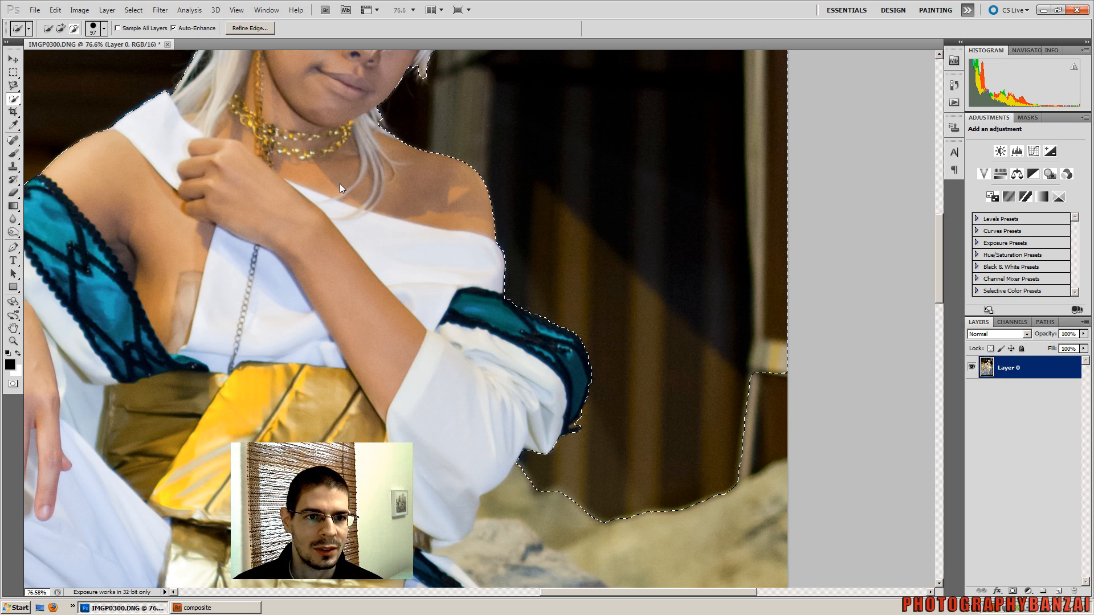
# - Add the area just beneath the white sleeve and the pale post above the rocks to the background selection
pyautogui.click(61, 28)
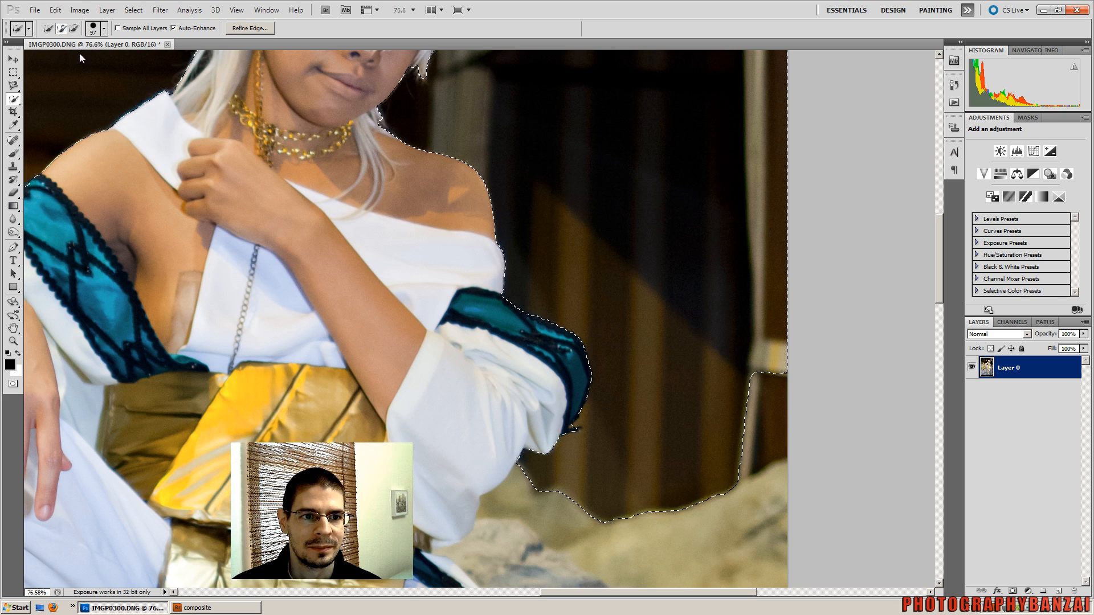
pyautogui.scroll(-5, 937, 295)
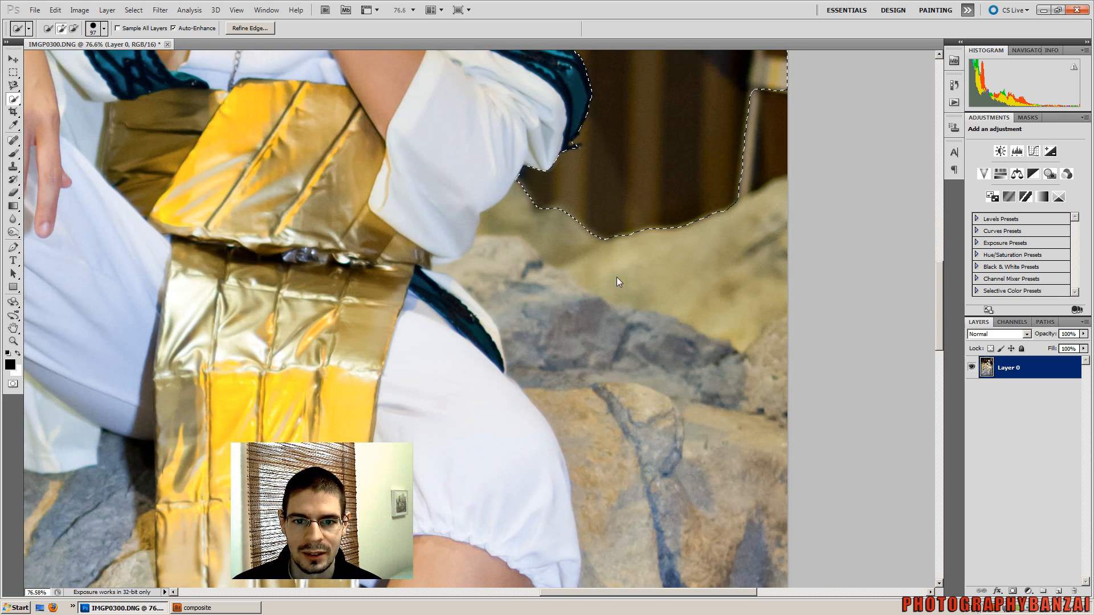
pyautogui.moveTo(530, 223); pyautogui.dragTo(518, 249)
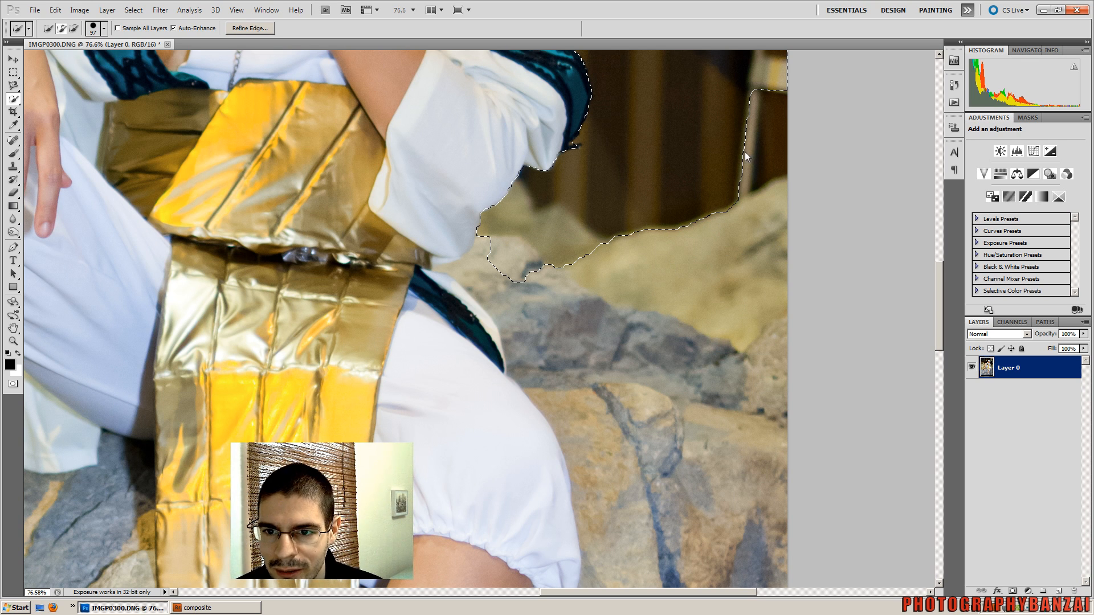
pyautogui.moveTo(744, 151); pyautogui.dragTo(747, 159)
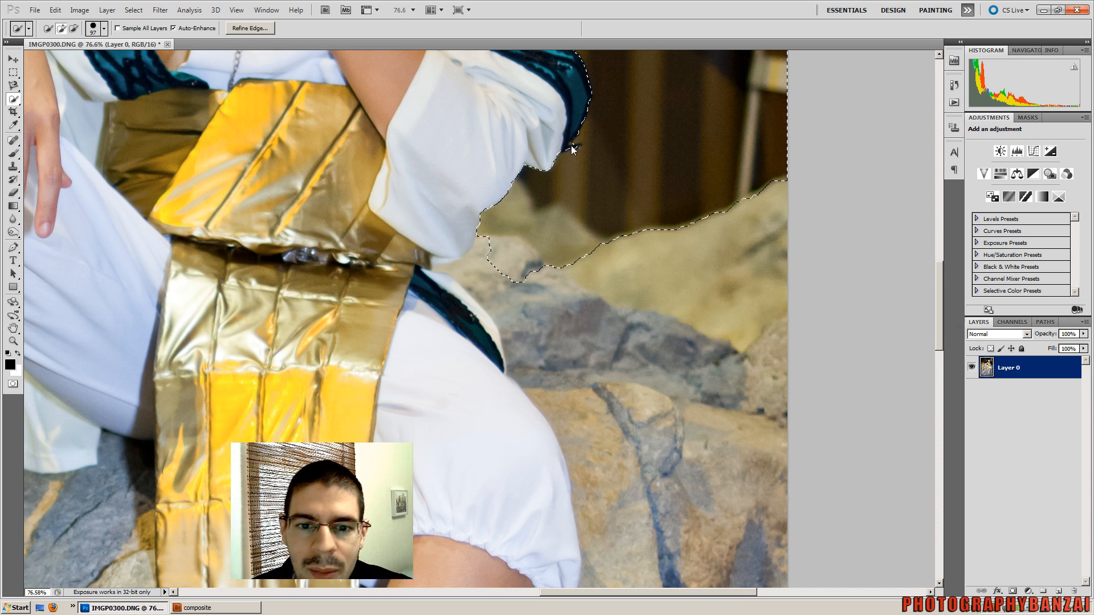
# - Subtract the rocks beneath the white sleeve from the selection so its boundary follows their upper outline
pyautogui.click(74, 28)
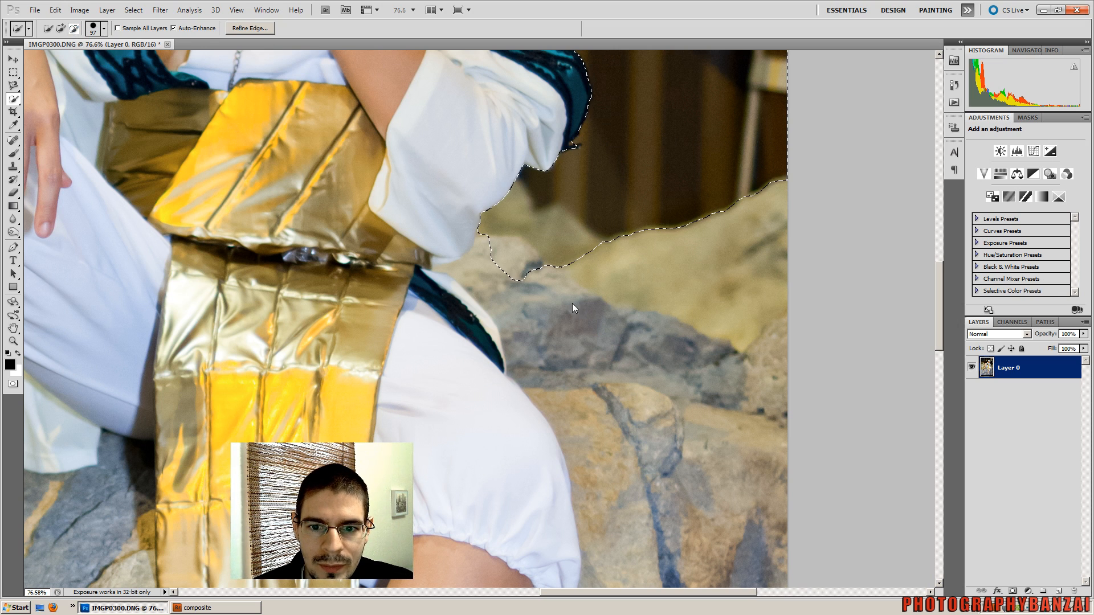
pyautogui.moveTo(509, 246); pyautogui.dragTo(507, 206)
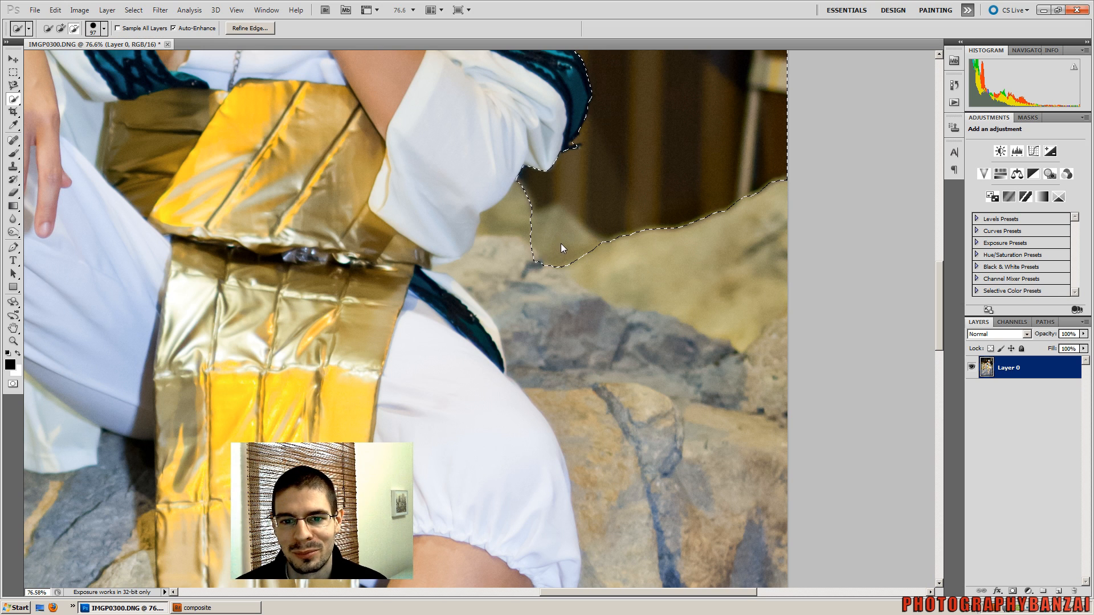
pyautogui.moveTo(545, 235); pyautogui.dragTo(585, 254)
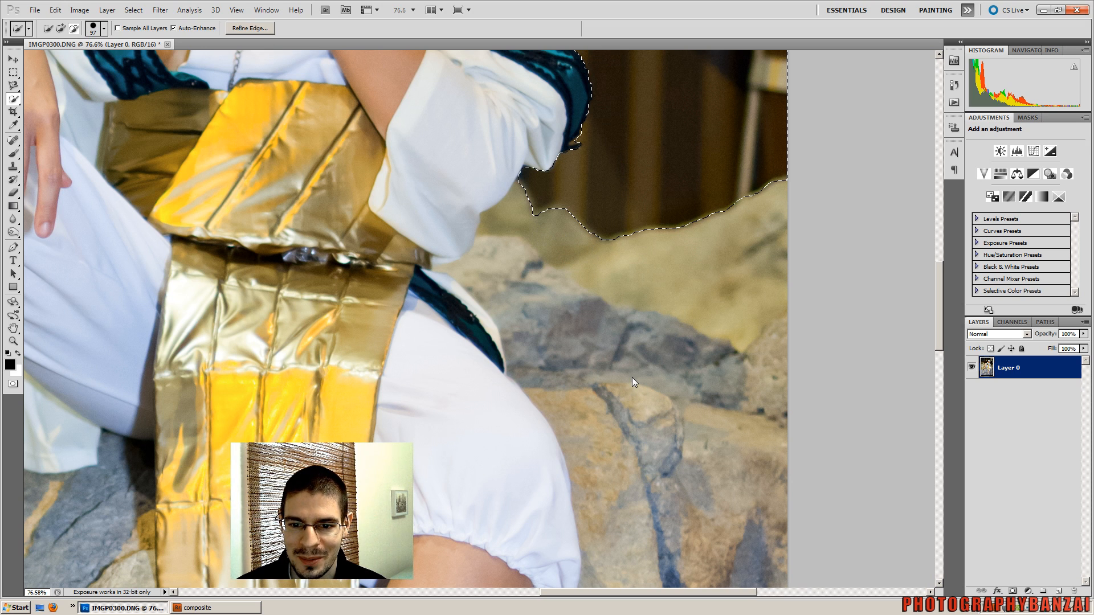
# - Set the Quick Selection brush size to 10 px and switch it to subtract mode for the fine hair edges
pyautogui.moveTo(608, 593); pyautogui.dragTo(526, 603)
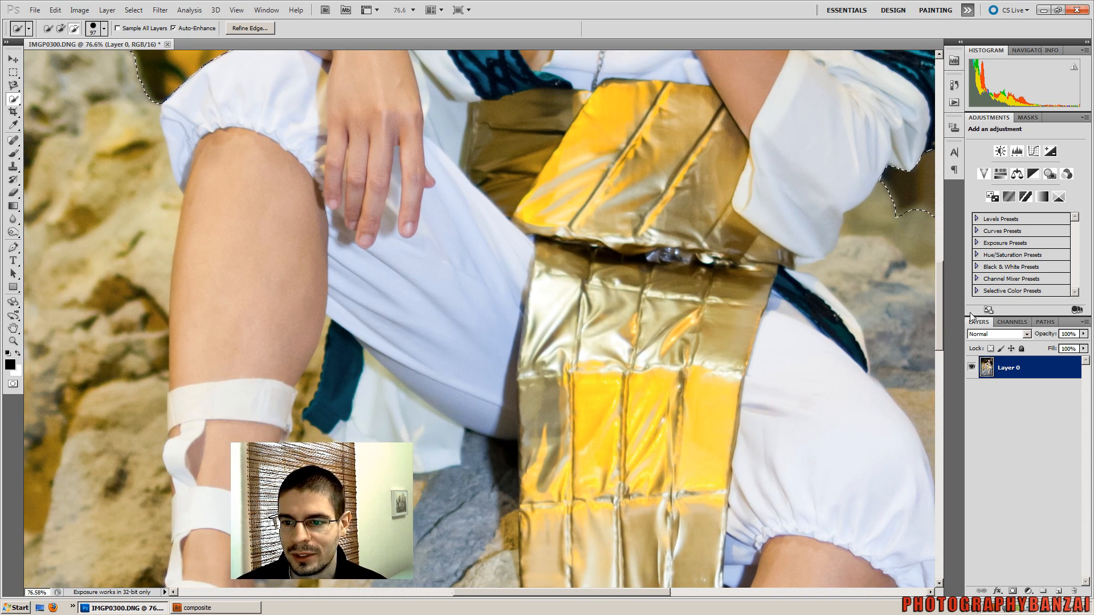
pyautogui.moveTo(939, 331); pyautogui.dragTo(949, 228)
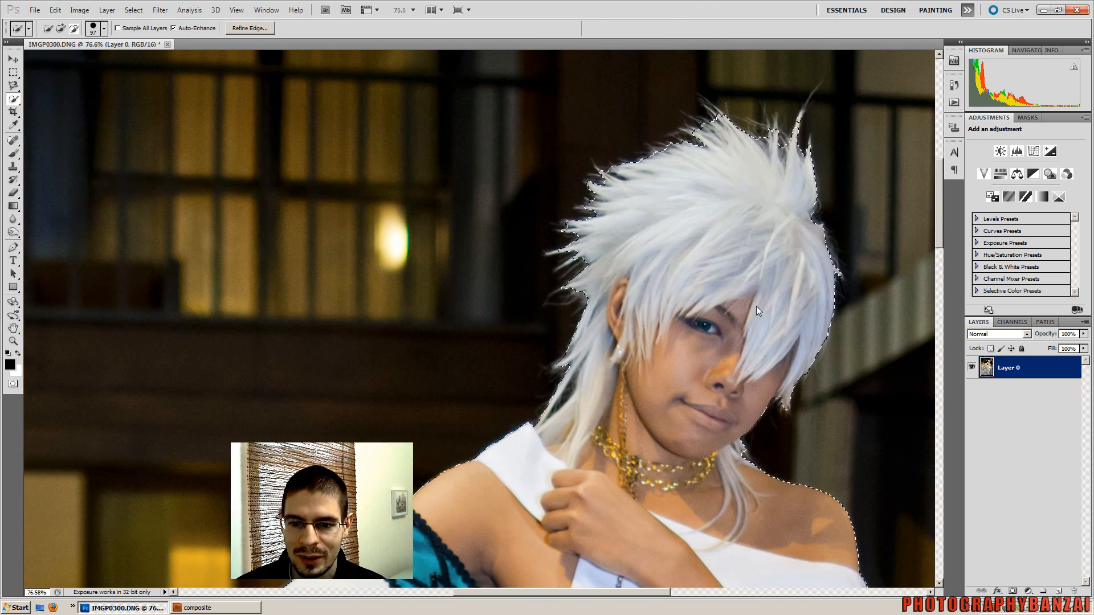
pyautogui.scroll(2, 740, 328)
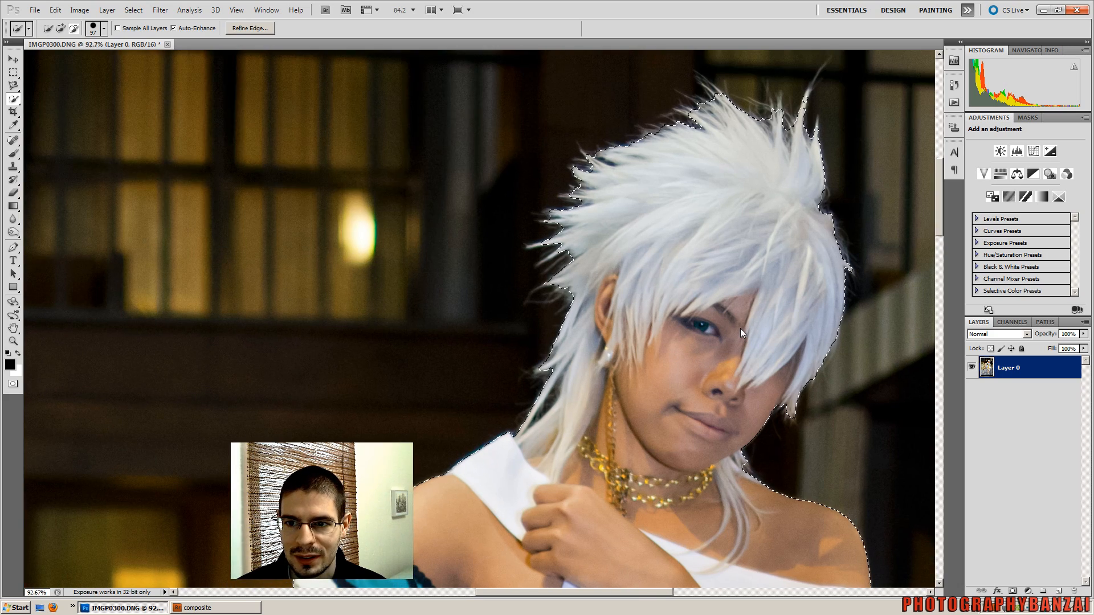
pyautogui.scroll(1, 740, 328)
pyautogui.scroll(1, 737, 344)
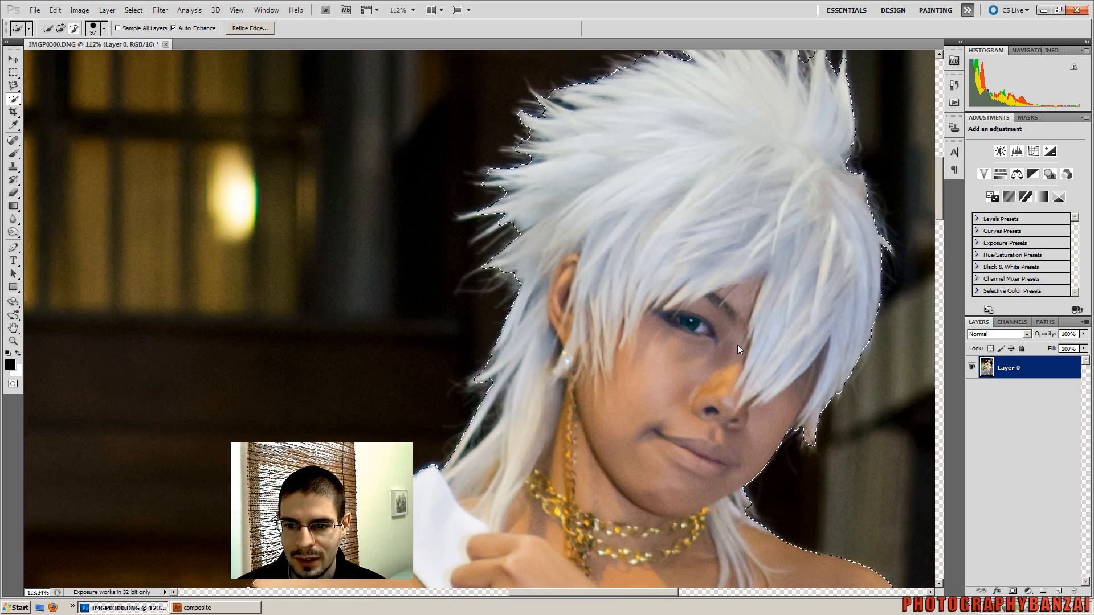
pyautogui.moveTo(596, 593); pyautogui.dragTo(617, 596)
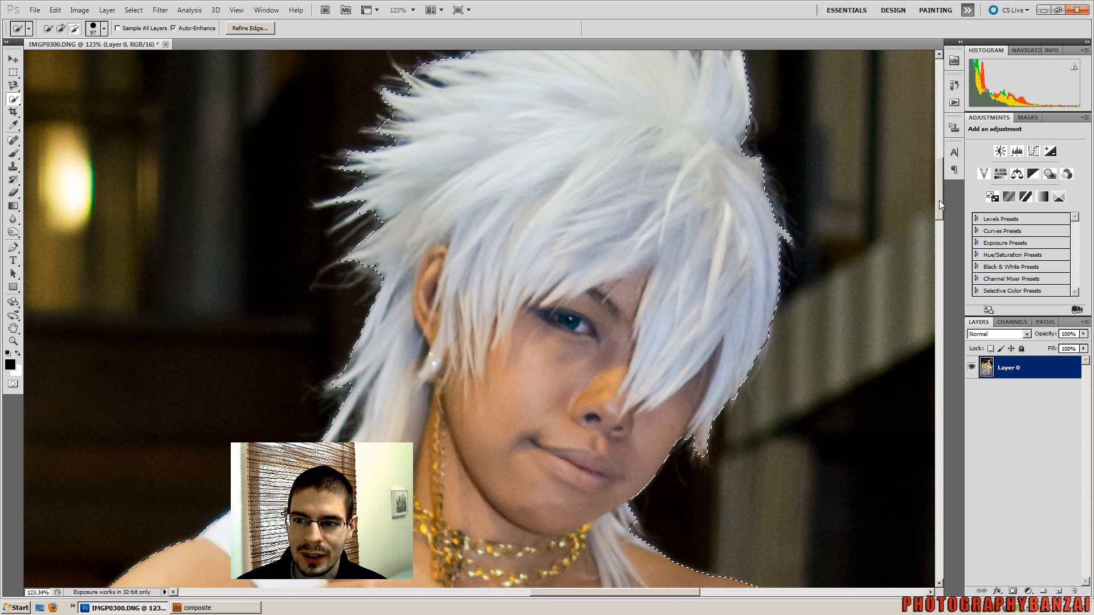
pyautogui.moveTo(939, 200)
pyautogui.mouseDown()
pyautogui.moveTo(941, 188)
pyautogui.moveTo(939, 197)
pyautogui.mouseUp()
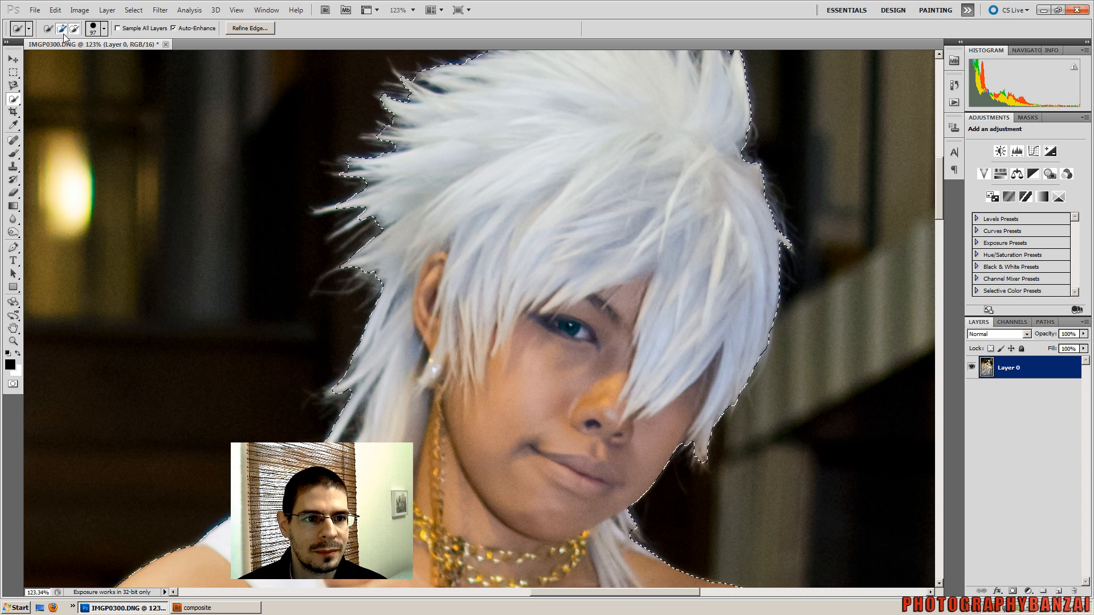
pyautogui.click(104, 30)
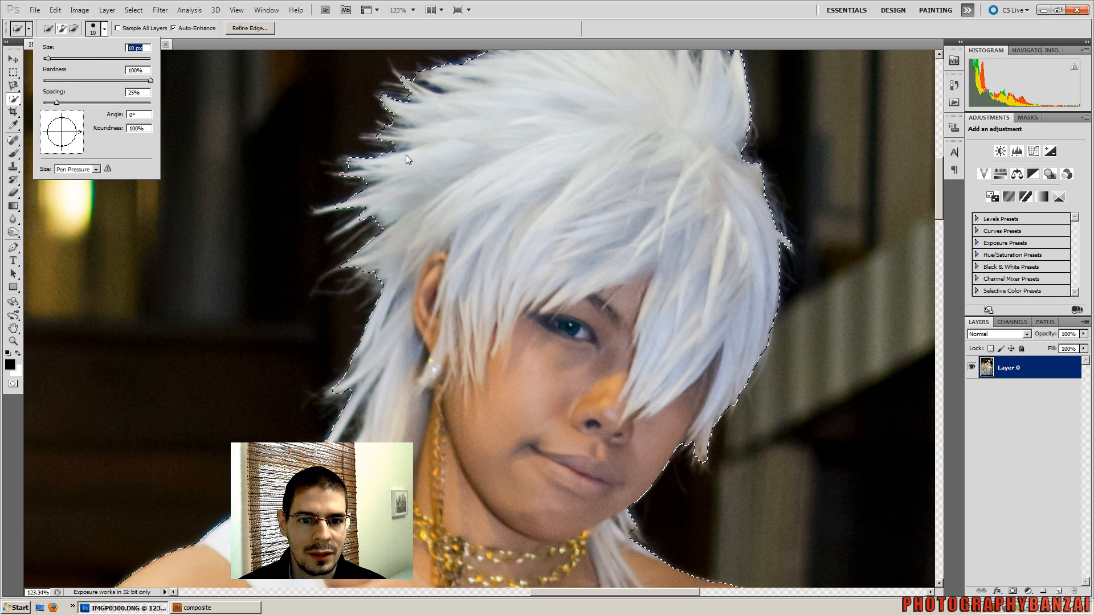
pyautogui.press('Return')
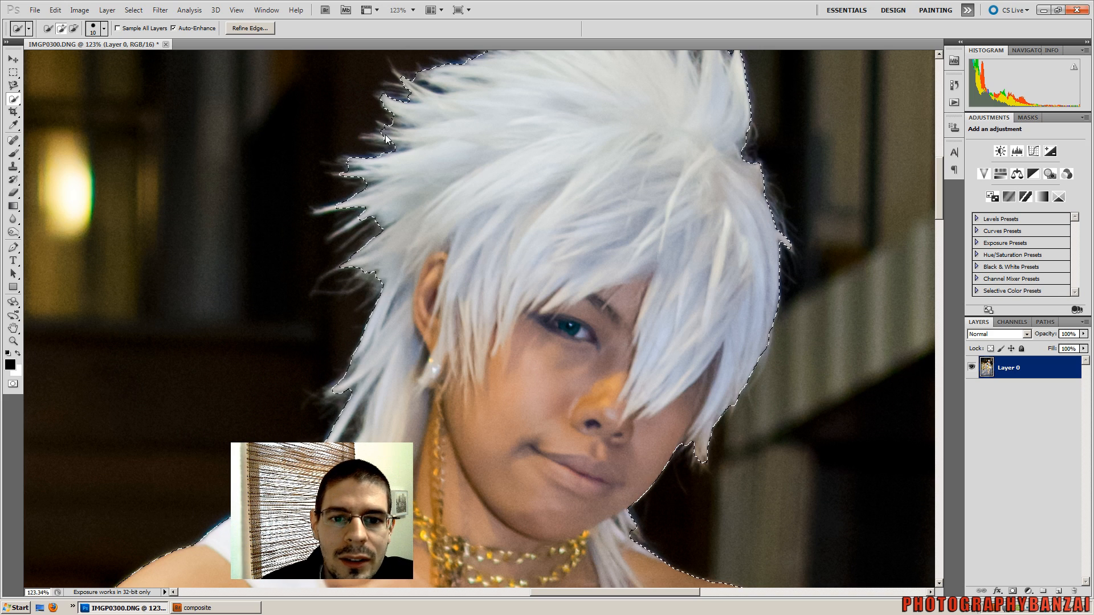
pyautogui.click(74, 28)
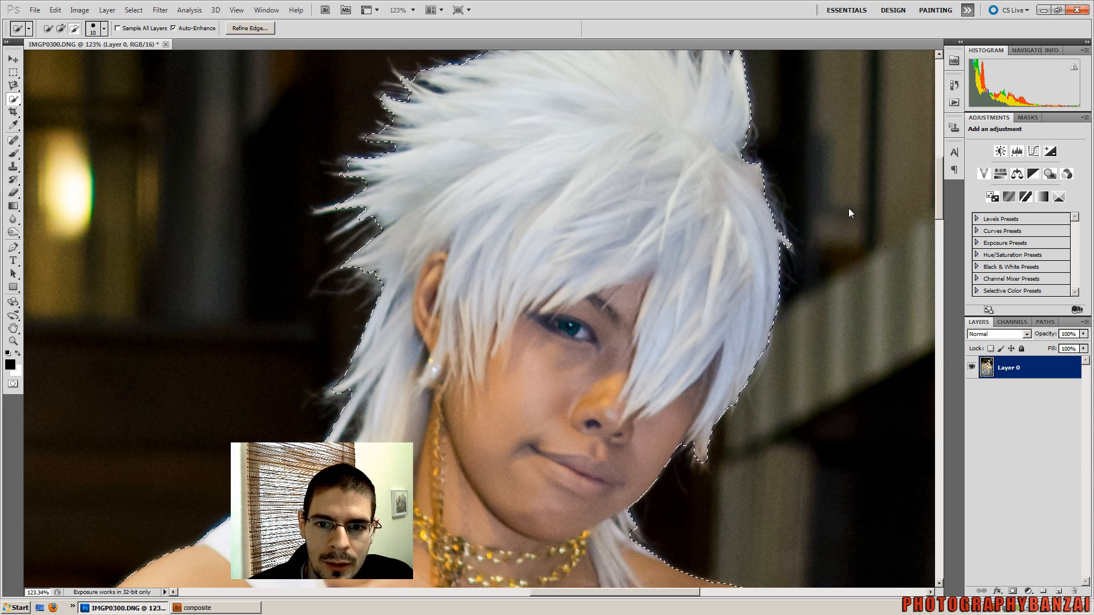
# - Turn off Auto-Enhance and subtract the stray hair tips on both sides of the head from the background selection
pyautogui.click(173, 29)
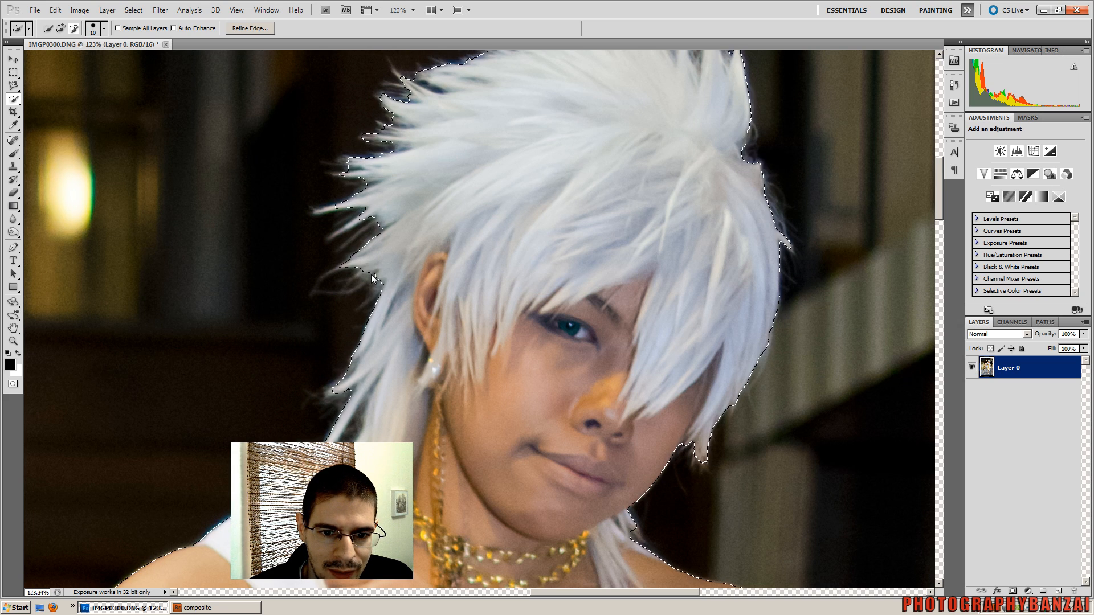
pyautogui.moveTo(379, 273); pyautogui.dragTo(343, 265)
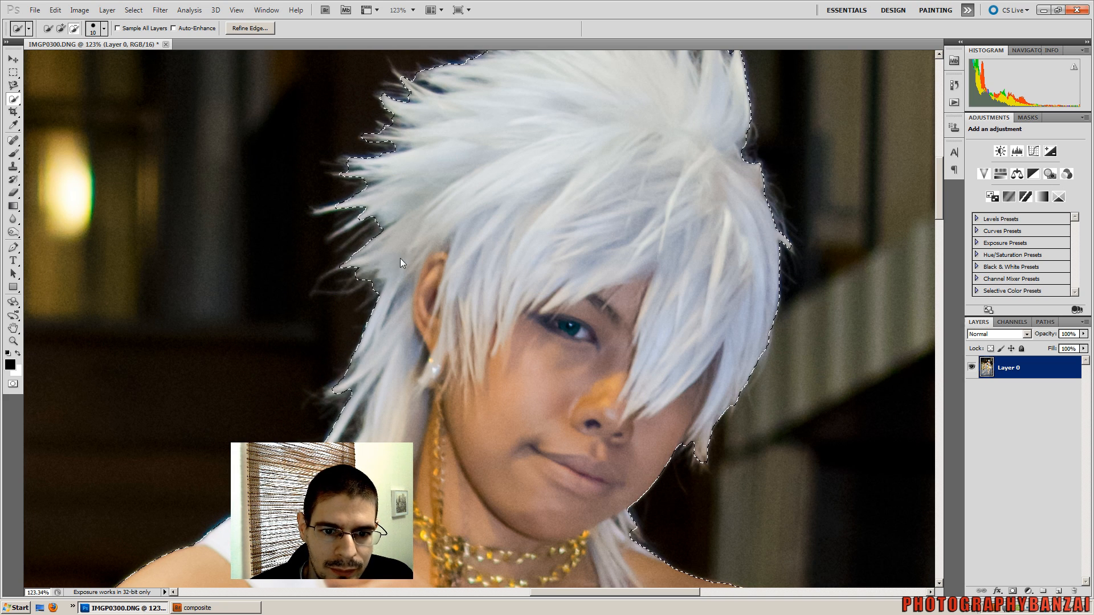
pyautogui.click(330, 392)
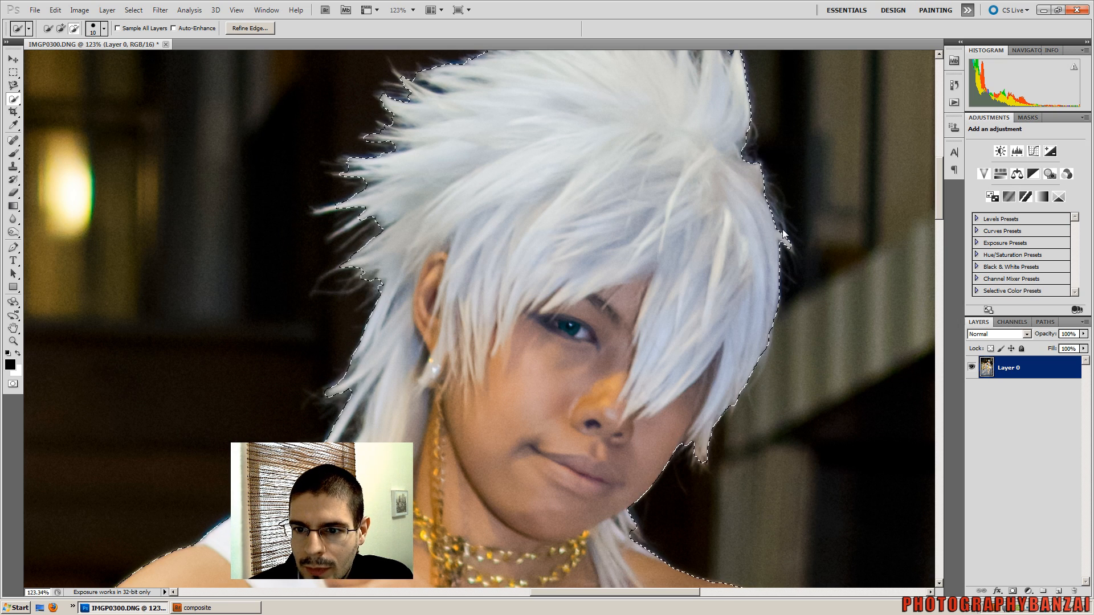
pyautogui.click(766, 186)
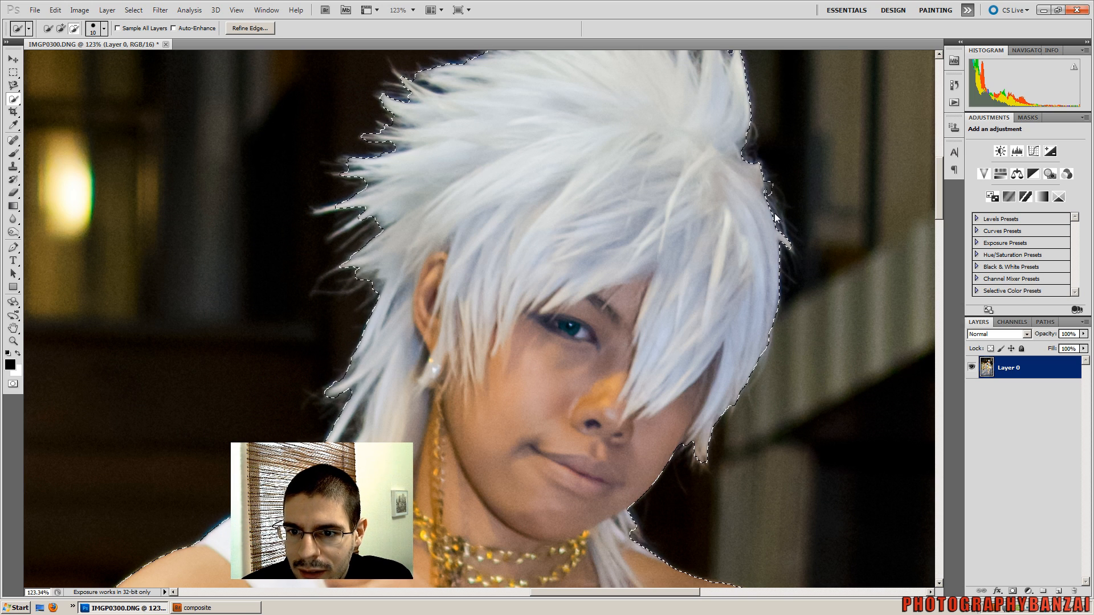
pyautogui.moveTo(775, 218); pyautogui.dragTo(779, 227)
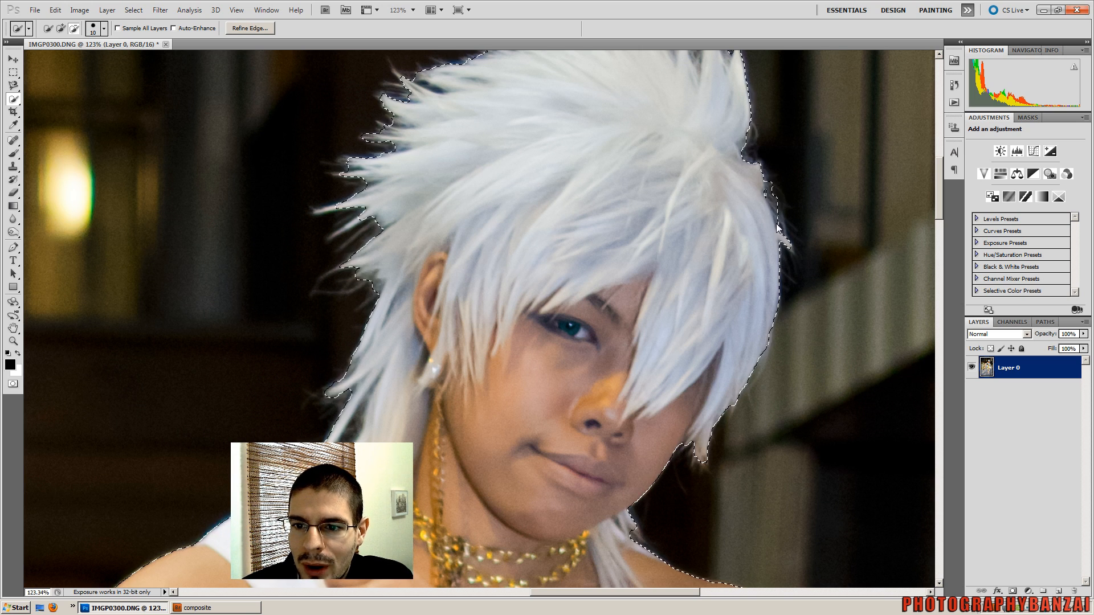
# - Subtract the hair edge at the right of the crown and the thin upright spikes on top from the selection
pyautogui.moveTo(941, 210); pyautogui.dragTo(942, 189)
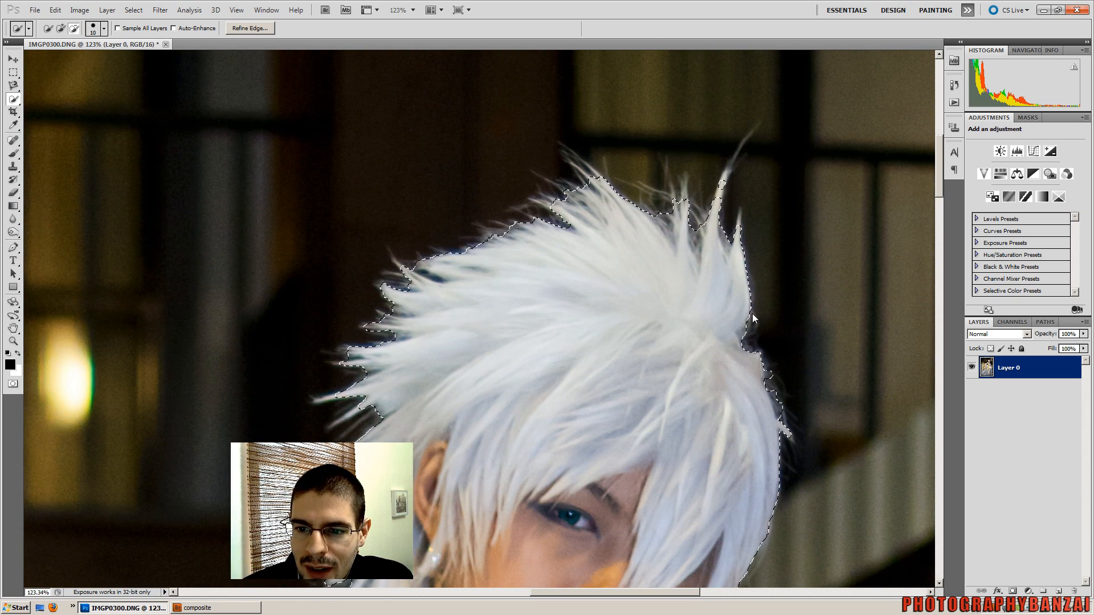
pyautogui.moveTo(752, 314); pyautogui.dragTo(754, 331)
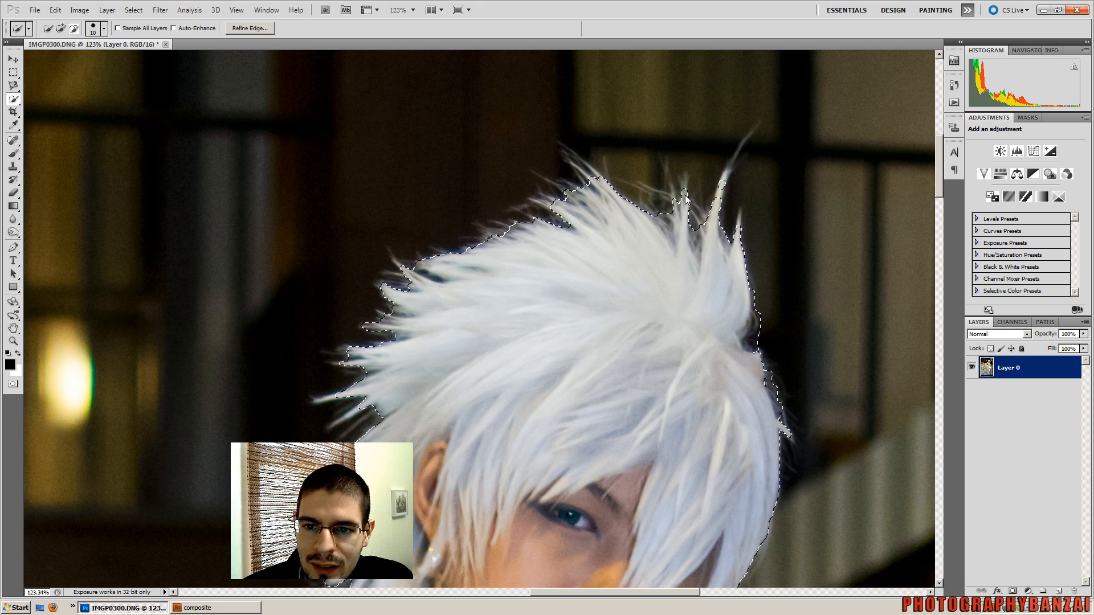
pyautogui.moveTo(684, 185); pyautogui.dragTo(681, 204)
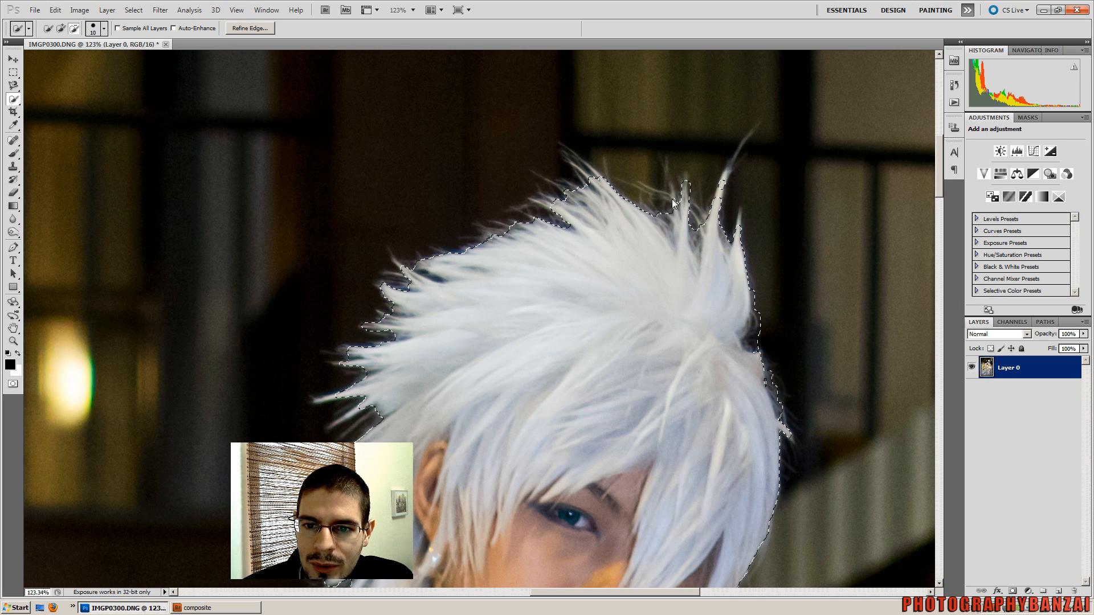
pyautogui.click(668, 198)
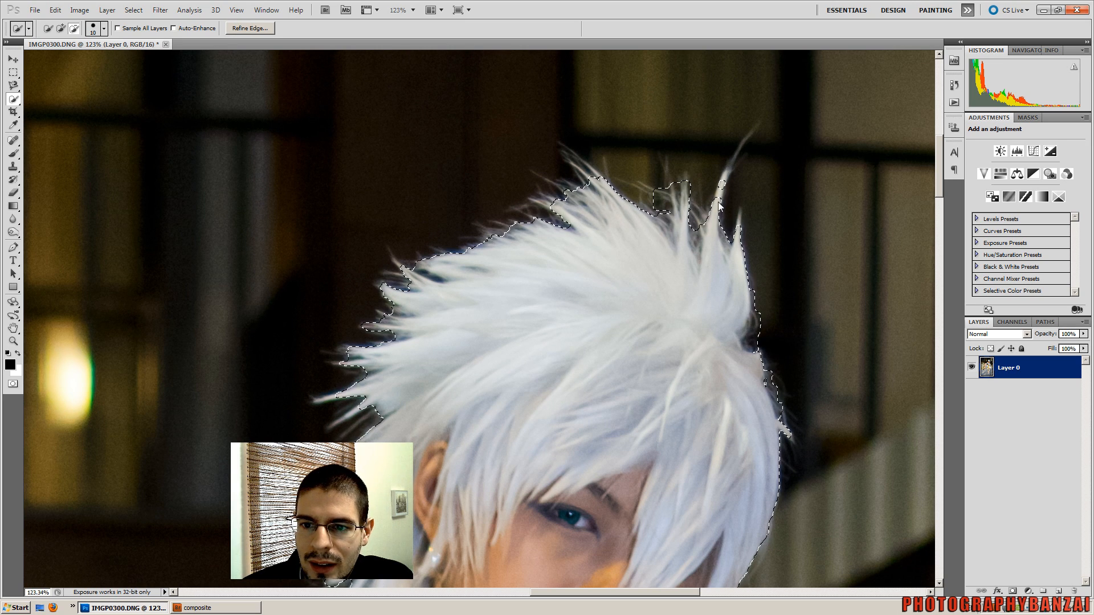
pyautogui.click(726, 180)
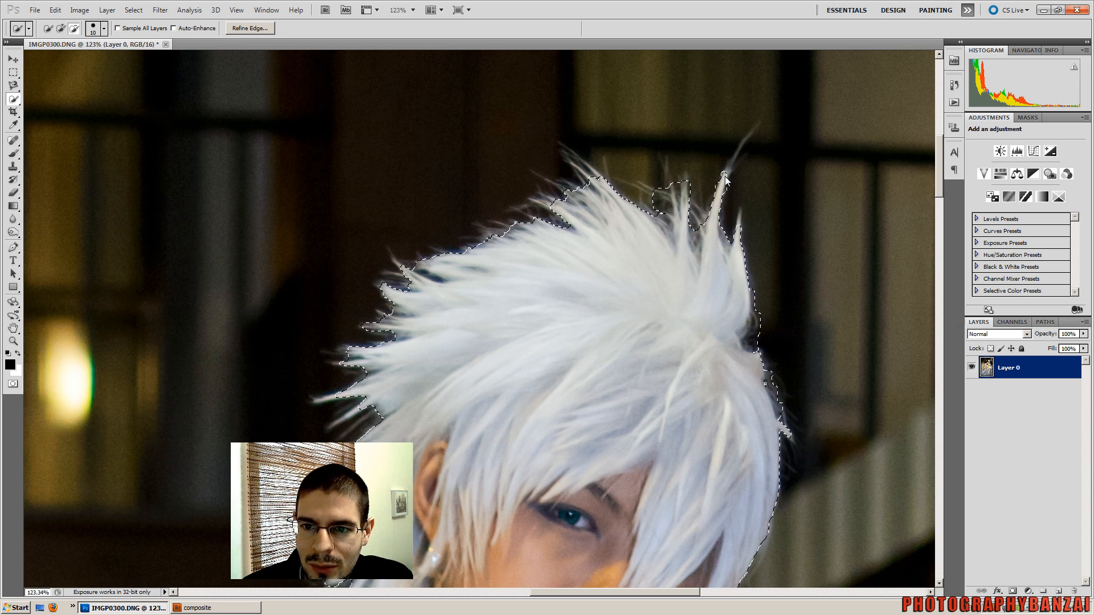
pyautogui.moveTo(727, 172); pyautogui.dragTo(738, 150)
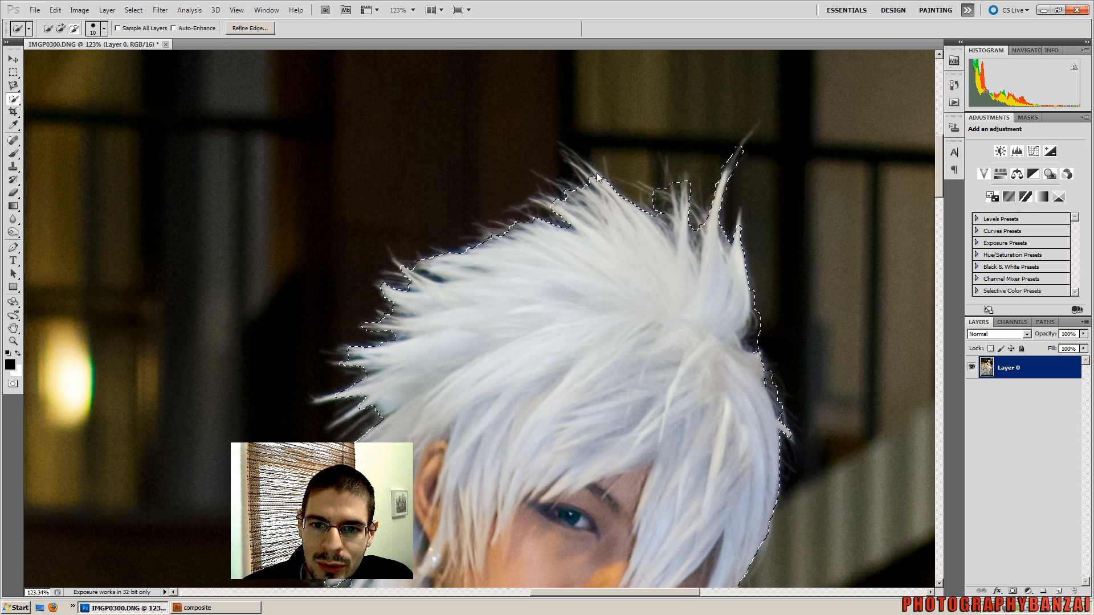
# - Subtract the wispy strands along the wig's left outline from the selection, from the top-left spike down to above the ear
pyautogui.click(569, 155)
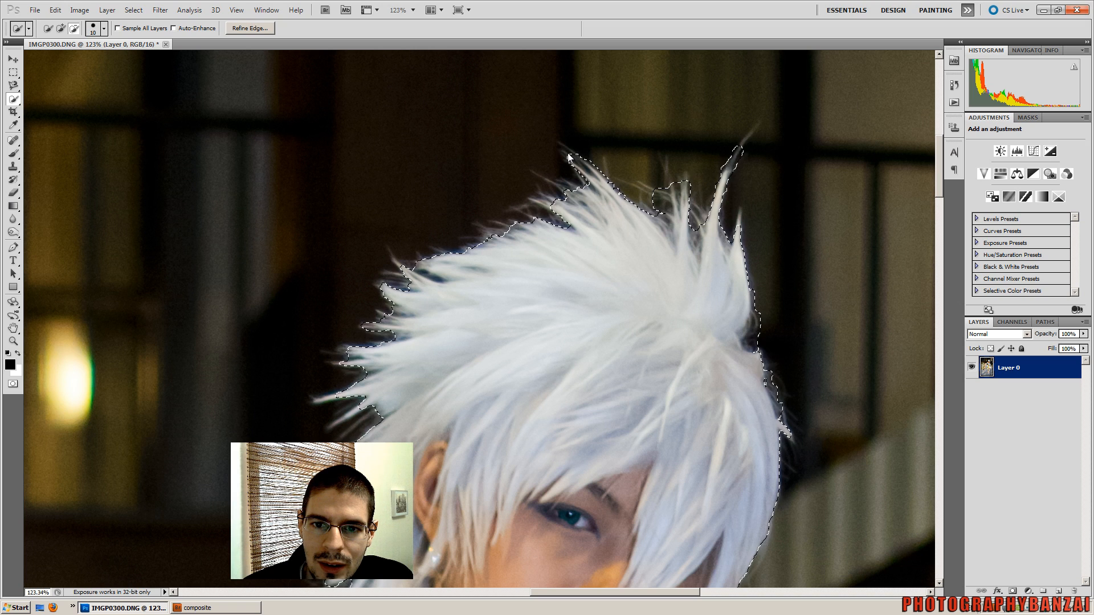
pyautogui.click(568, 153)
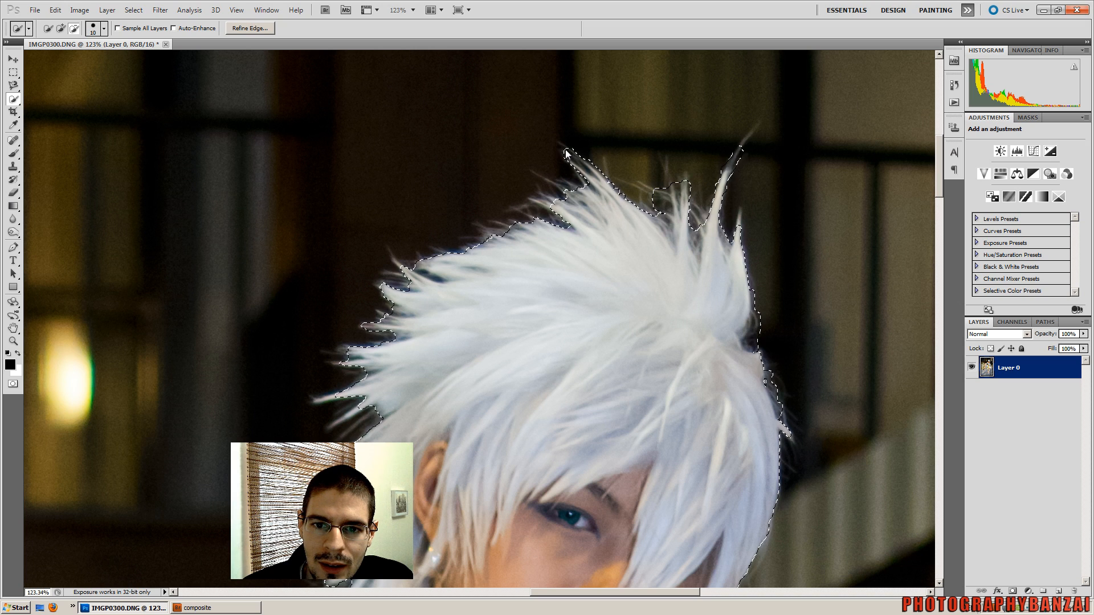
pyautogui.click(545, 203)
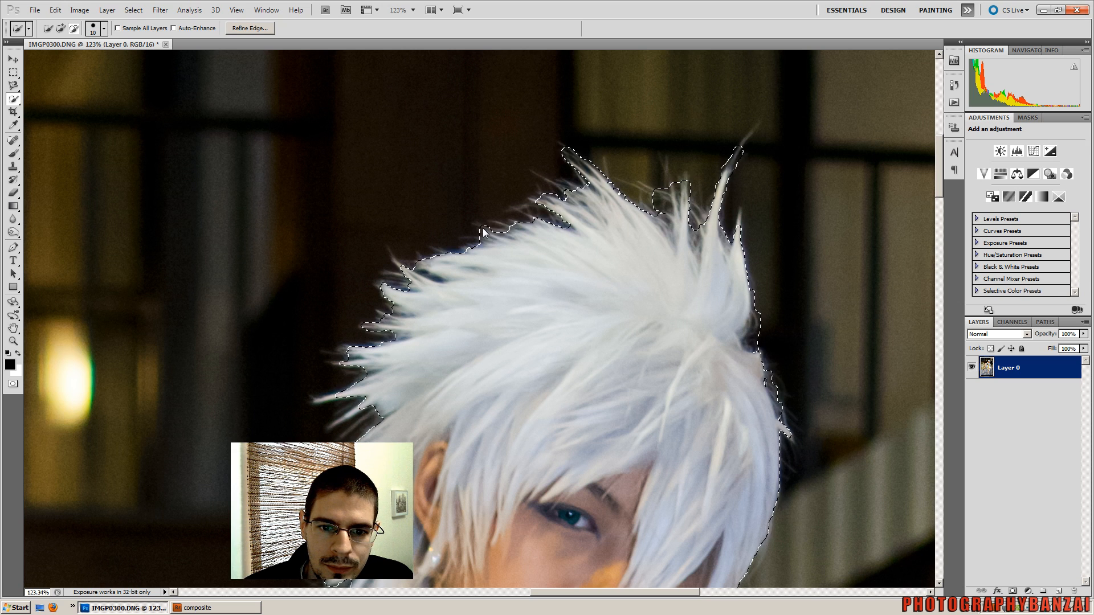
pyautogui.click(405, 269)
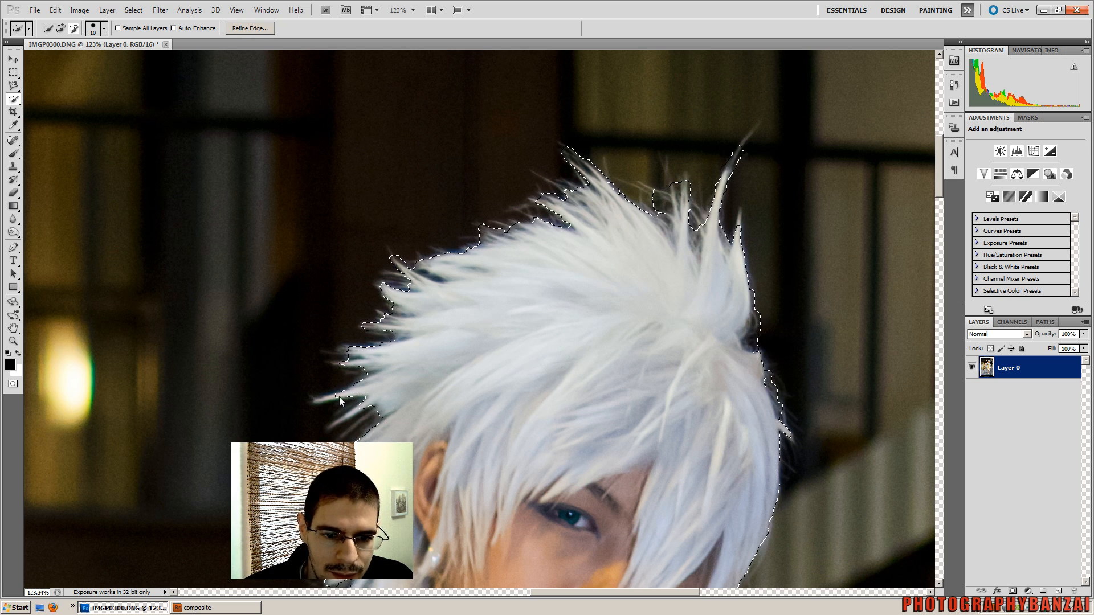
pyautogui.click(322, 400)
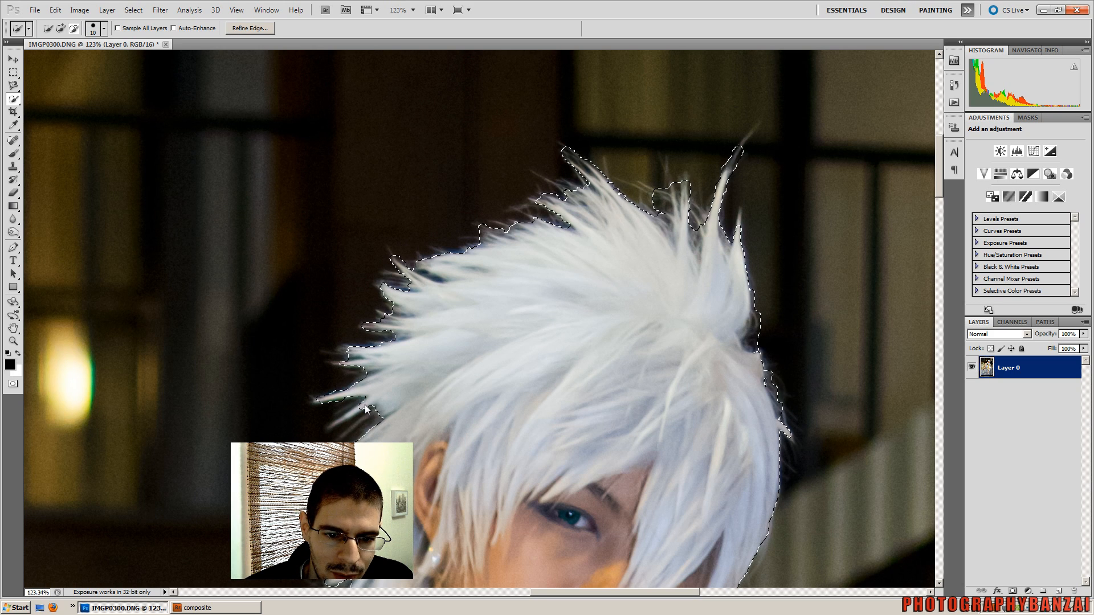
pyautogui.click(337, 422)
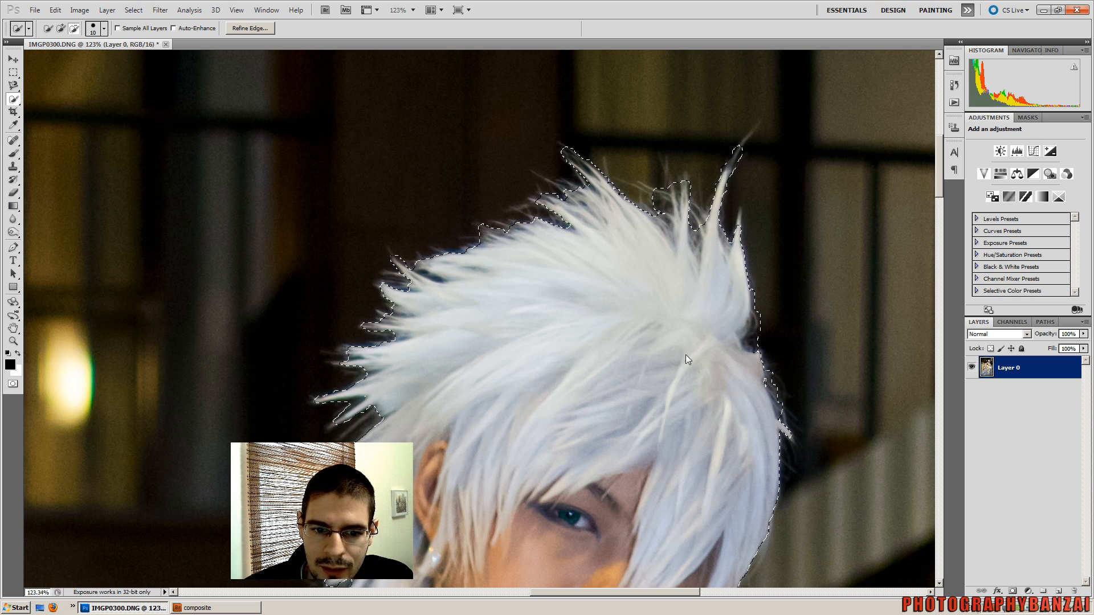
# - Add the dark gap between the long hair strands above the white collar to the background selection
pyautogui.moveTo(942, 193); pyautogui.dragTo(928, 223)
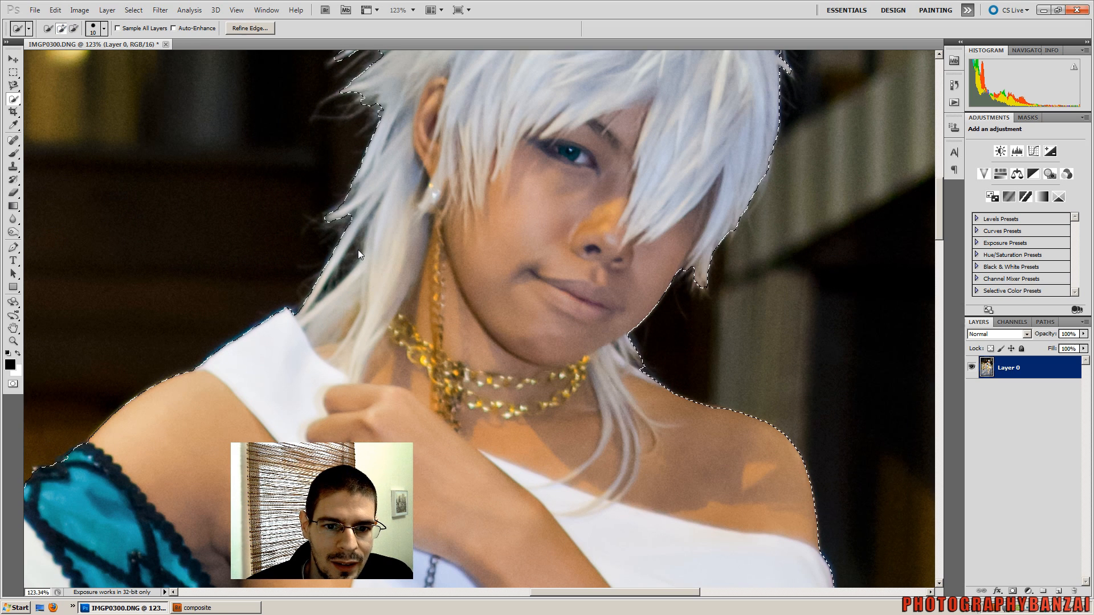
pyautogui.moveTo(358, 249); pyautogui.dragTo(349, 263)
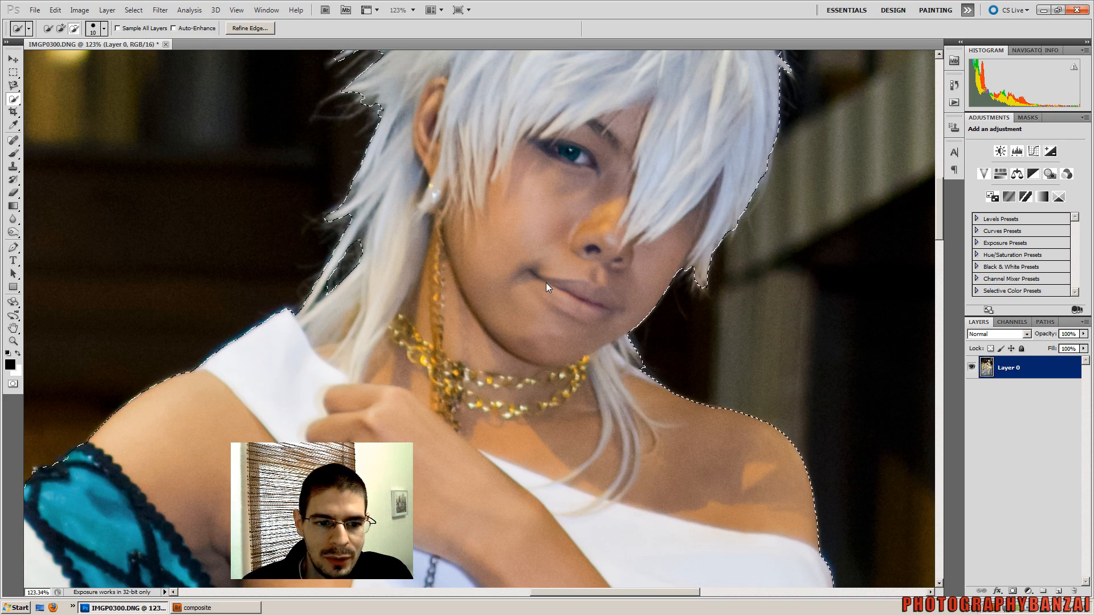
pyautogui.scroll(-5, 546, 282)
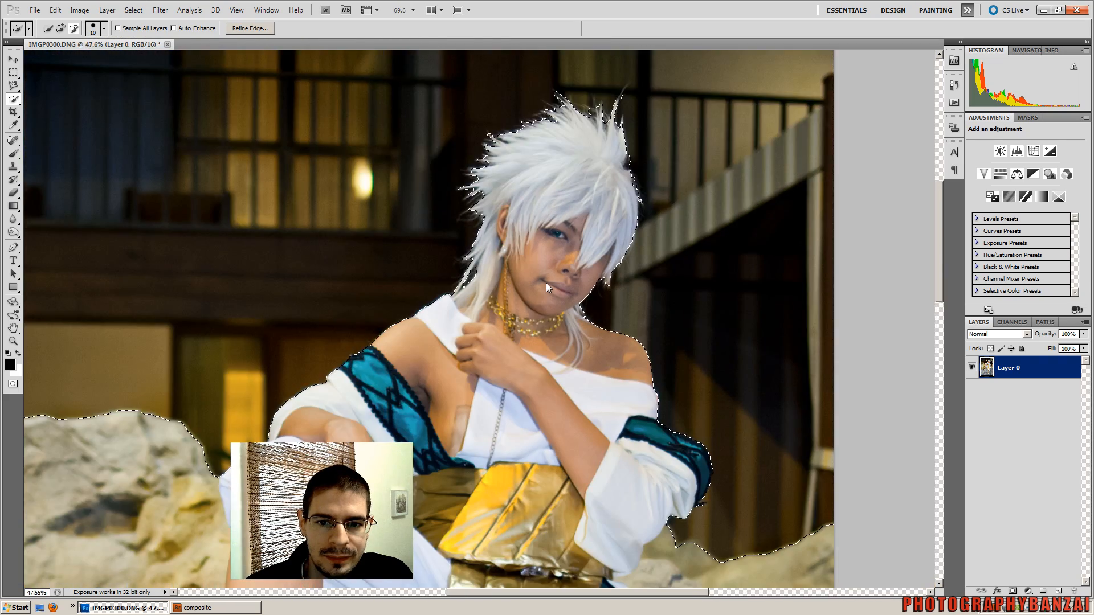
pyautogui.scroll(-4, 546, 283)
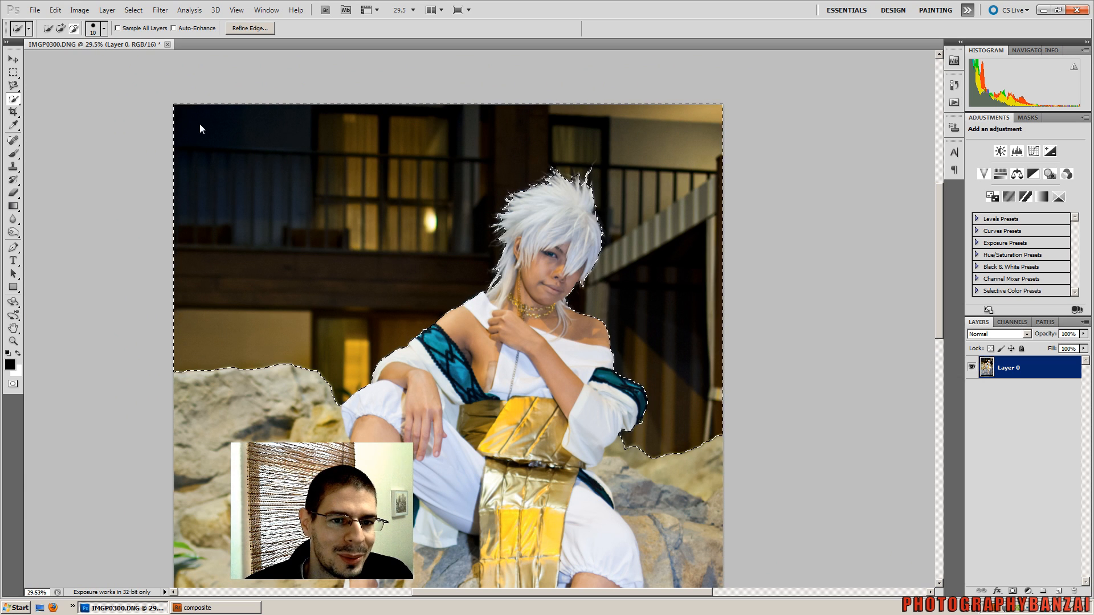
# - Save the current selection as a new channel named "background"
pyautogui.click(80, 10)
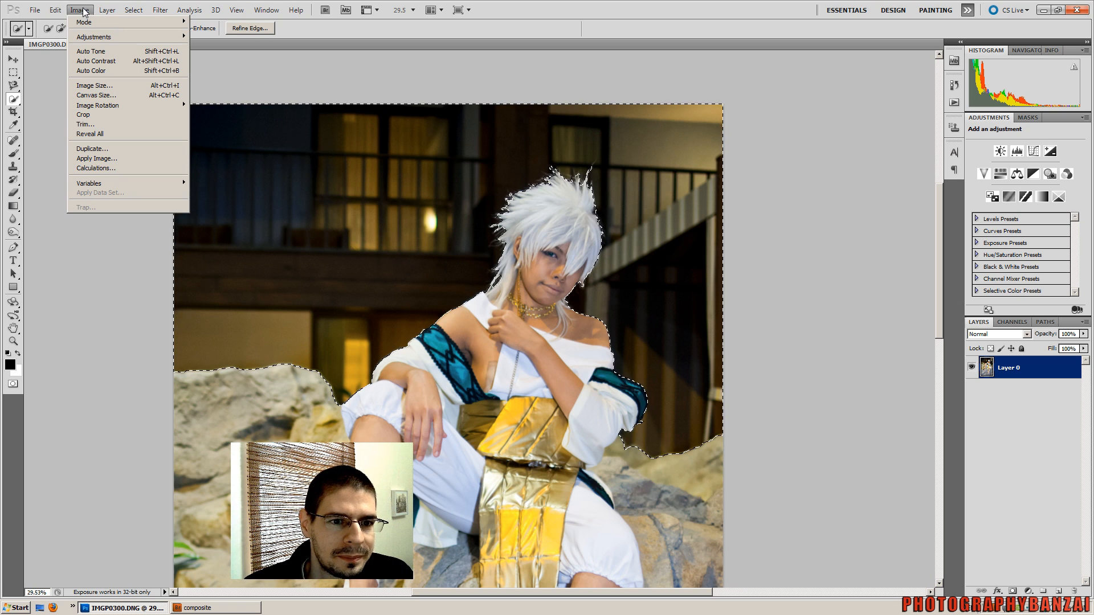
pyautogui.moveTo(133, 11)
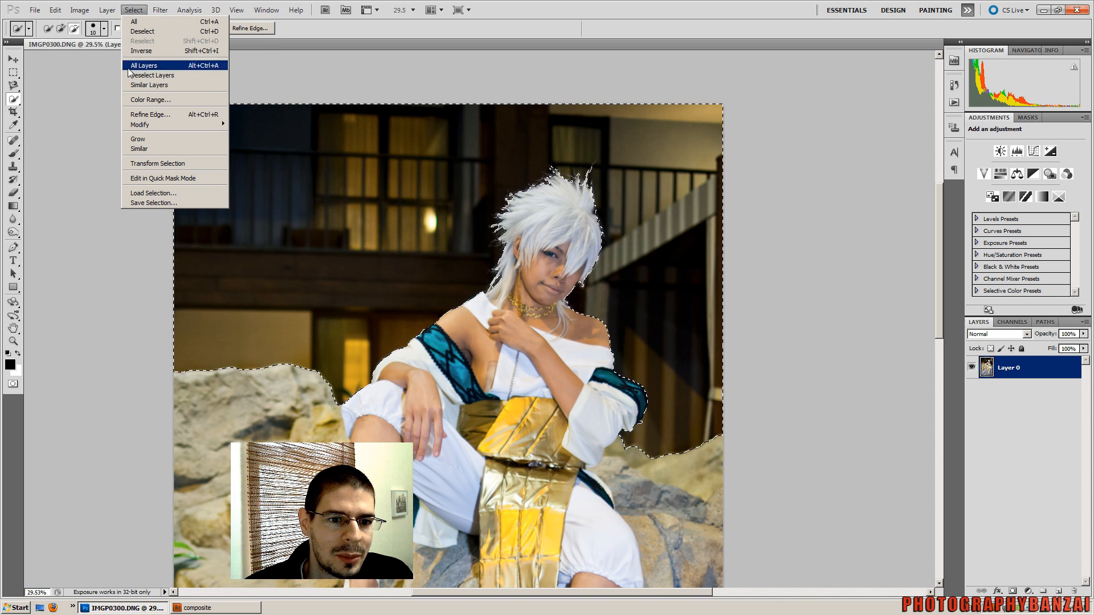
pyautogui.click(148, 203)
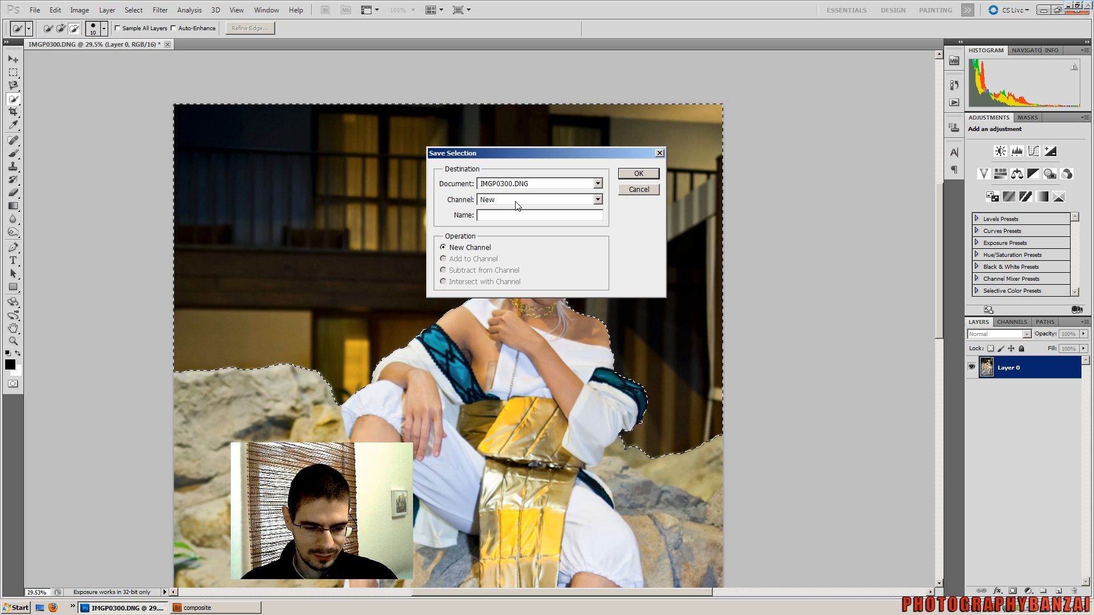
pyautogui.write('backgrou')
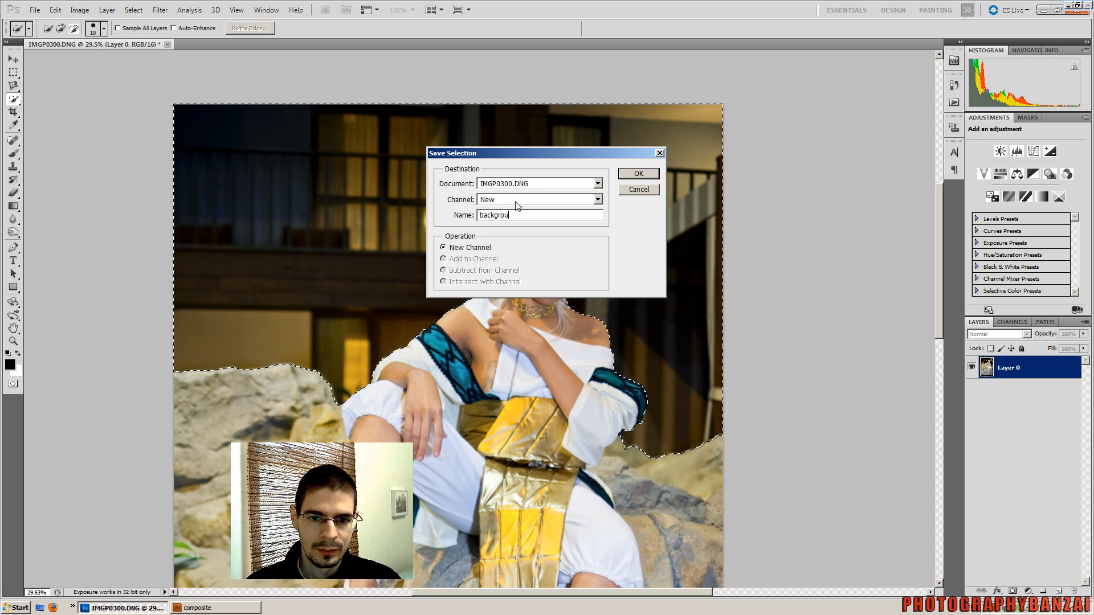
pyautogui.write('nd')
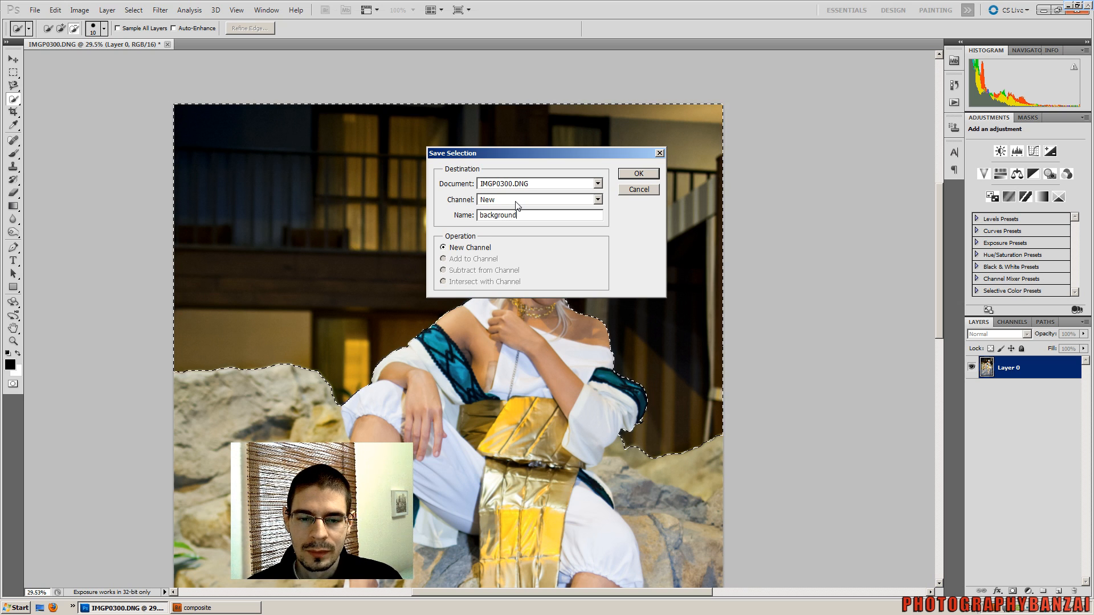
pyautogui.click(638, 173)
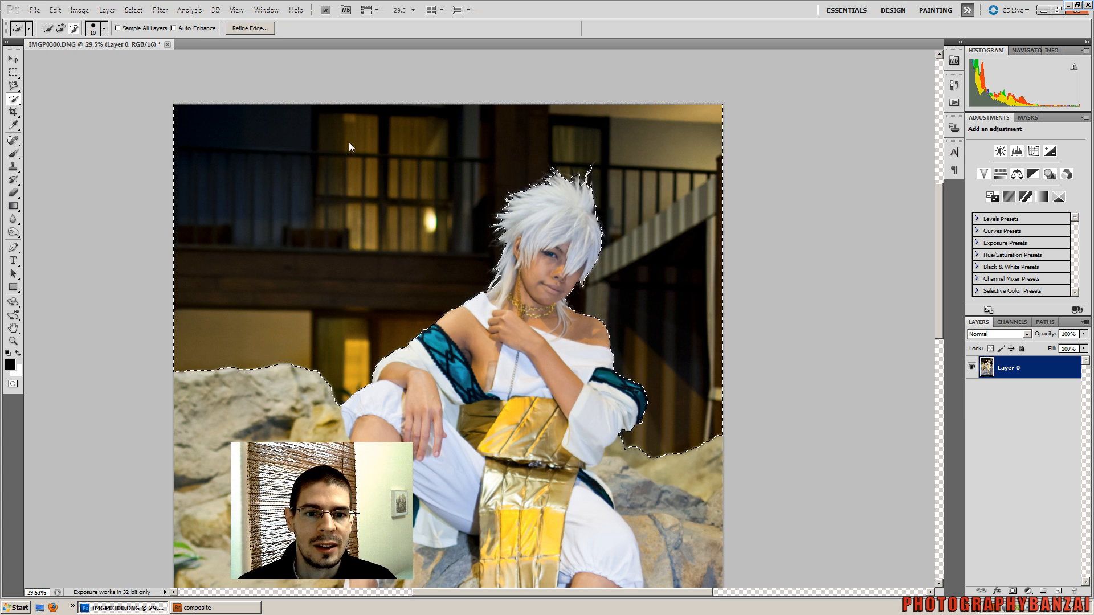
# - Save the document in Photoshop format as IMGP0300.psd in the composite folder, keeping alpha channels and layers
pyautogui.click(35, 10)
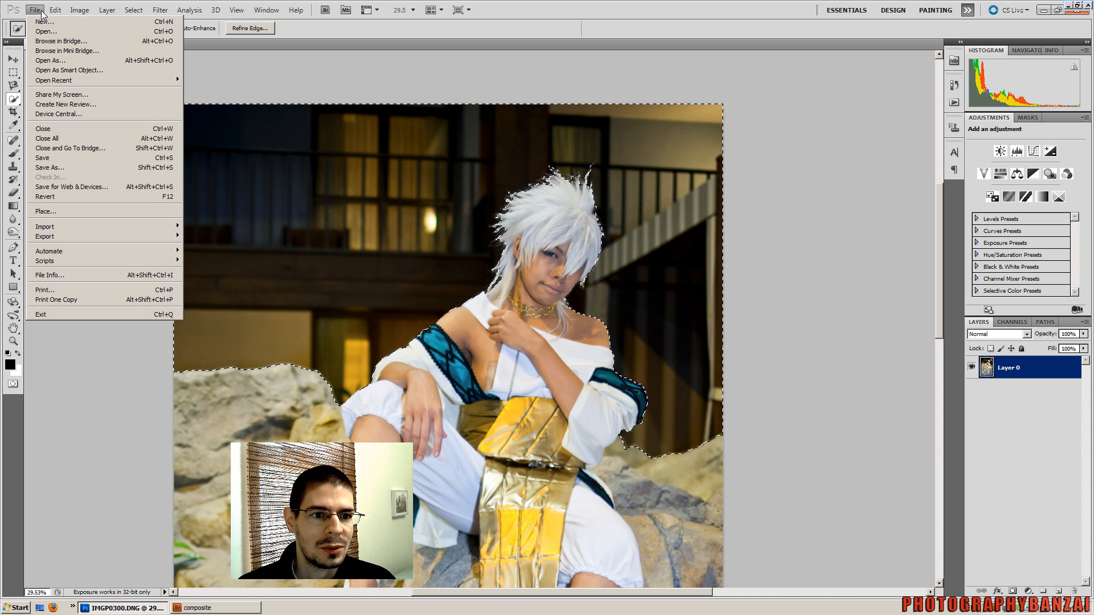
pyautogui.click(64, 168)
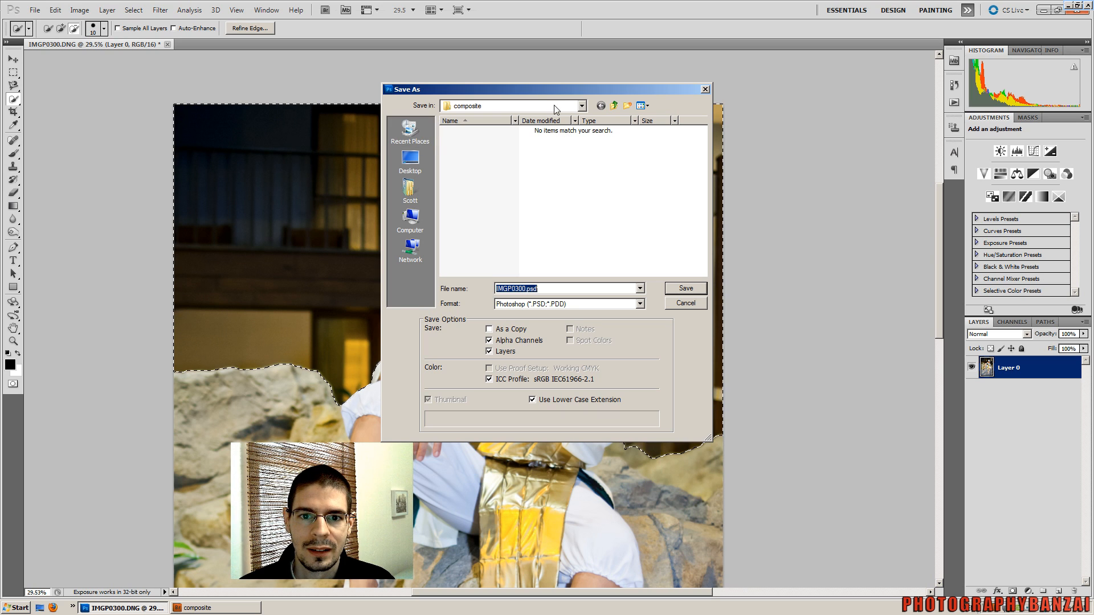
pyautogui.click(686, 289)
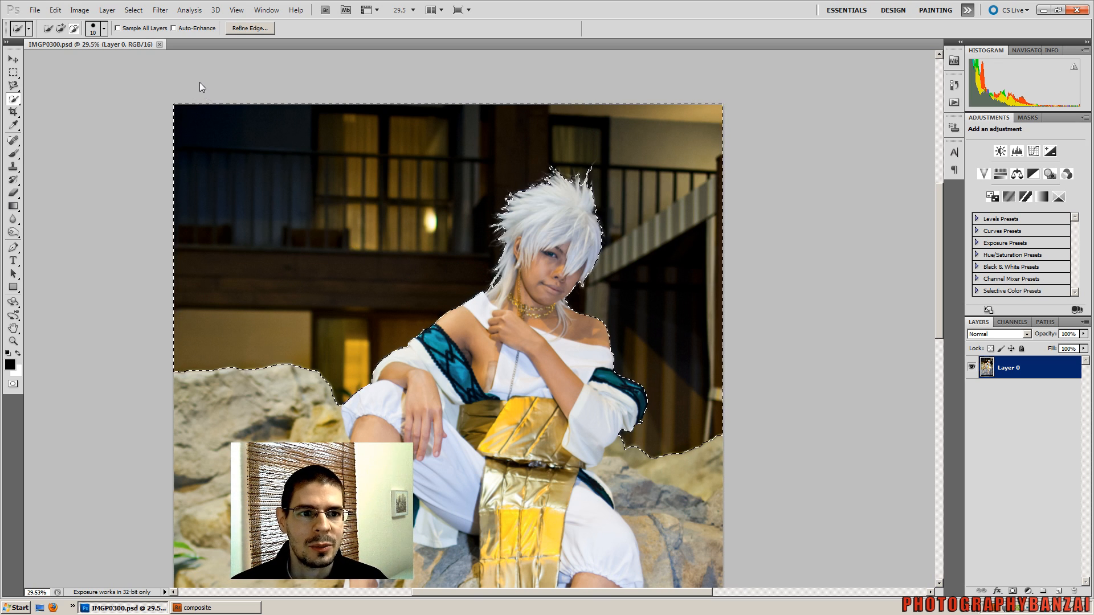
pyautogui.click(141, 12)
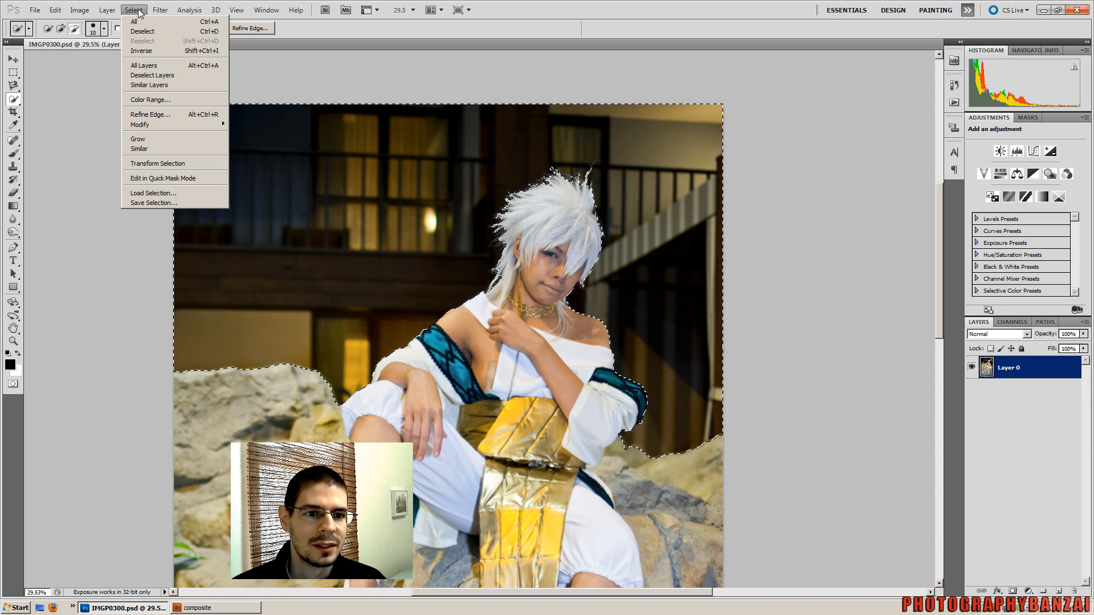
pyautogui.click(152, 115)
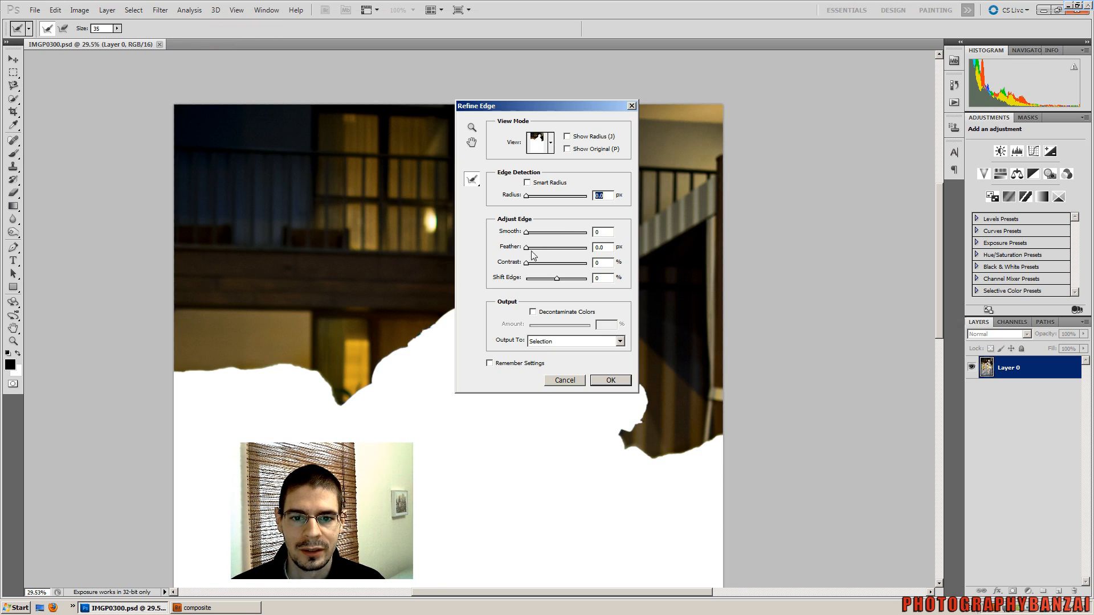
pyautogui.moveTo(545, 249); pyautogui.dragTo(548, 249)
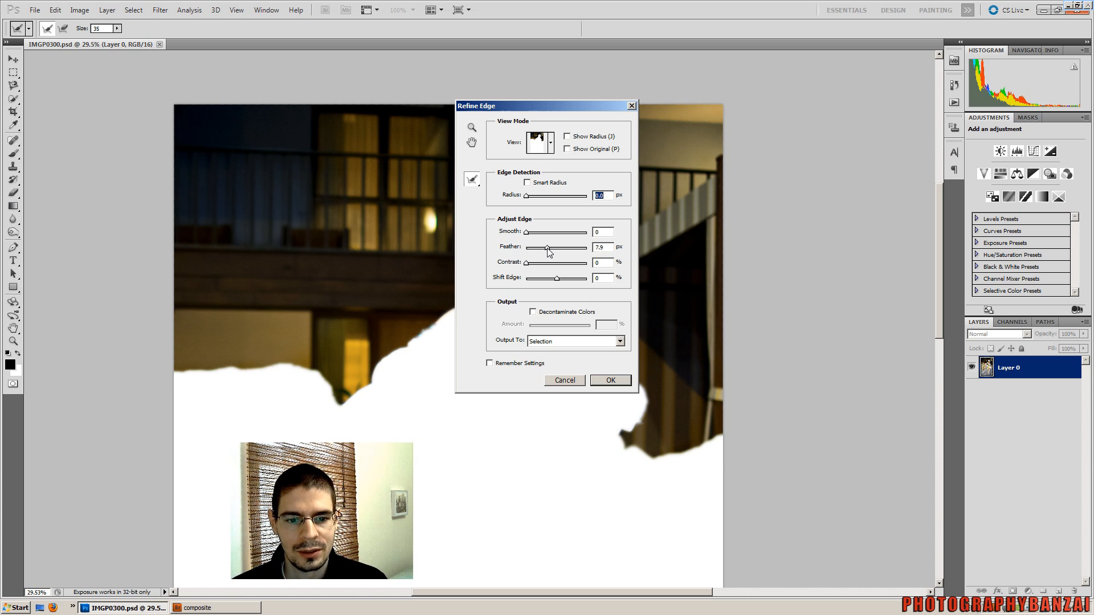
pyautogui.click(515, 252)
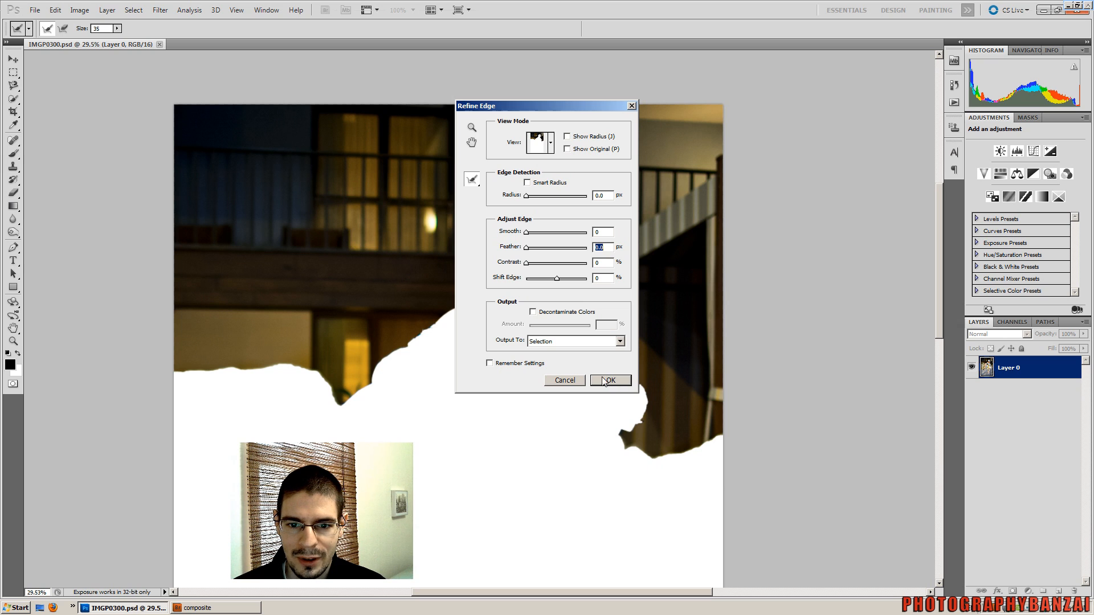
pyautogui.click(570, 381)
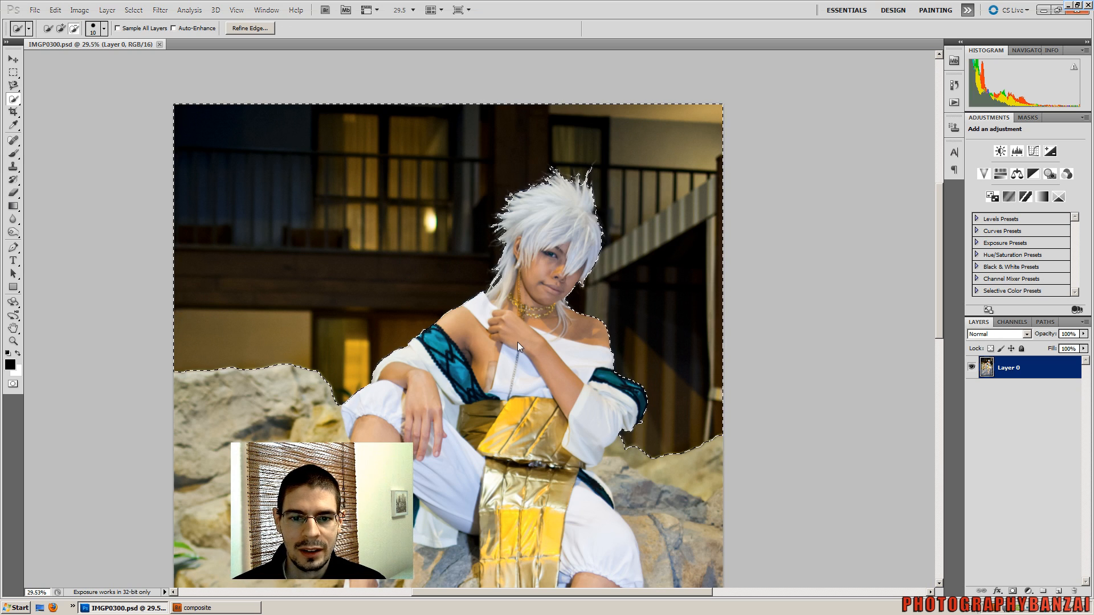
# - Delete the selected background from Layer 0, deselect, and switch to the Rectangular Marquee tool
pyautogui.press('Delete')
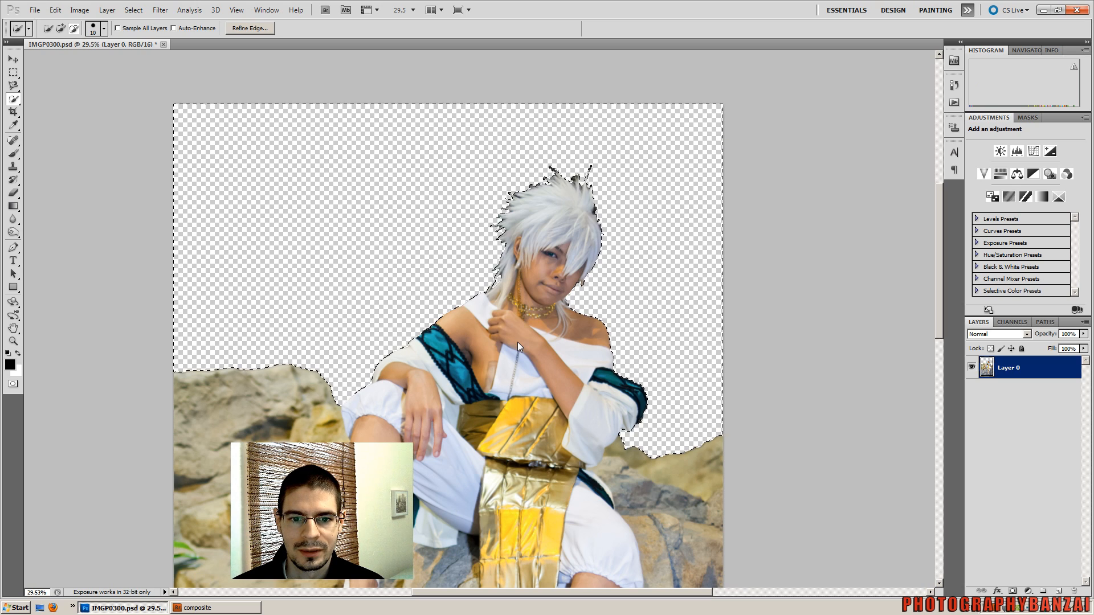
pyautogui.scroll(6, 388, 376)
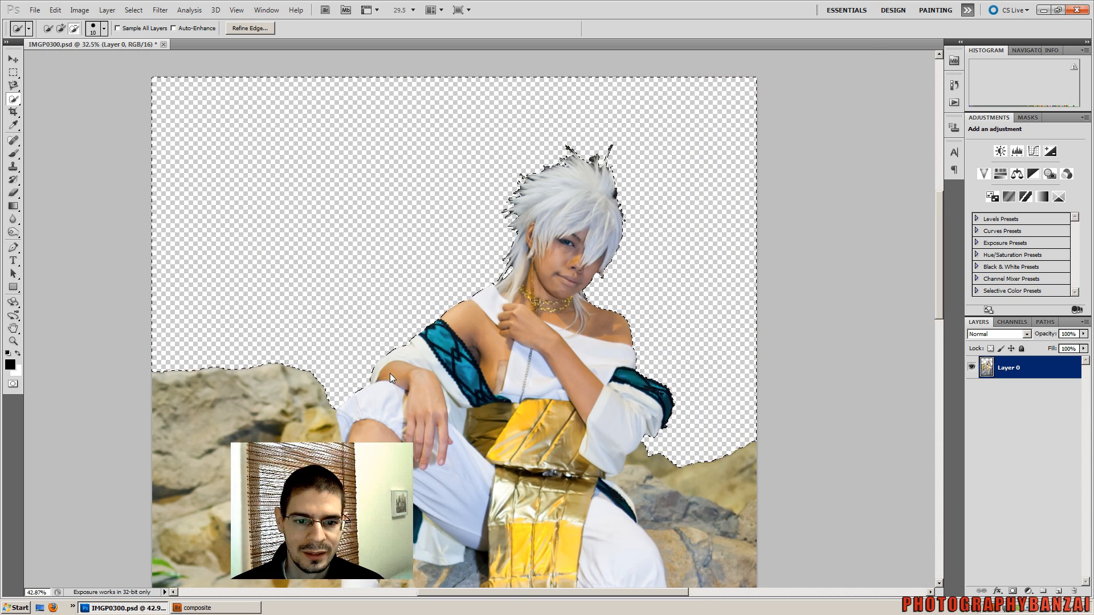
pyautogui.hotkey('ctrl', 'd')
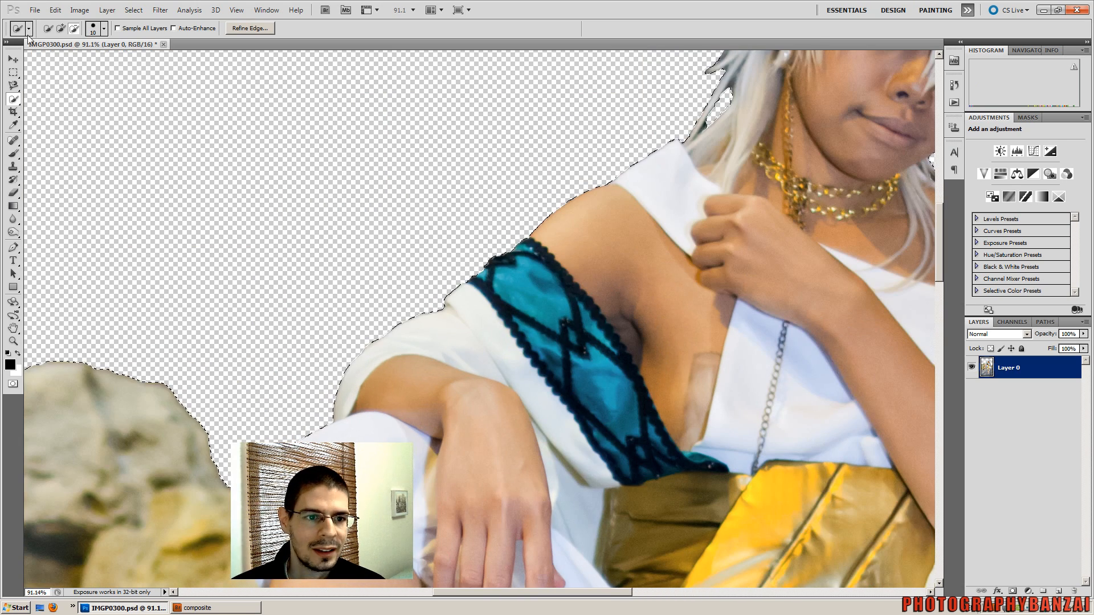
pyautogui.press('m')
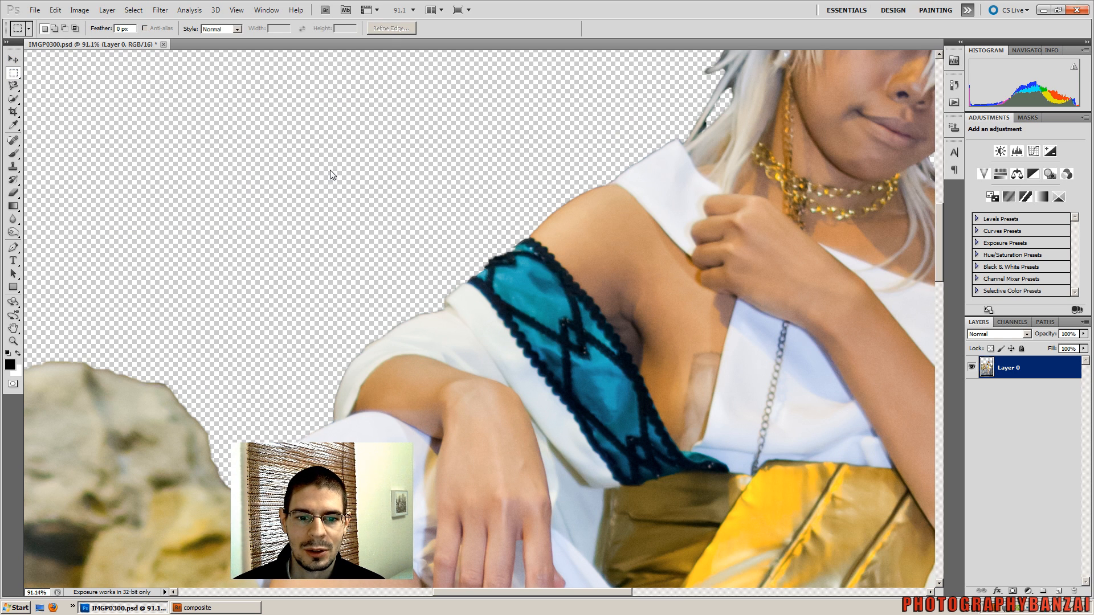
# - Add a new layer and move it beneath Layer 0 as a backdrop for the cutout
pyautogui.moveTo(463, 590); pyautogui.dragTo(558, 597)
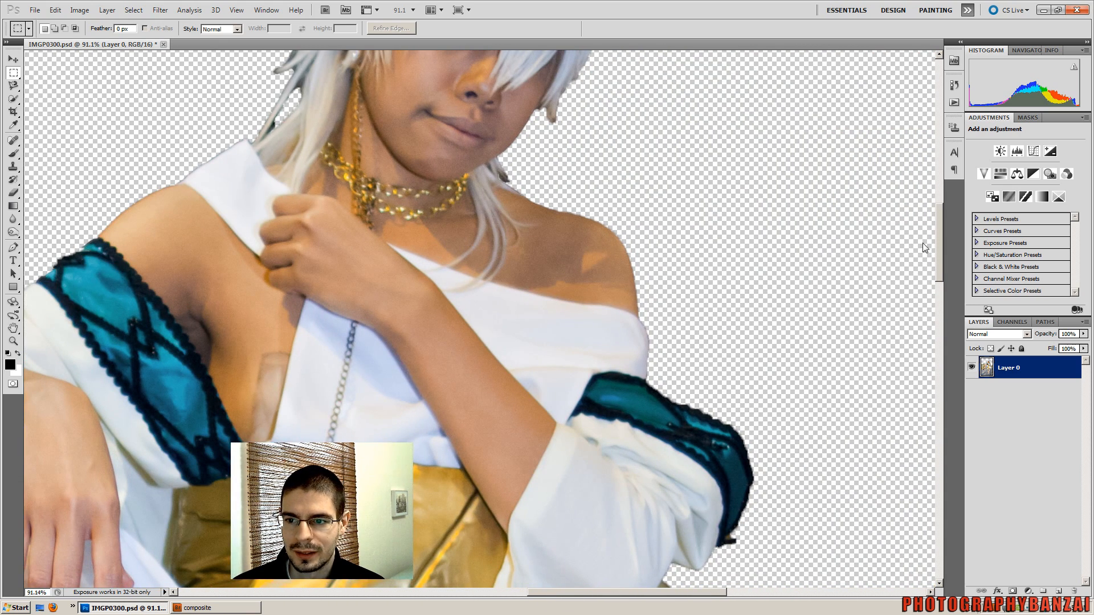
pyautogui.moveTo(941, 240); pyautogui.dragTo(926, 203)
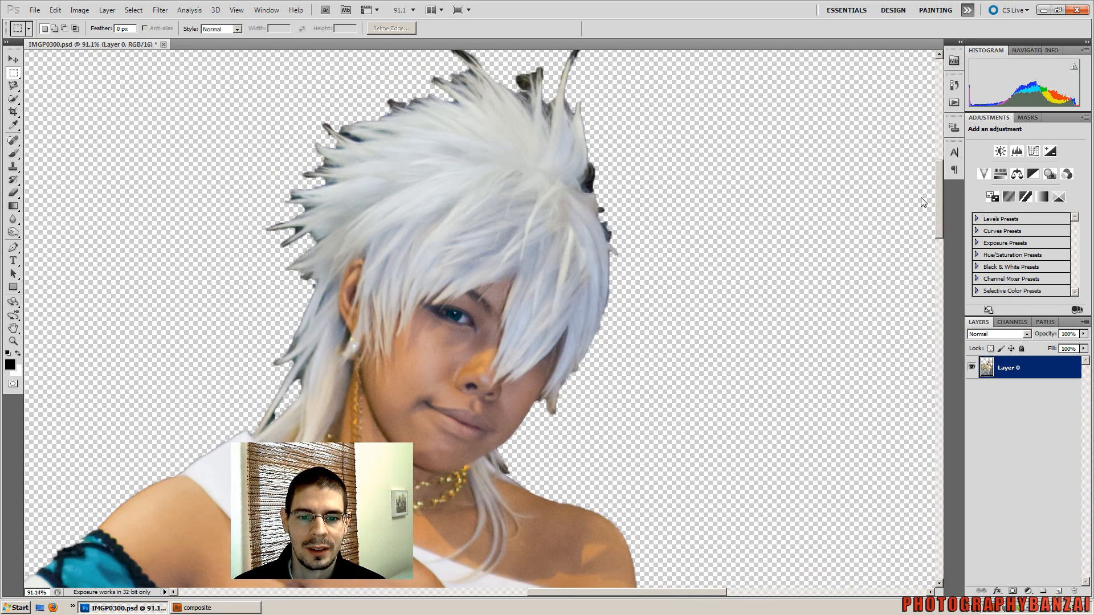
pyautogui.scroll(-4, 674, 292)
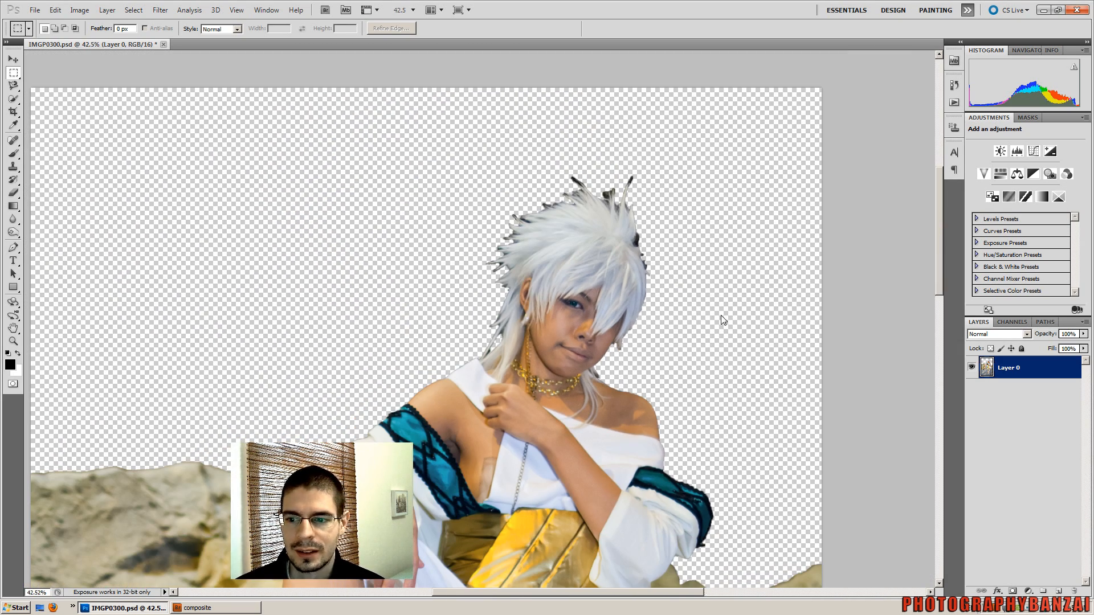
pyautogui.click(1058, 591)
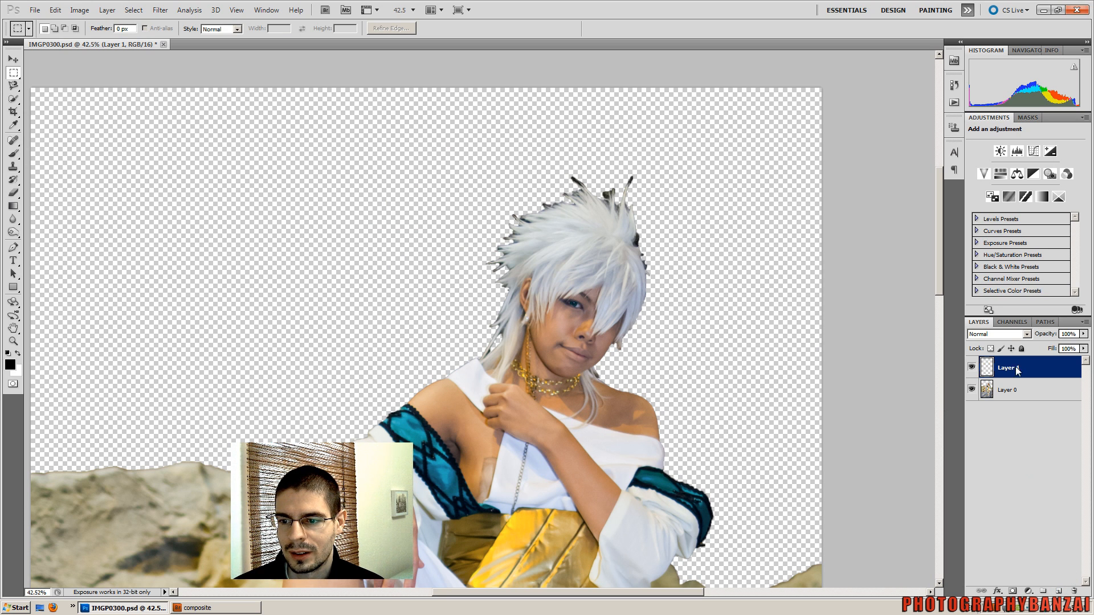
pyautogui.moveTo(1017, 370); pyautogui.dragTo(1020, 403)
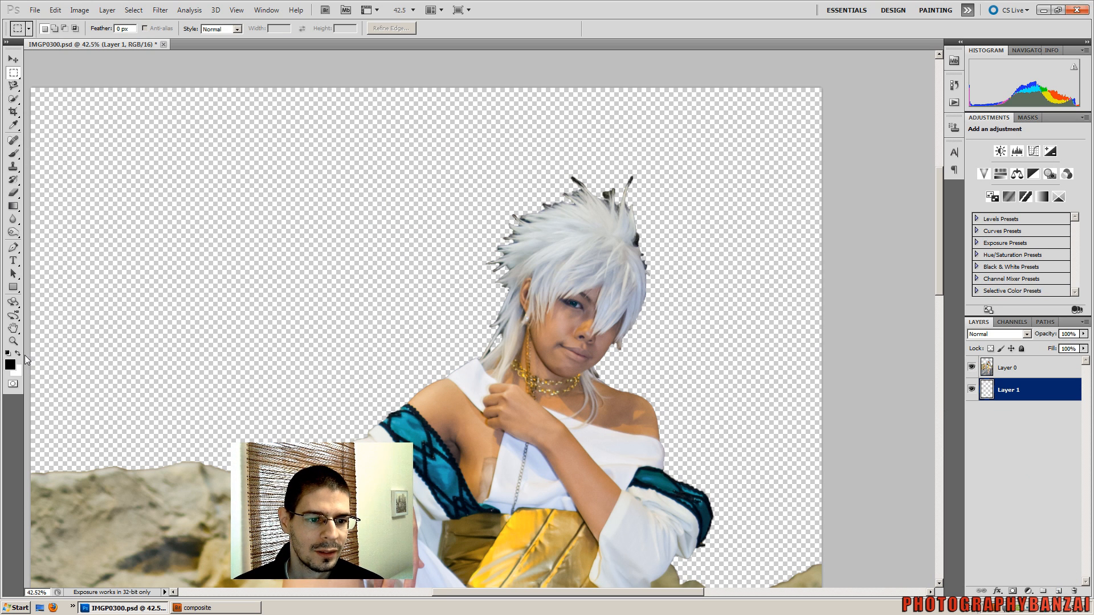
# - Fill the empty layer beneath the cutout with white using the Paint Bucket, and make Layer 0 active again
pyautogui.press('x')
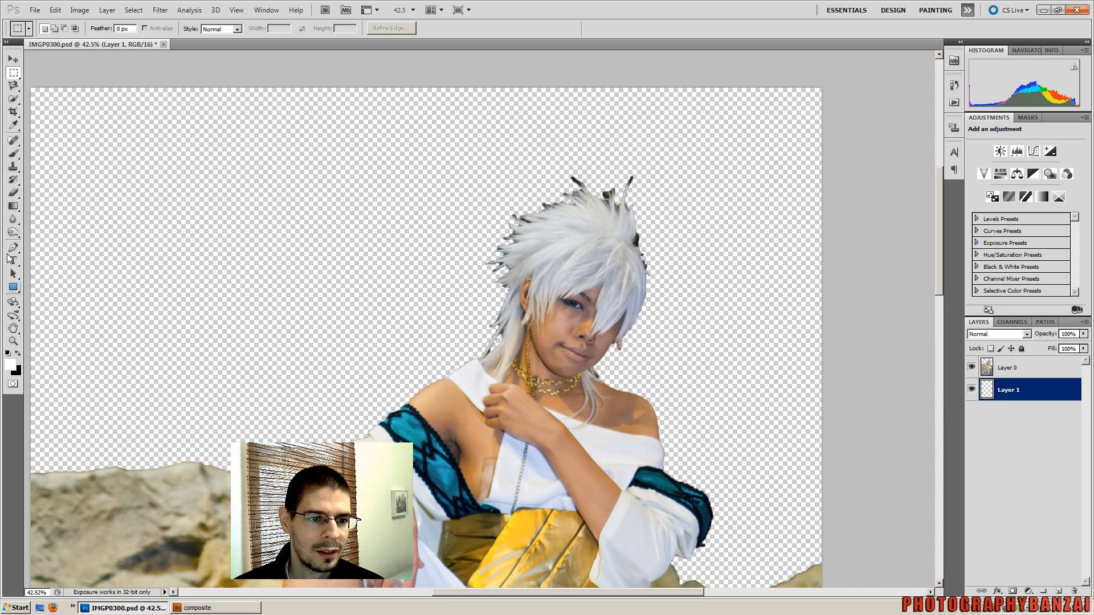
pyautogui.click(16, 210)
pyautogui.click(48, 217)
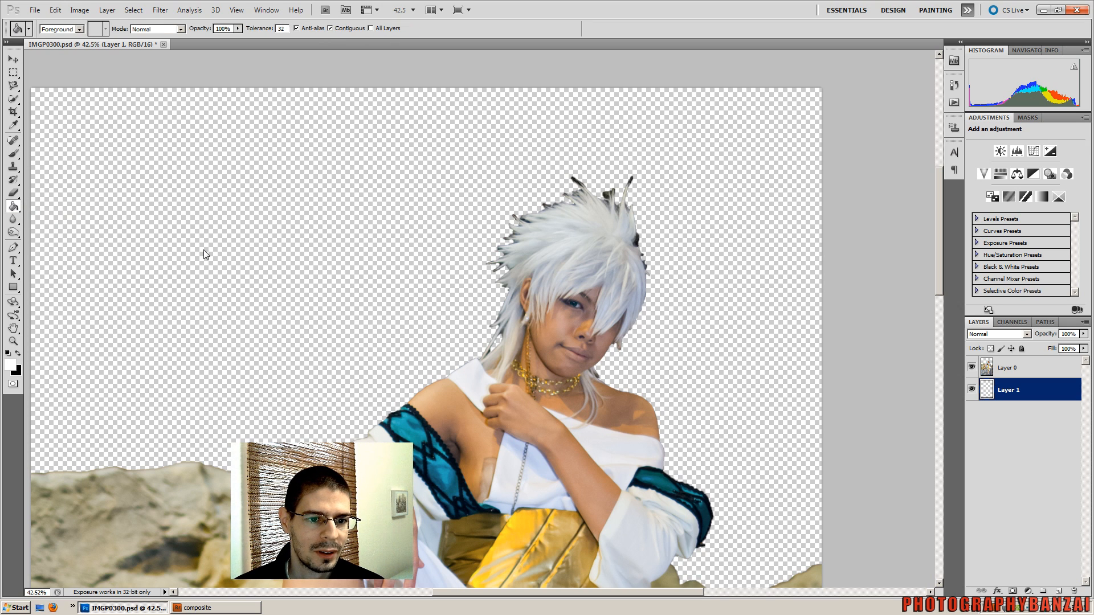
pyautogui.click(208, 278)
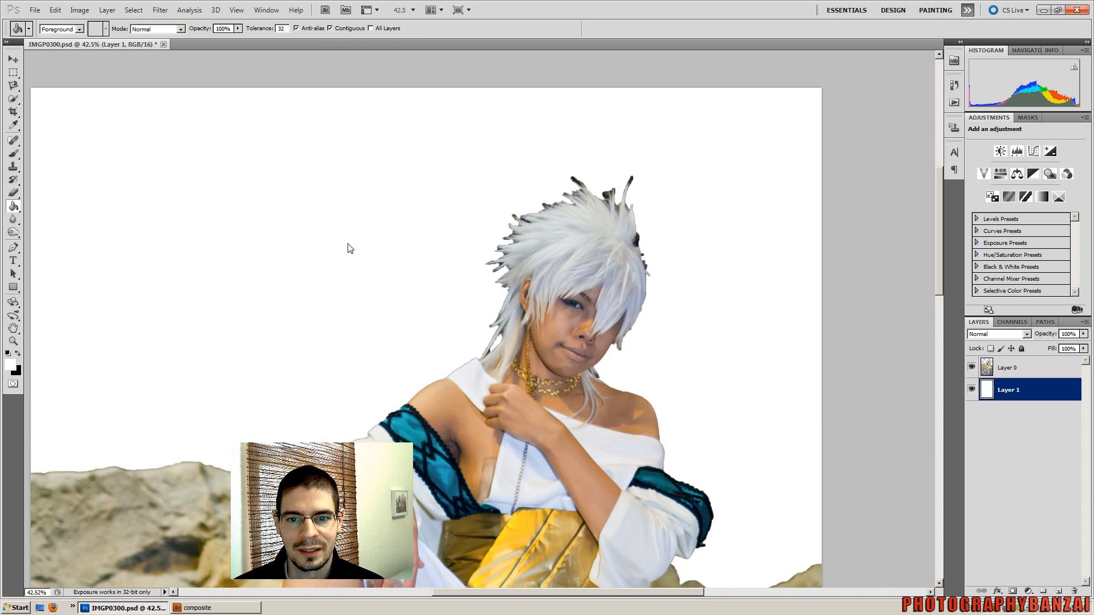
pyautogui.click(1040, 370)
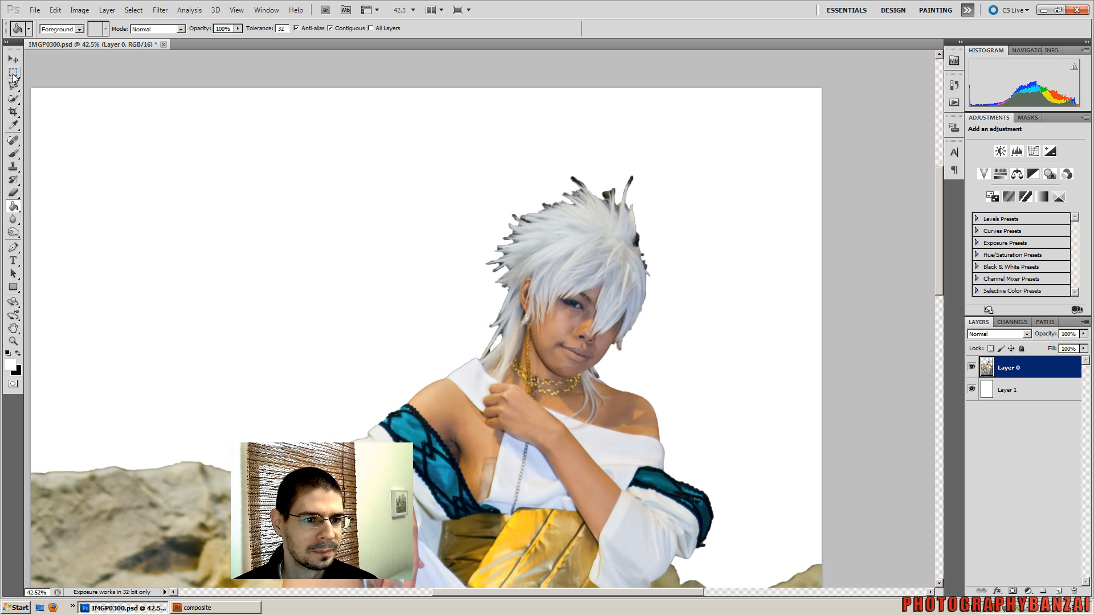
pyautogui.click(14, 233)
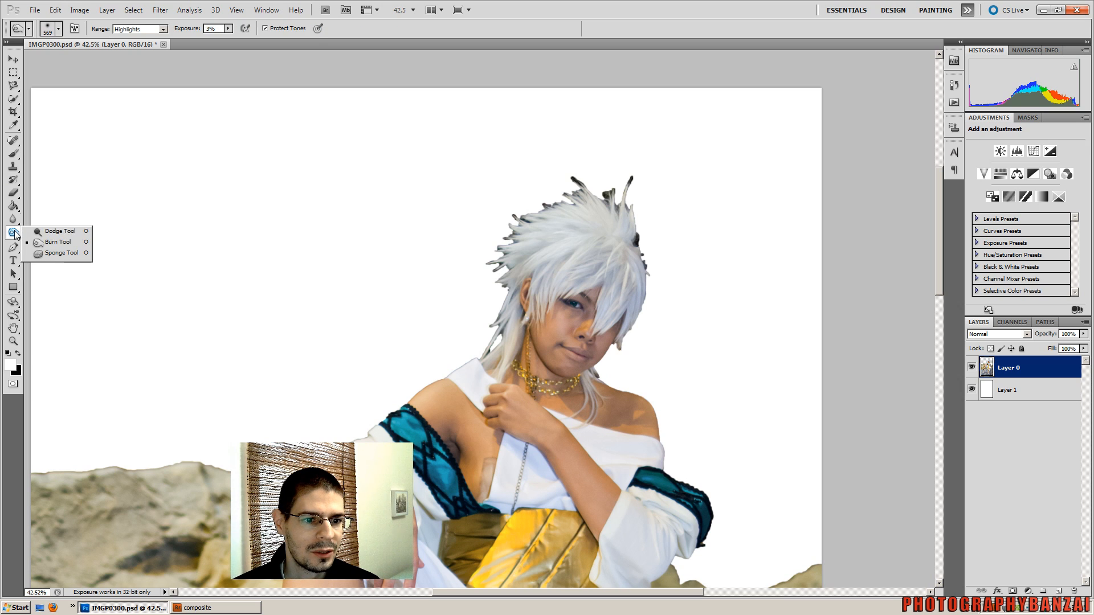
pyautogui.click(61, 243)
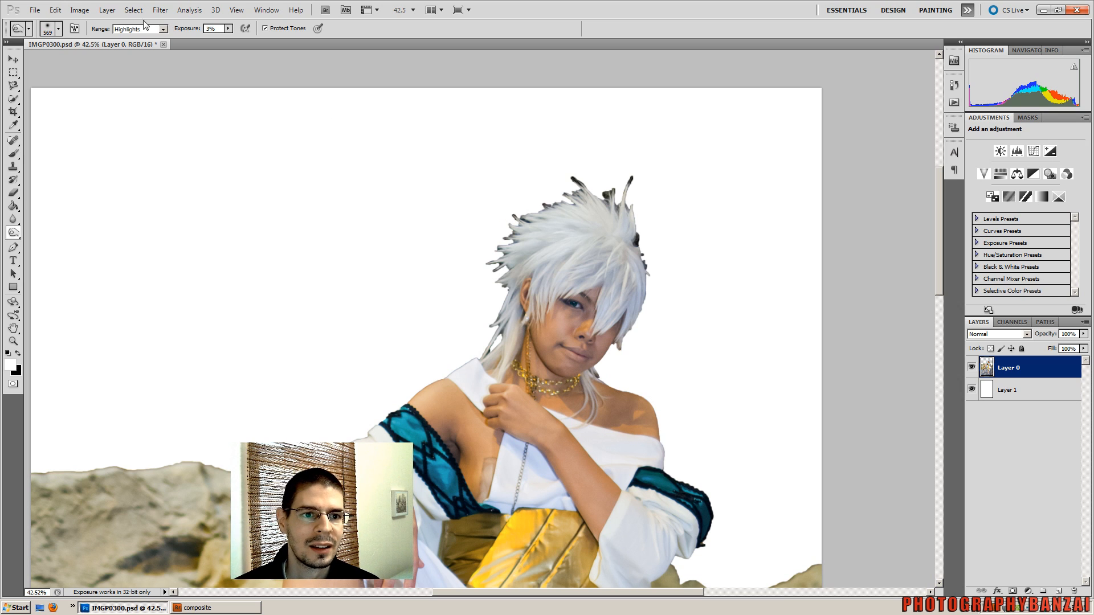
pyautogui.click(228, 28)
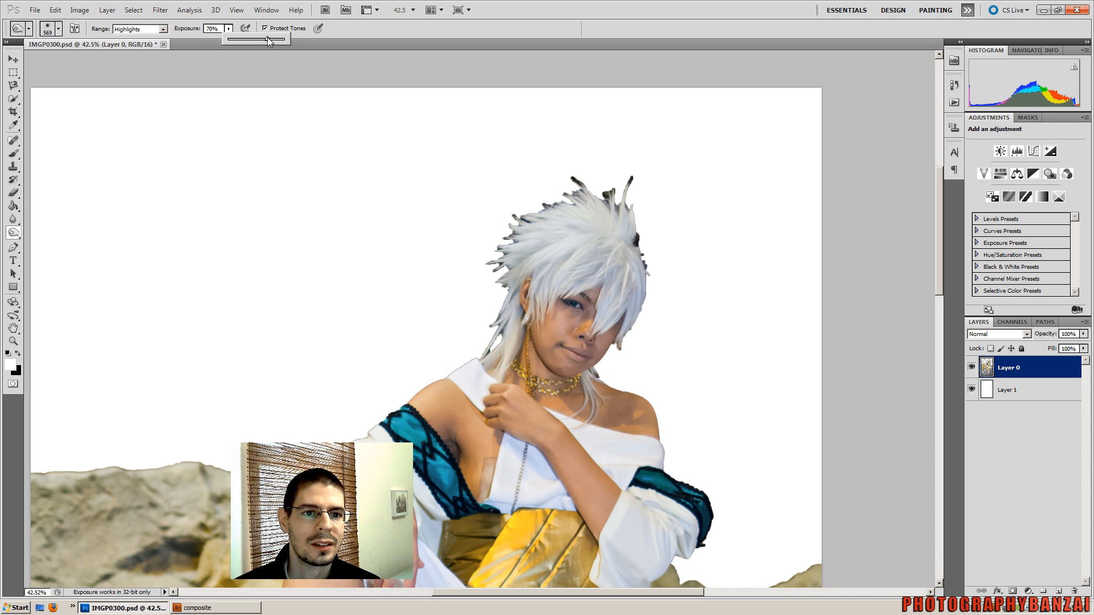
pyautogui.click(162, 37)
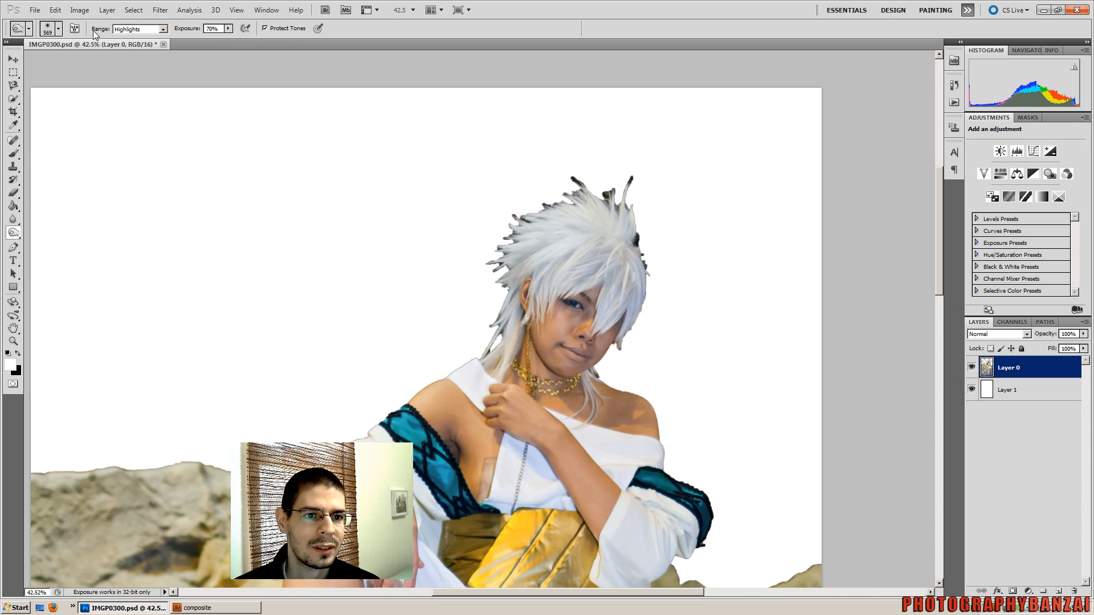
pyautogui.click(58, 28)
pyautogui.click(55, 62)
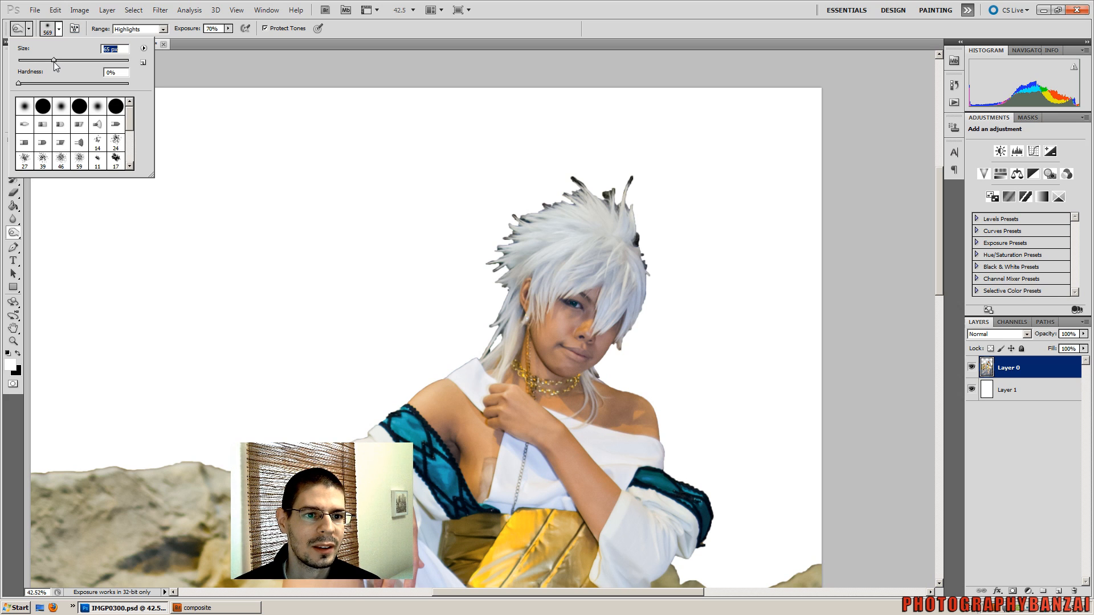
pyautogui.click(244, 55)
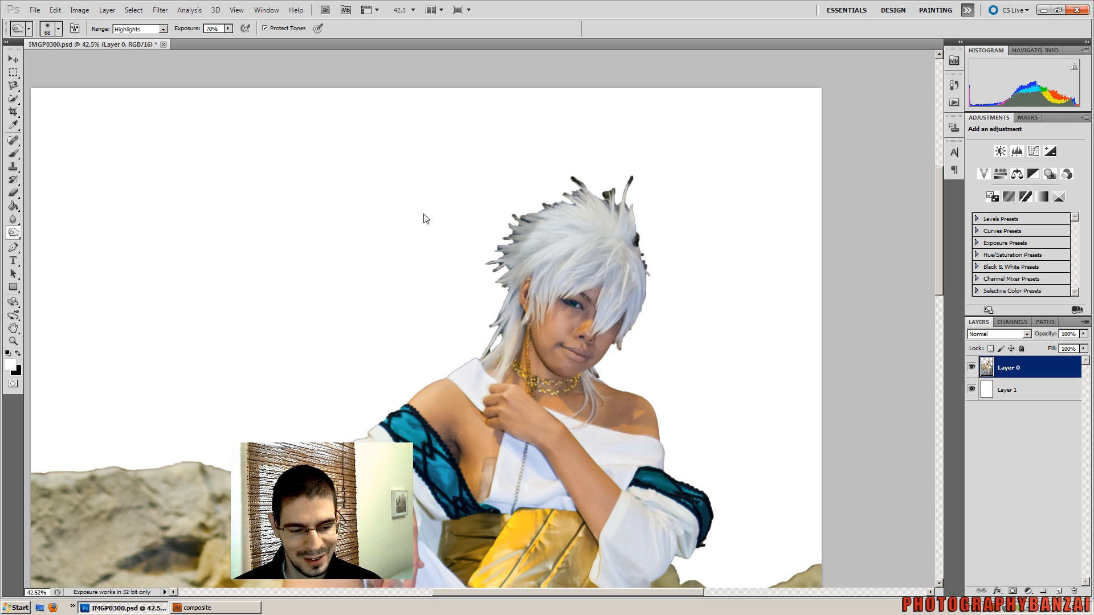
# - Switch to the Dodge tool with a soft 119 px brush and 15% exposure
pyautogui.rightClick(16, 235)
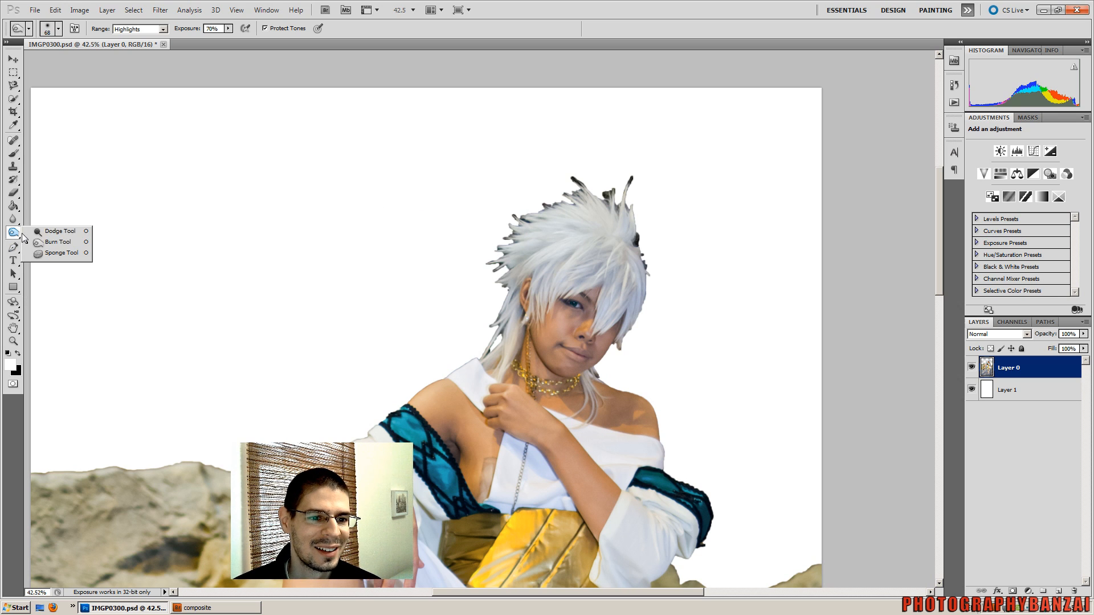
pyautogui.click(59, 232)
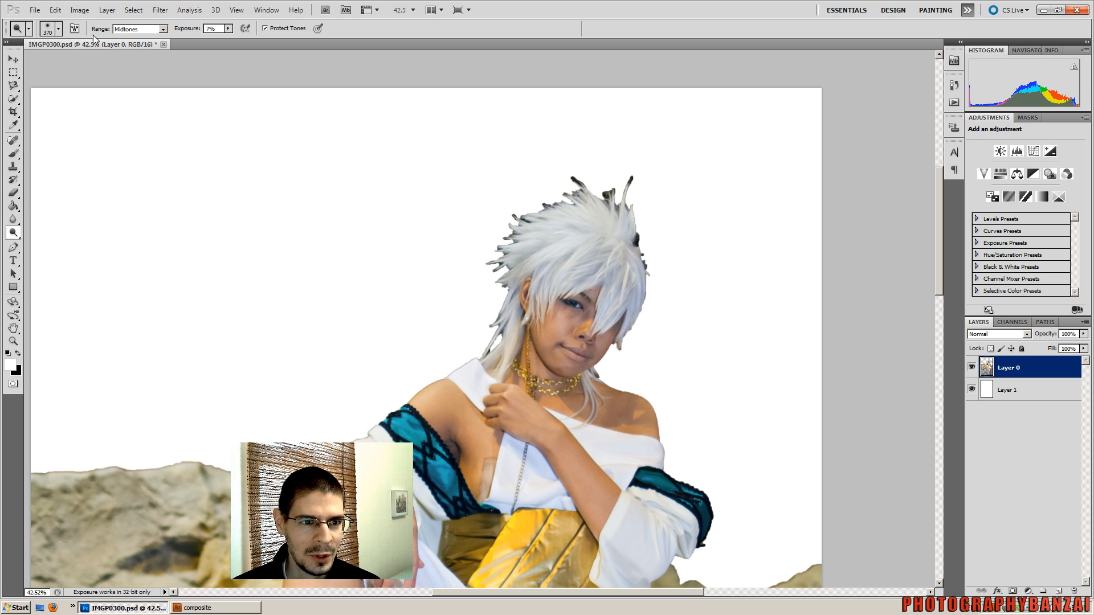
pyautogui.click(58, 29)
pyautogui.moveTo(71, 60); pyautogui.dragTo(67, 62)
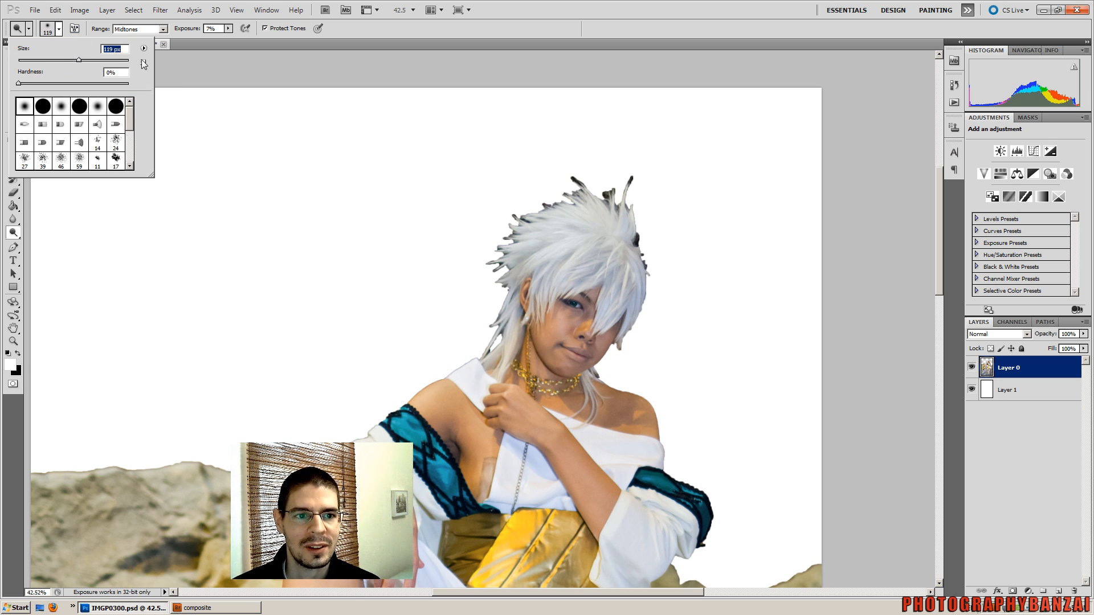
pyautogui.press('Return')
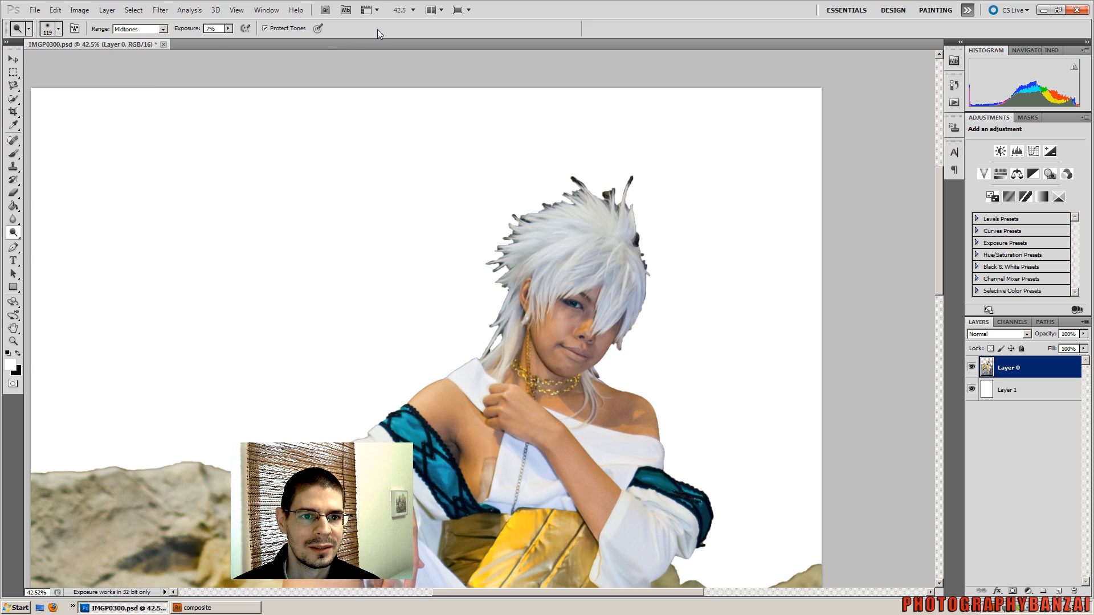
pyautogui.click(228, 29)
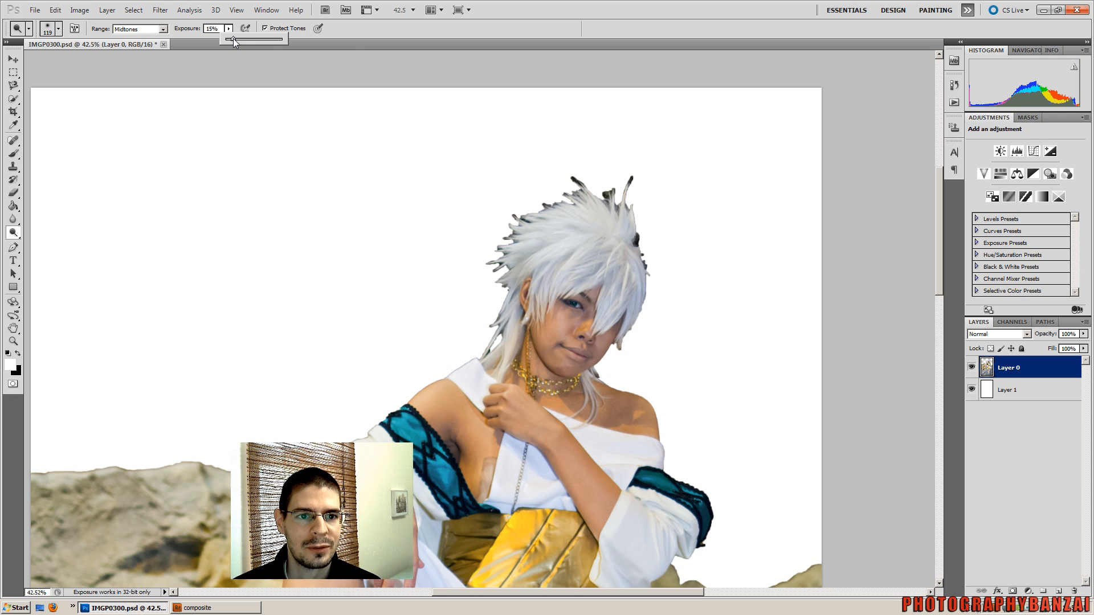
pyautogui.click(359, 38)
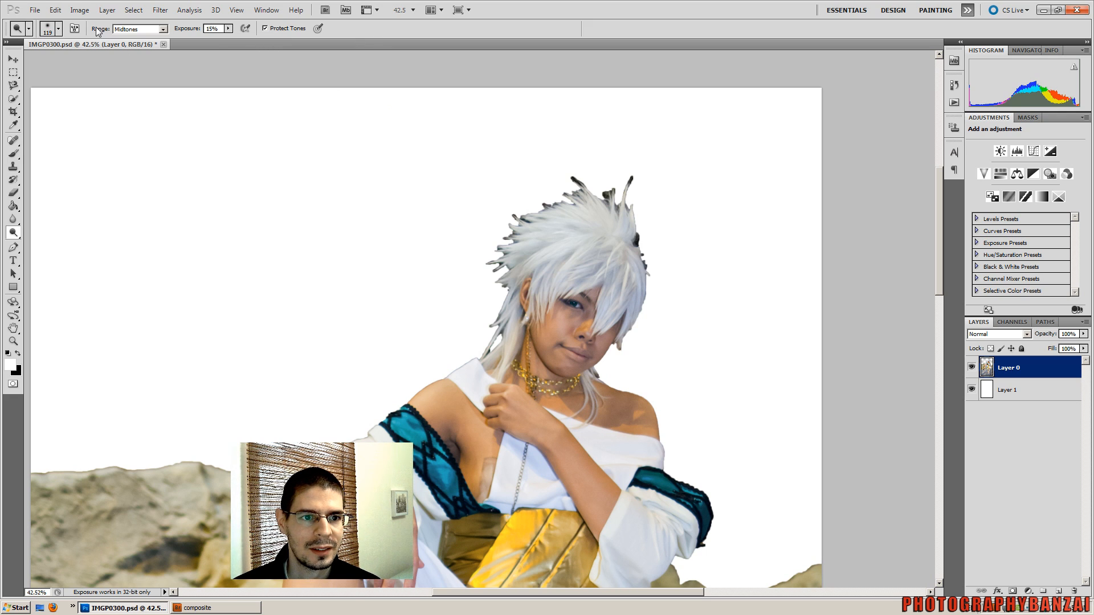
# - Enlarge the Dodge brush to 191 px and set its exposure to 58%
pyautogui.click(59, 28)
pyautogui.click(99, 60)
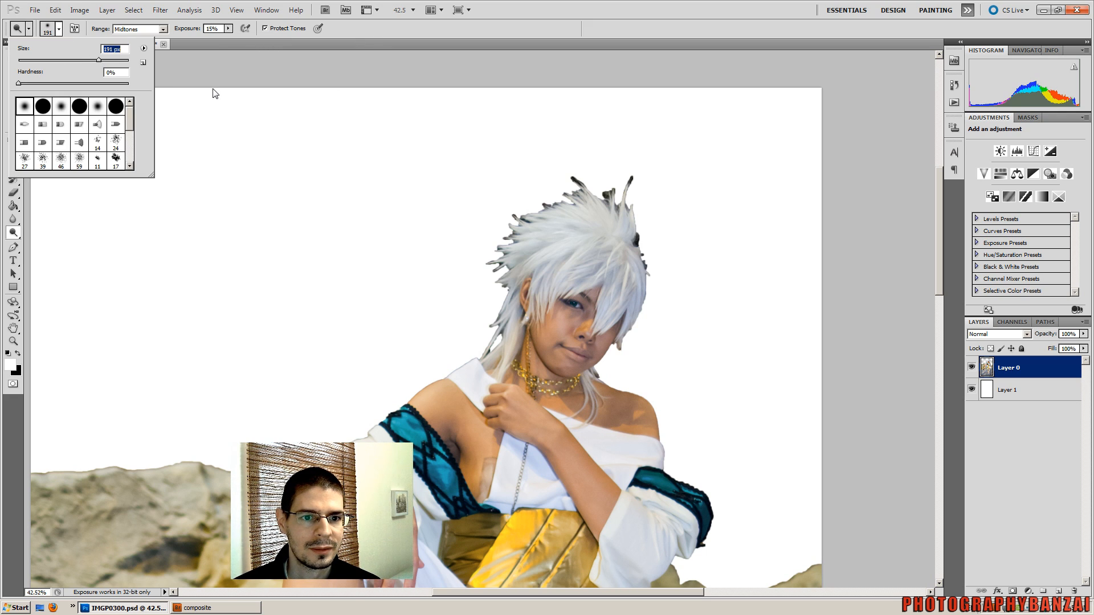
pyautogui.click(234, 72)
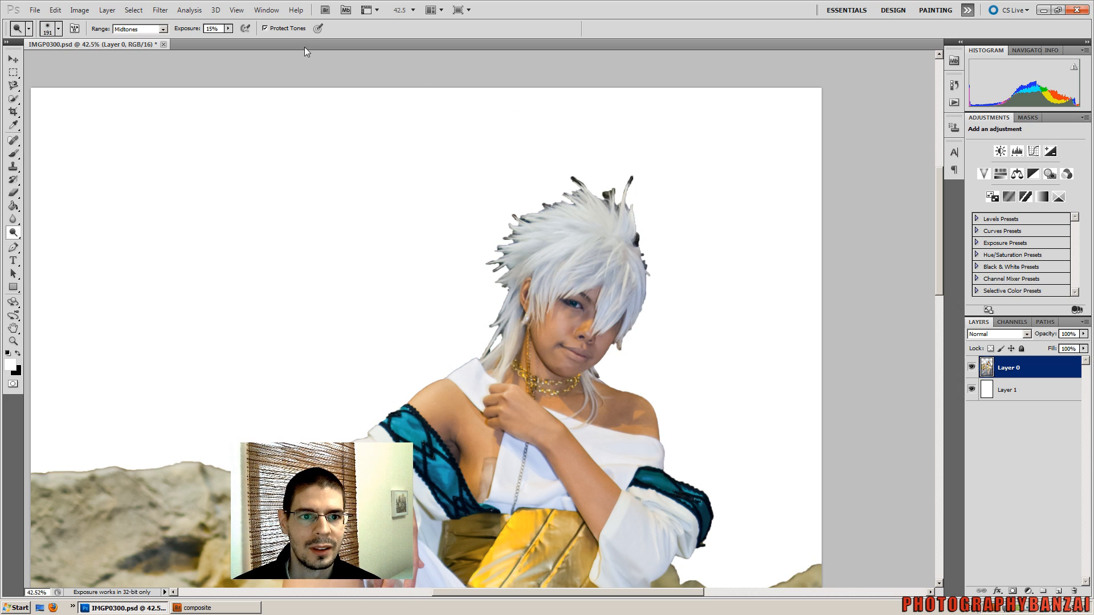
pyautogui.moveTo(229, 27); pyautogui.dragTo(254, 39)
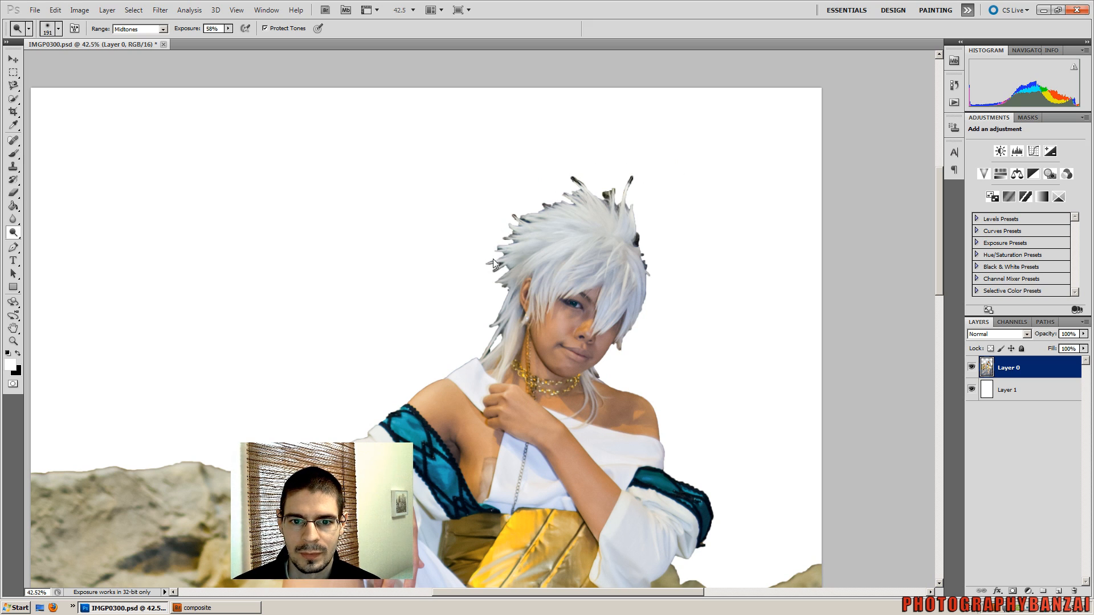
# - Check the cutout's edges around the wig, arms and rocks, and set the Dodge tool's exposure to 100%
pyautogui.moveTo(642, 206); pyautogui.dragTo(664, 284)
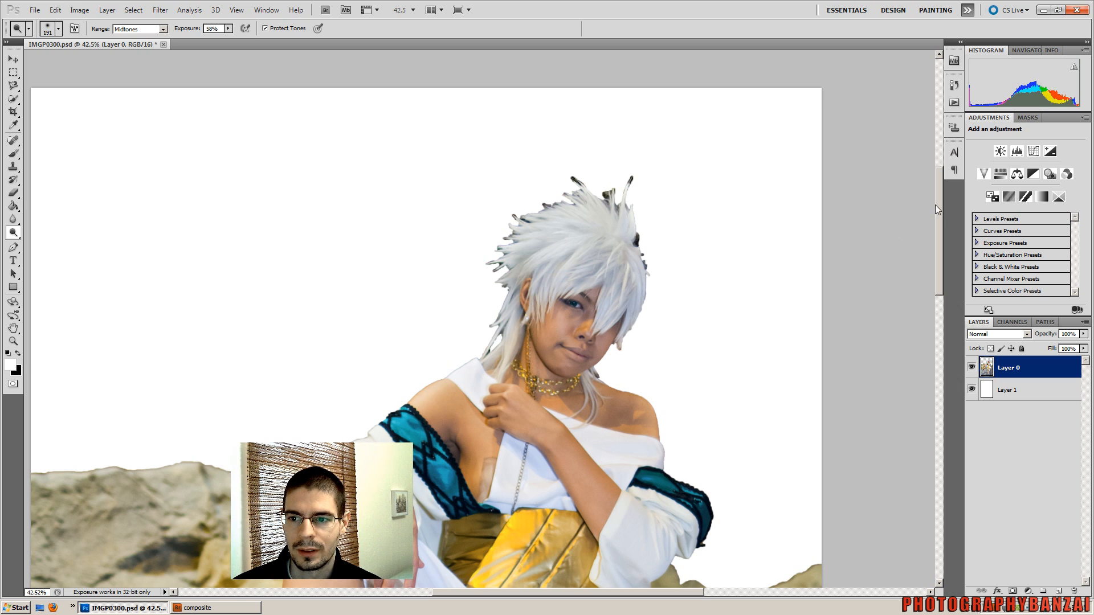
pyautogui.moveTo(935, 204); pyautogui.dragTo(935, 247)
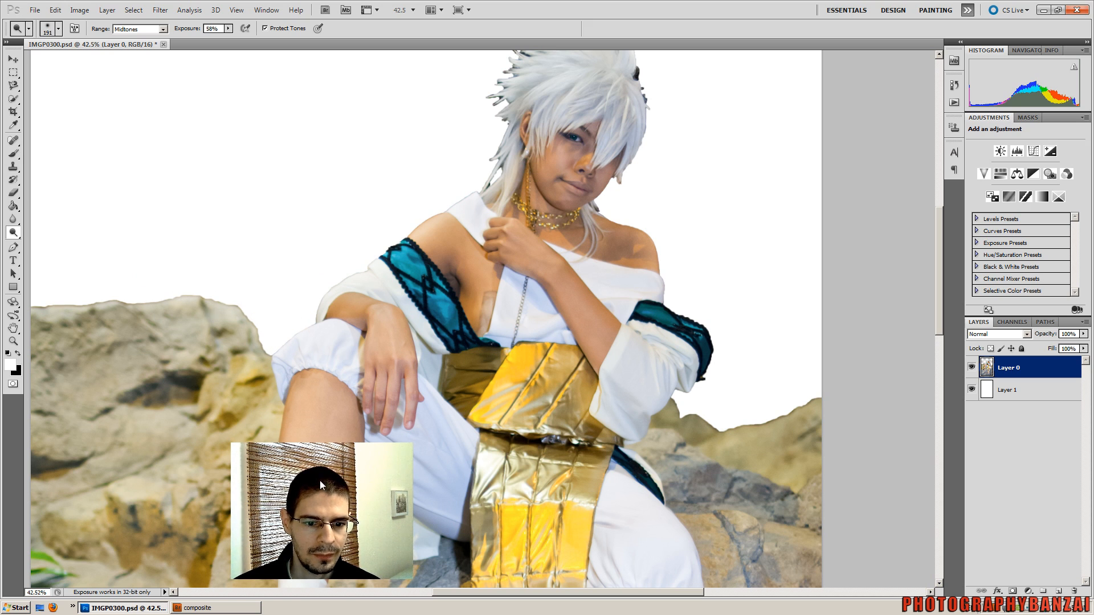
pyautogui.moveTo(486, 598); pyautogui.dragTo(428, 599)
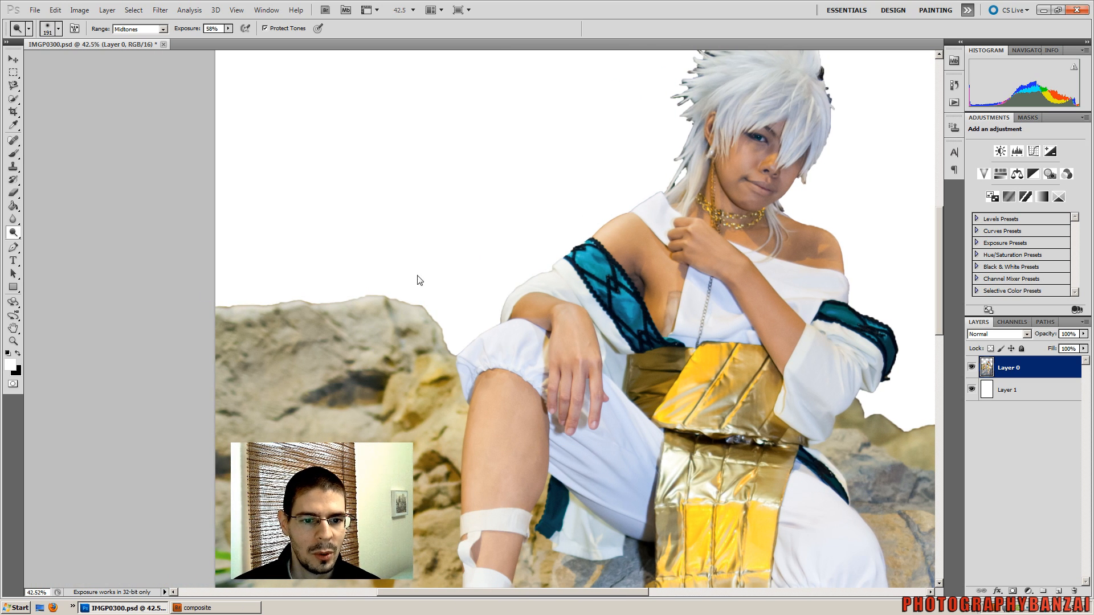
pyautogui.moveTo(422, 595); pyautogui.dragTo(525, 596)
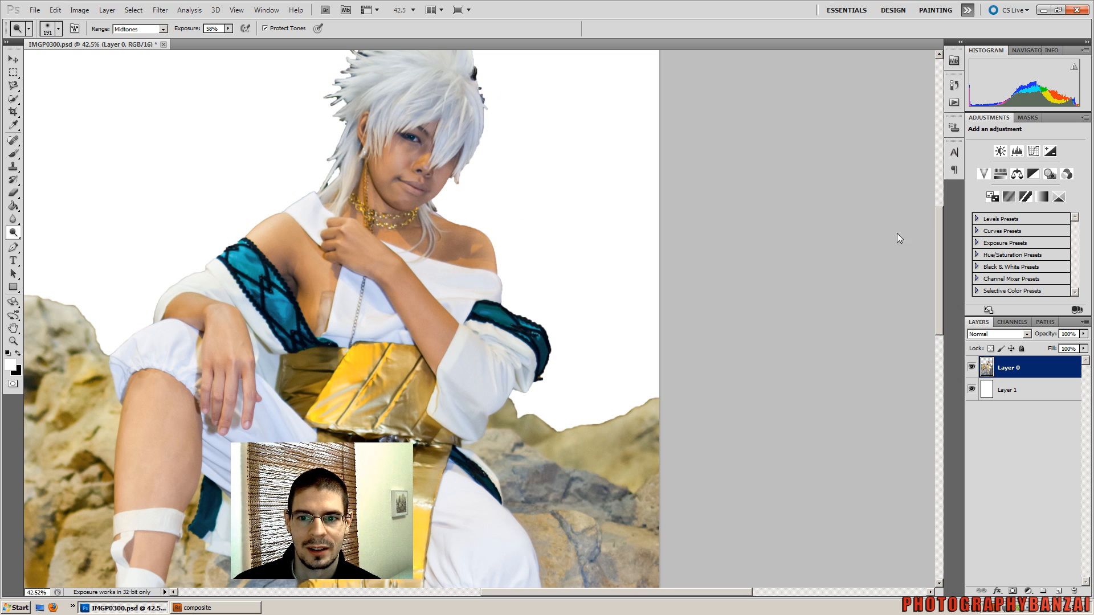
pyautogui.moveTo(940, 281); pyautogui.dragTo(932, 242)
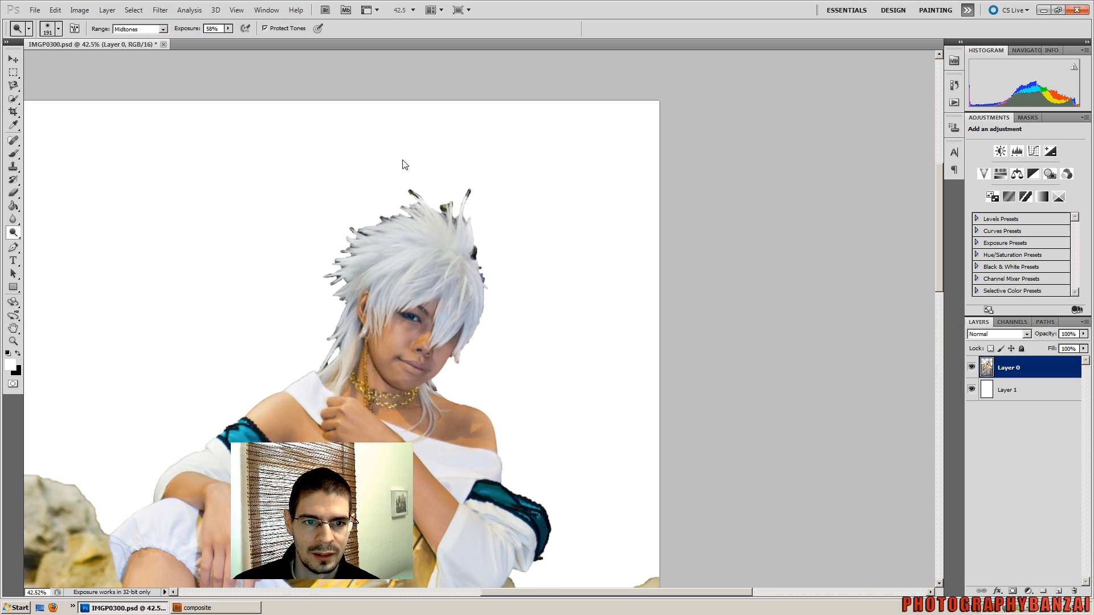
pyautogui.click(228, 28)
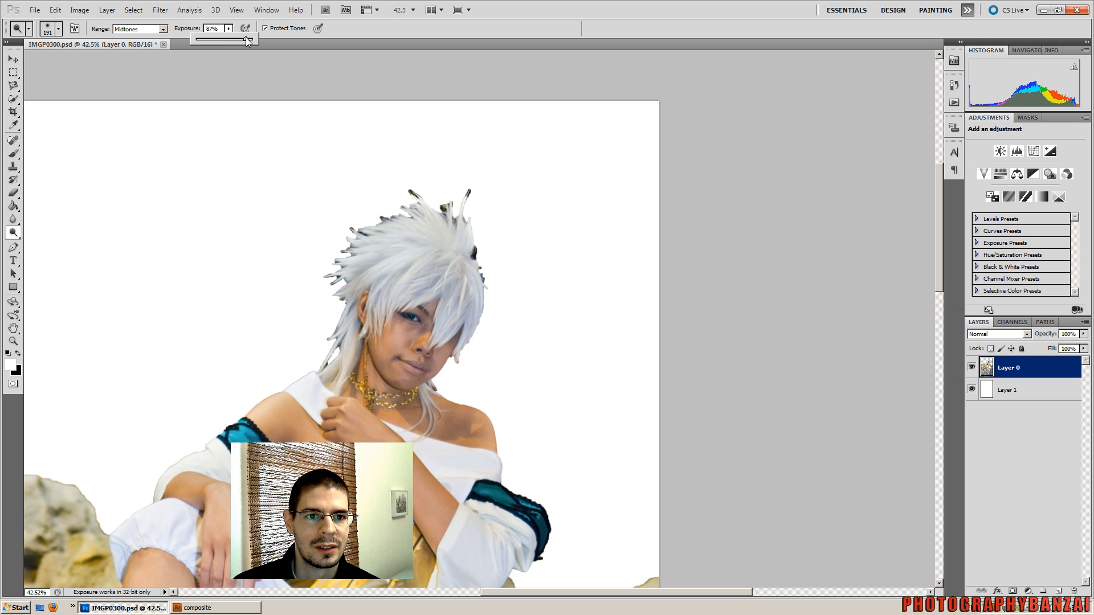
pyautogui.moveTo(249, 40); pyautogui.dragTo(401, 27)
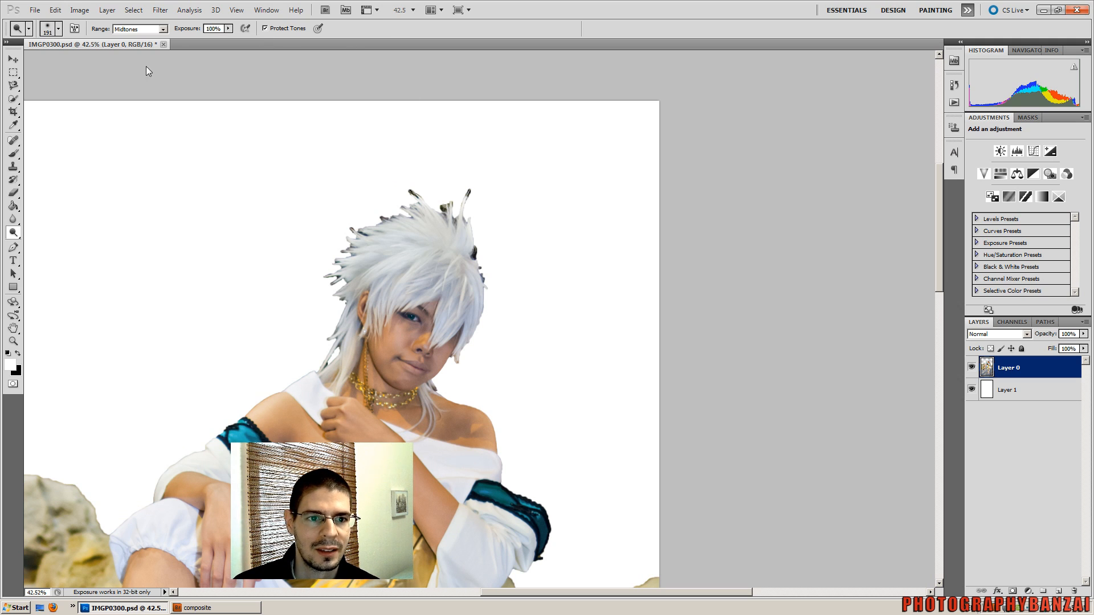
# - Set the Dodge tool to the Highlights range with a 76 px brush and 47% exposure
pyautogui.click(163, 29)
pyautogui.click(131, 50)
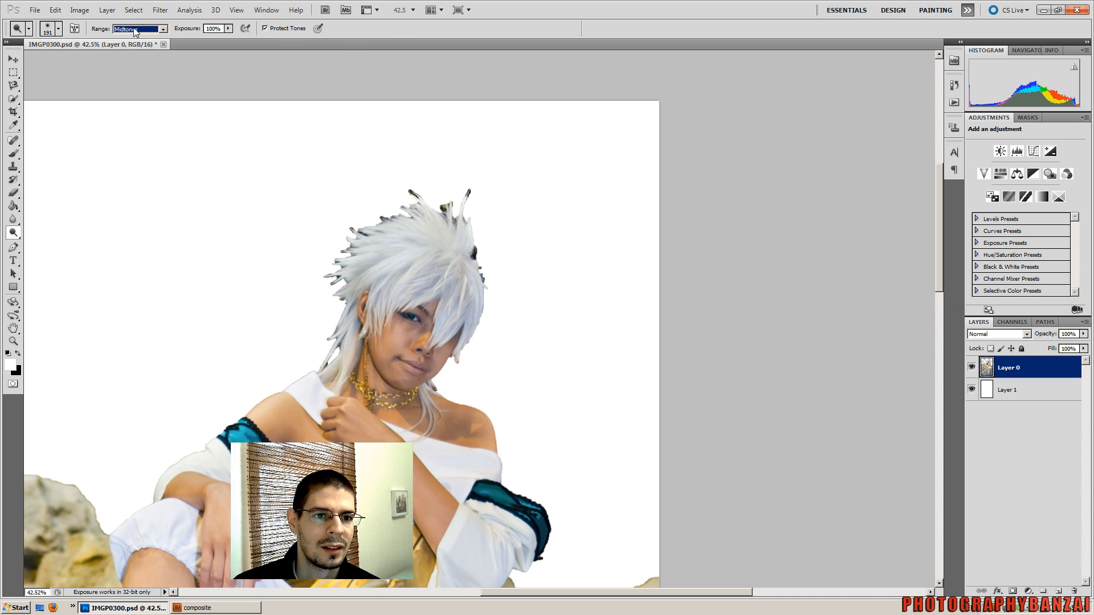
pyautogui.click(137, 29)
pyautogui.click(128, 58)
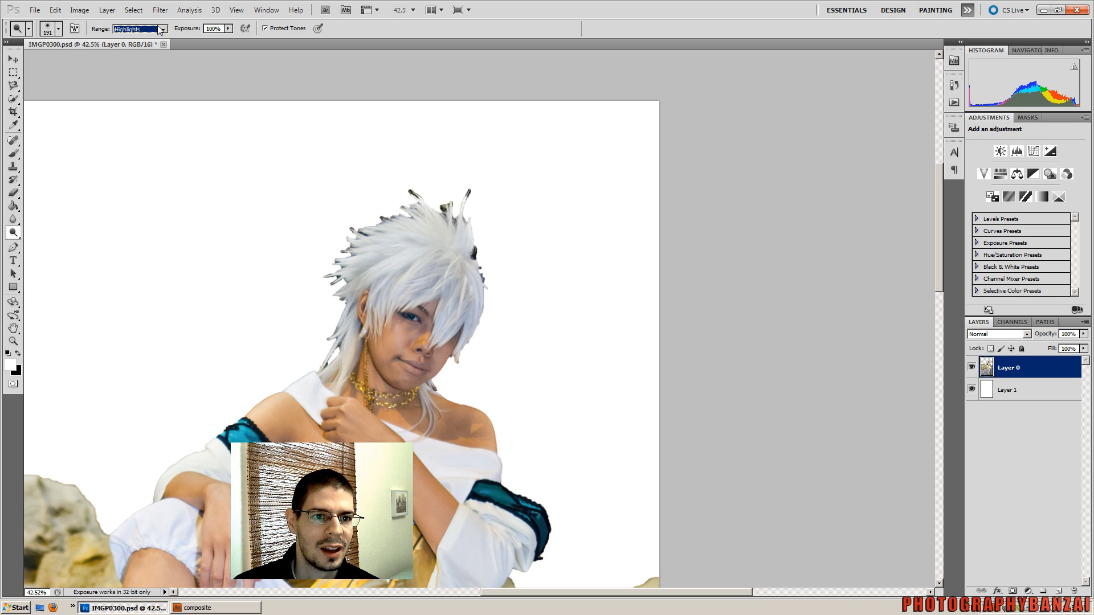
pyautogui.click(58, 28)
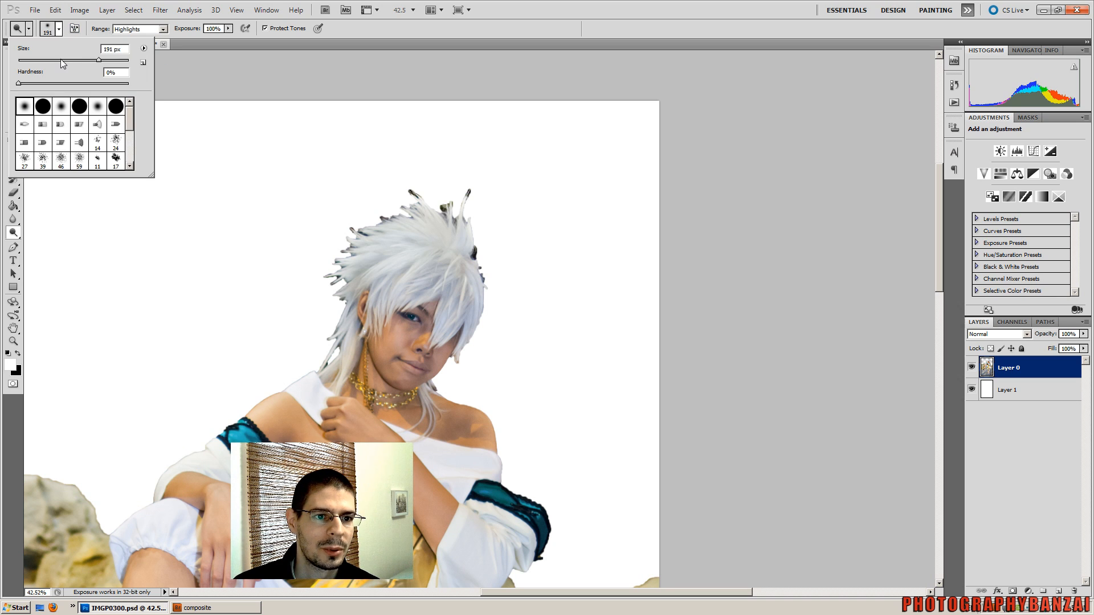
pyautogui.click(61, 60)
pyautogui.press('Return')
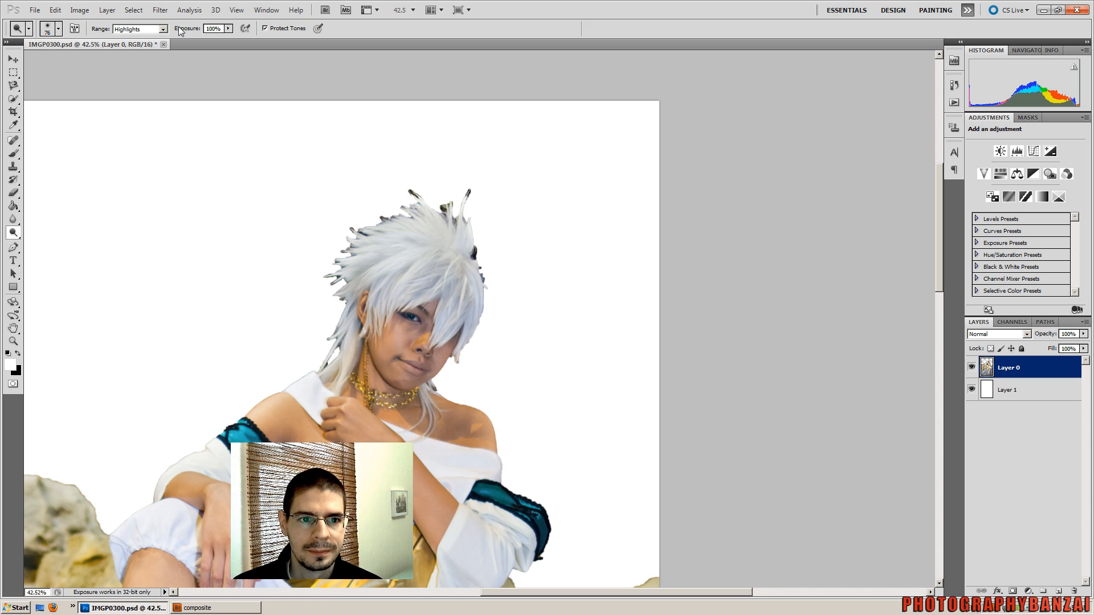
pyautogui.click(954, 84)
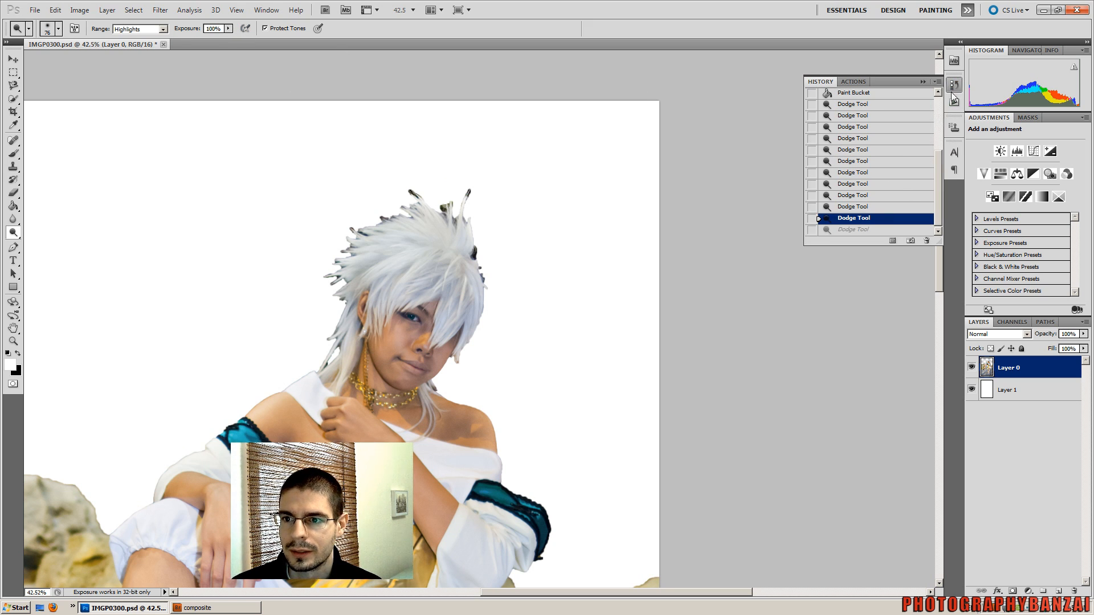
pyautogui.click(955, 85)
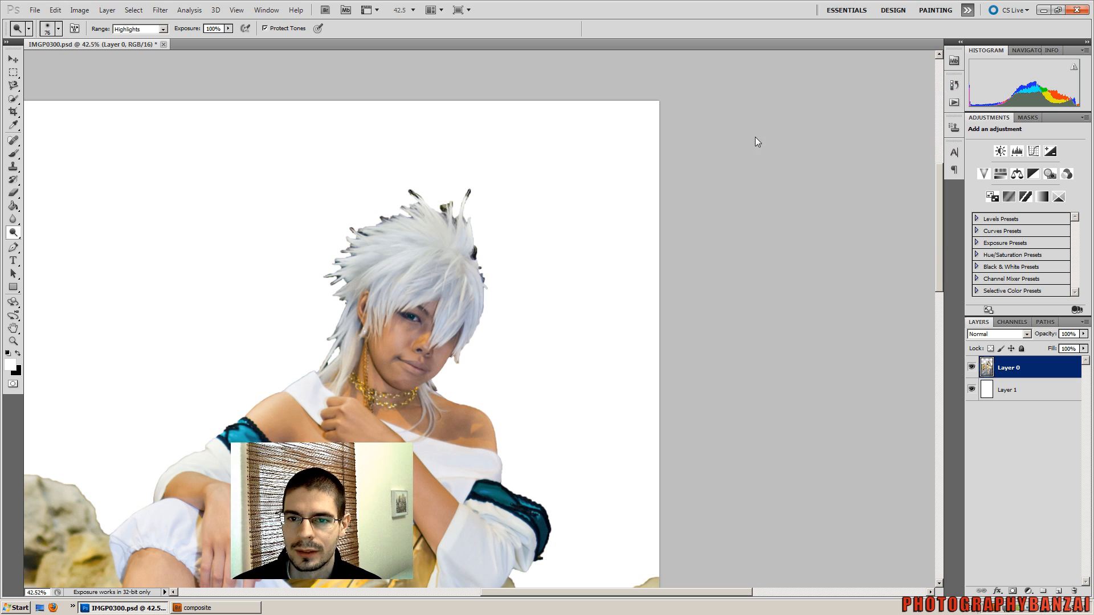
pyautogui.click(228, 28)
pyautogui.moveTo(228, 39); pyautogui.dragTo(200, 40)
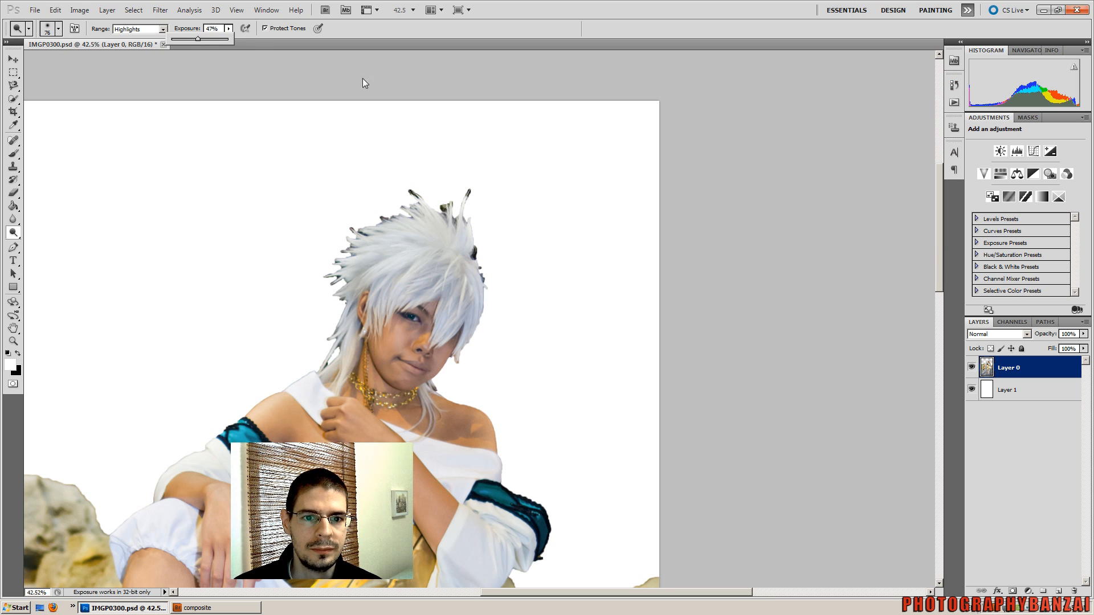
# - Dodge the dark fringes along the wig's outer edge on both sides of the head
pyautogui.keyDown('alt'); pyautogui.scroll(6, 422, 200); pyautogui.keyUp('alt')
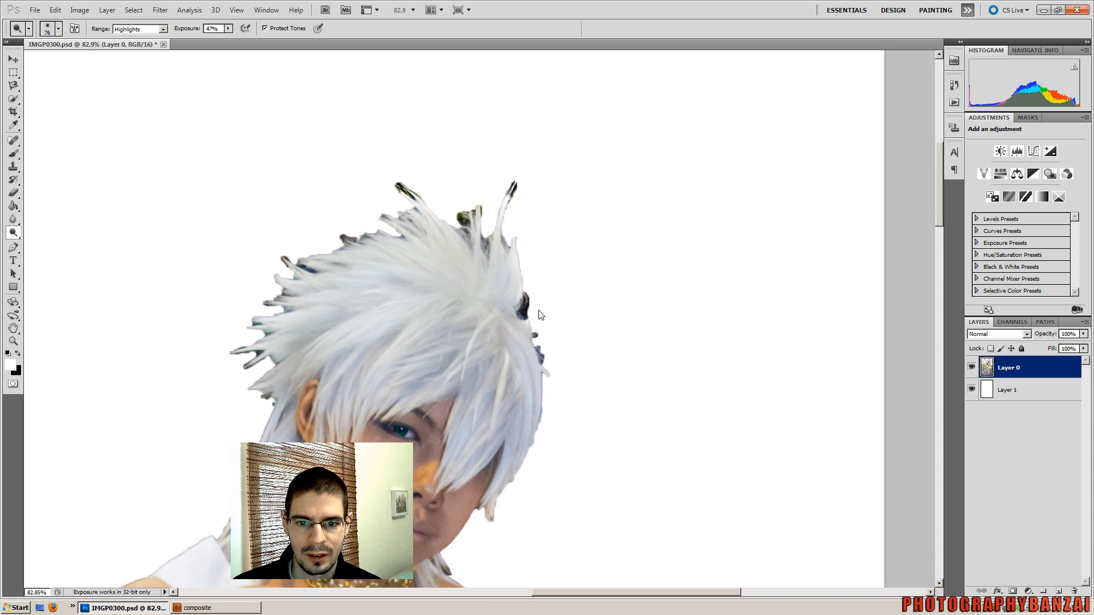
pyautogui.moveTo(552, 346); pyautogui.dragTo(567, 397)
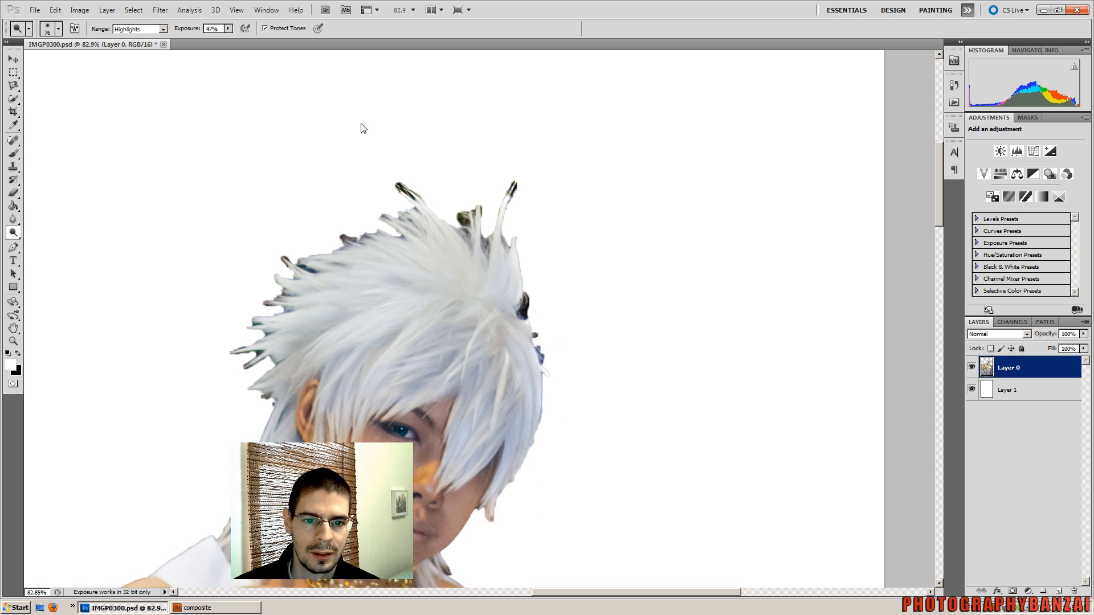
pyautogui.moveTo(391, 205); pyautogui.dragTo(391, 206)
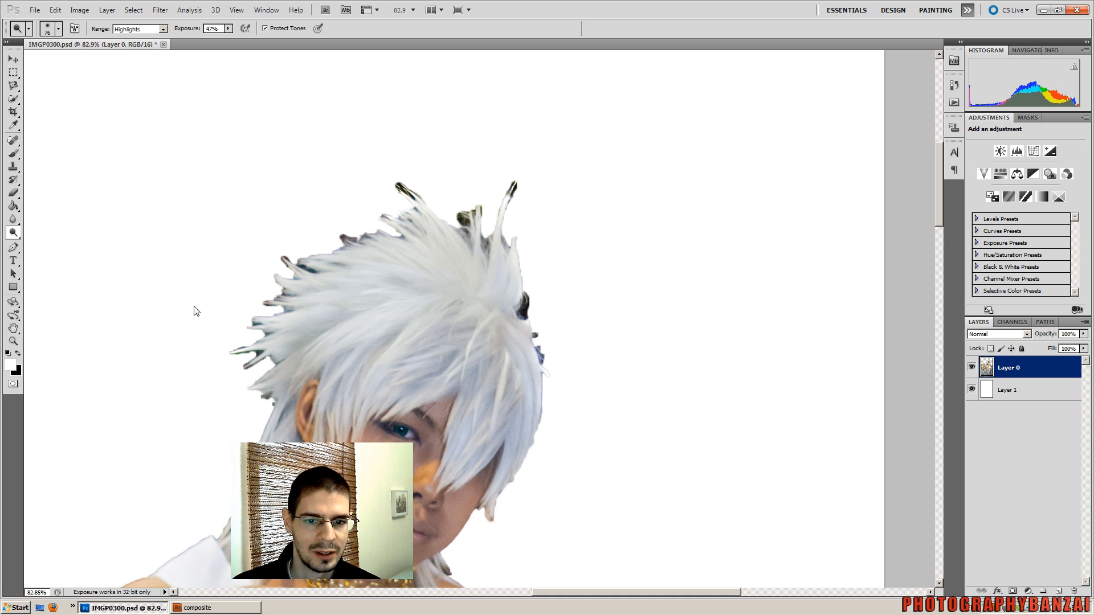
# - Switch to the Eraser tool with a soft 19 px brush
pyautogui.scroll(3, 245, 245)
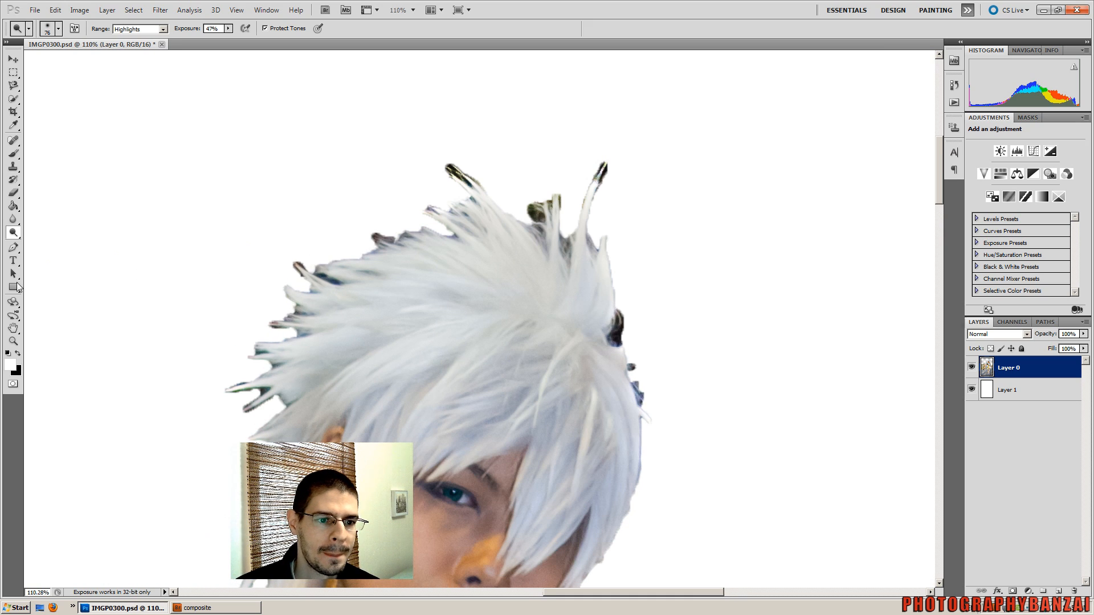
pyautogui.click(14, 193)
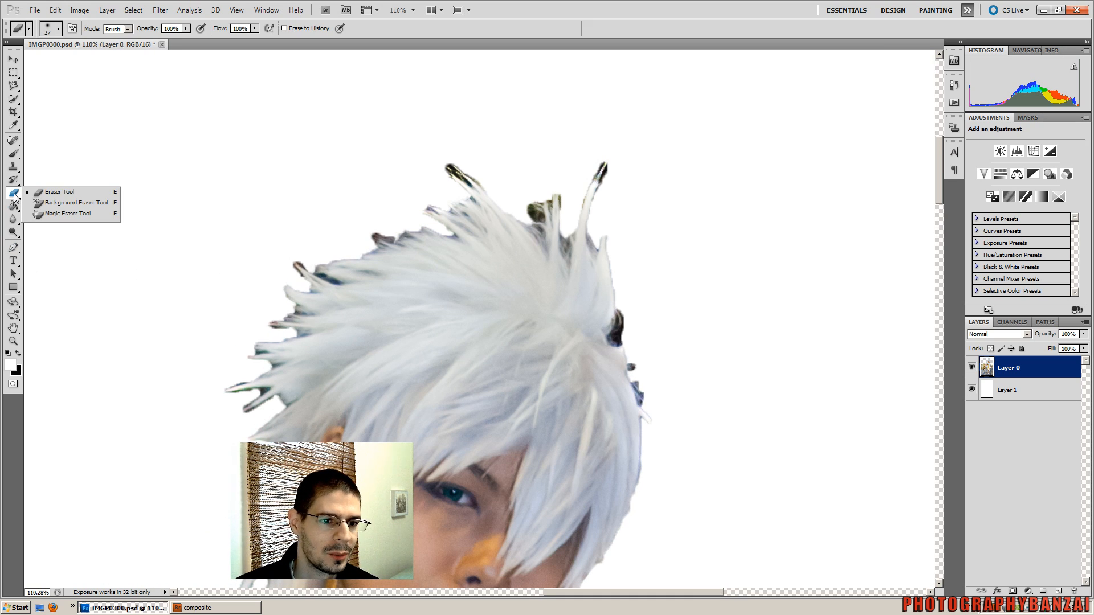
pyautogui.click(57, 30)
pyautogui.moveTo(45, 59); pyautogui.dragTo(48, 59)
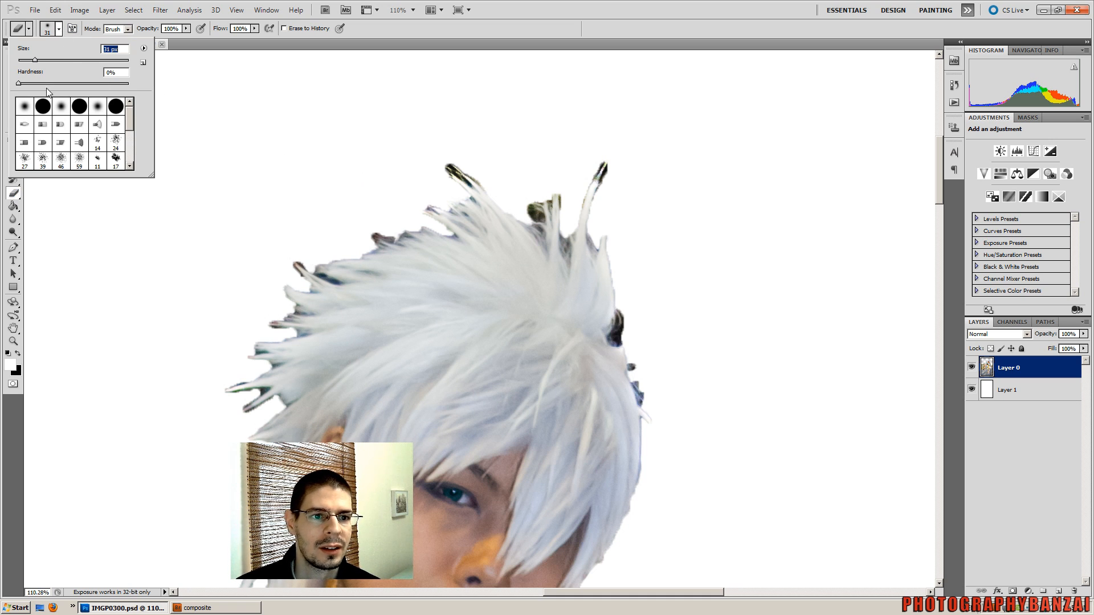
pyautogui.moveTo(29, 61); pyautogui.dragTo(28, 61)
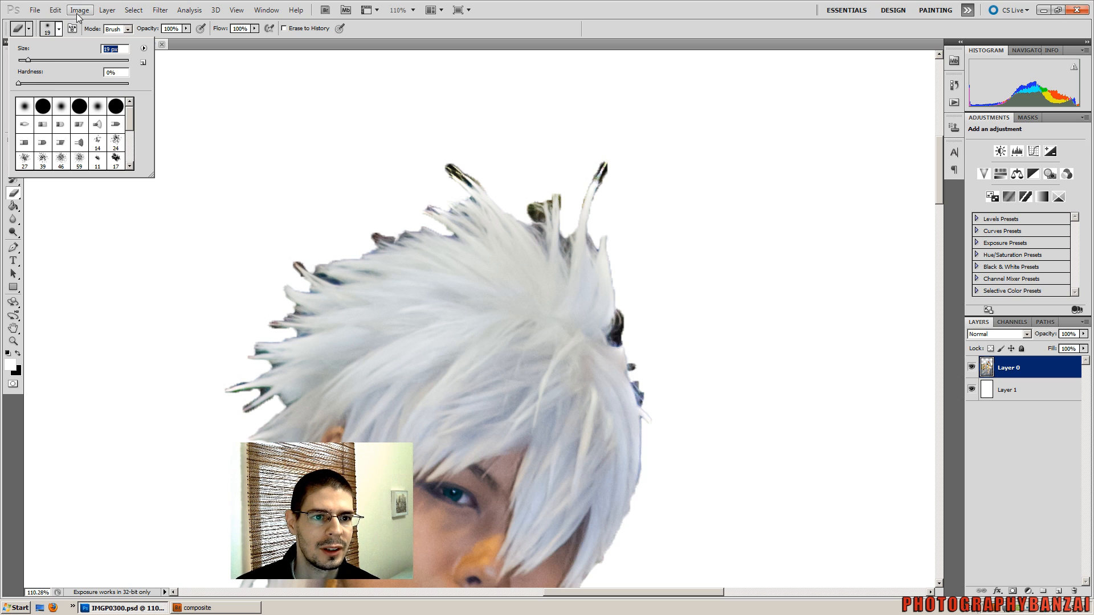
pyautogui.click(364, 29)
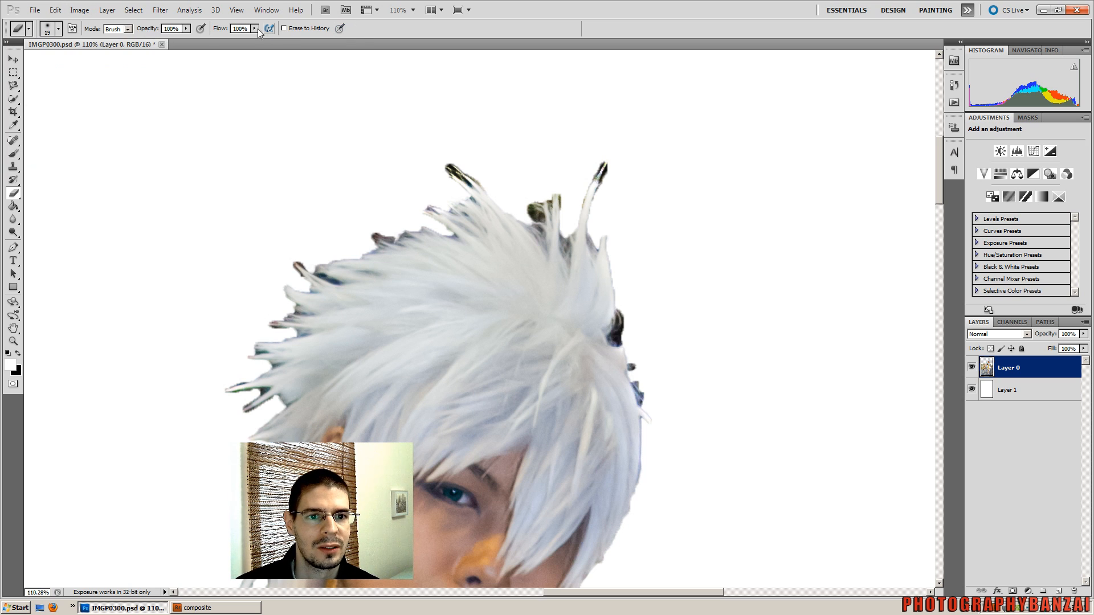
pyautogui.click(256, 28)
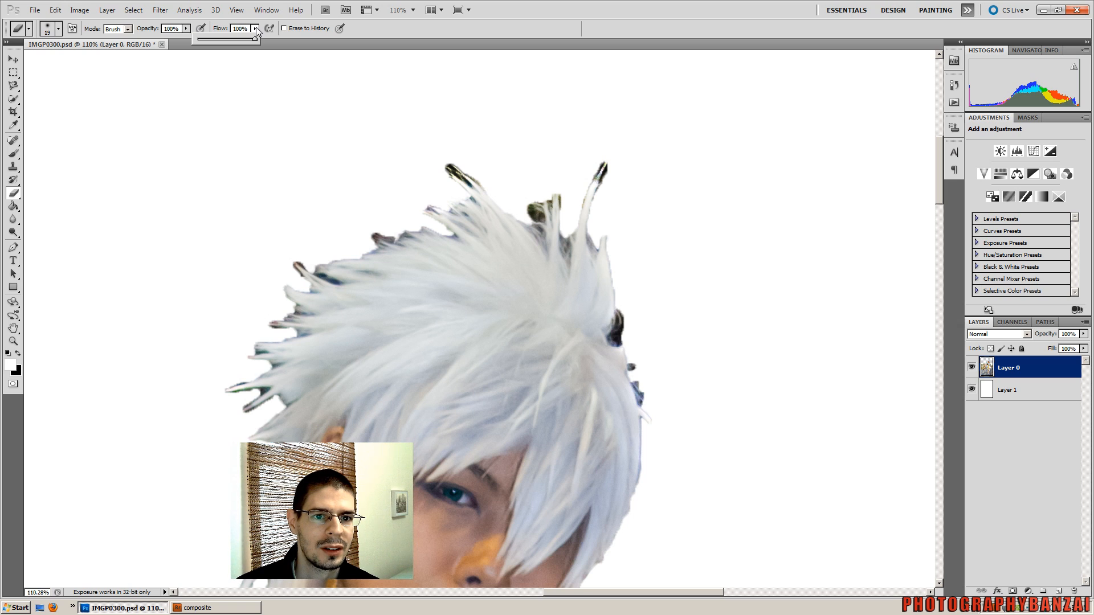
pyautogui.click(255, 28)
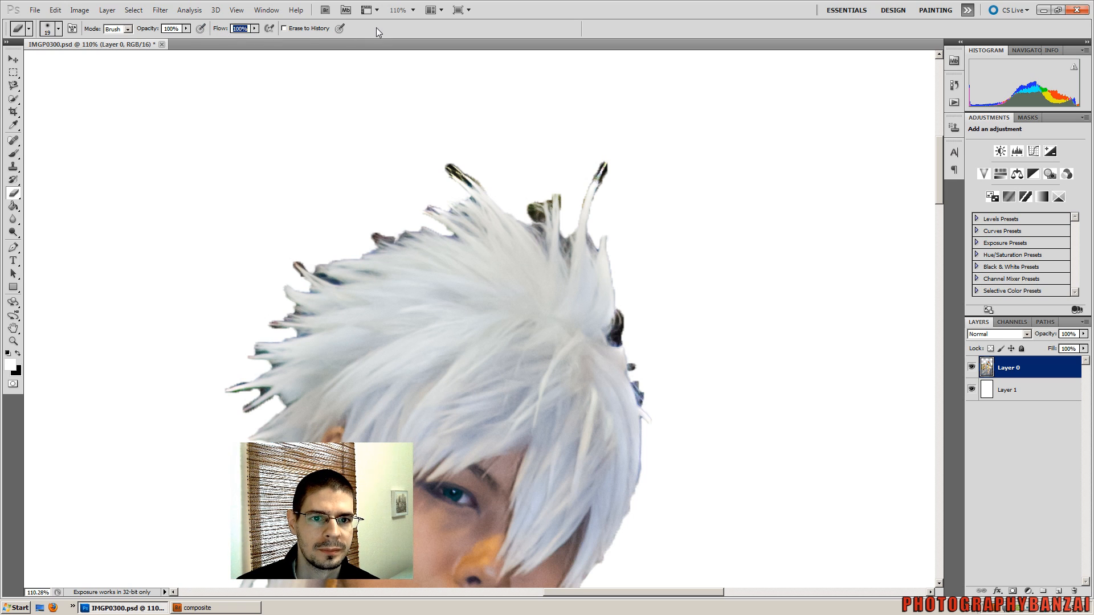
pyautogui.click(231, 31)
pyautogui.click(59, 29)
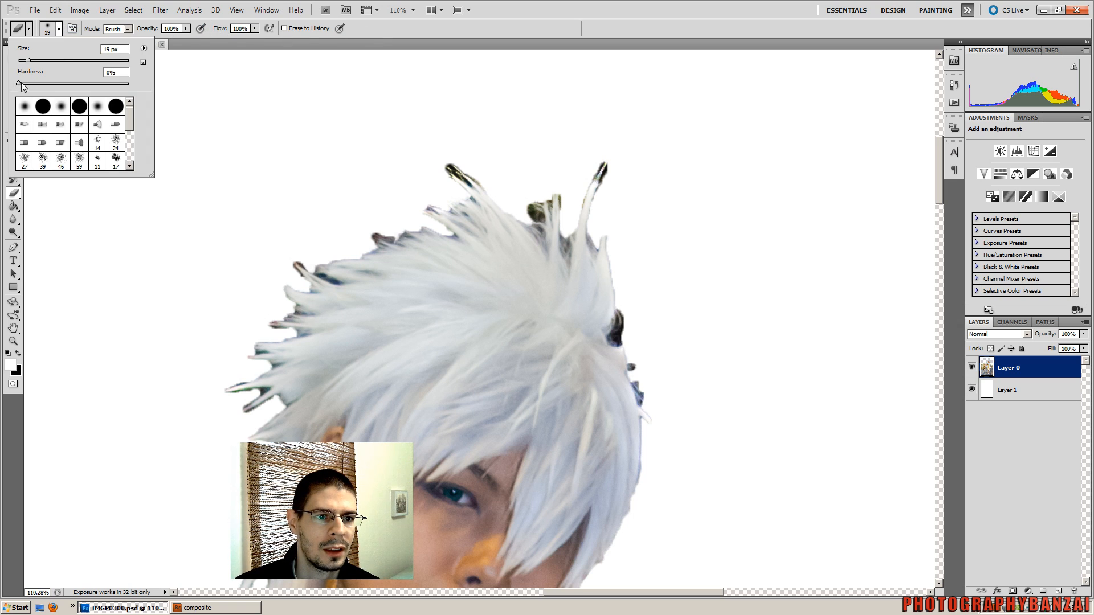
pyautogui.moveTo(19, 84)
pyautogui.mouseDown()
pyautogui.moveTo(102, 84)
pyautogui.moveTo(19, 84)
pyautogui.mouseUp()
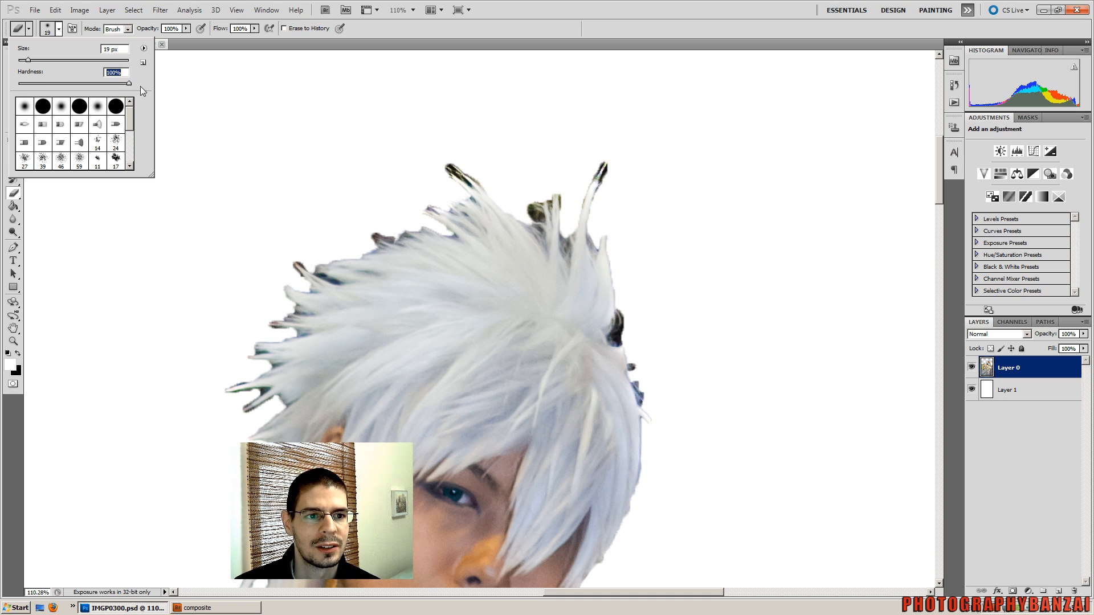
pyautogui.moveTo(129, 84); pyautogui.dragTo(20, 84)
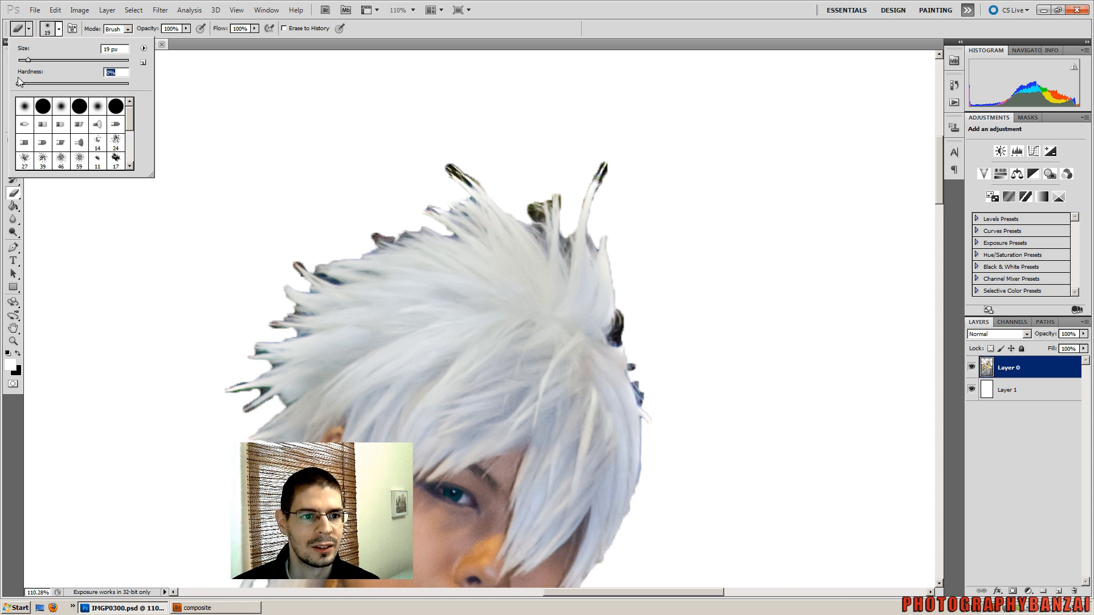
pyautogui.click(573, 25)
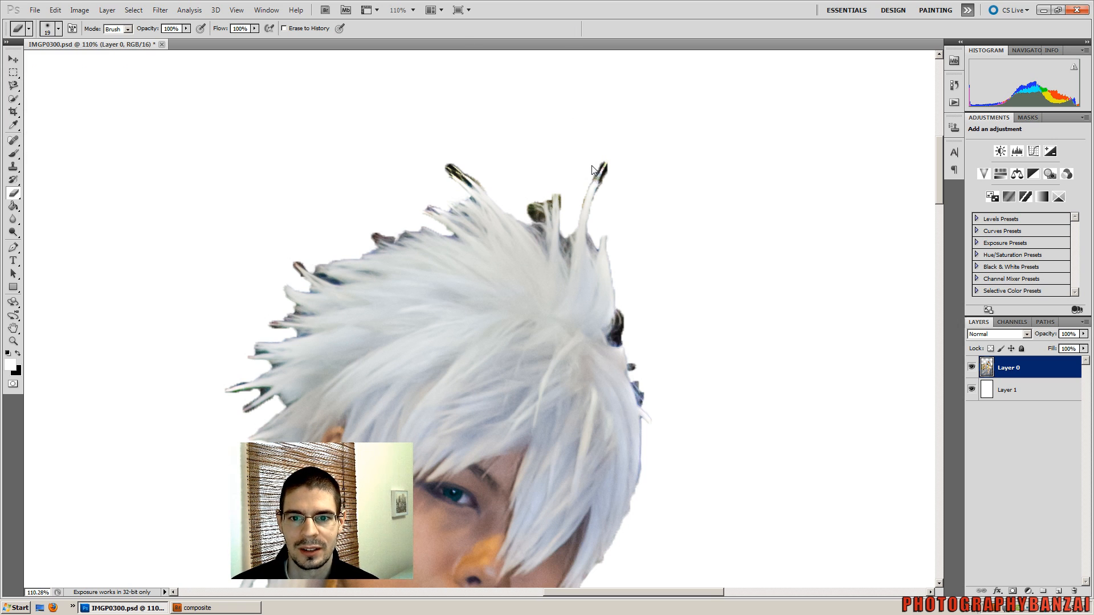
# - Erase the dark remnants around the wig's top spikes and the dark spots along its edge opposite the visible ear
pyautogui.scroll(1, 591, 165)
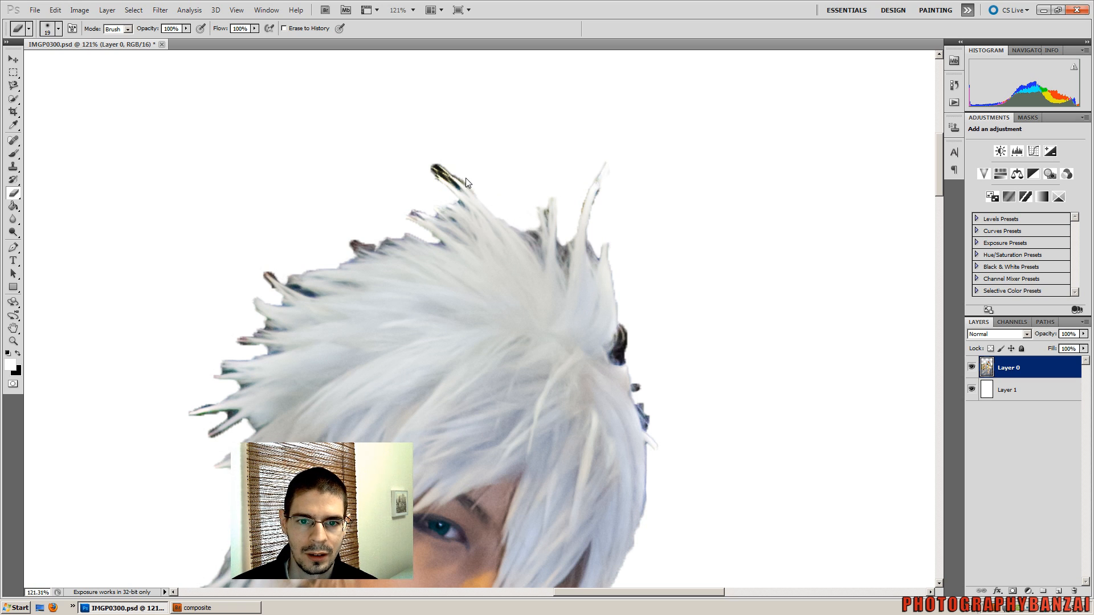
pyautogui.moveTo(433, 161); pyautogui.dragTo(453, 185)
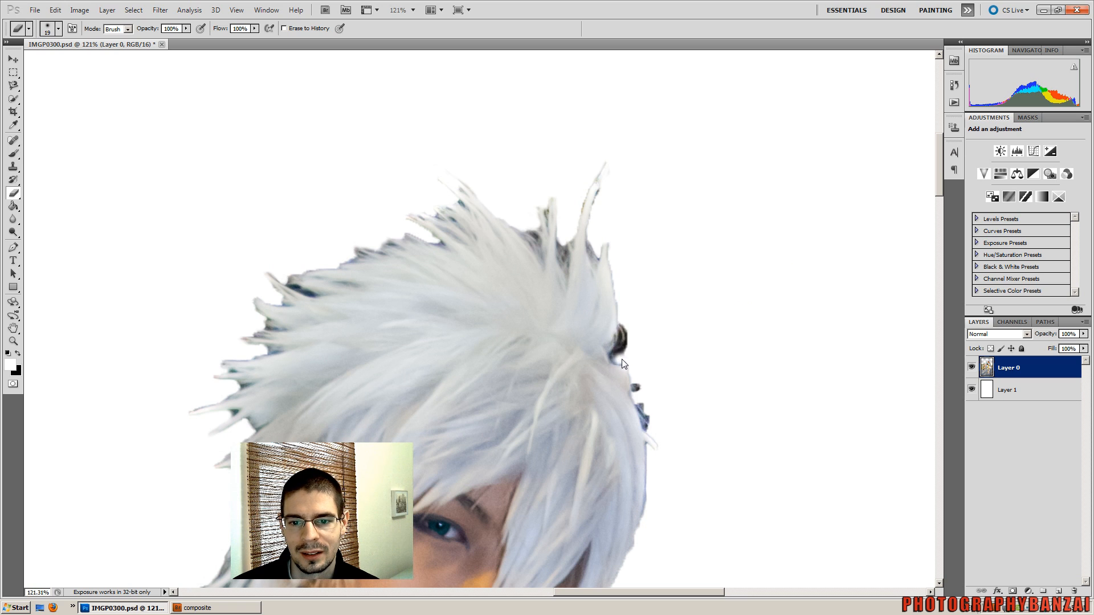
pyautogui.moveTo(617, 356)
pyautogui.mouseDown()
pyautogui.moveTo(624, 332)
pyautogui.moveTo(620, 354)
pyautogui.moveTo(652, 430)
pyautogui.mouseUp()
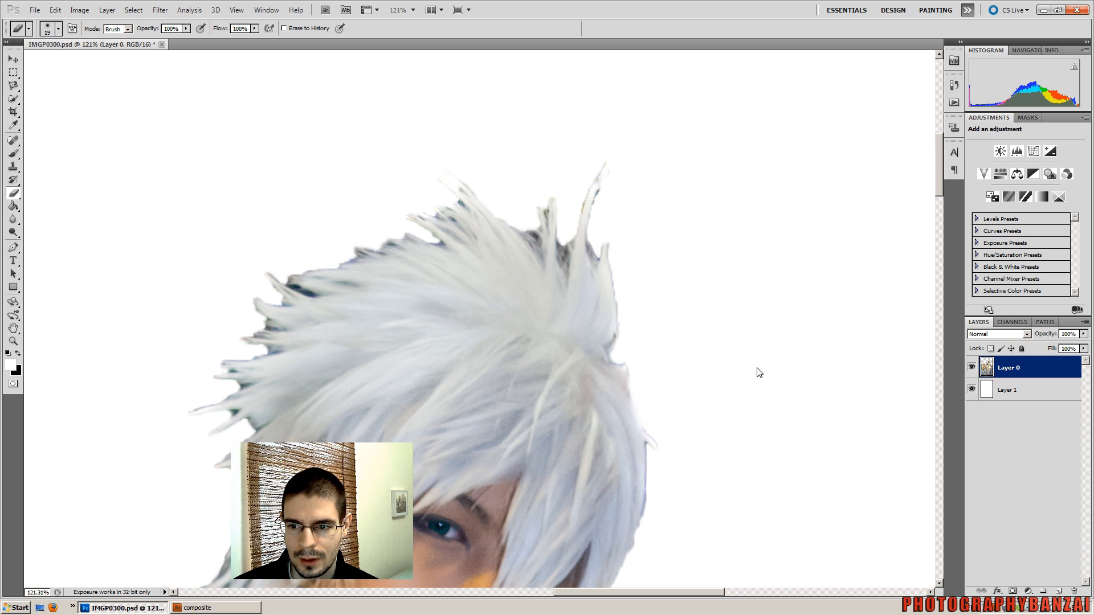
# - Erase the dark fringes along the wig's lower strands beside the ear and neck
pyautogui.scroll(-5, 940, 205)
pyautogui.scroll(2, 938, 216)
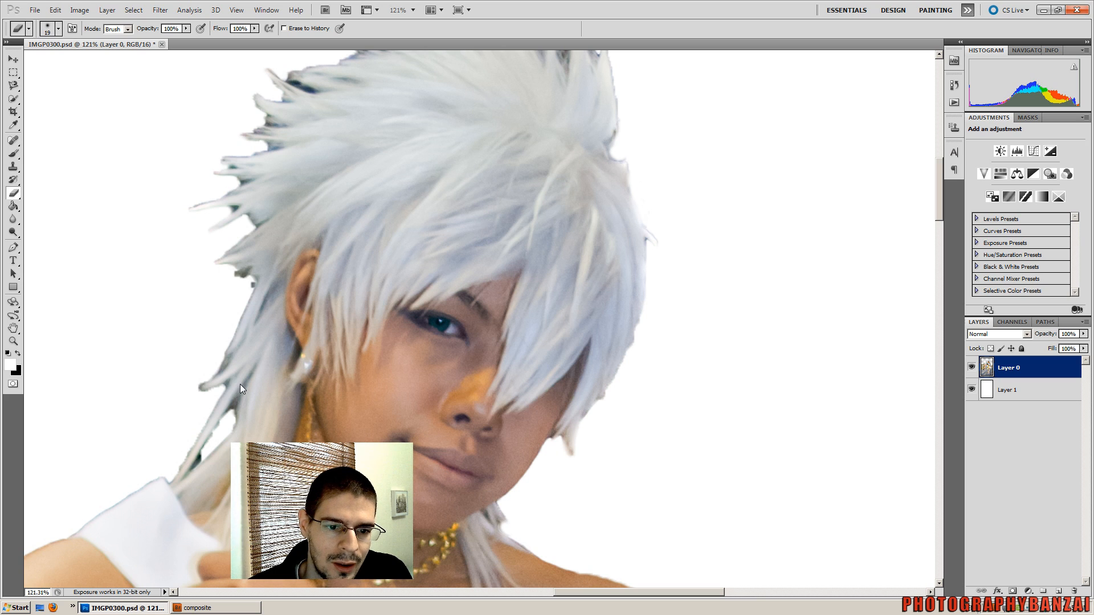
pyautogui.moveTo(250, 282); pyautogui.dragTo(246, 281)
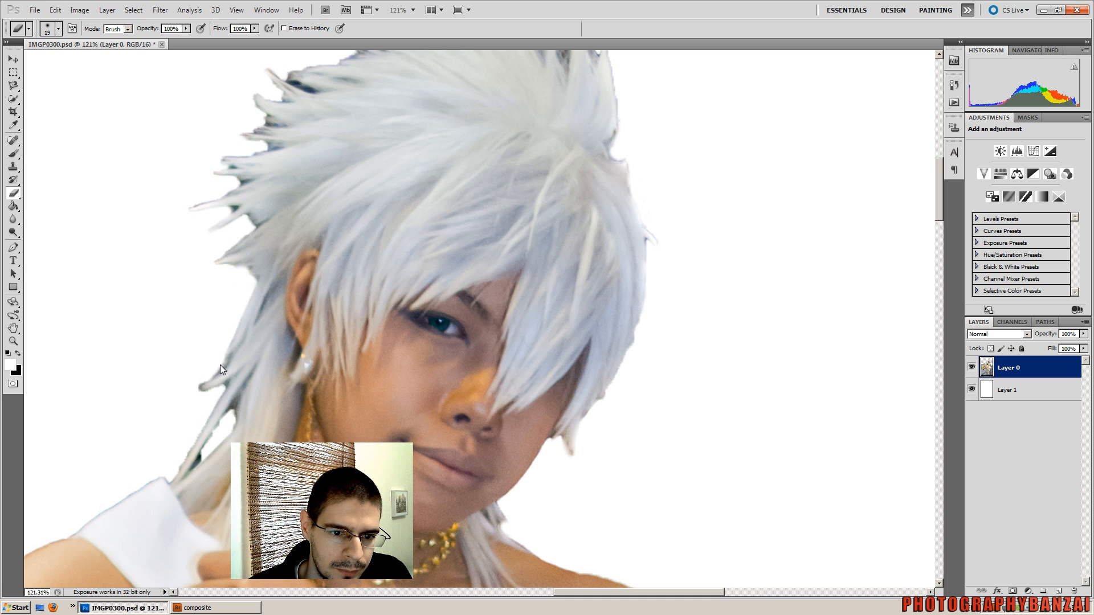
pyautogui.moveTo(200, 378); pyautogui.dragTo(205, 394)
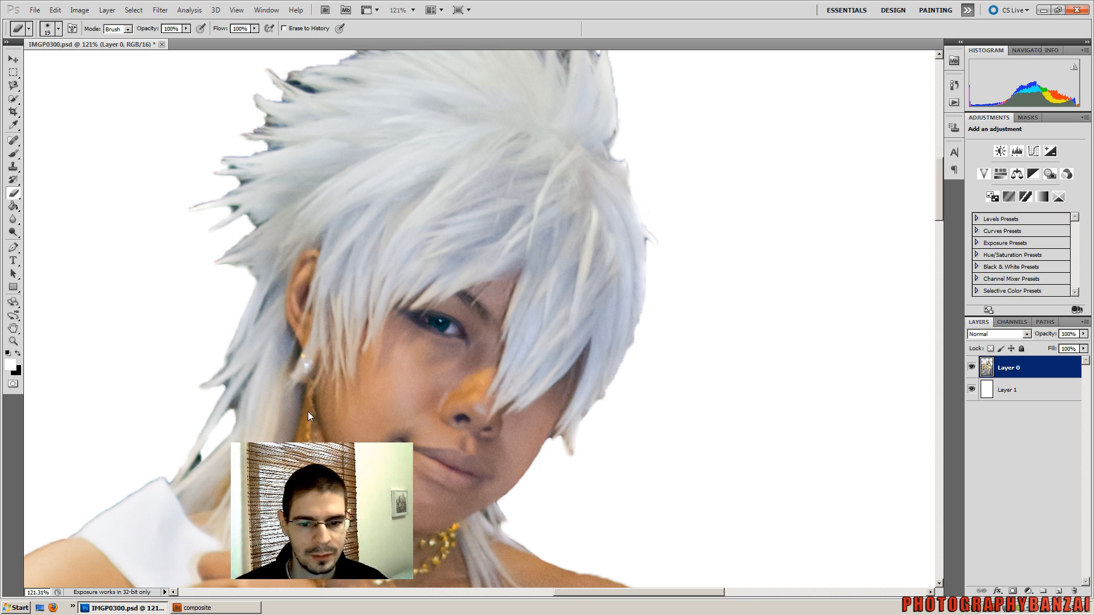
# - Review the whole cutout, and compare the rainbow landscape photos in Bridge, selecting IMGP3458.DNG
pyautogui.scroll(-4, 308, 412)
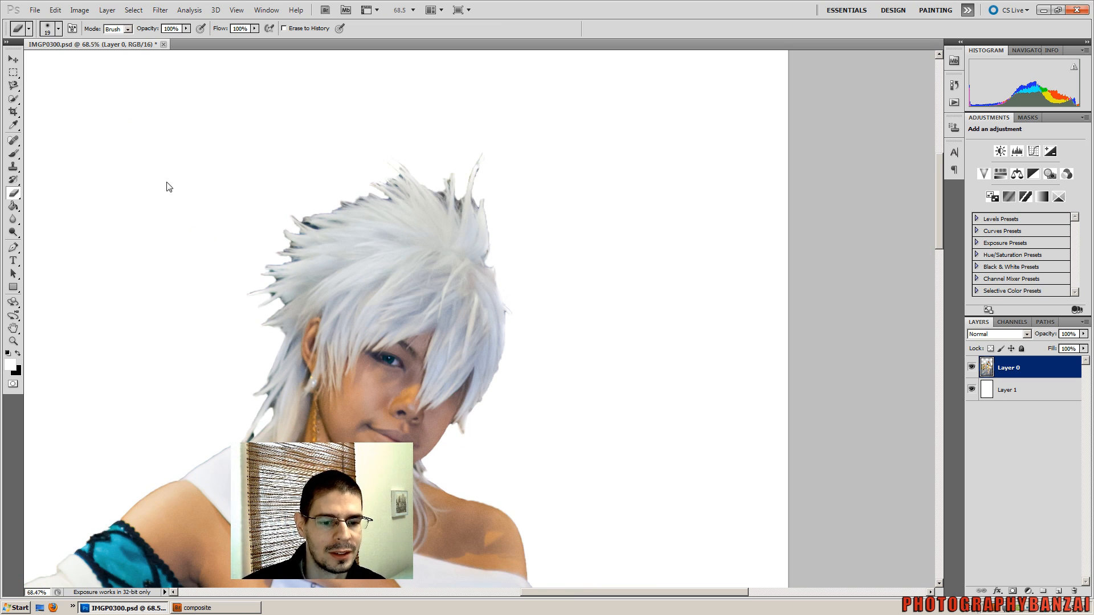
pyautogui.scroll(-4, 245, 242)
pyautogui.scroll(-1, 246, 243)
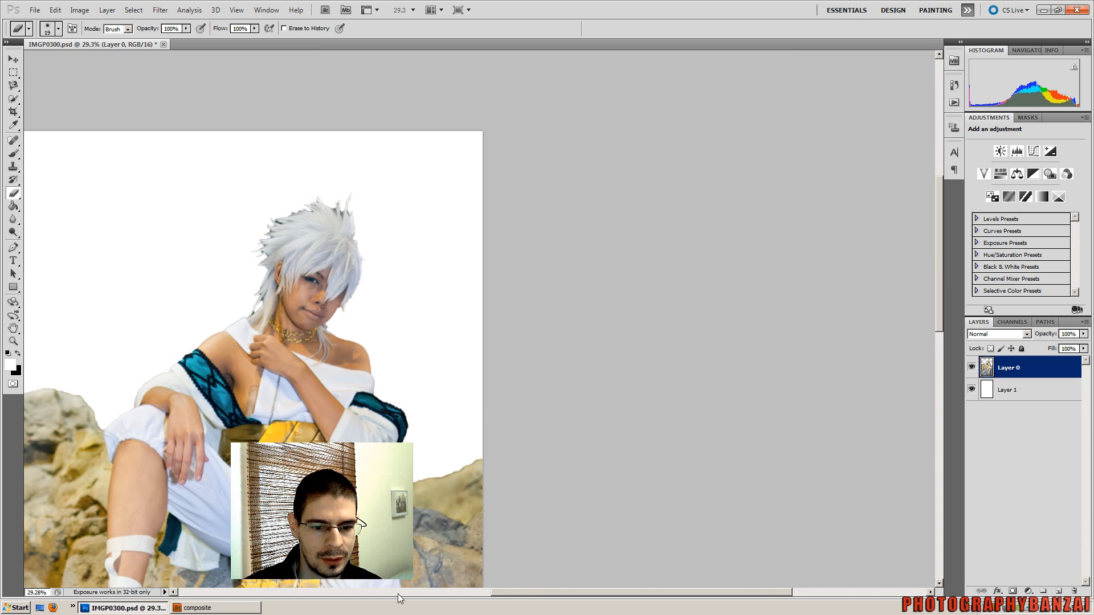
pyautogui.moveTo(522, 591); pyautogui.dragTo(430, 590)
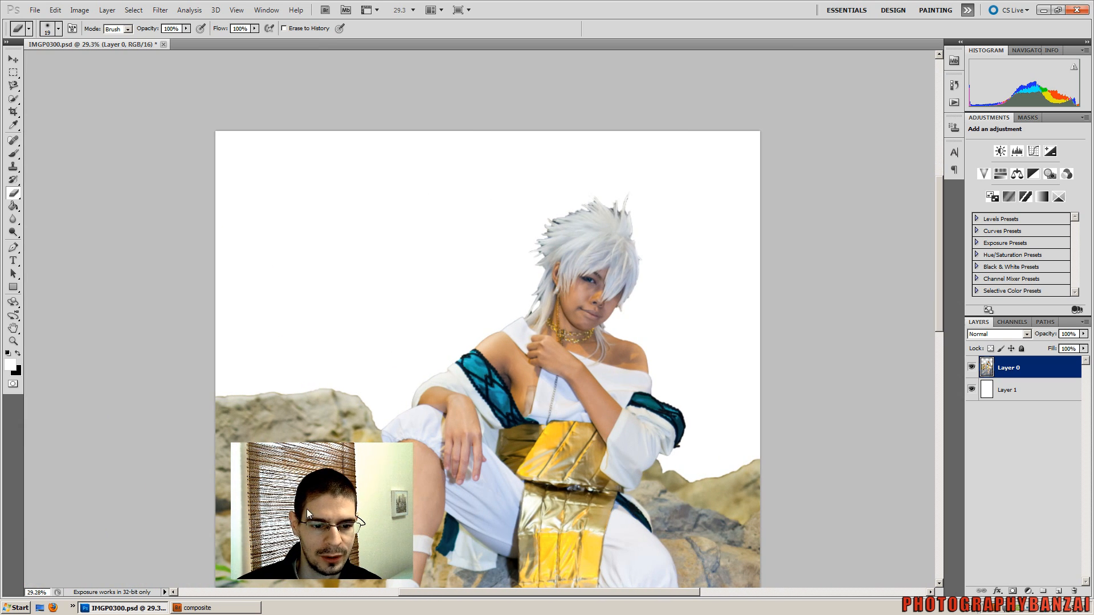
pyautogui.click(205, 608)
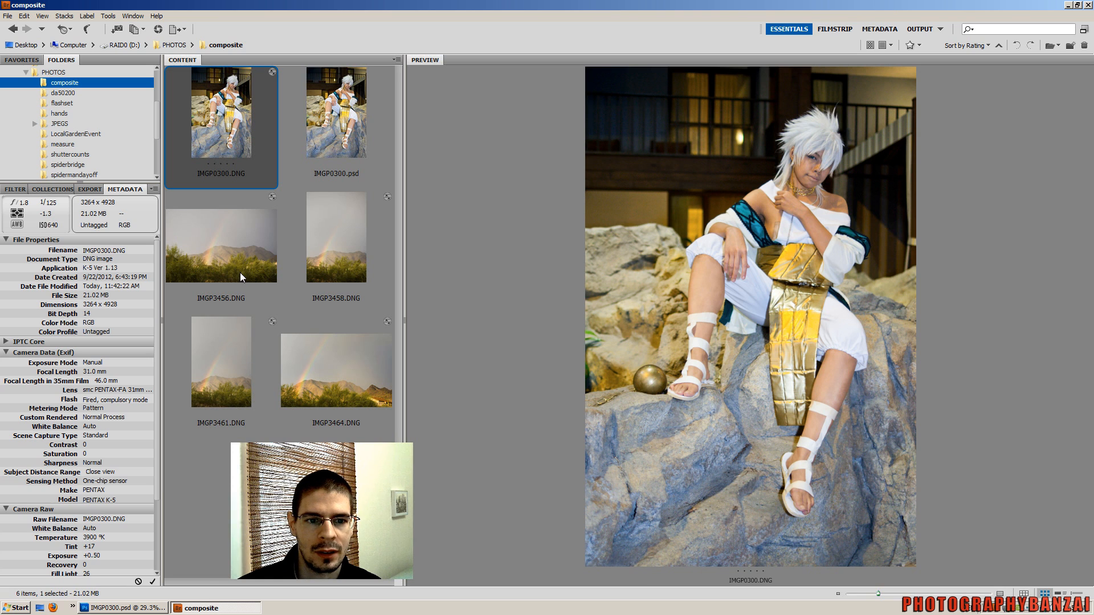
pyautogui.click(234, 241)
pyautogui.click(346, 237)
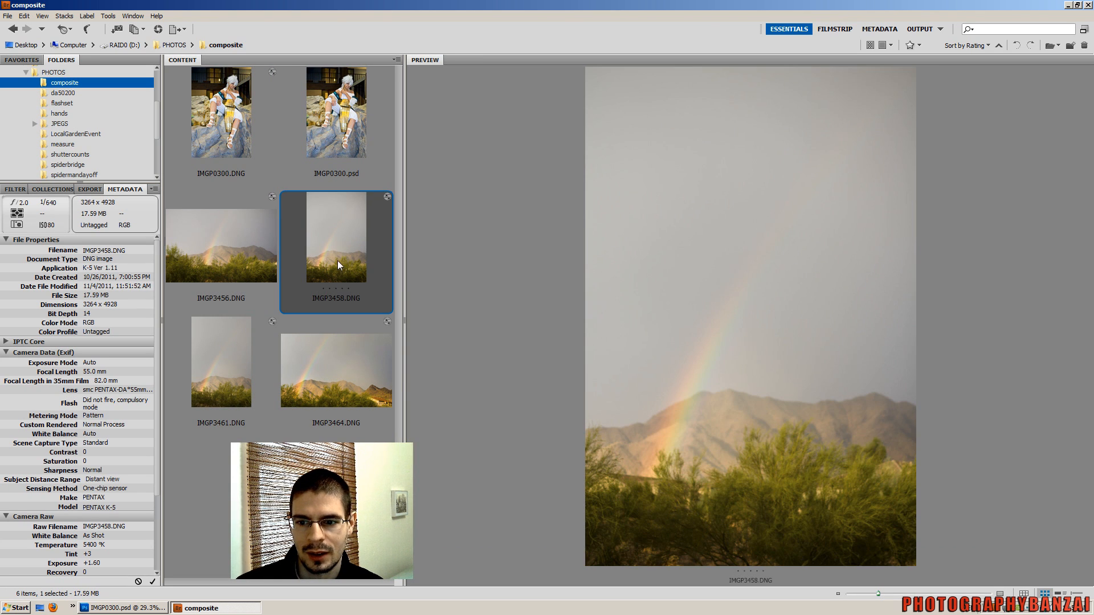
pyautogui.click(324, 351)
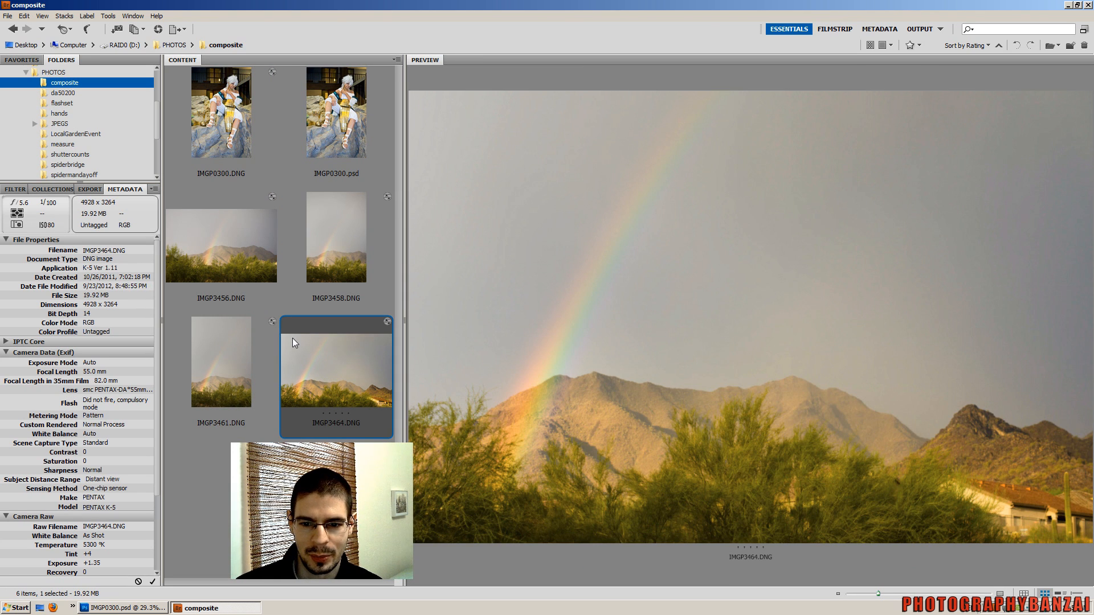
pyautogui.click(322, 234)
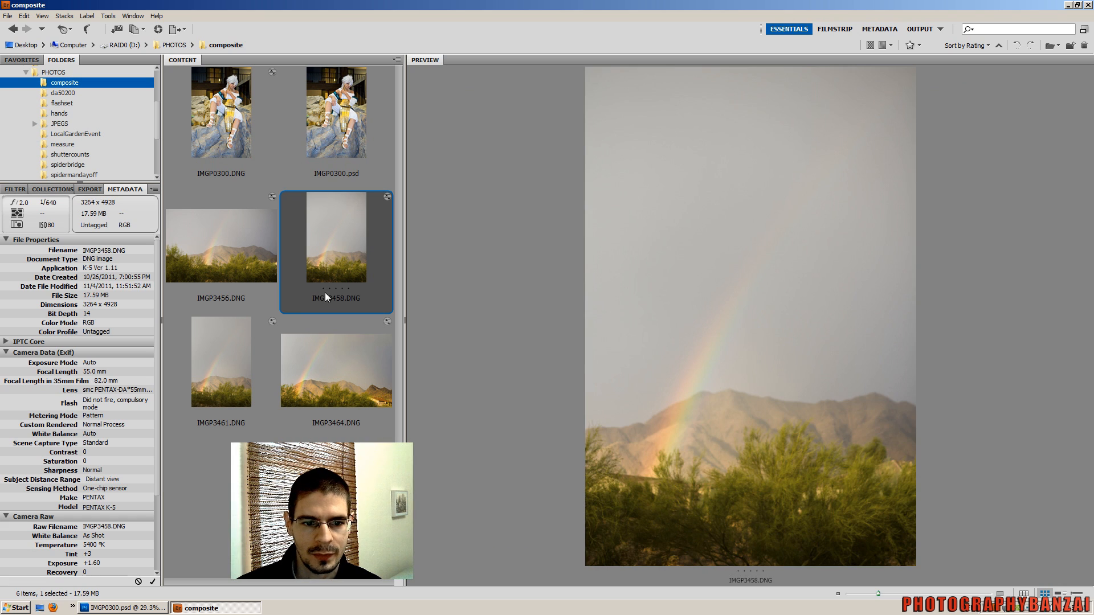
pyautogui.click(253, 347)
pyautogui.click(330, 252)
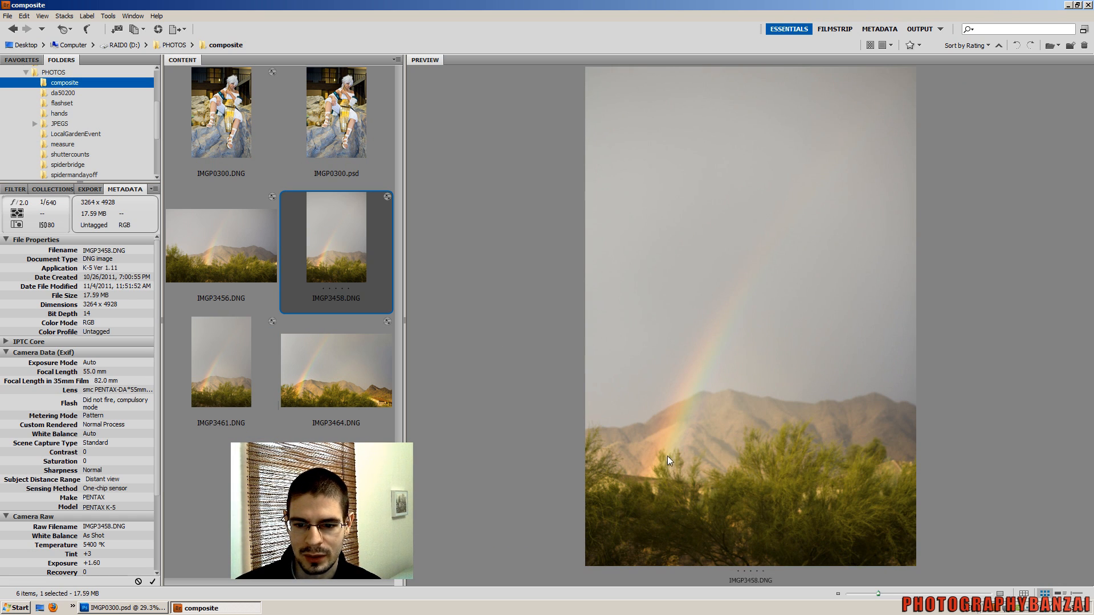
# - Open IMGP3464.DNG together with IMGP3458.DNG through Camera Raw as Photoshop documents
pyautogui.keyDown('ctrl'); pyautogui.click(334, 373); pyautogui.keyUp('ctrl')
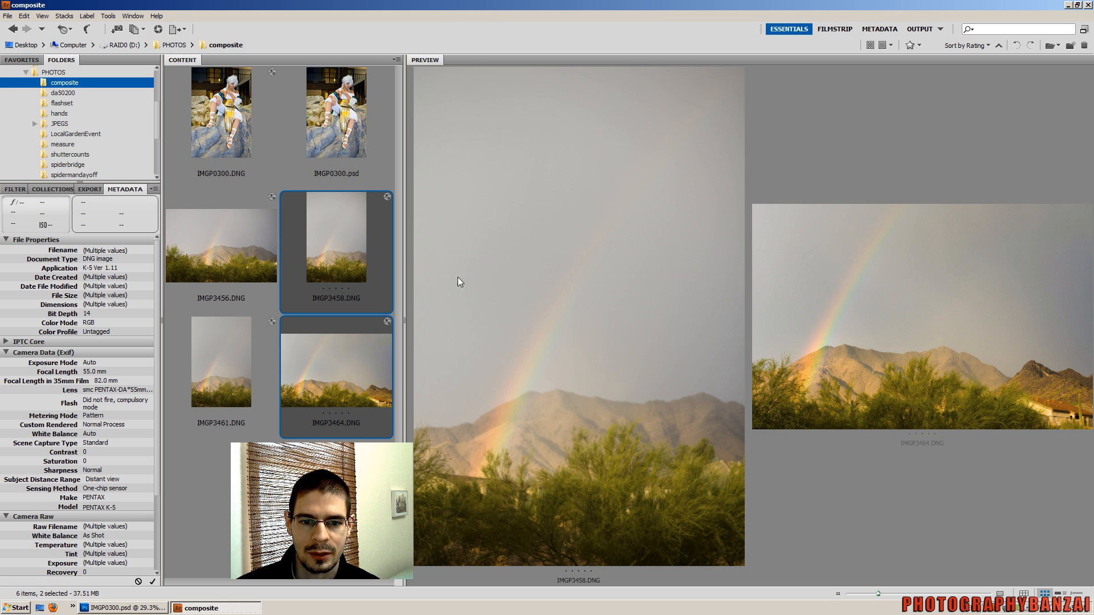
pyautogui.hotkey('ctrl', 'r')
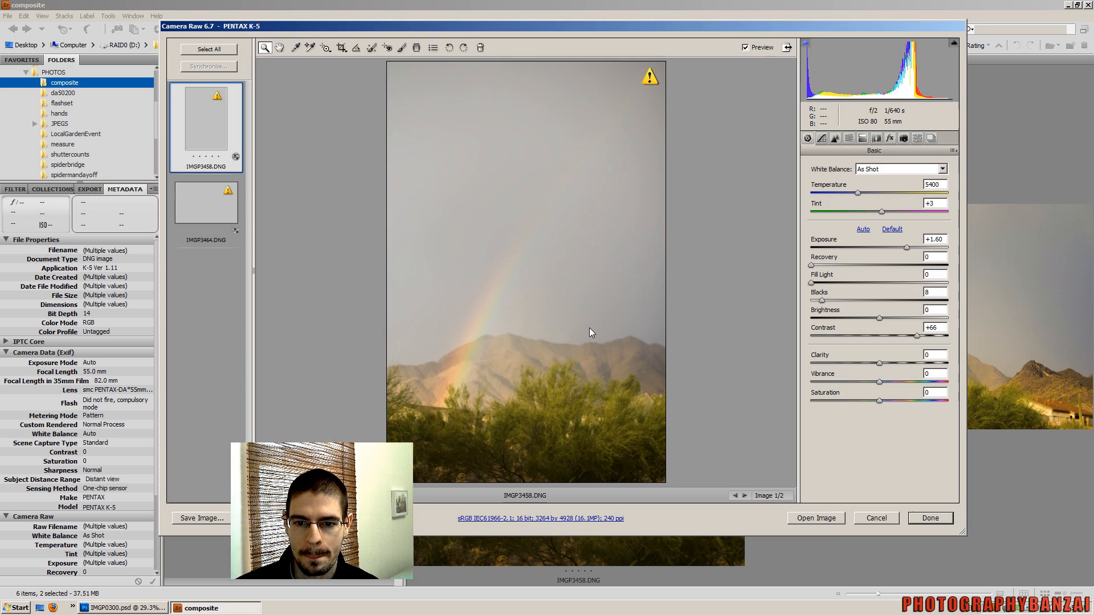
pyautogui.click(211, 49)
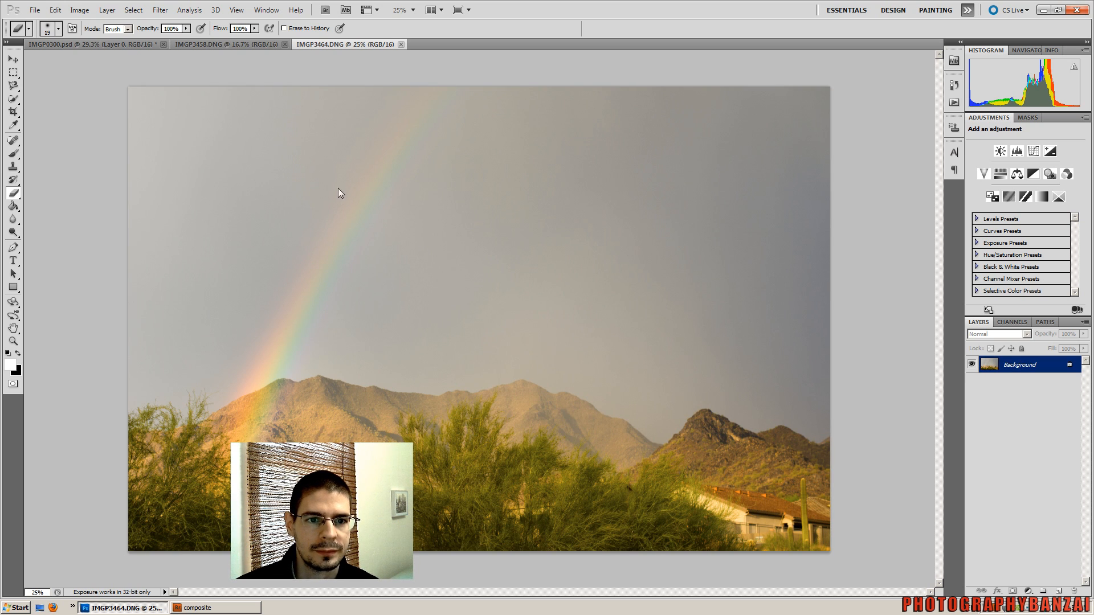
# - Copy the IMGP3458.DNG landscape into IMGP0300.psd as a new layer with the Move tool, covering the upper part of the canvas edge to edge
pyautogui.click(220, 43)
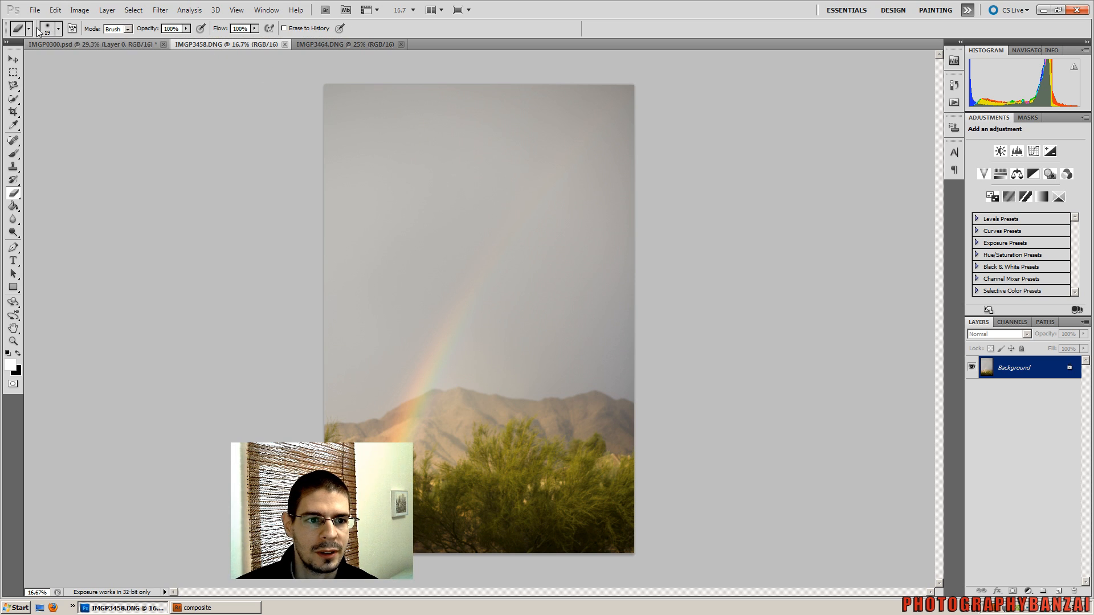
pyautogui.click(13, 59)
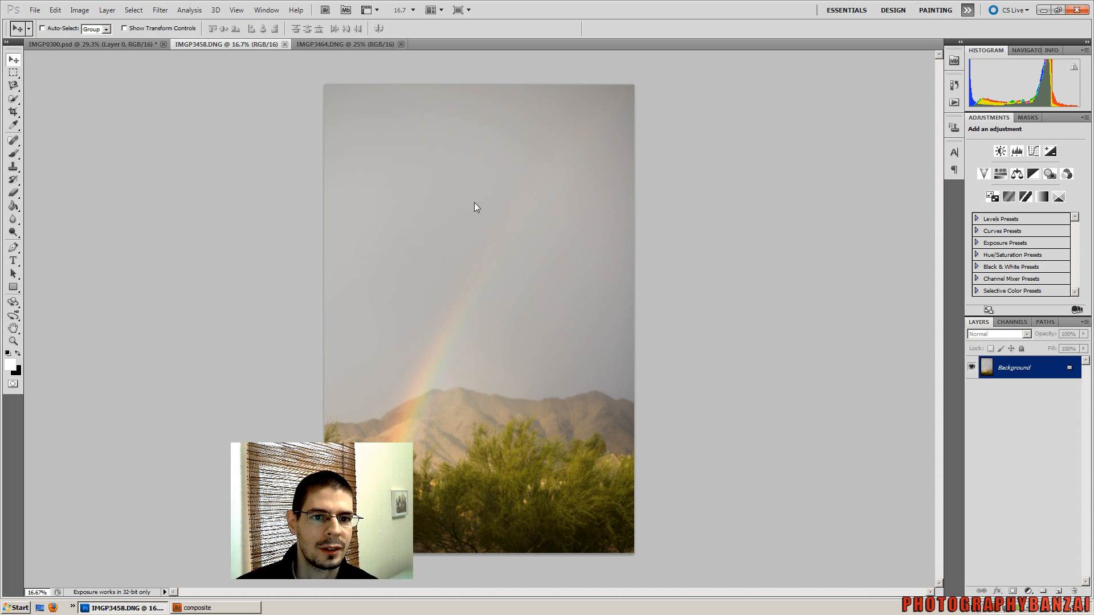
pyautogui.click(121, 43)
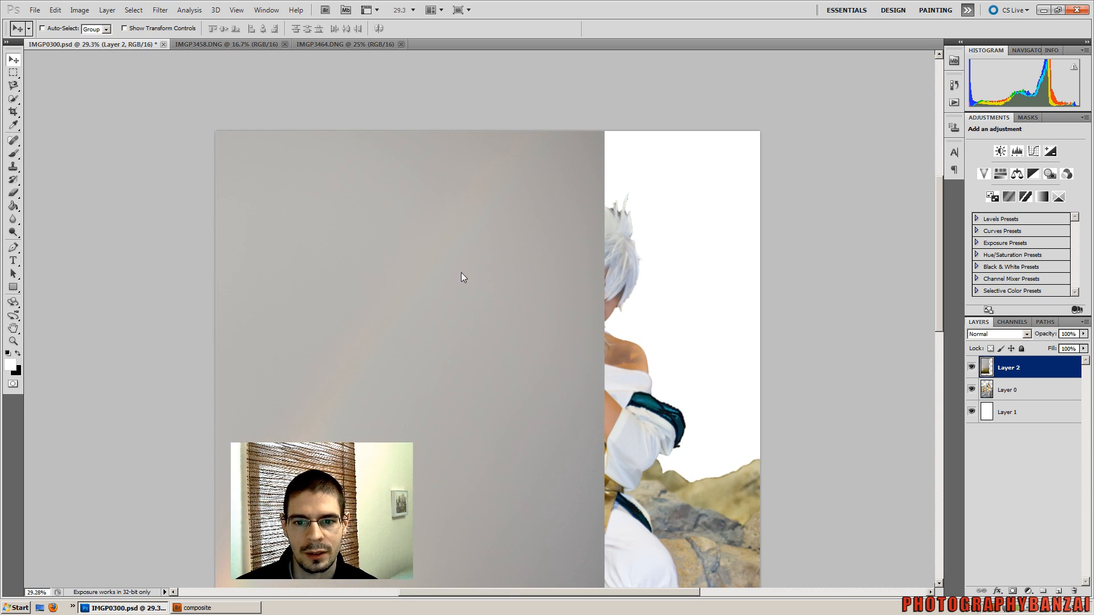
pyautogui.moveTo(462, 278); pyautogui.dragTo(540, 142)
pyautogui.moveTo(537, 296); pyautogui.dragTo(550, 205)
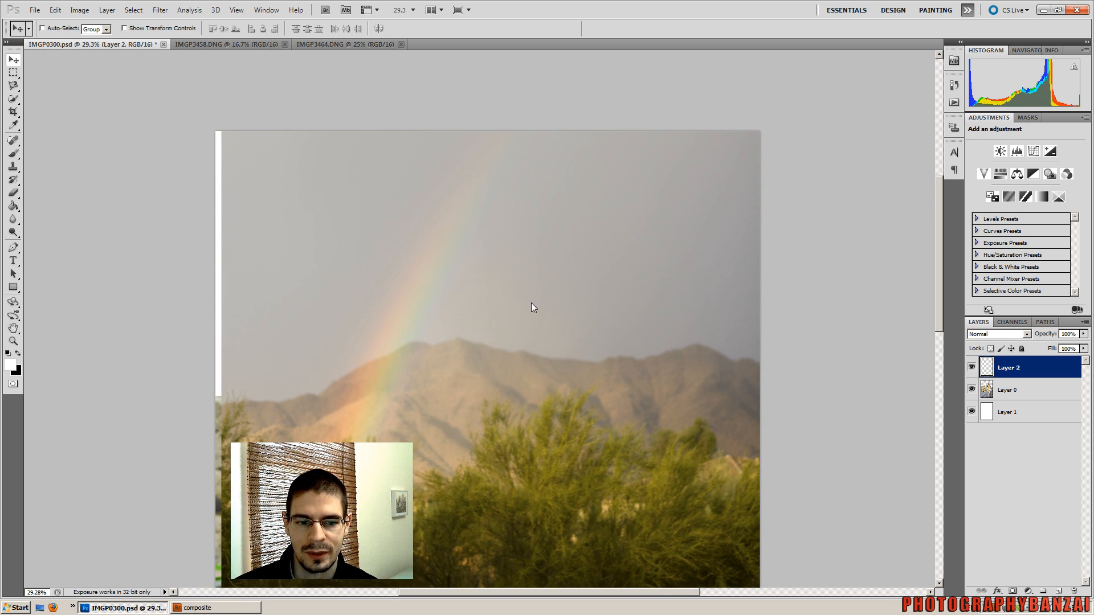
pyautogui.scroll(-4, 522, 323)
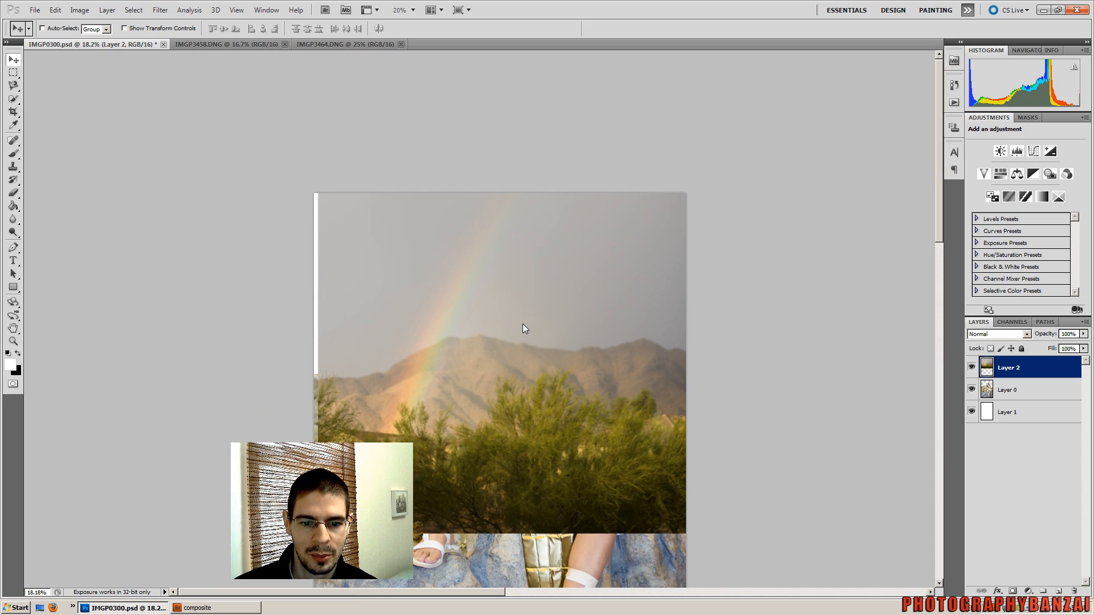
pyautogui.scroll(-1, 522, 323)
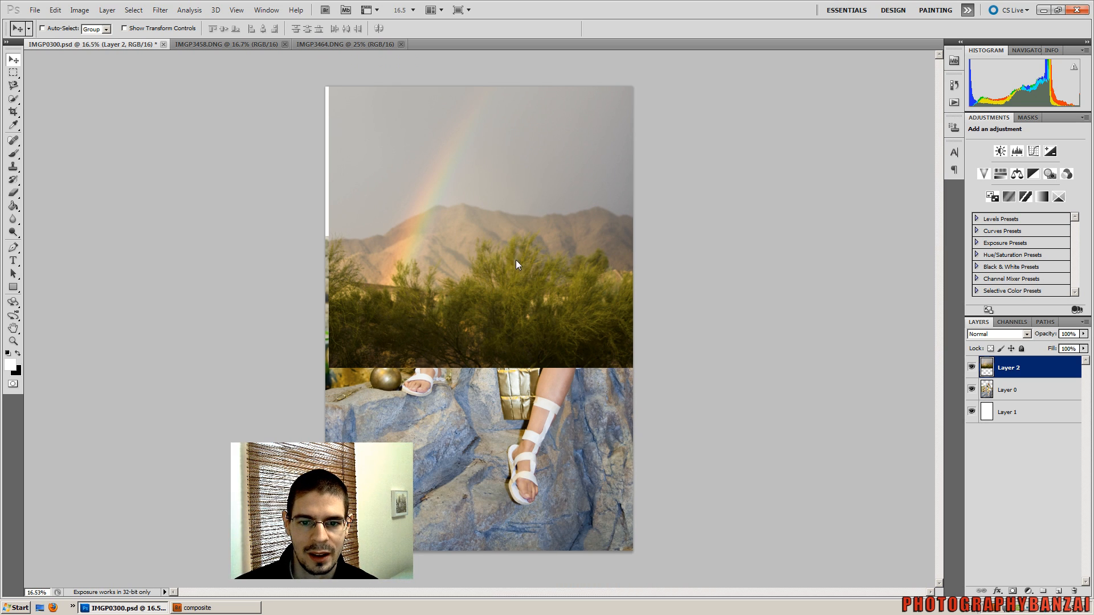
pyautogui.moveTo(499, 209); pyautogui.dragTo(493, 240)
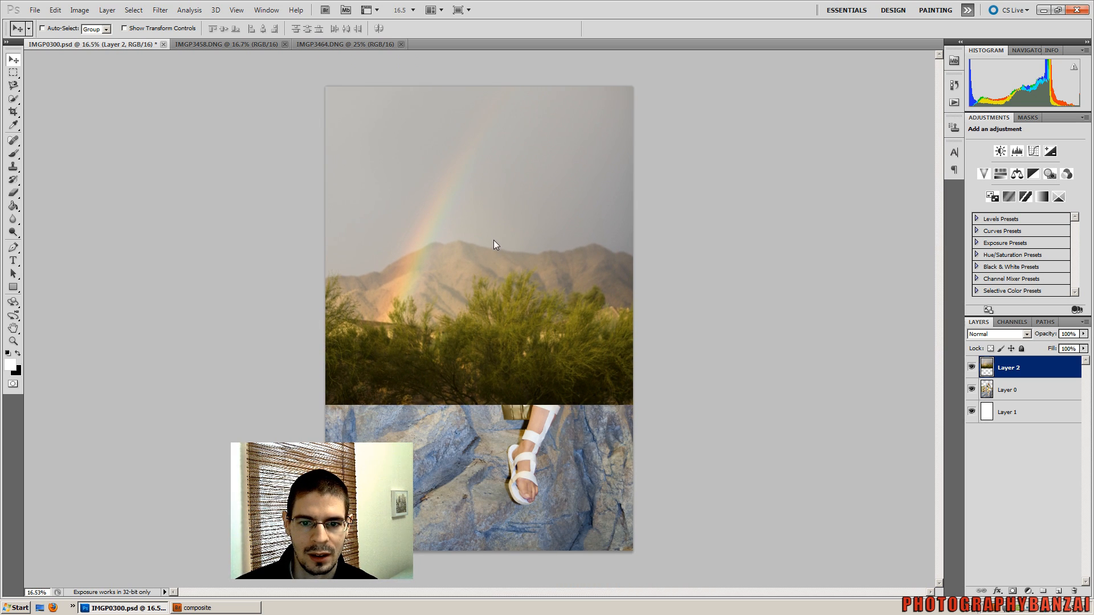
# - Place the landscape layer beneath the cutout and raise it so the mountains and rainbow show behind the figure's shoulders
pyautogui.moveTo(1043, 372); pyautogui.dragTo(1039, 396)
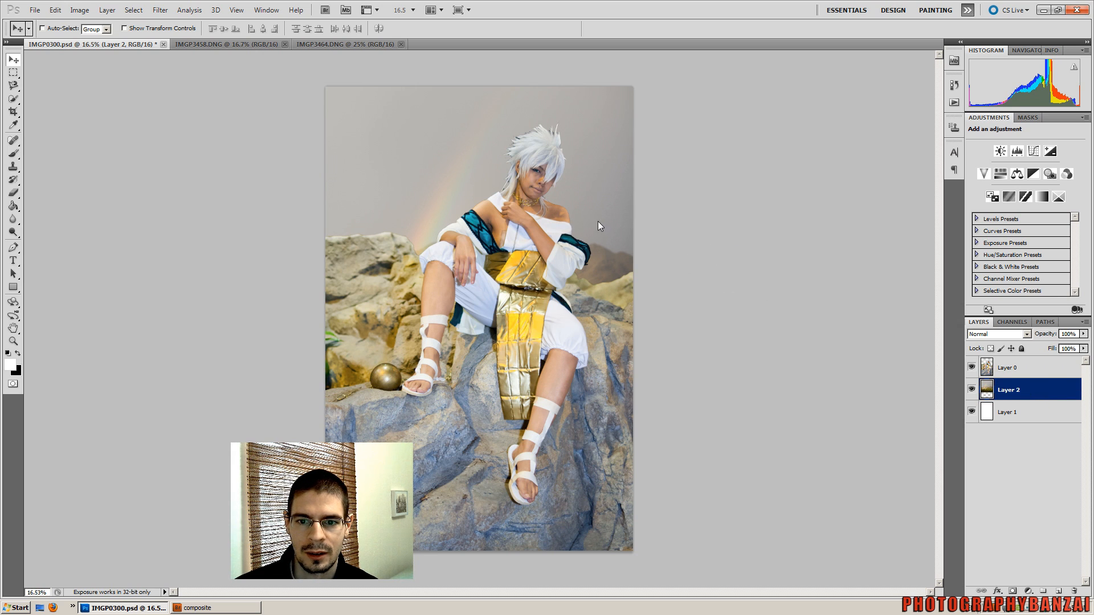
pyautogui.moveTo(597, 221); pyautogui.dragTo(598, 190)
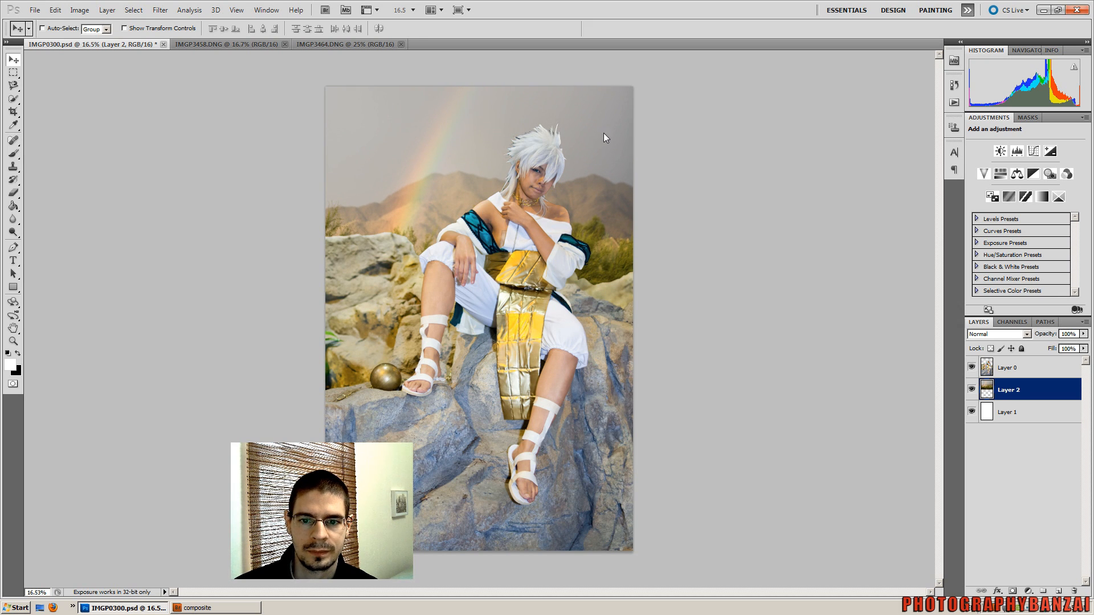
pyautogui.moveTo(604, 138)
pyautogui.mouseDown()
pyautogui.moveTo(603, 179)
pyautogui.moveTo(604, 151)
pyautogui.mouseUp()
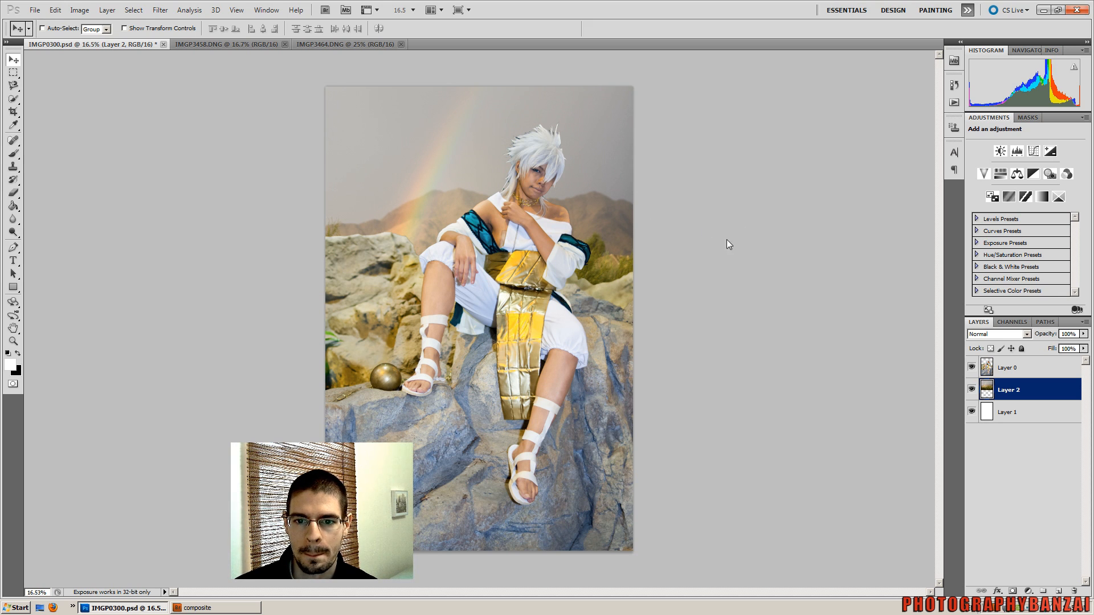
# - Try the IMGP3464.DNG landscape as the backdrop behind the cutout, and delete that trial layer
pyautogui.click(310, 44)
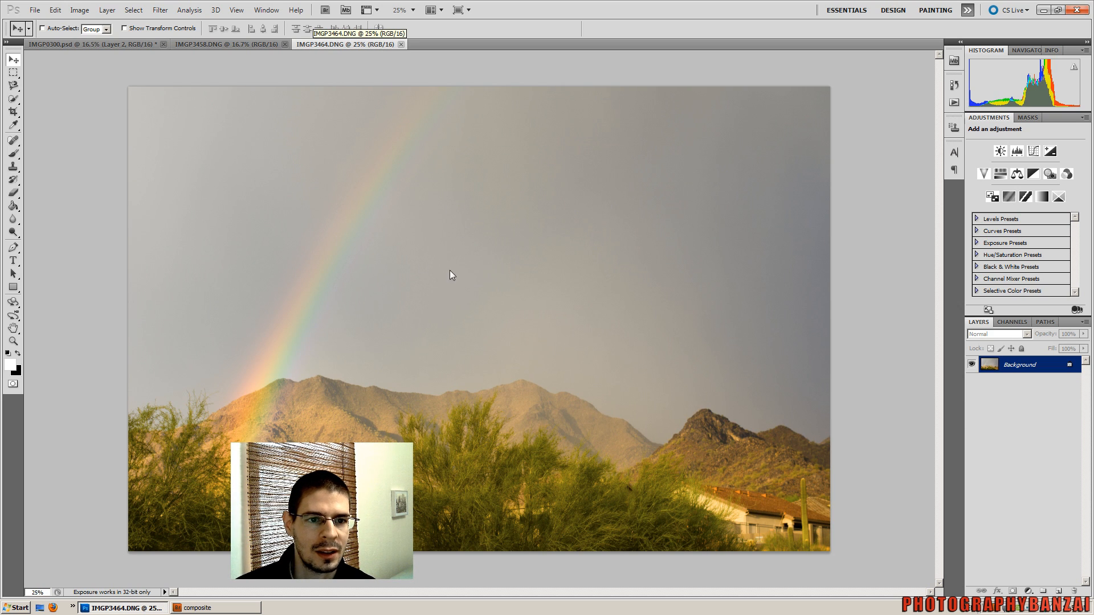
pyautogui.click(111, 44)
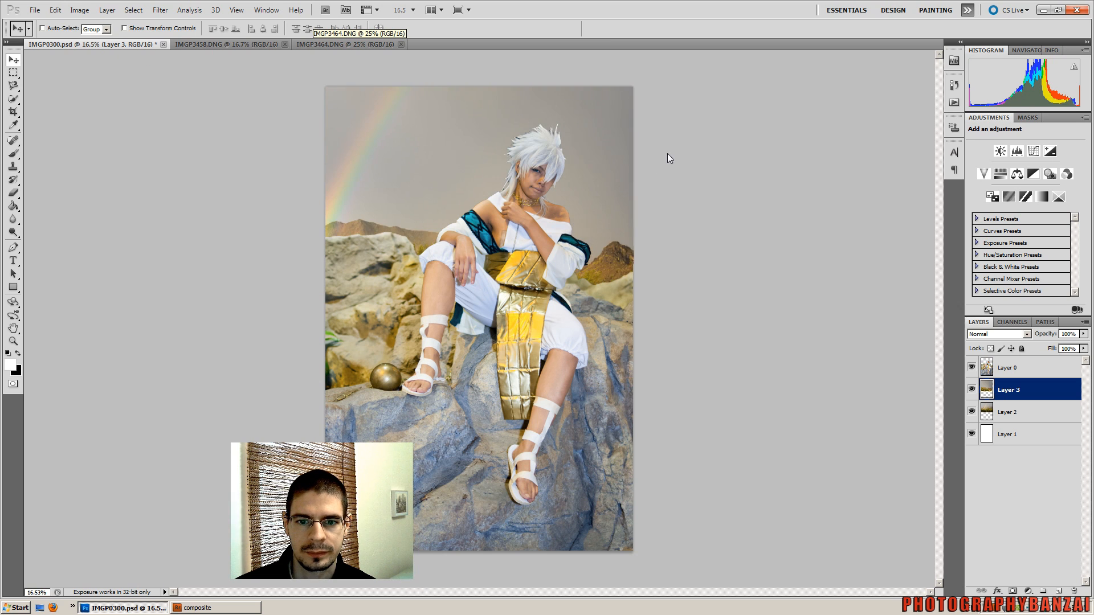
pyautogui.moveTo(660, 130); pyautogui.dragTo(640, 142)
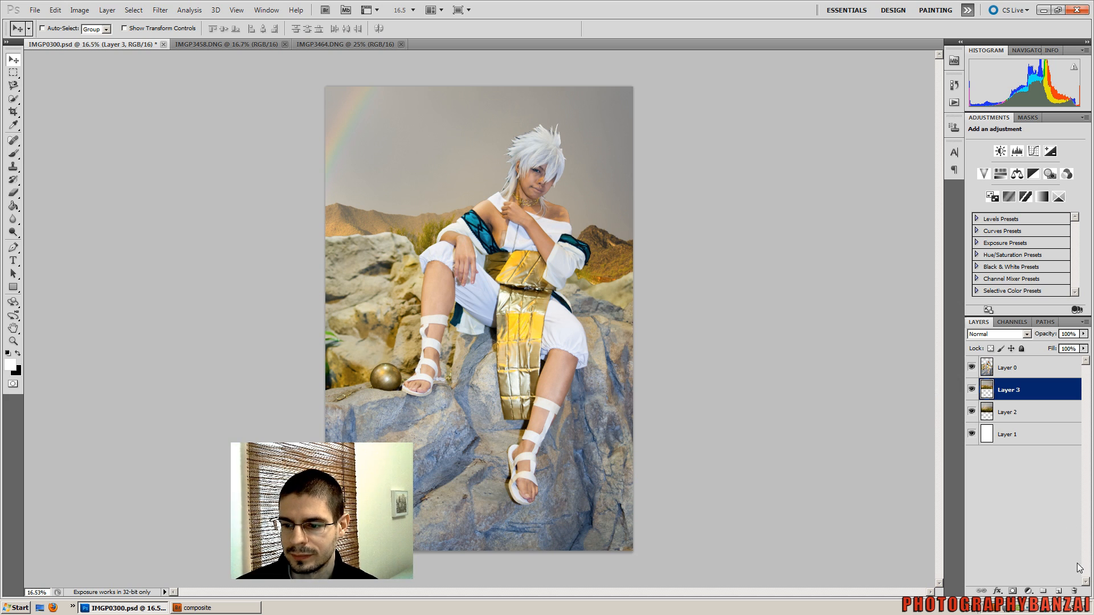
pyautogui.click(1073, 591)
pyautogui.press('Return')
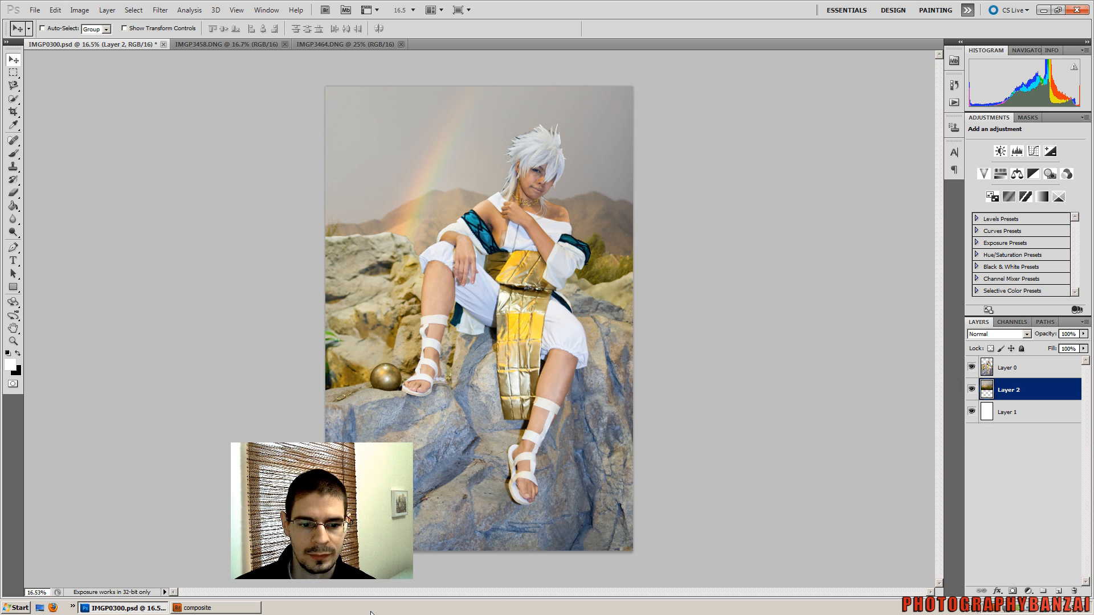
# - Compare the other rainbow photos in Bridge, and open IMGP3456.DNG in Photoshop through Camera Raw
pyautogui.click(255, 608)
pyautogui.click(228, 362)
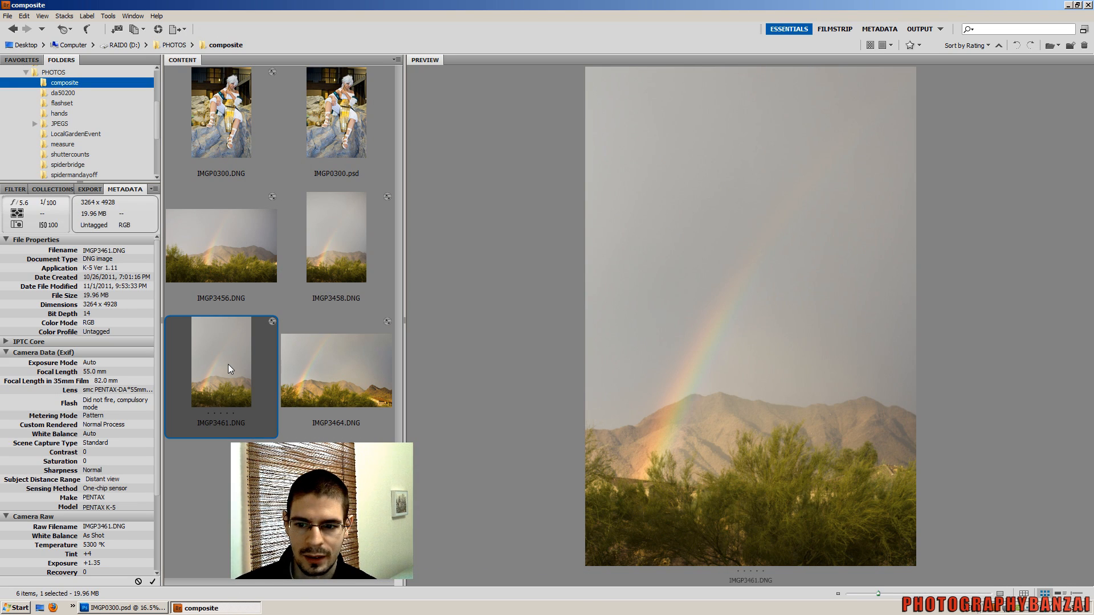
pyautogui.click(214, 253)
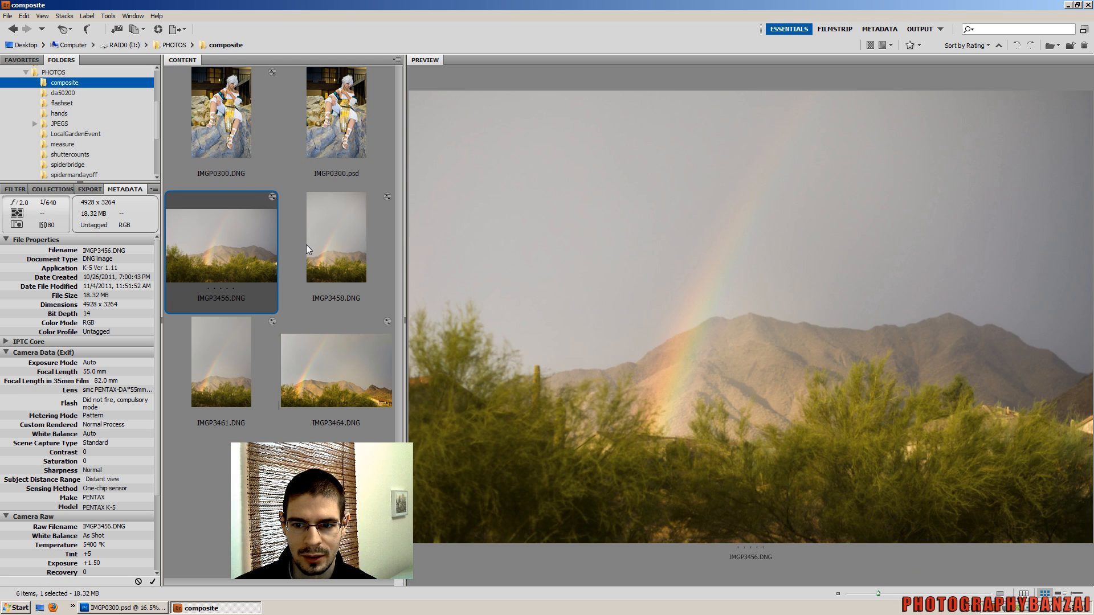
pyautogui.click(309, 248)
pyautogui.click(289, 353)
pyautogui.click(197, 232)
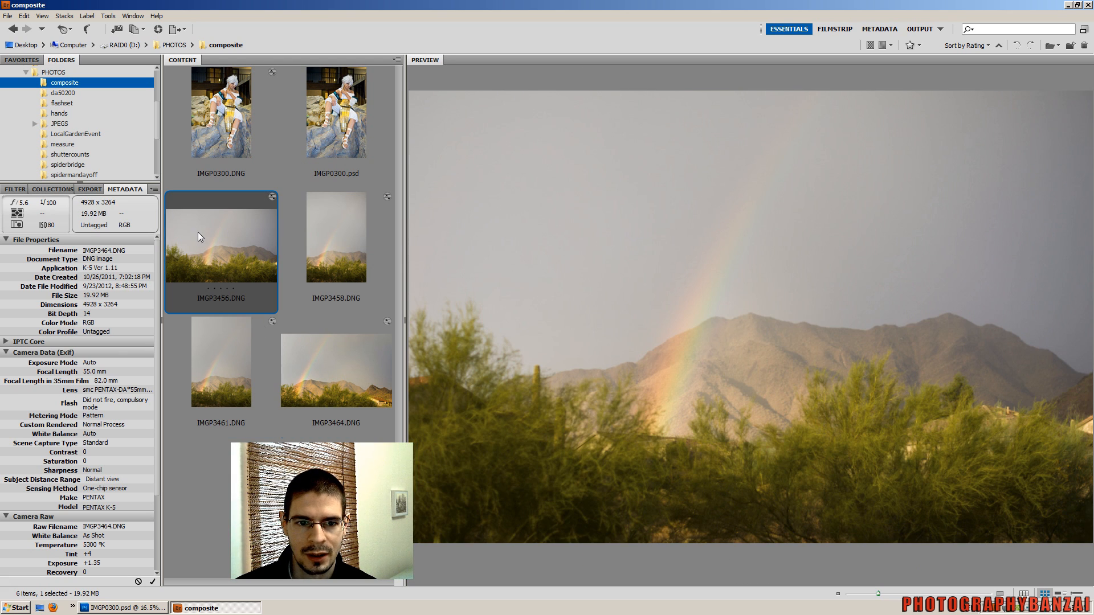
pyautogui.rightClick(232, 247)
pyautogui.click(402, 263)
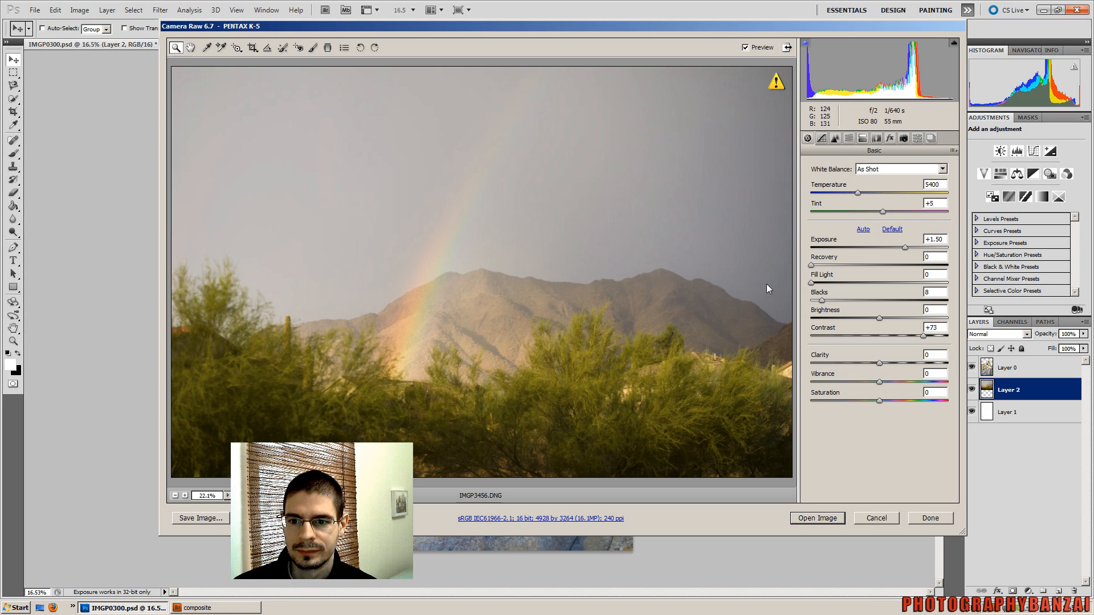
pyautogui.click(816, 518)
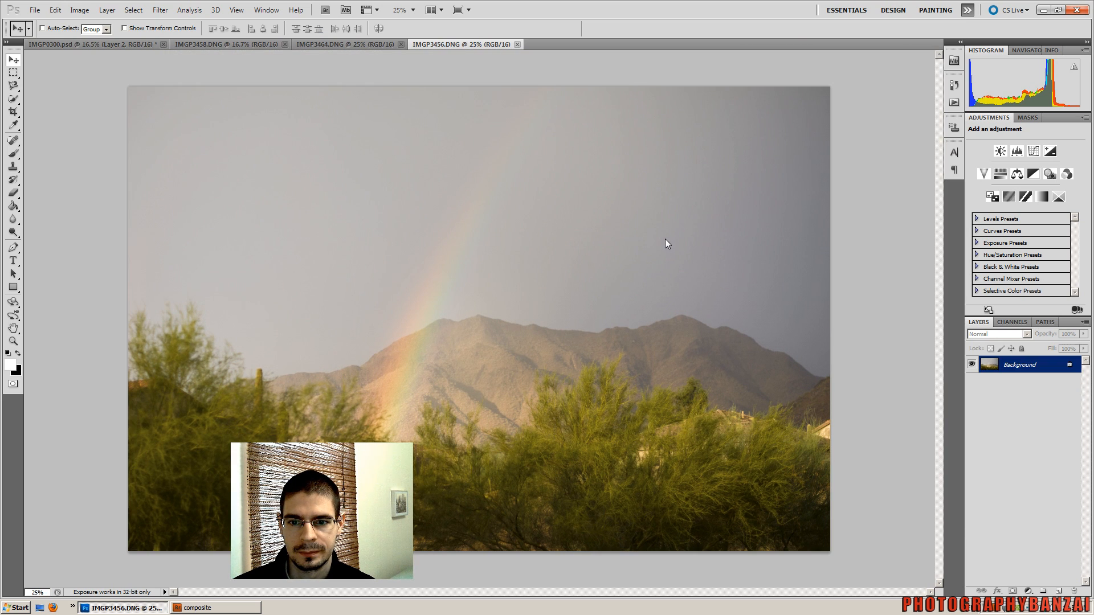
# - Try IMGP3456.DNG as the backdrop in several positions, delete that layer, and shift the IMGP3458 landscape layer slightly lower
pyautogui.click(136, 46)
pyautogui.hotkey('ctrl', 'v')
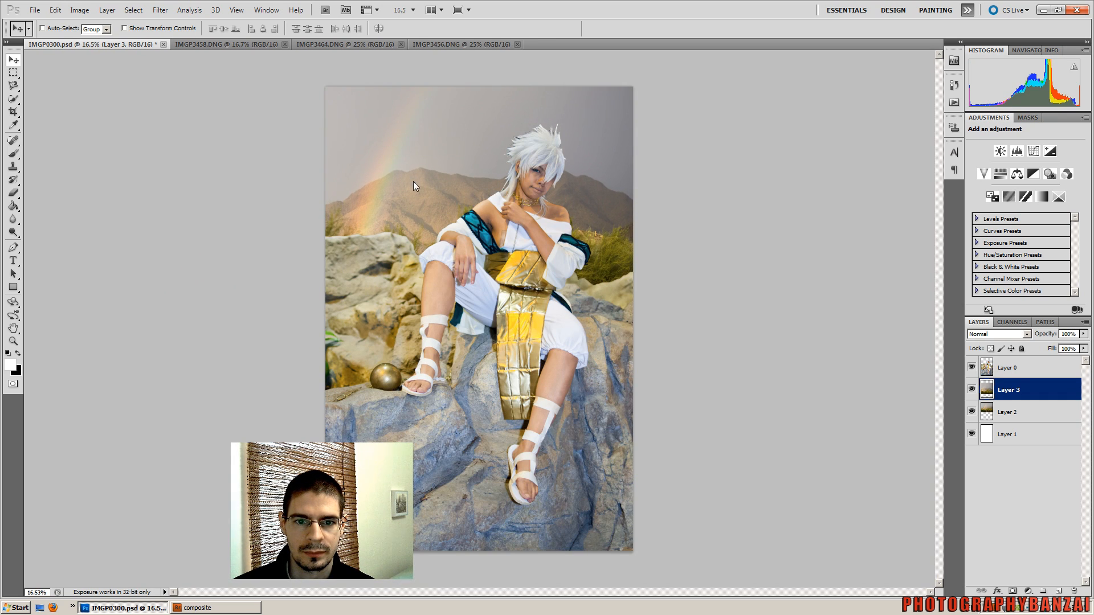
pyautogui.moveTo(429, 171)
pyautogui.mouseDown()
pyautogui.moveTo(423, 199)
pyautogui.moveTo(426, 183)
pyautogui.mouseUp()
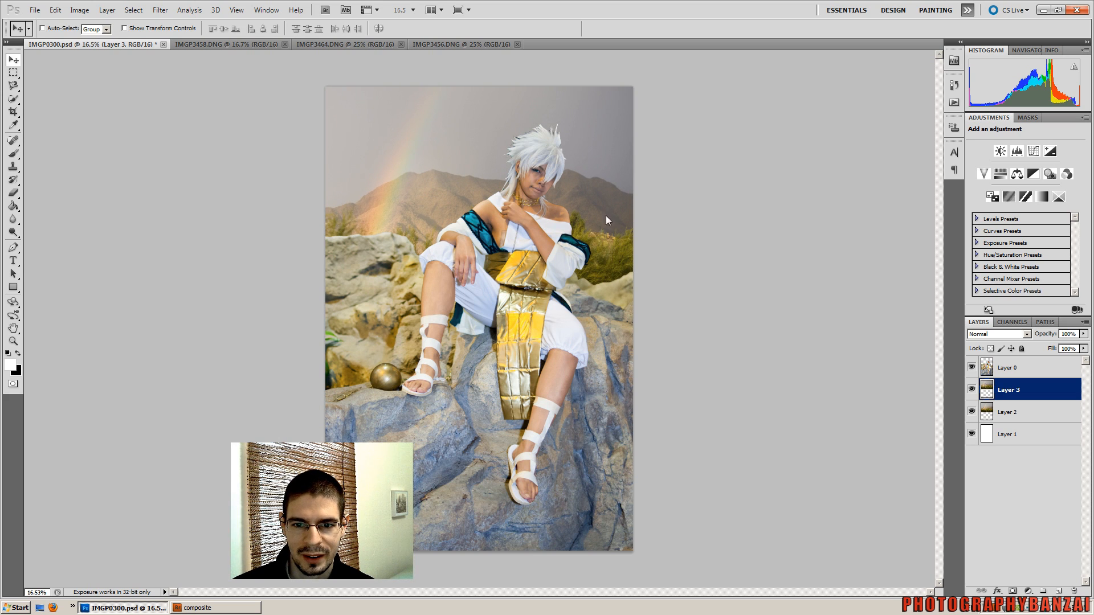
pyautogui.moveTo(606, 215); pyautogui.dragTo(515, 194)
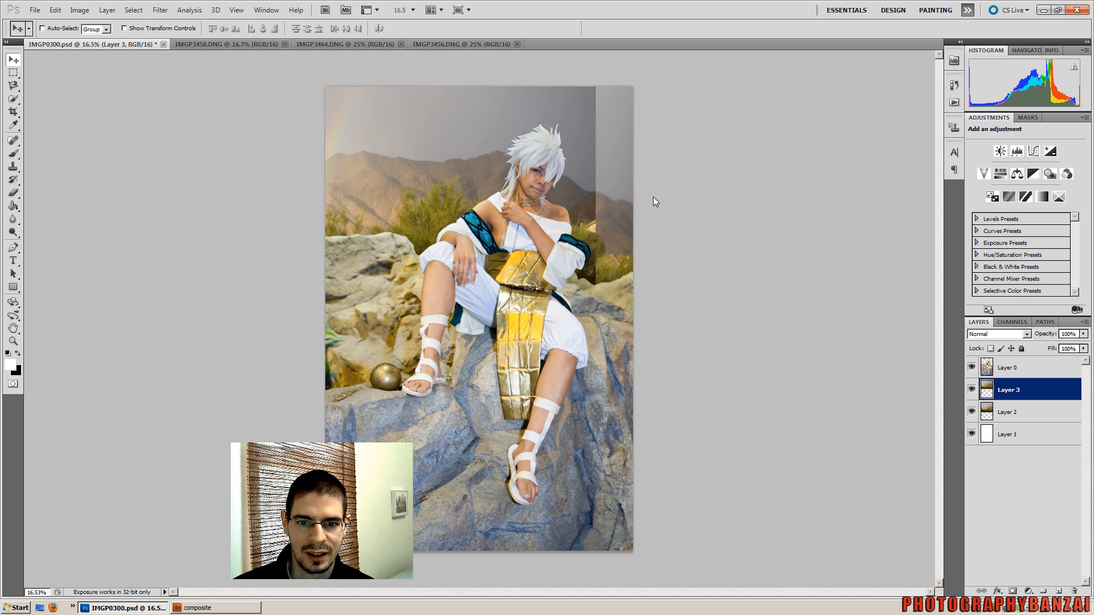
pyautogui.moveTo(652, 202); pyautogui.dragTo(626, 192)
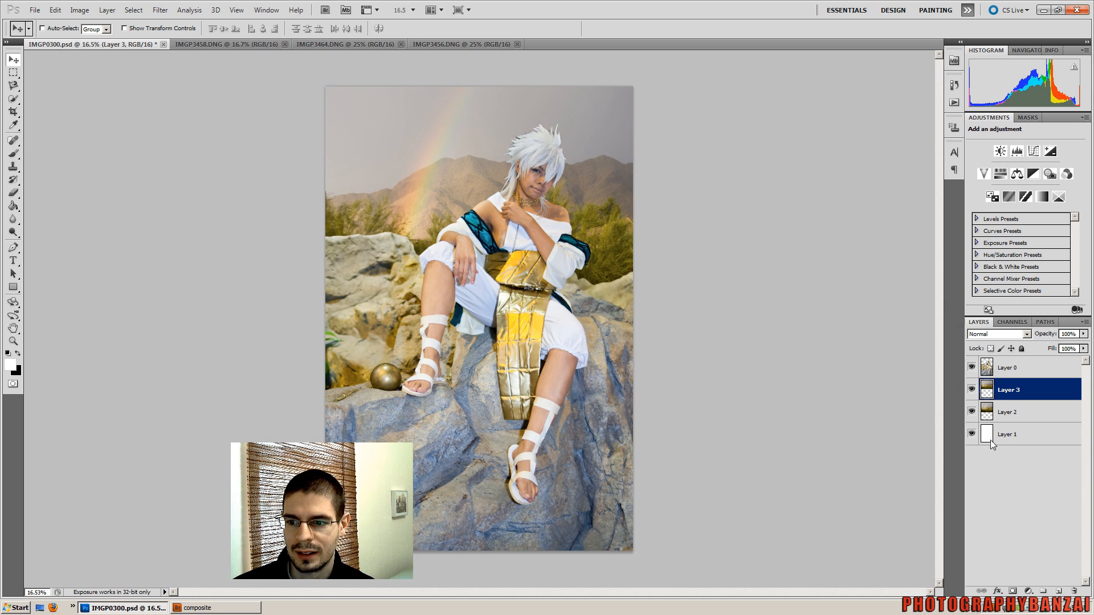
pyautogui.click(1073, 591)
pyautogui.press('Return')
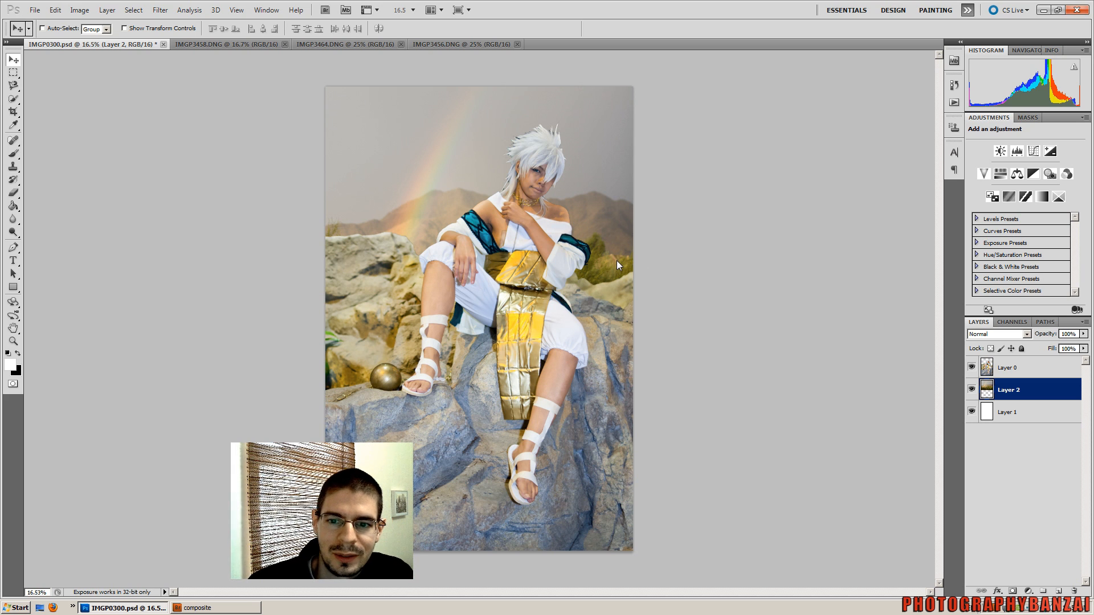
pyautogui.moveTo(604, 230)
pyautogui.mouseDown()
pyautogui.moveTo(555, 176)
pyautogui.moveTo(669, 155)
pyautogui.moveTo(614, 187)
pyautogui.moveTo(610, 248)
pyautogui.moveTo(600, 251)
pyautogui.moveTo(608, 246)
pyautogui.mouseUp()
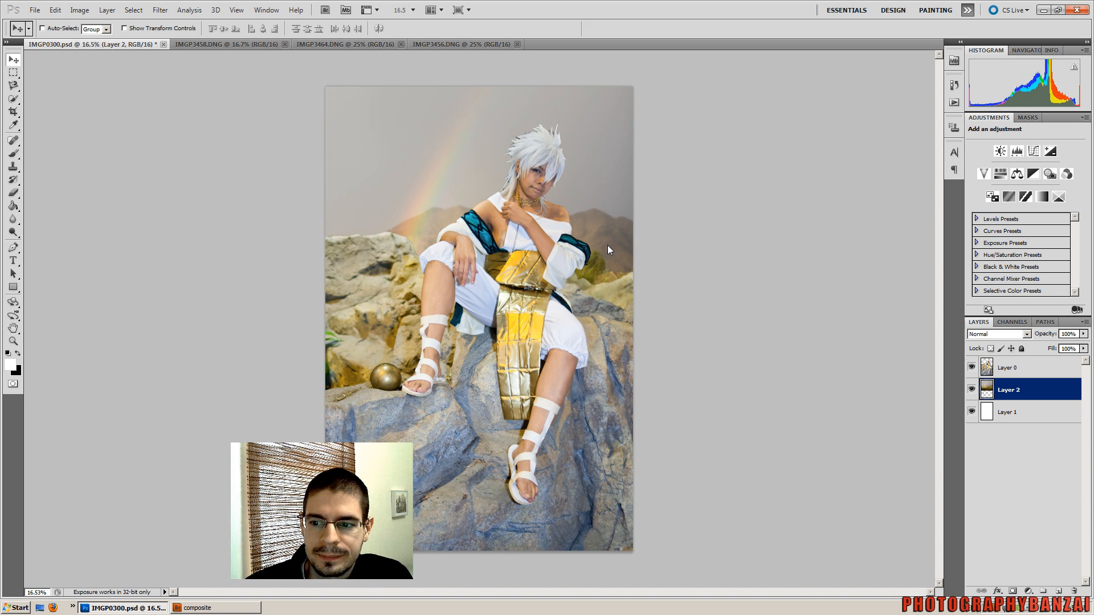
# - Copy the IMGP3464.DNG landscape behind the cutout, positioning it so the rainbow meets the mountains just above the rocks beside the figure
pyautogui.click(368, 44)
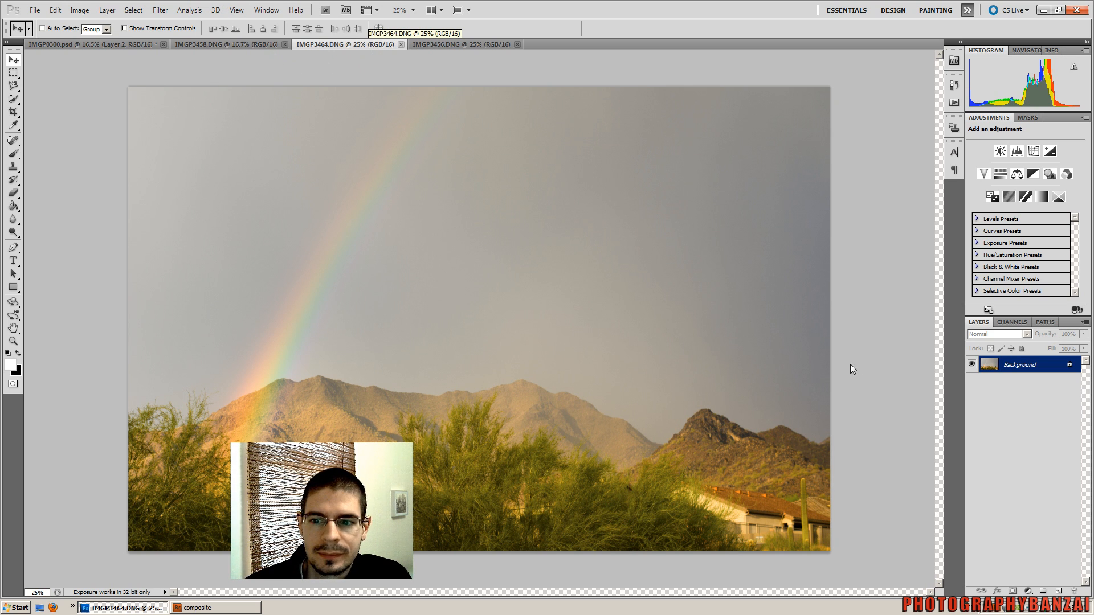
pyautogui.click(122, 44)
pyautogui.moveTo(446, 208); pyautogui.dragTo(409, 230)
pyautogui.moveTo(542, 143); pyautogui.dragTo(554, 118)
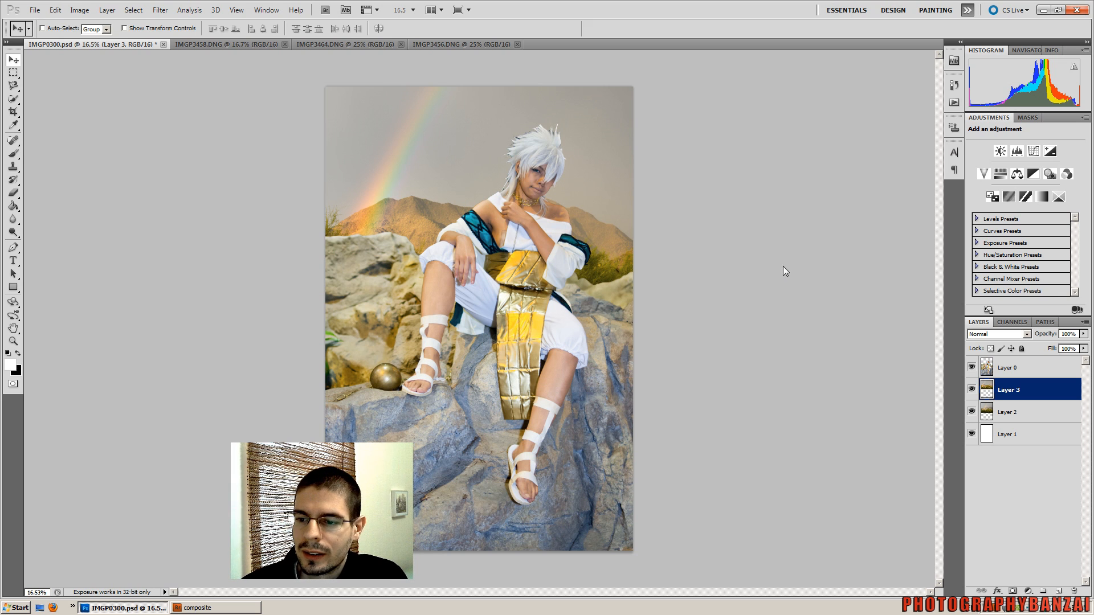
# - Delete Layer 2, the discarded IMGP3458 landscape beneath the new backdrop
pyautogui.click(1017, 412)
pyautogui.click(1073, 590)
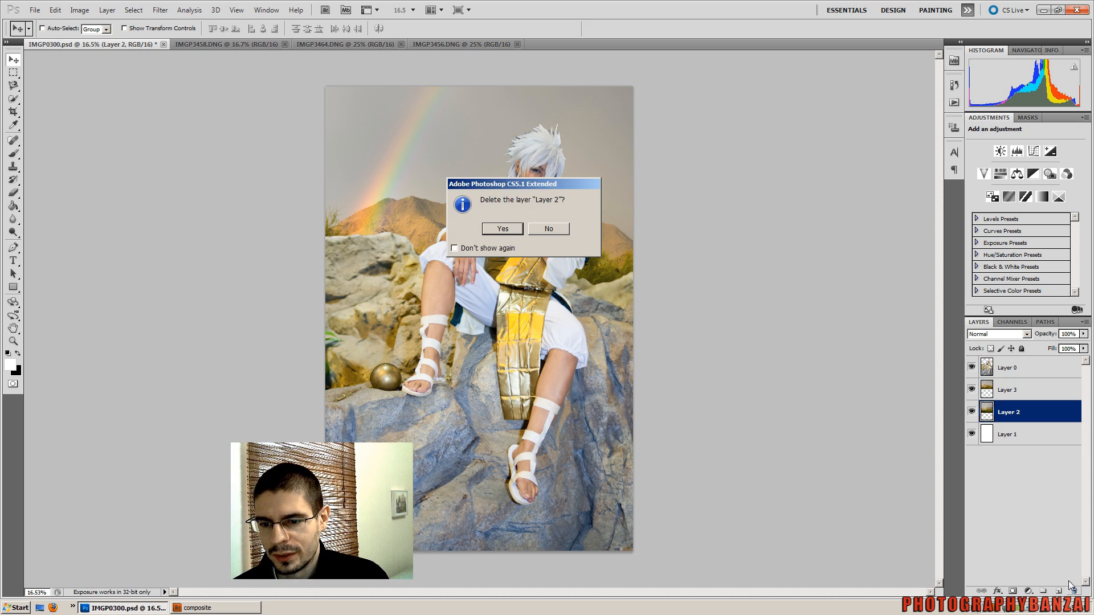
pyautogui.press('Return')
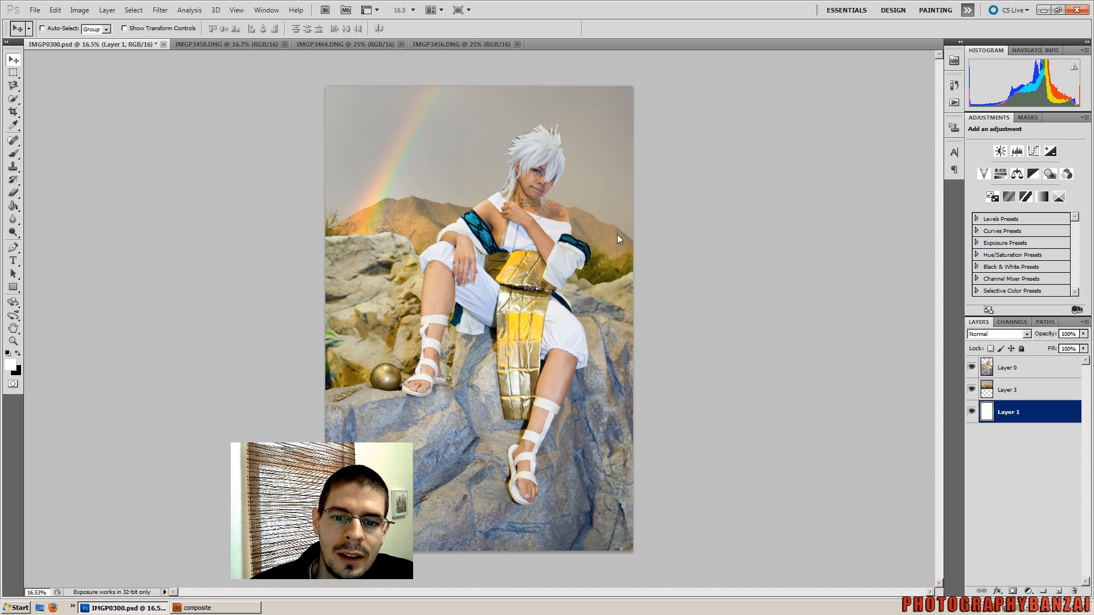
pyautogui.scroll(-1, 495, 320)
pyautogui.scroll(1, 495, 320)
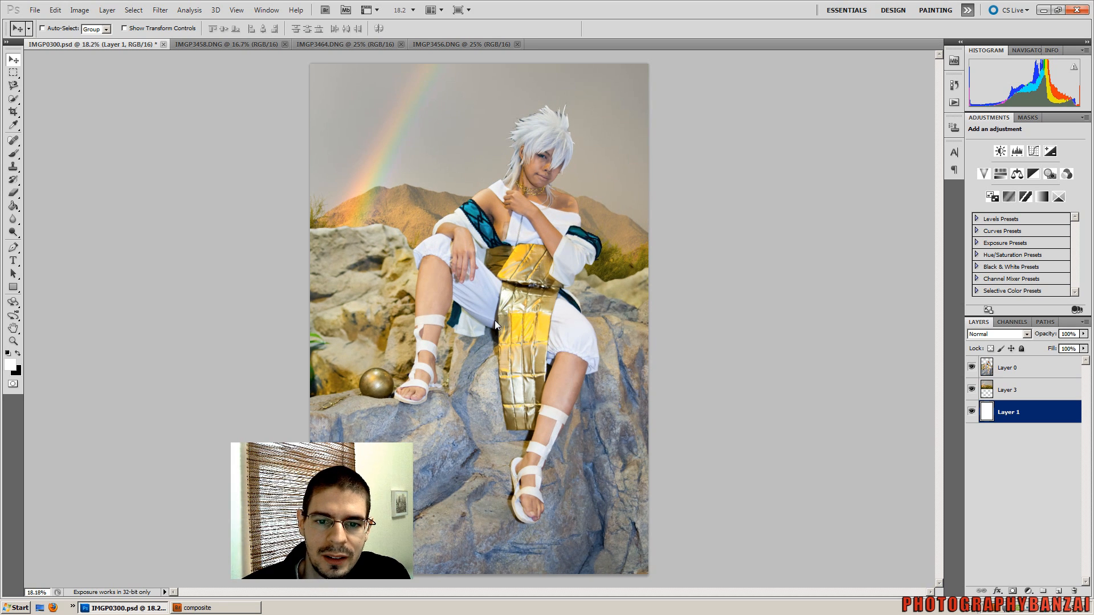
pyautogui.scroll(2, 494, 320)
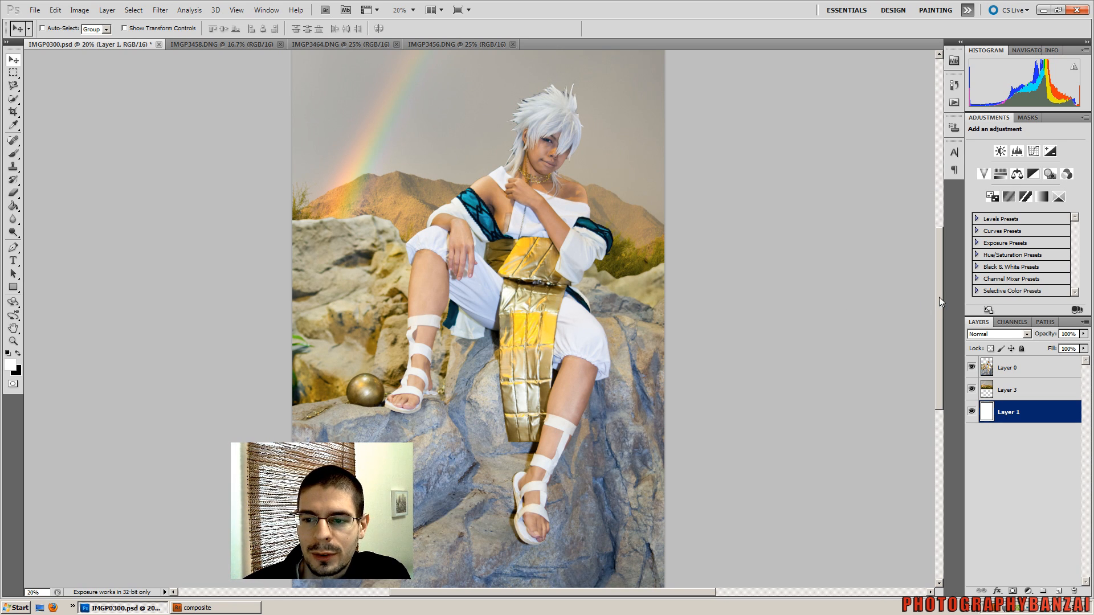
pyautogui.moveTo(939, 296); pyautogui.dragTo(935, 275)
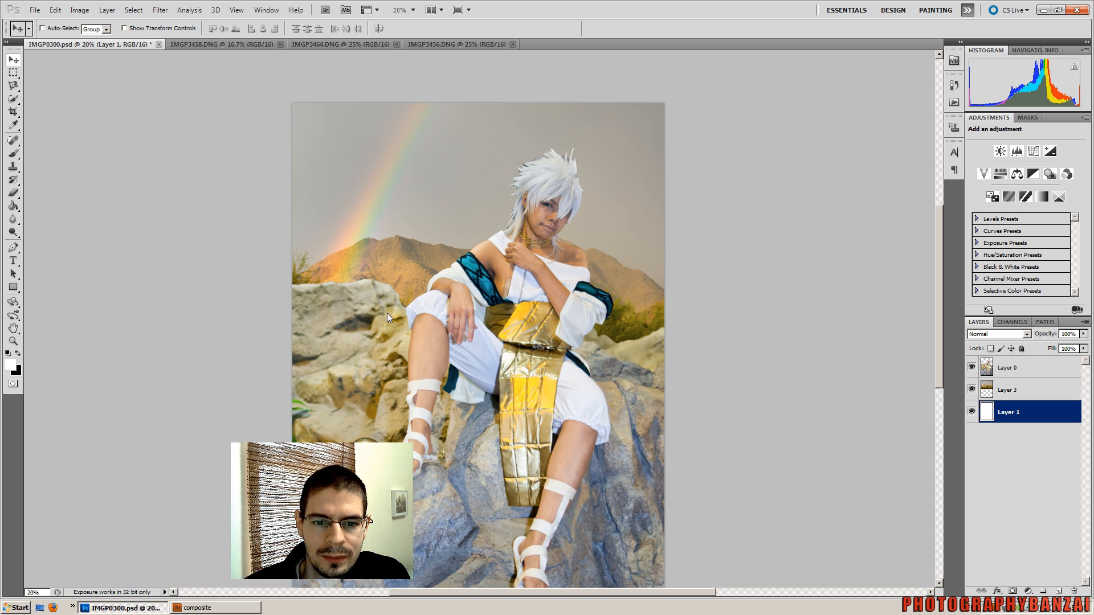
# - Start a Photo Filter on Layer 0, using the tan foreground colour #d5a168 as the filter colour
pyautogui.moveTo(939, 285); pyautogui.dragTo(935, 312)
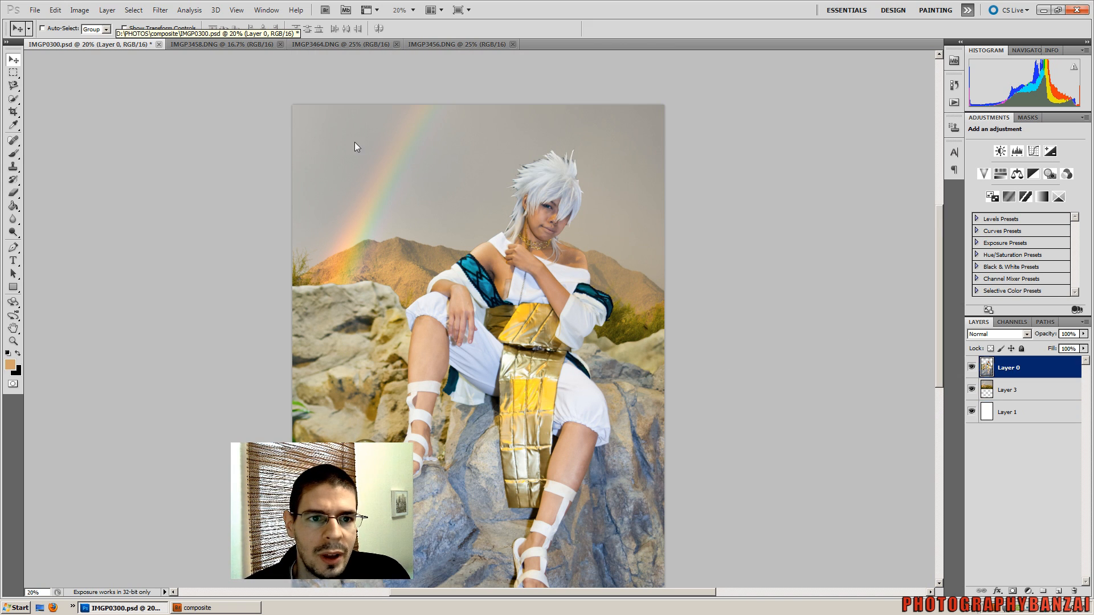
pyautogui.click(79, 10)
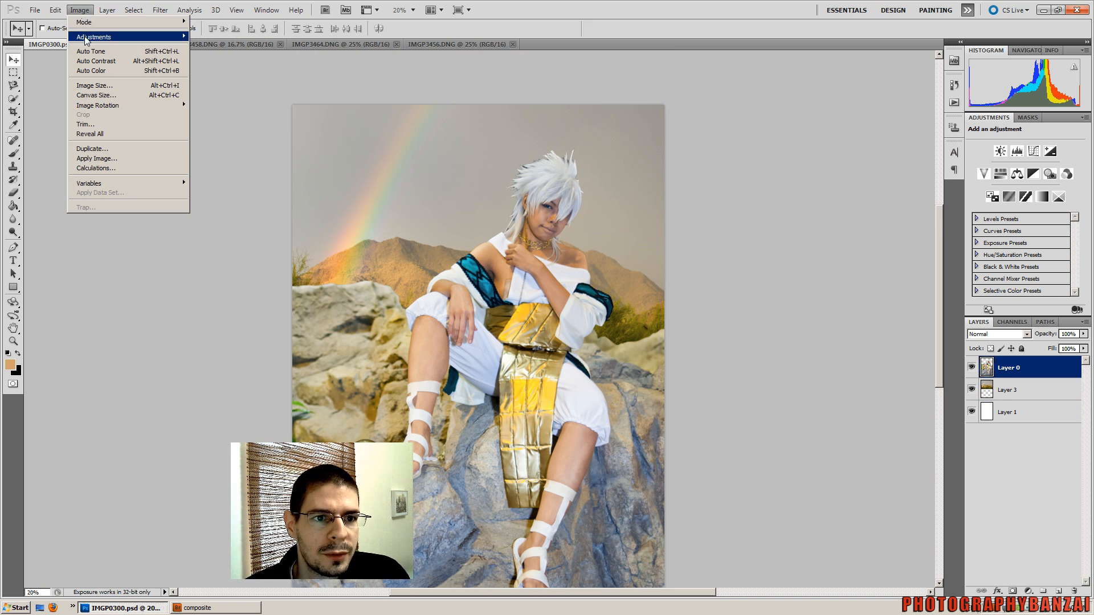
pyautogui.moveTo(181, 37)
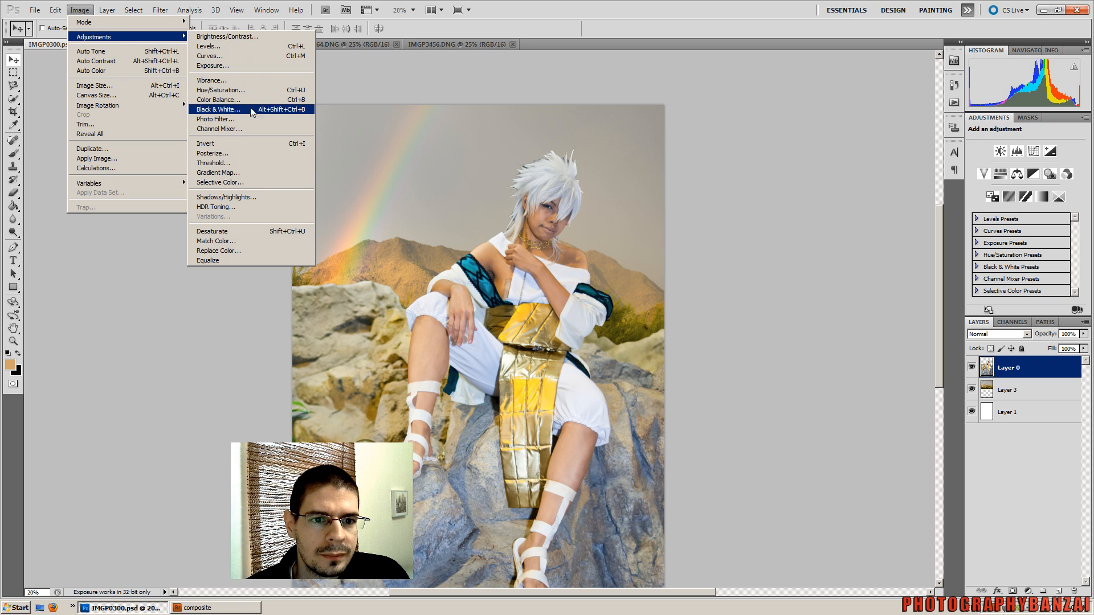
pyautogui.click(224, 120)
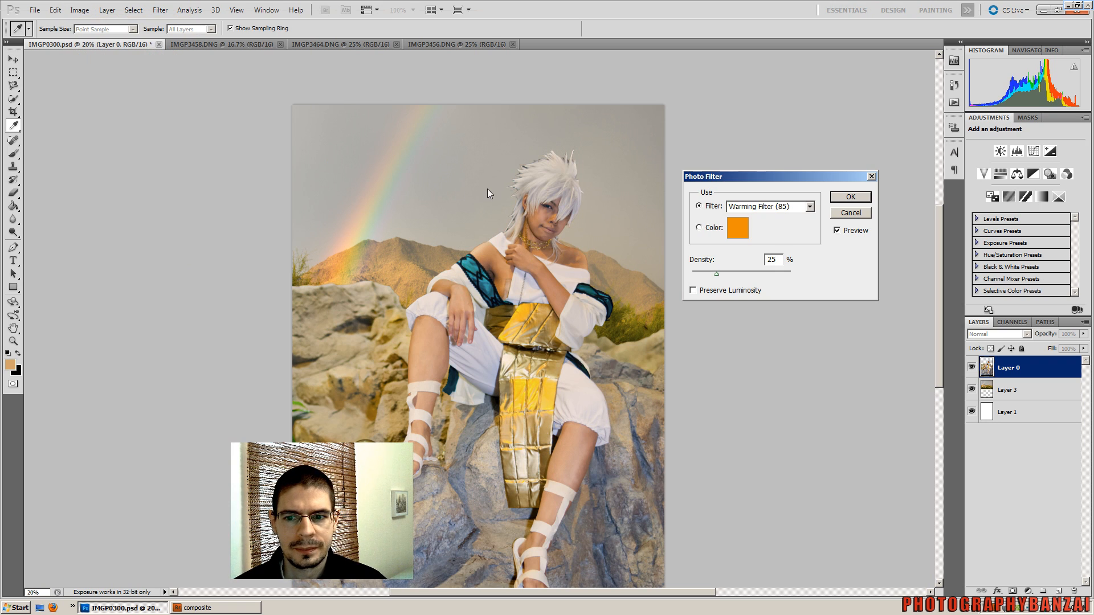
pyautogui.click(745, 229)
pyautogui.click(12, 367)
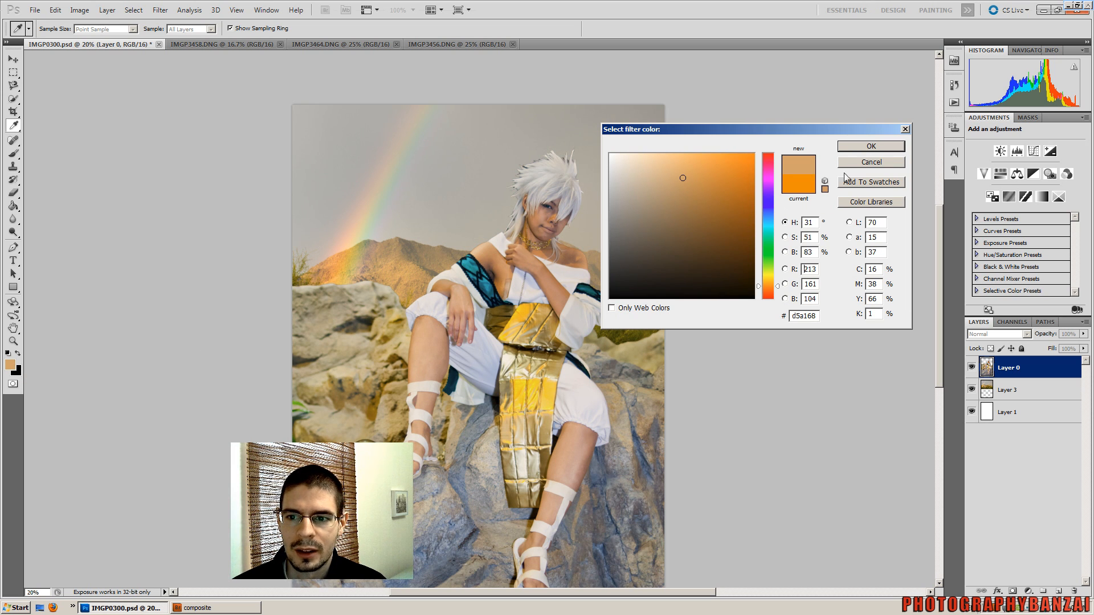
pyautogui.click(875, 149)
# - Raise the Photo Filter density to 39% and enable Preserve Luminosity, comparing the image with and without the effect
pyautogui.click(843, 229)
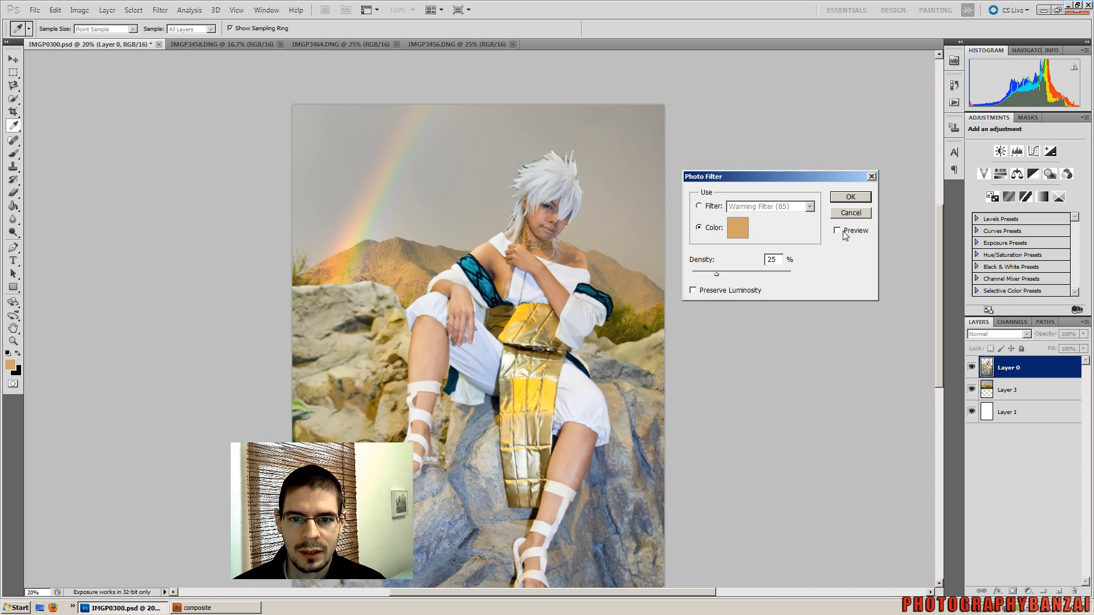
pyautogui.click(844, 234)
pyautogui.click(843, 231)
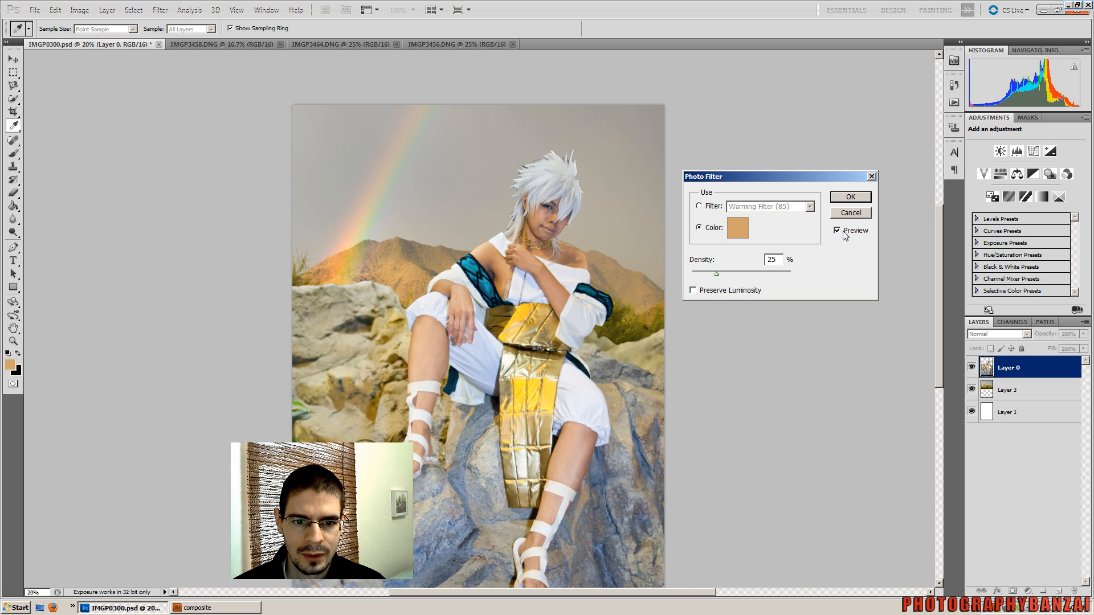
pyautogui.moveTo(716, 273); pyautogui.dragTo(731, 273)
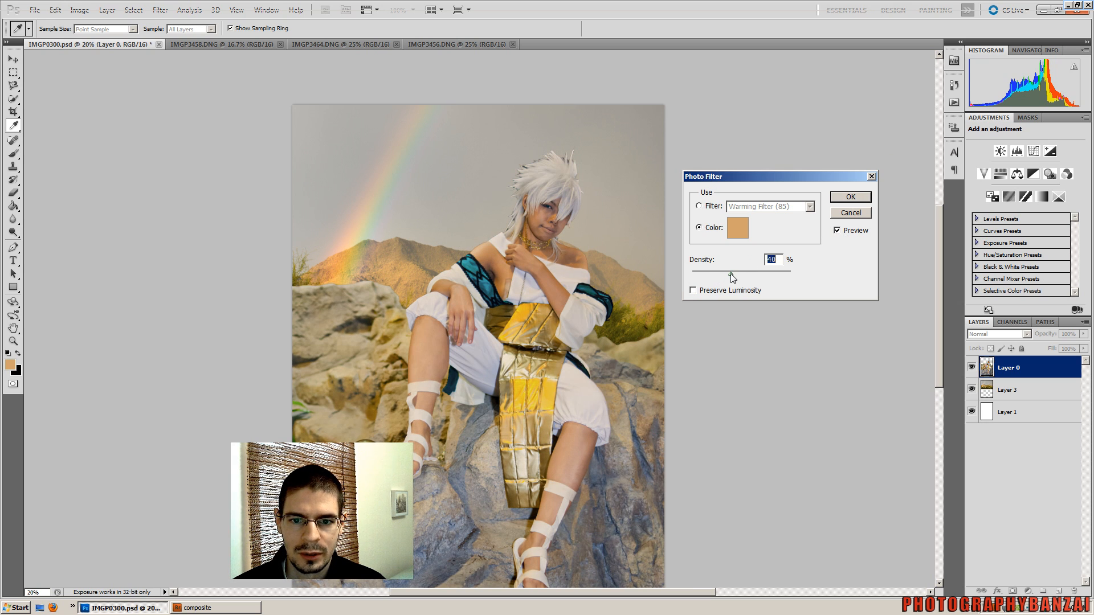
pyautogui.click(722, 293)
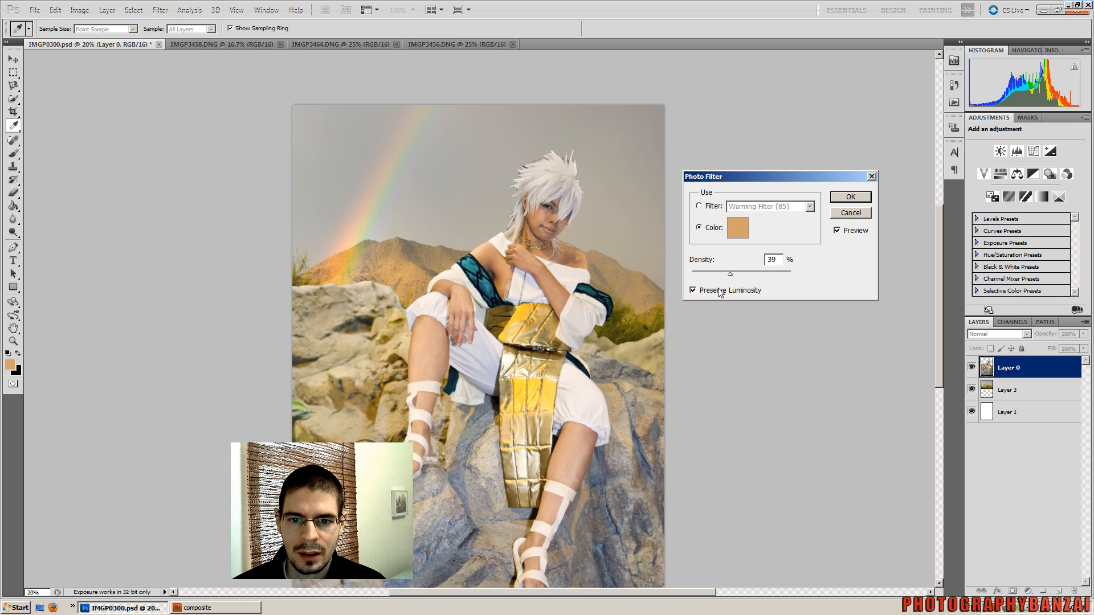
pyautogui.click(716, 292)
pyautogui.click(710, 292)
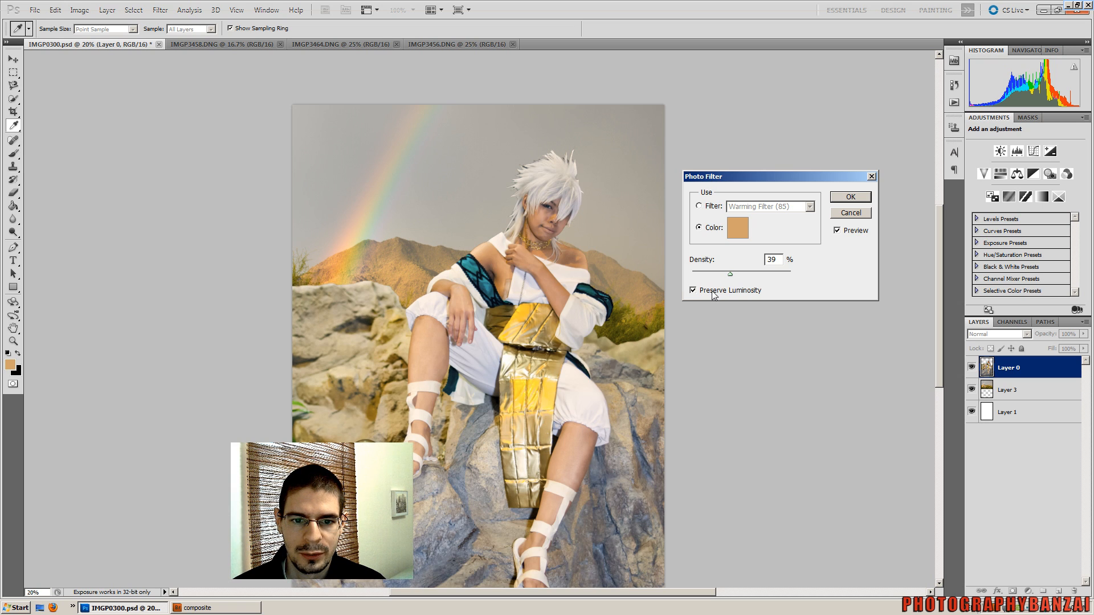
pyautogui.click(712, 294)
pyautogui.click(715, 294)
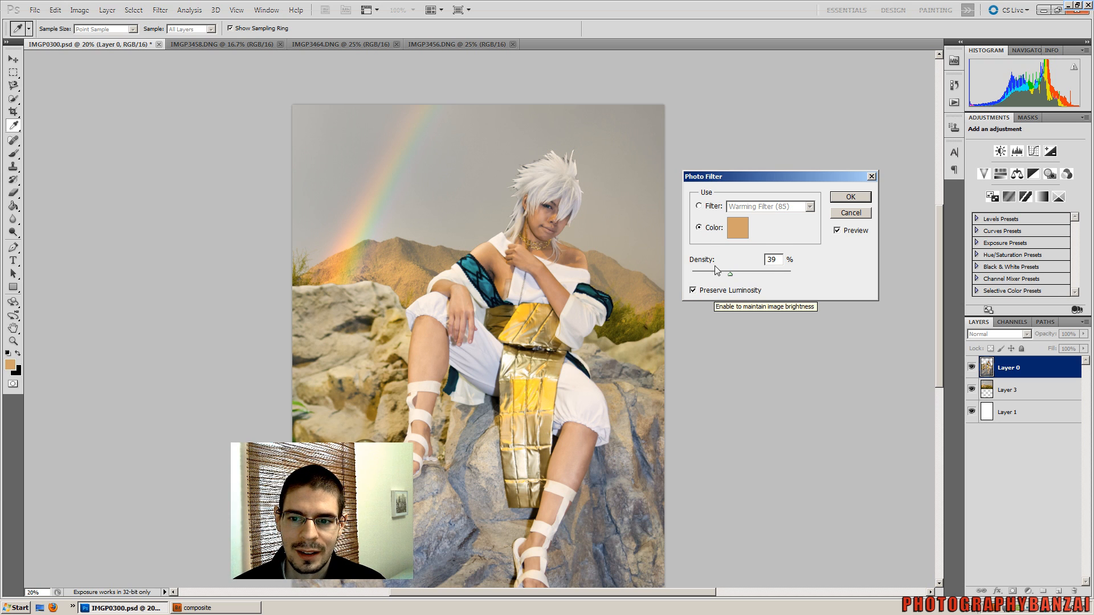
# - Raise the Photo Filter density to about 98% and apply the filter to the cutout
pyautogui.moveTo(730, 274); pyautogui.dragTo(772, 274)
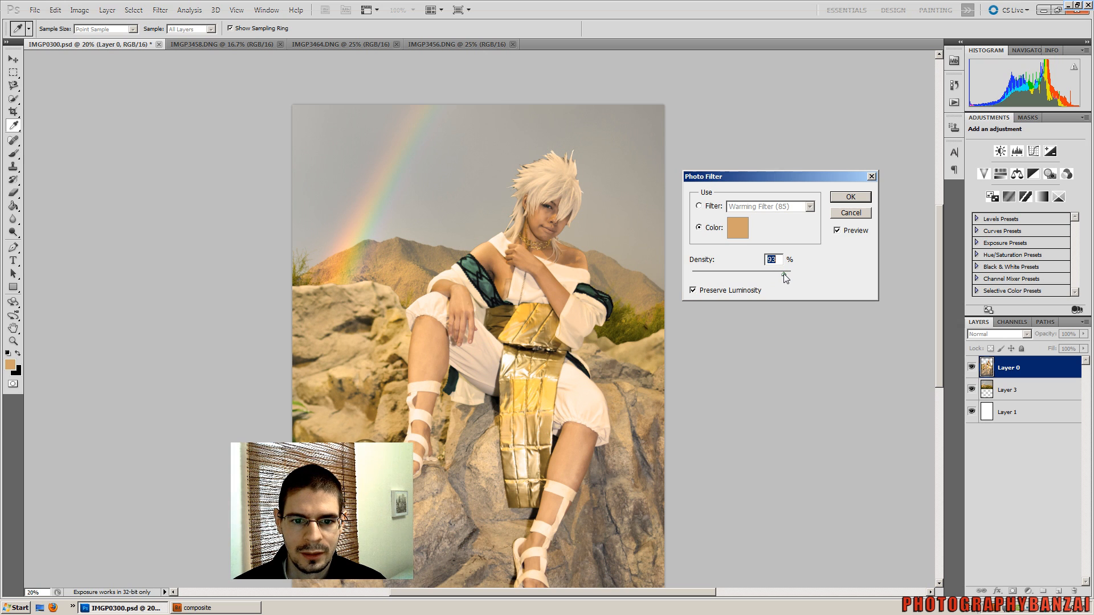
pyautogui.moveTo(784, 275); pyautogui.dragTo(786, 275)
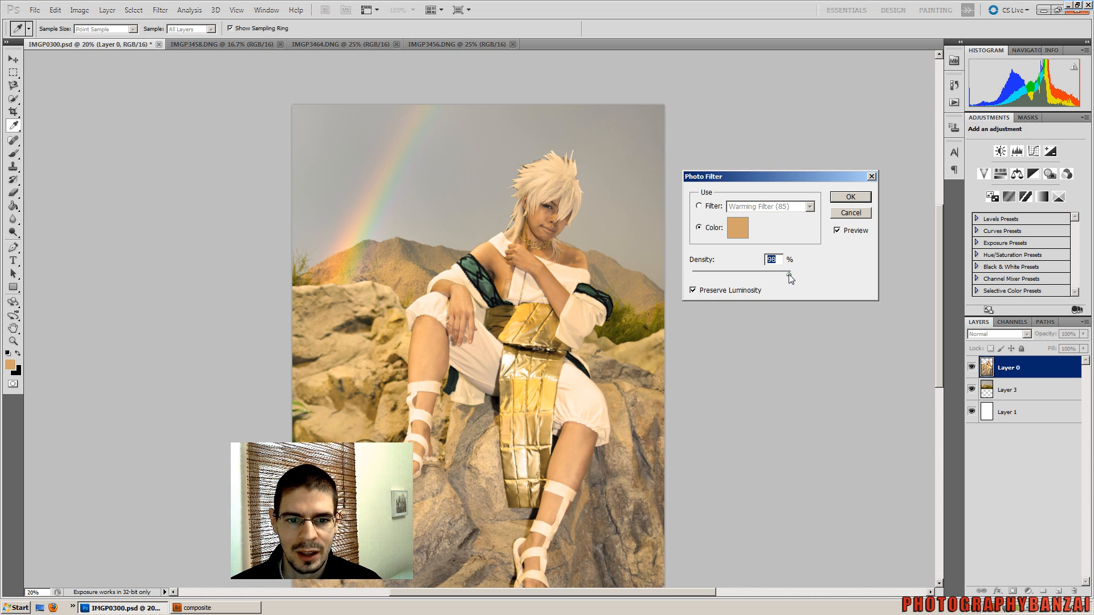
pyautogui.click(849, 197)
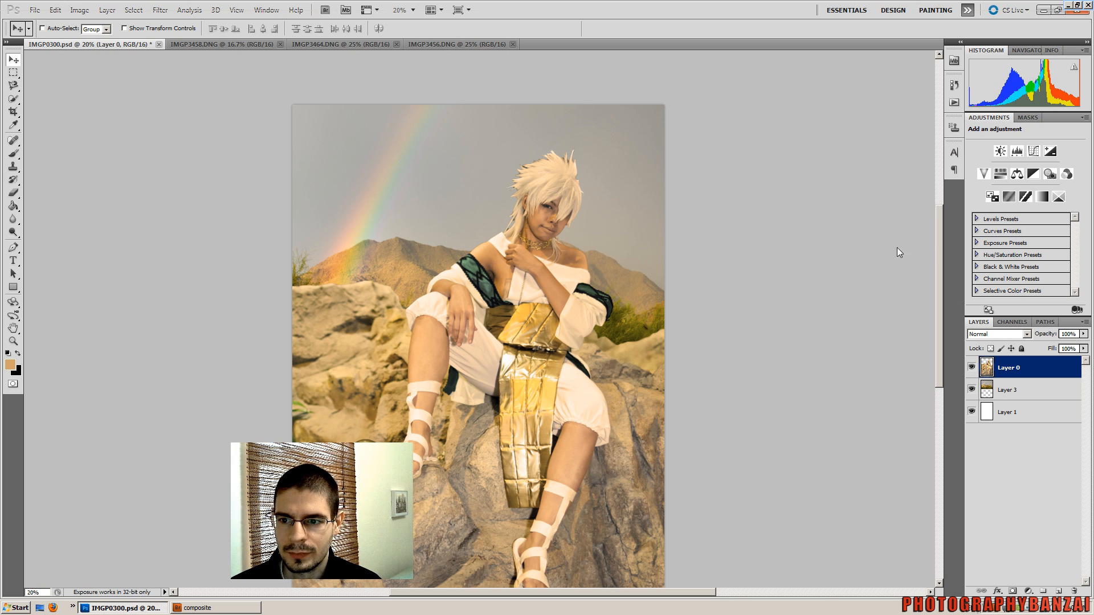
# - Nudge the Layer 3 rainbow landscape slightly up and to the right behind the figure
pyautogui.moveTo(937, 238); pyautogui.dragTo(915, 247)
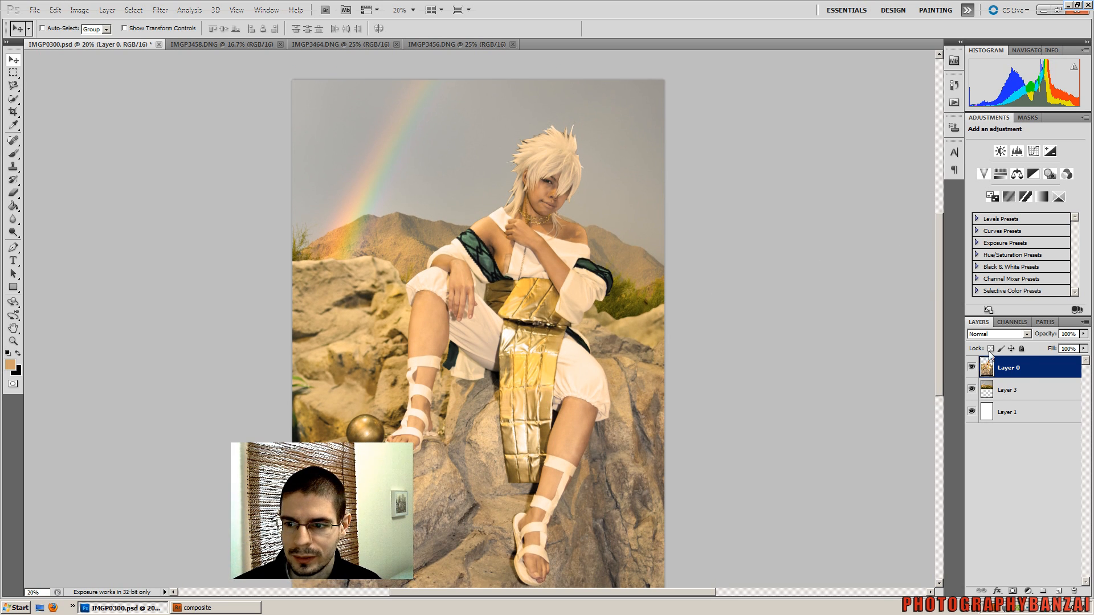
pyautogui.click(1026, 388)
pyautogui.moveTo(611, 221)
pyautogui.mouseDown()
pyautogui.moveTo(624, 218)
pyautogui.moveTo(553, 218)
pyautogui.moveTo(604, 222)
pyautogui.moveTo(612, 194)
pyautogui.moveTo(614, 230)
pyautogui.moveTo(617, 217)
pyautogui.mouseUp()
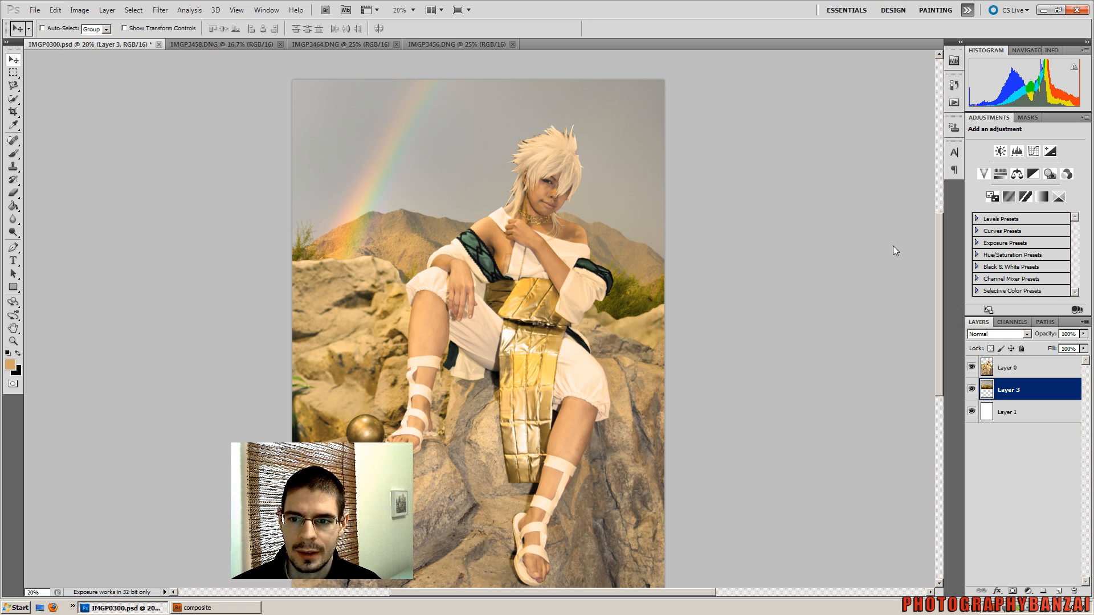
# - Select Layer 0 and activate the Blur tool, checking its strength setting near the rock edge under the rainbow
pyautogui.moveTo(938, 238); pyautogui.dragTo(915, 241)
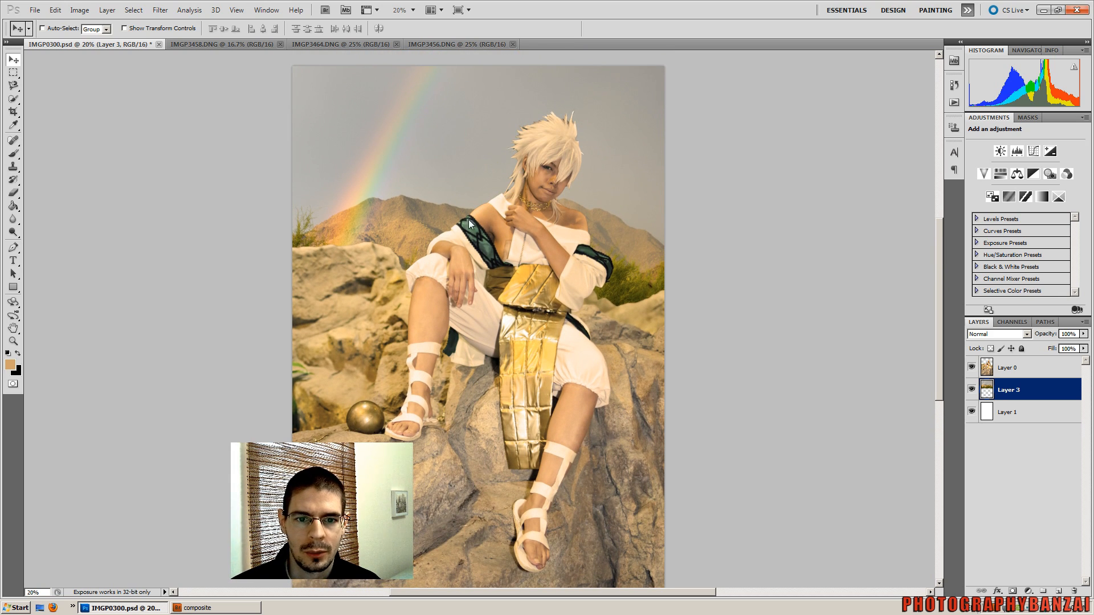
pyautogui.scroll(3, 456, 248)
pyautogui.scroll(1, 456, 249)
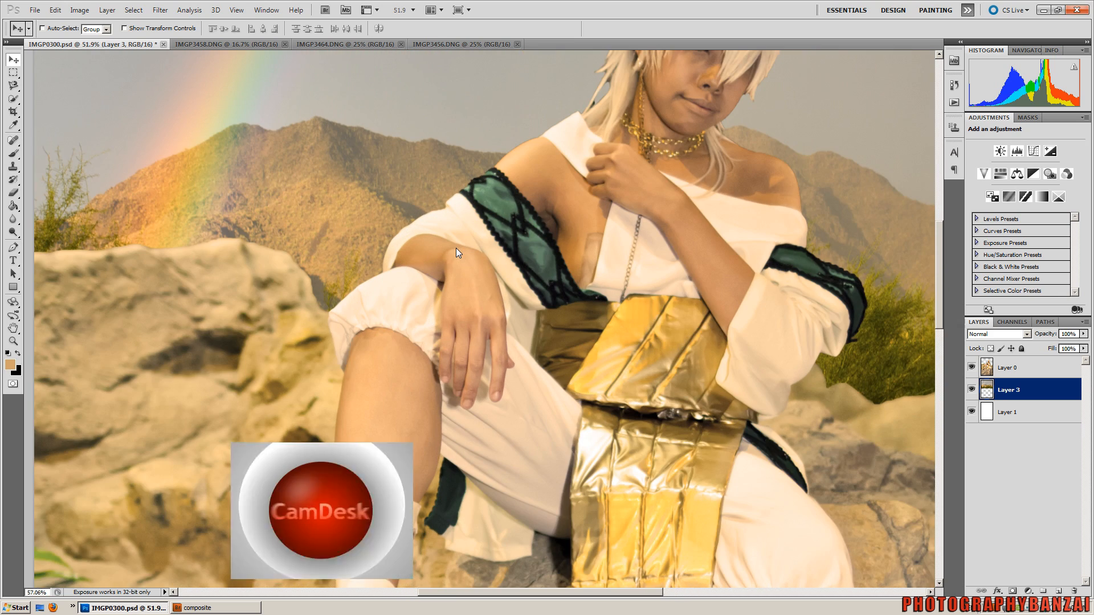
pyautogui.scroll(1, 455, 249)
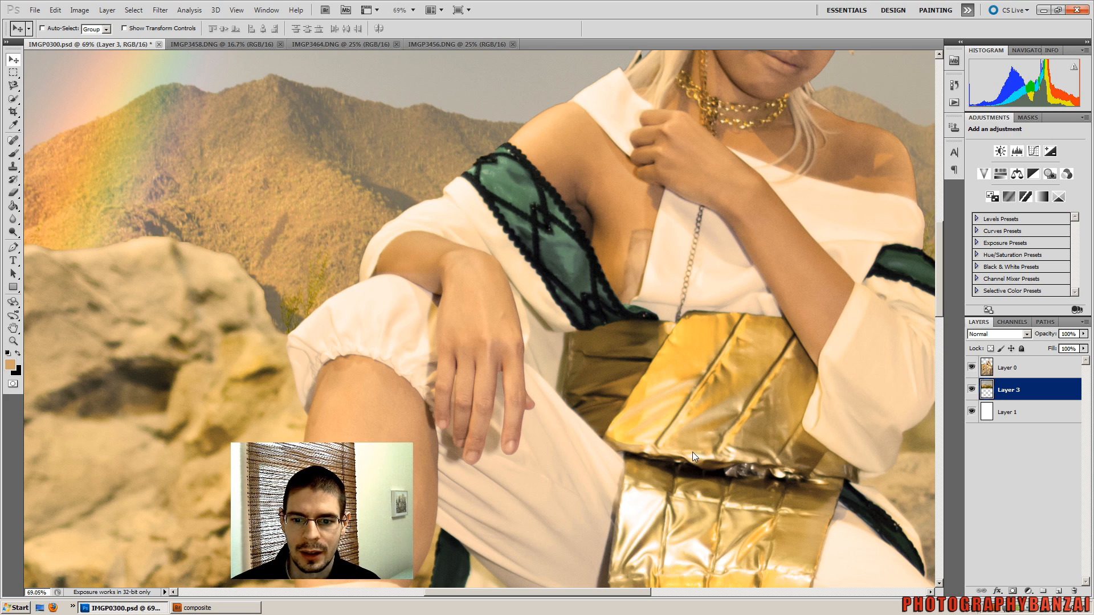
pyautogui.moveTo(613, 590); pyautogui.dragTo(523, 589)
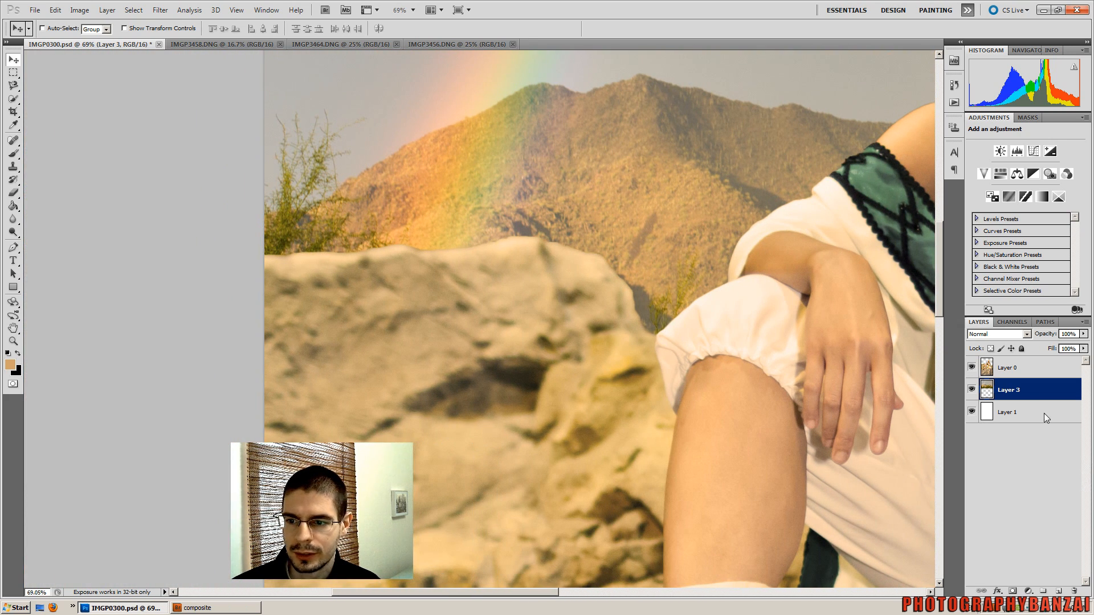
pyautogui.click(1021, 368)
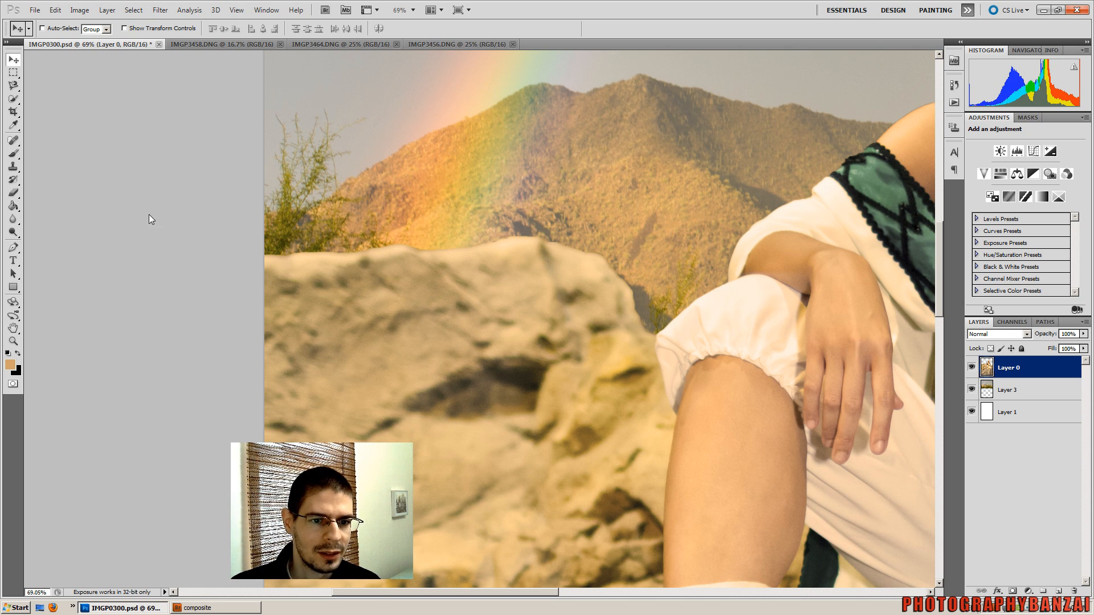
pyautogui.click(13, 219)
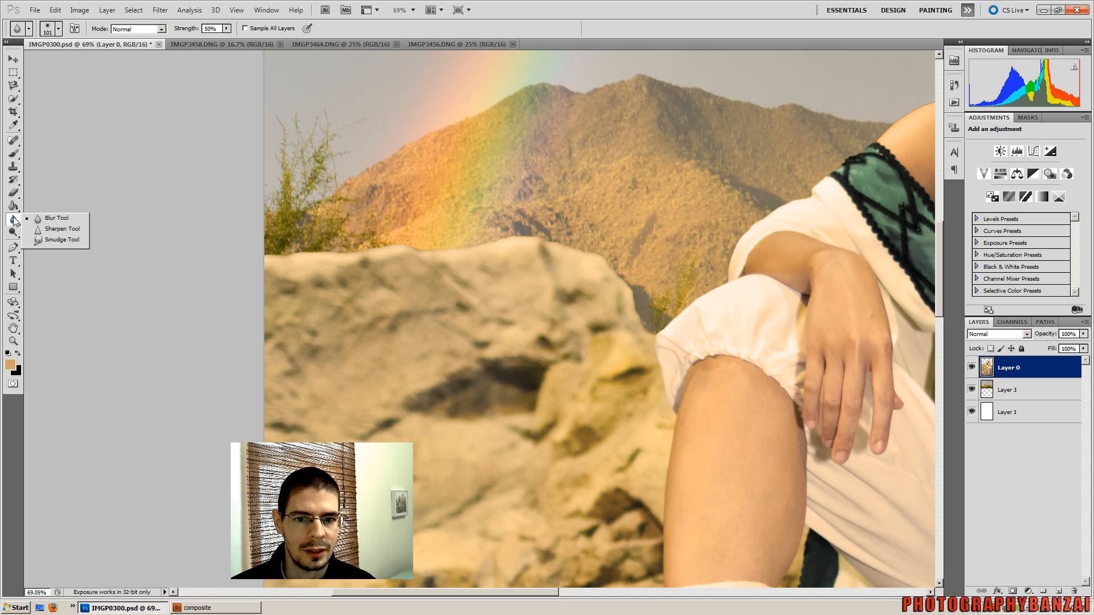
pyautogui.click(54, 219)
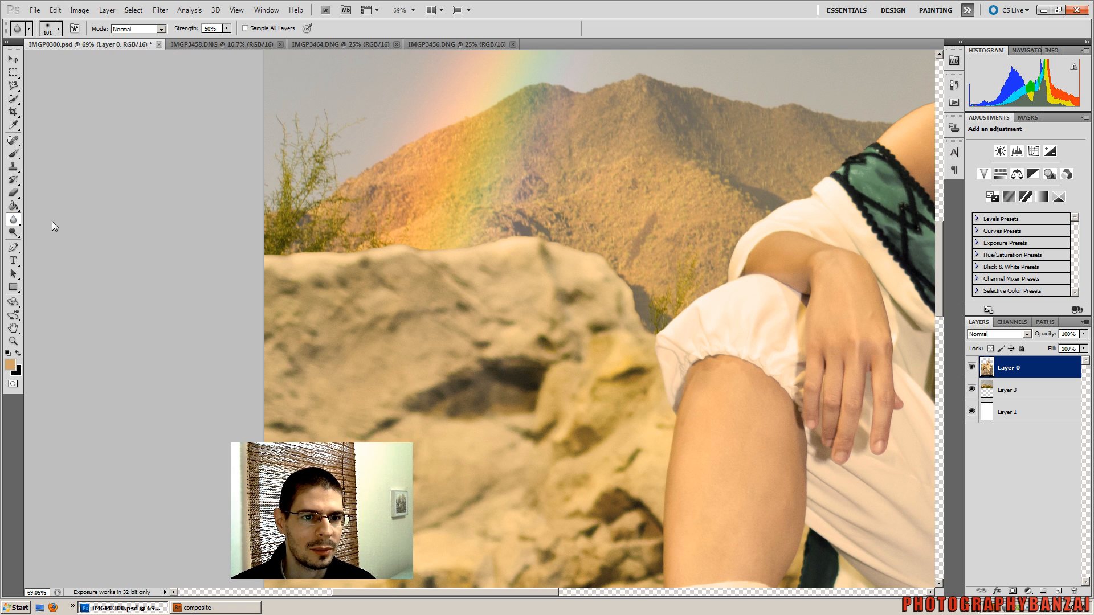
pyautogui.click(226, 28)
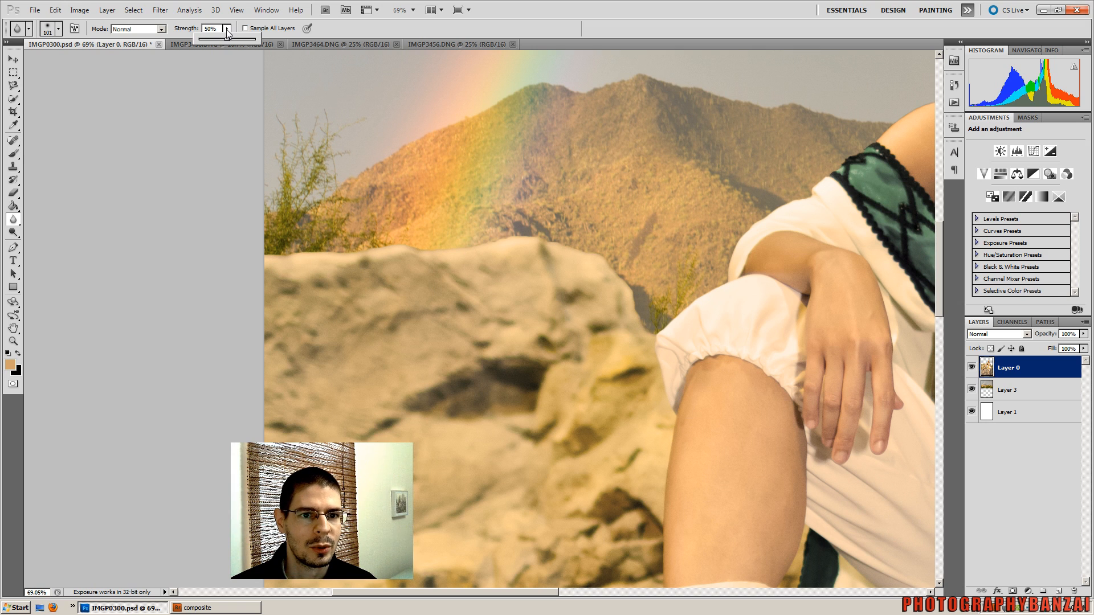
pyautogui.click(226, 29)
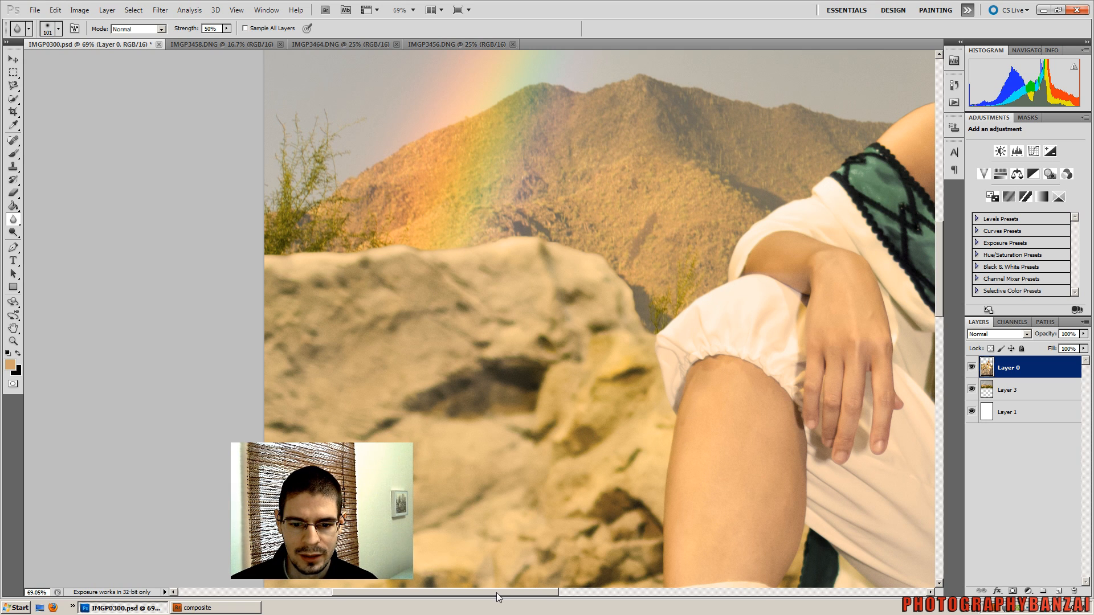
# - Examine the cutout's edges around the hair, shoulders, sleeves and rocks, and how they blend with the landscape
pyautogui.moveTo(497, 592); pyautogui.dragTo(574, 591)
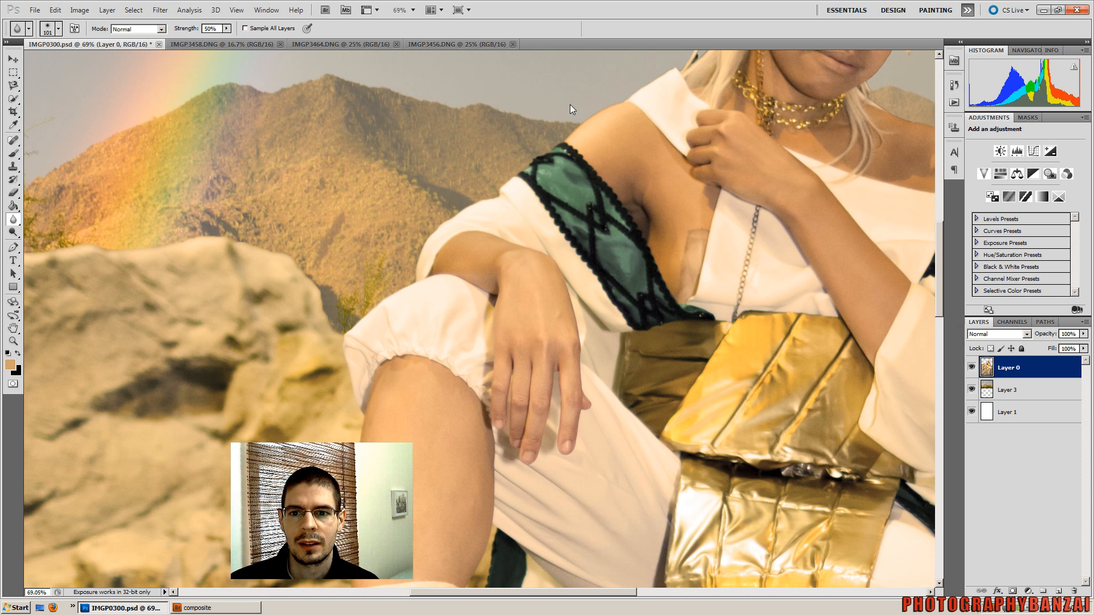
pyautogui.moveTo(945, 265); pyautogui.dragTo(945, 198)
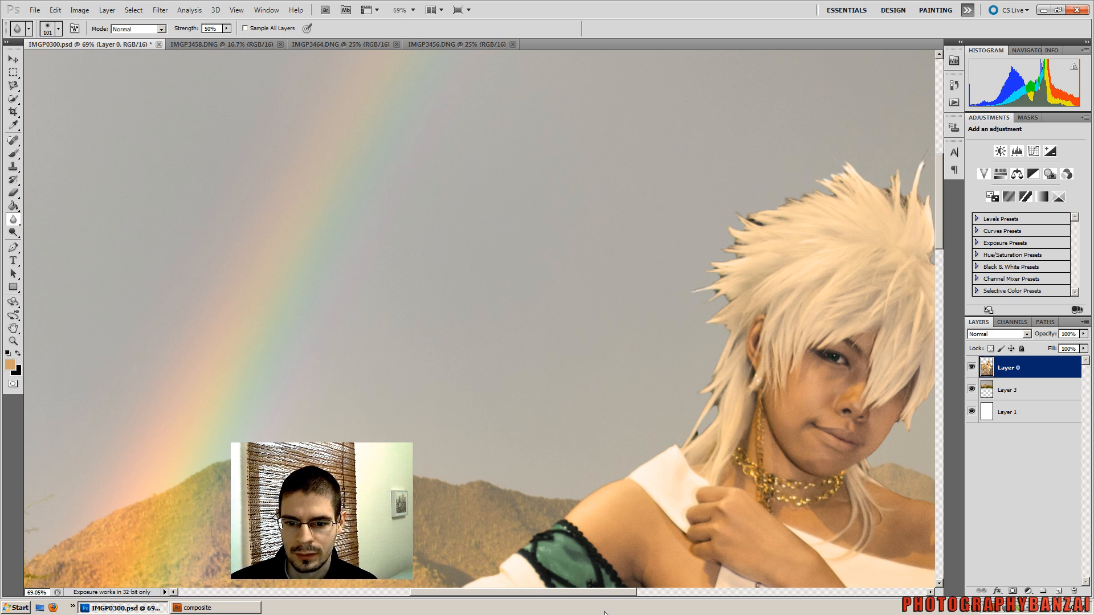
pyautogui.moveTo(606, 594); pyautogui.dragTo(674, 593)
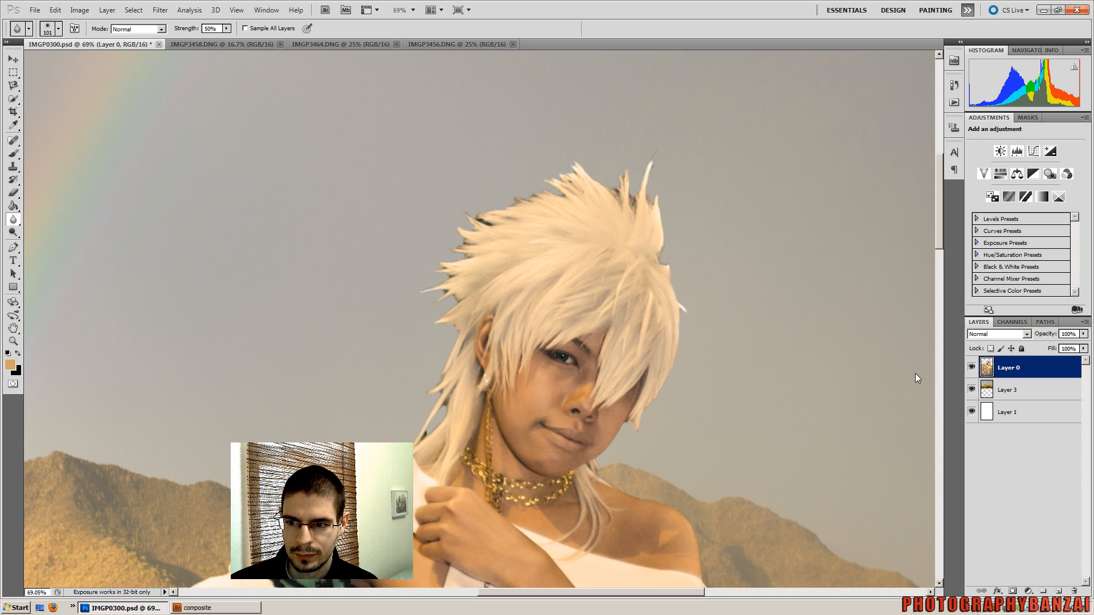
pyautogui.scroll(-5, 915, 373)
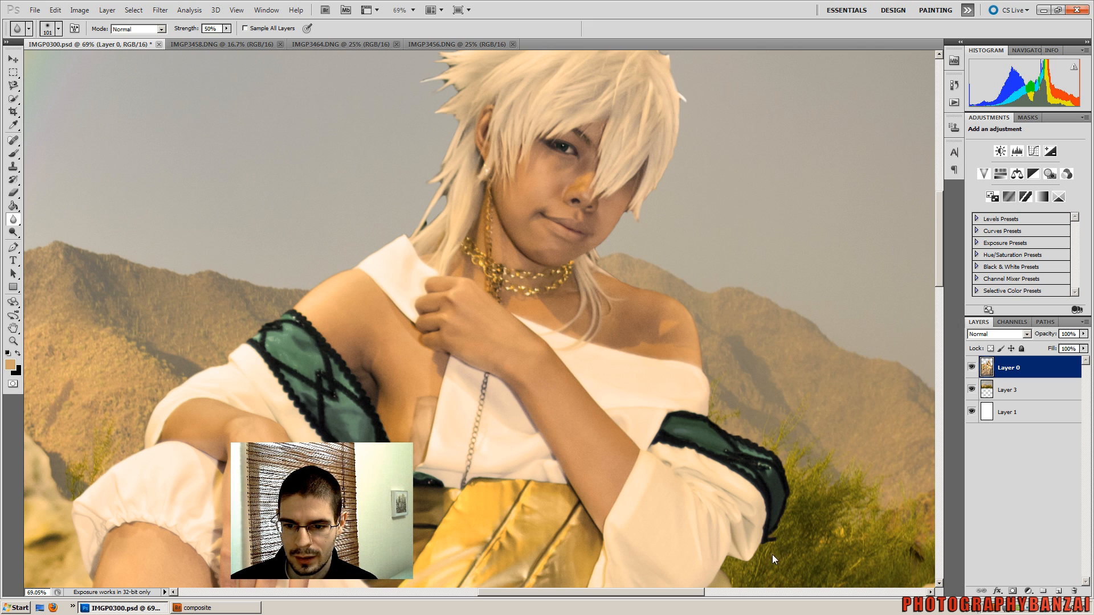
pyautogui.moveTo(940, 271); pyautogui.dragTo(938, 317)
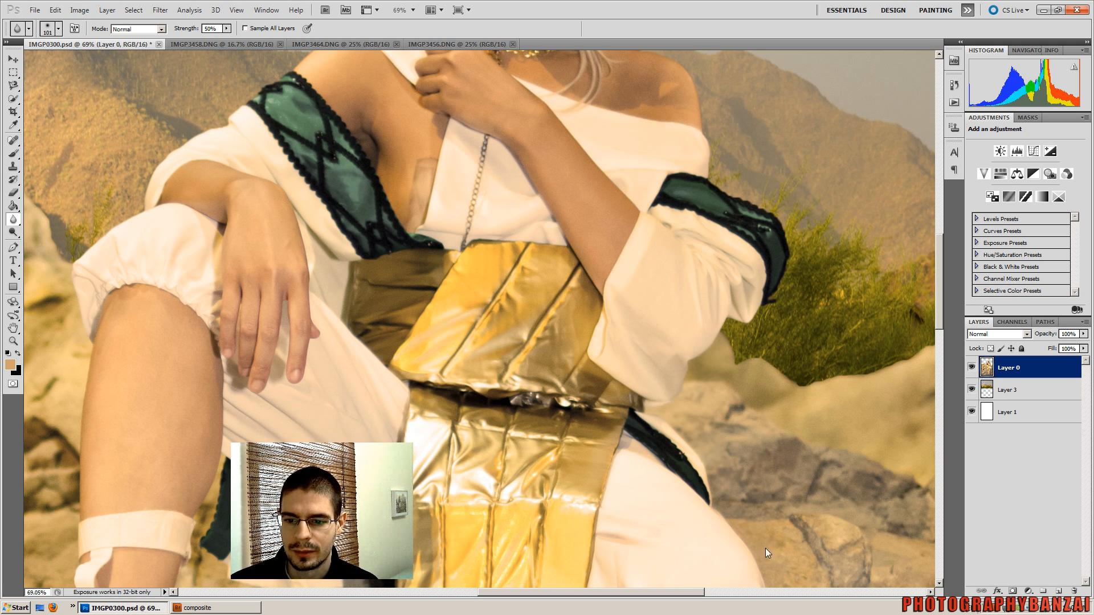
pyautogui.moveTo(696, 593); pyautogui.dragTo(735, 592)
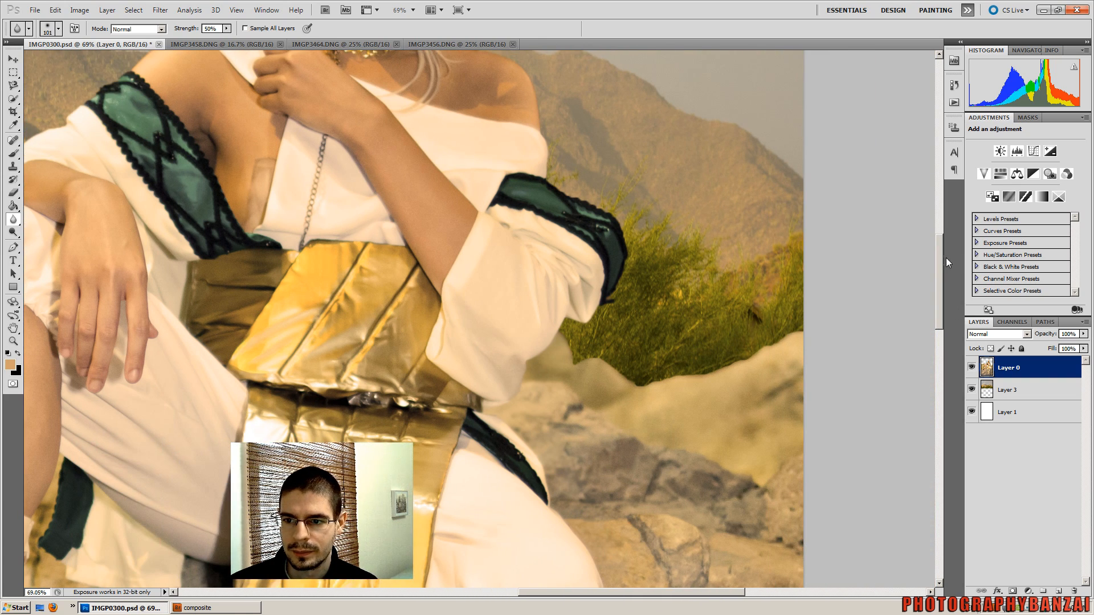
pyautogui.scroll(-3, 935, 281)
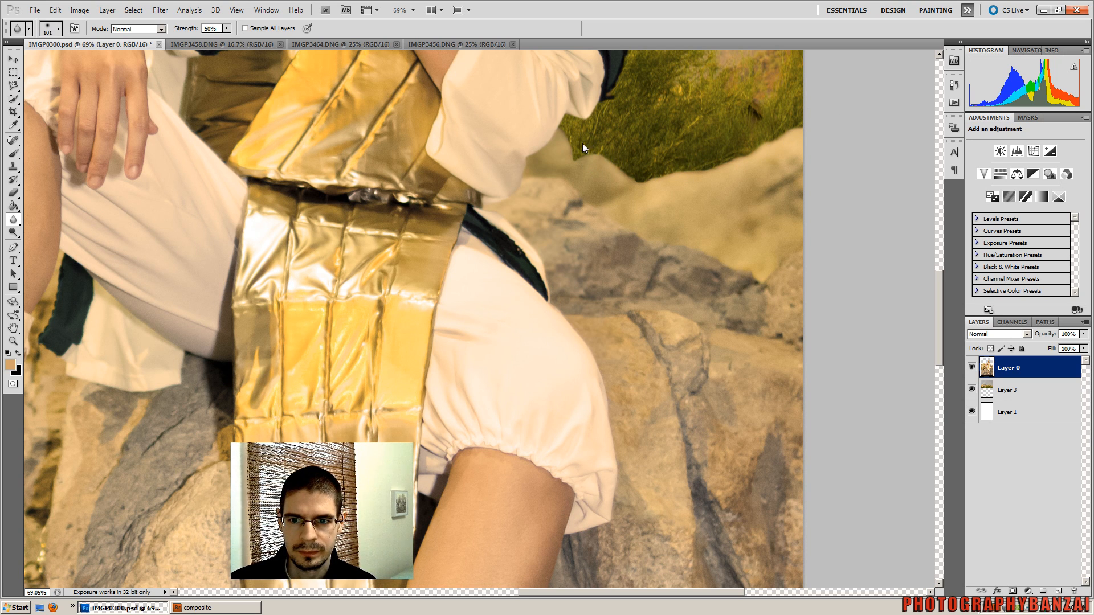
pyautogui.scroll(-5, 529, 273)
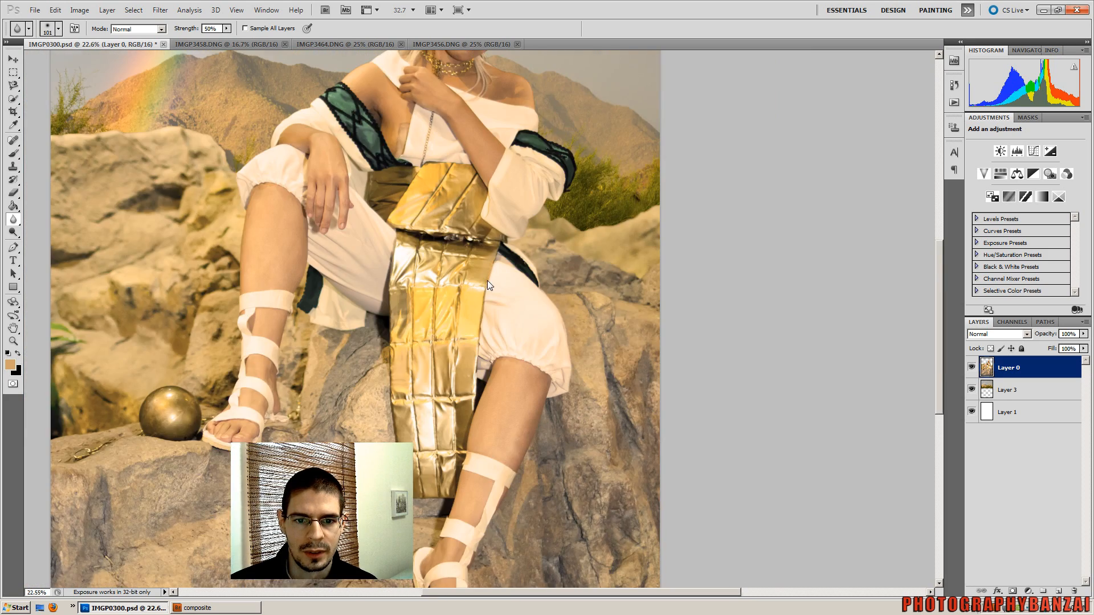
pyautogui.scroll(1, 566, 256)
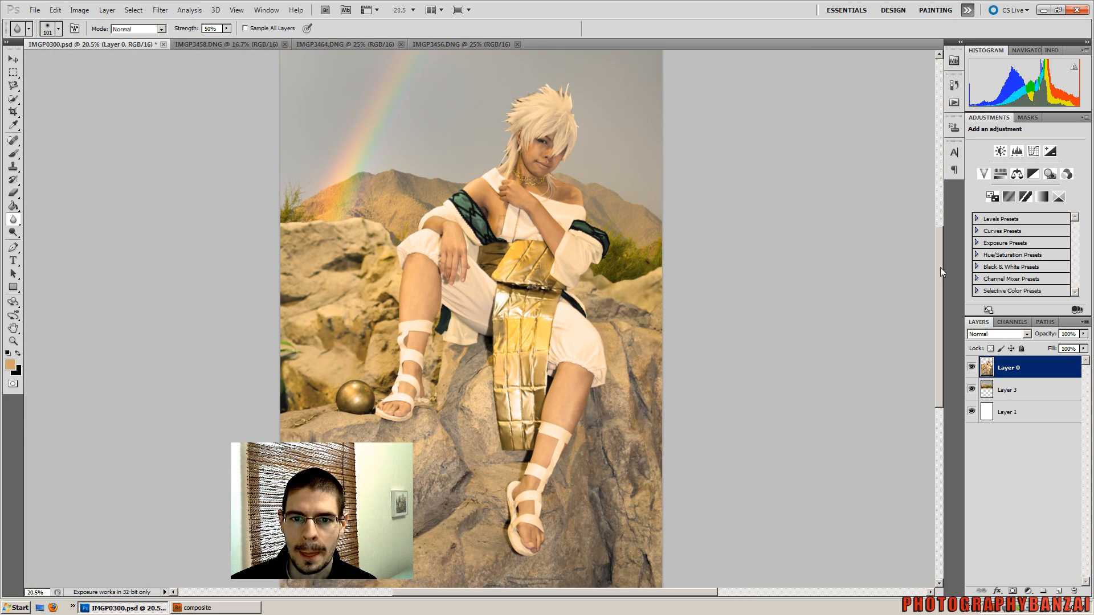
# - Start a Lens Blur on the Layer 3 rainbow landscape and set the iris shape to Octagon (8)
pyautogui.click(1024, 389)
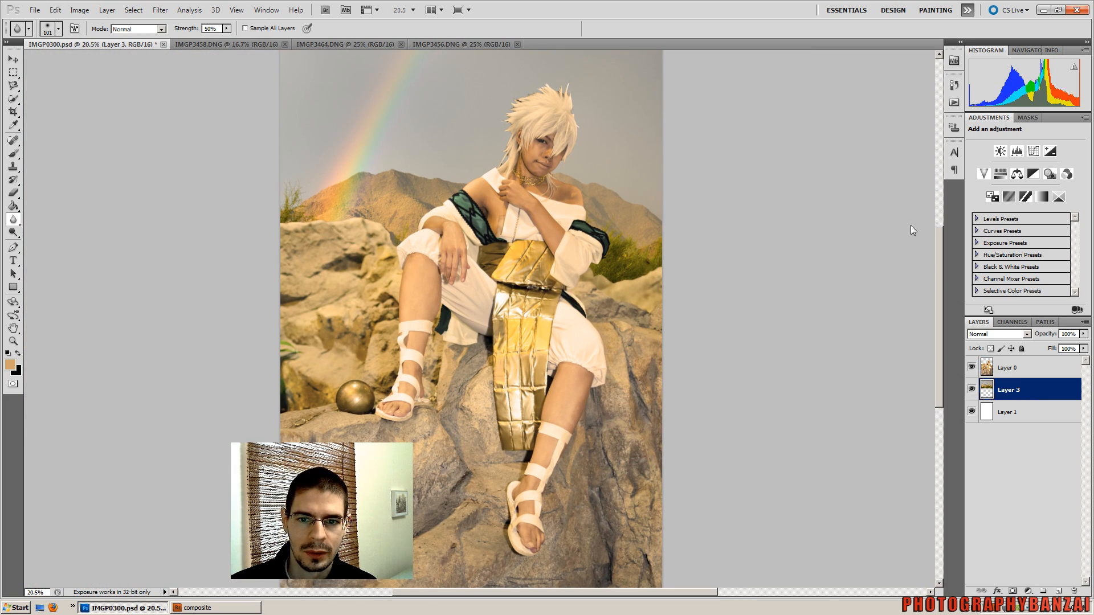
pyautogui.moveTo(941, 250); pyautogui.dragTo(939, 210)
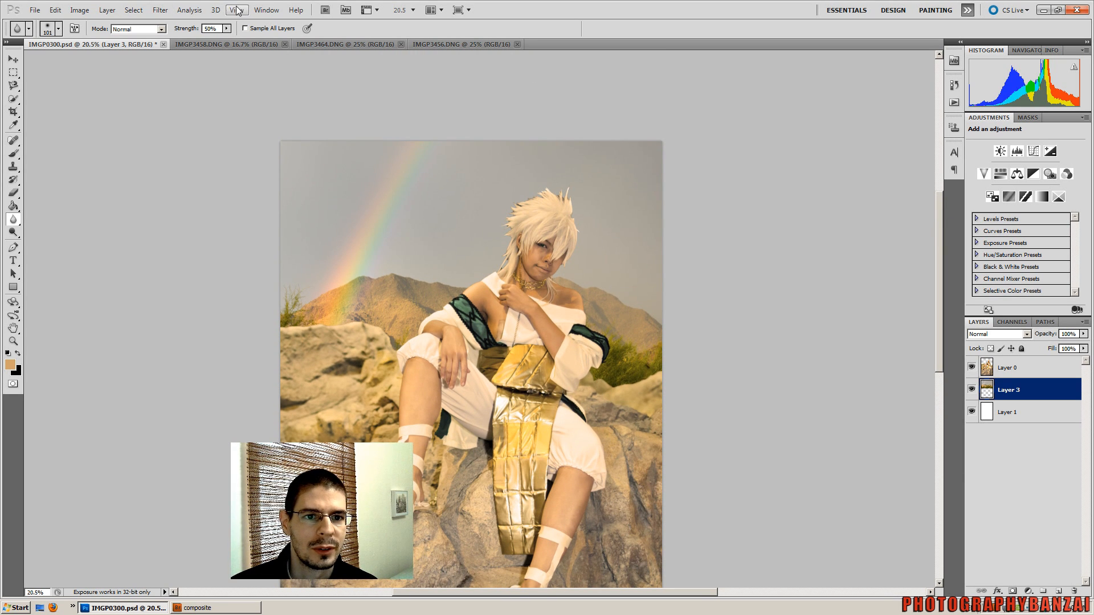
pyautogui.click(161, 11)
pyautogui.moveTo(204, 106)
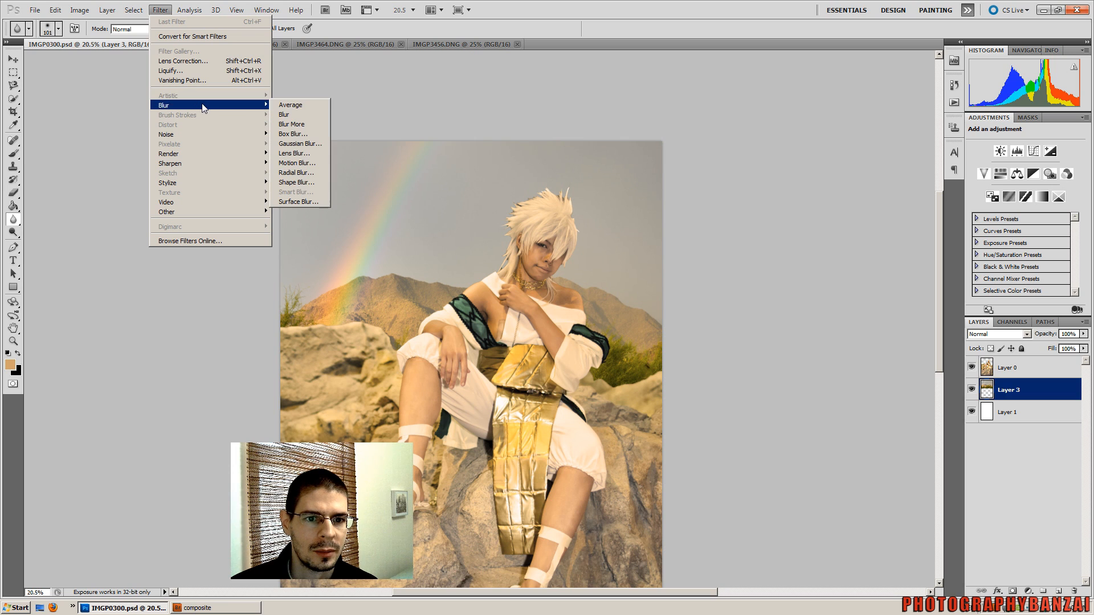
pyautogui.click(301, 154)
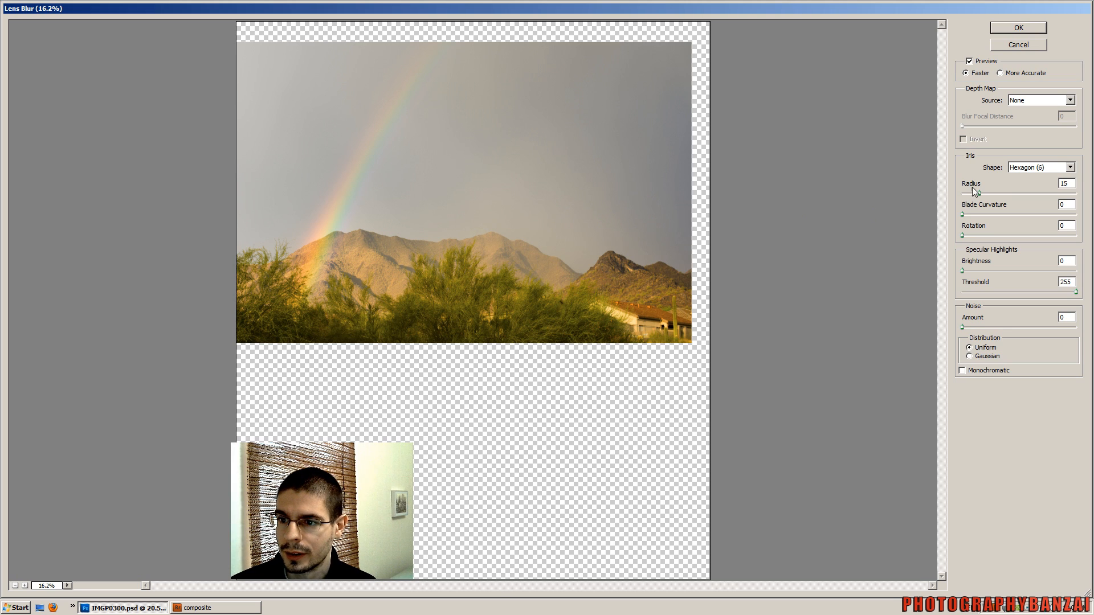
pyautogui.click(1070, 167)
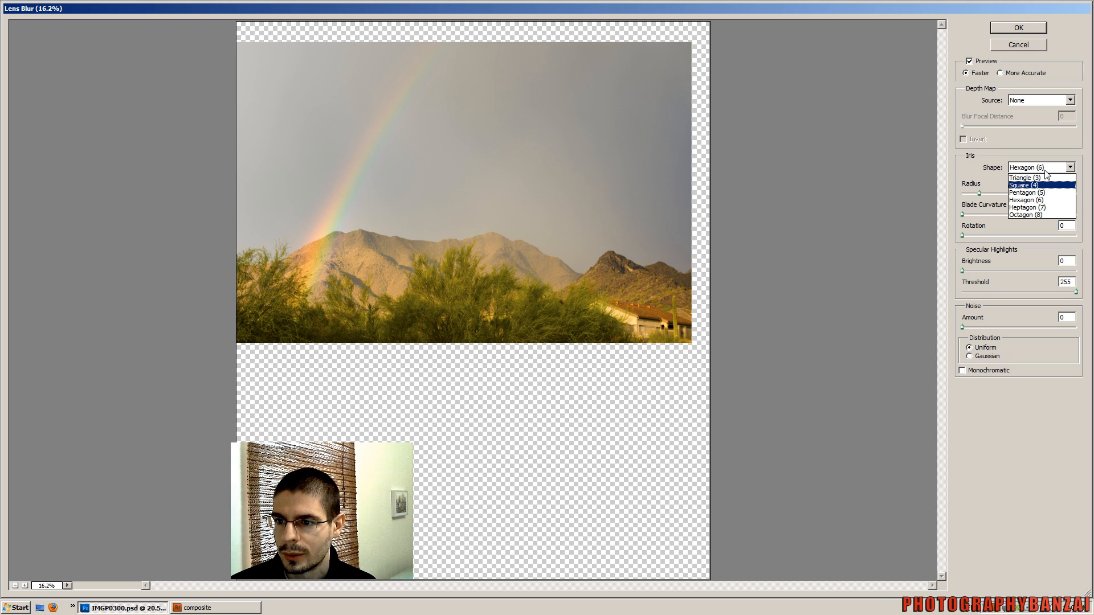
pyautogui.click(1033, 215)
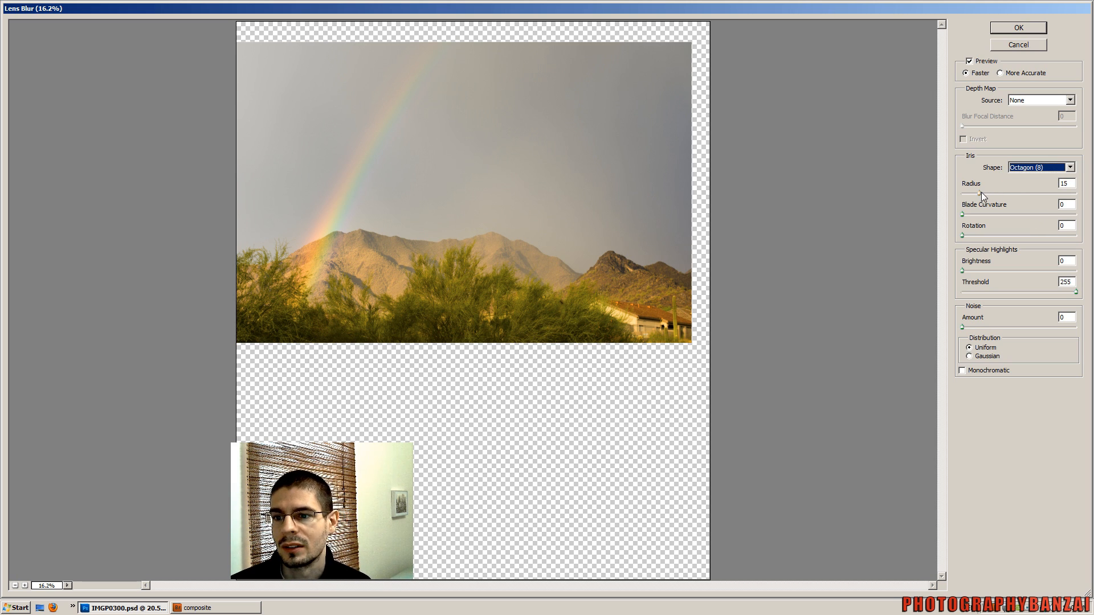
# - Set the Lens Blur radius to about 52 and blade curvature to 30, and apply the blur to the landscape
pyautogui.moveTo(980, 194); pyautogui.dragTo(1023, 190)
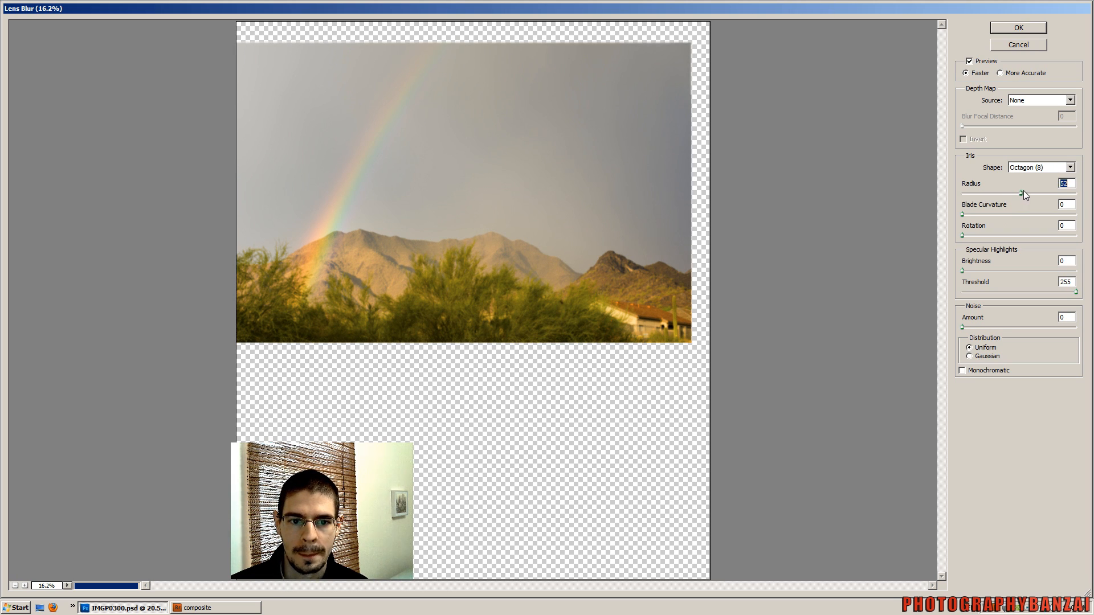
pyautogui.moveTo(963, 214); pyautogui.dragTo(967, 215)
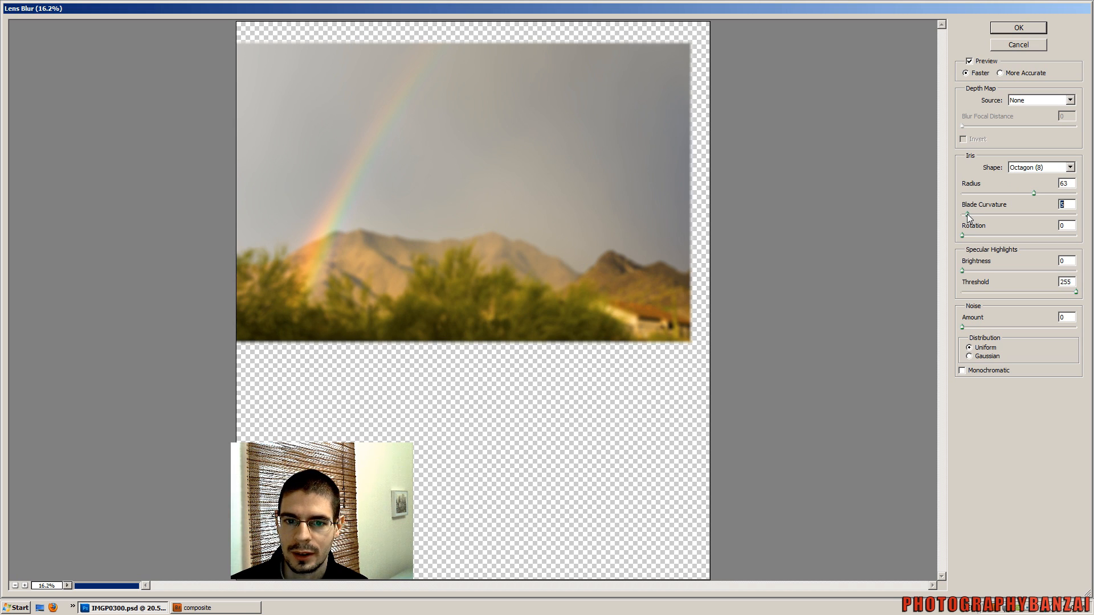
pyautogui.moveTo(966, 213); pyautogui.dragTo(976, 214)
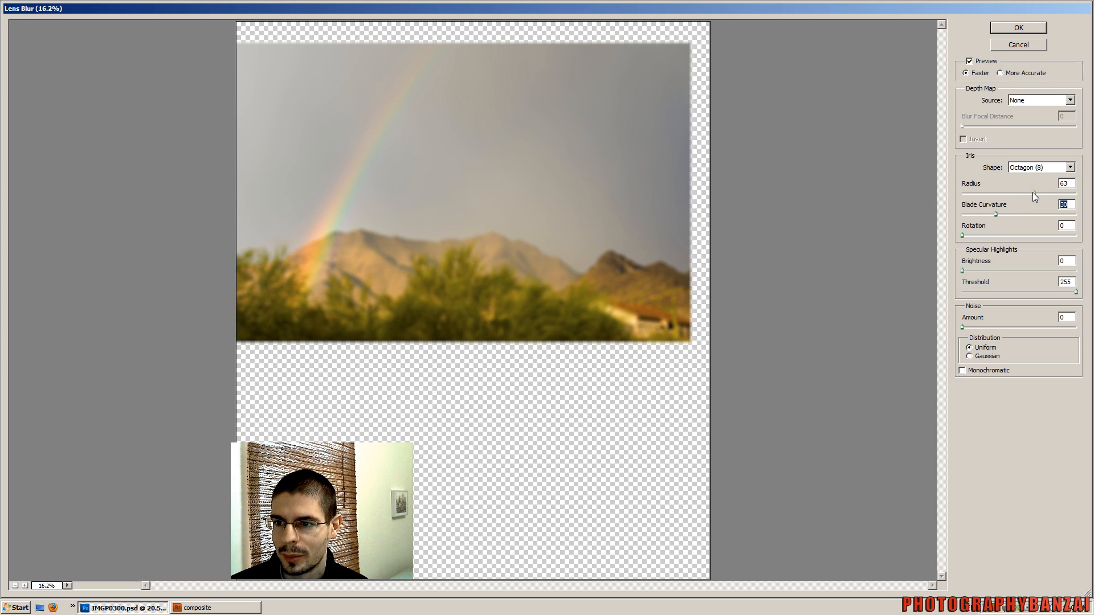
pyautogui.moveTo(1033, 192); pyautogui.dragTo(1018, 195)
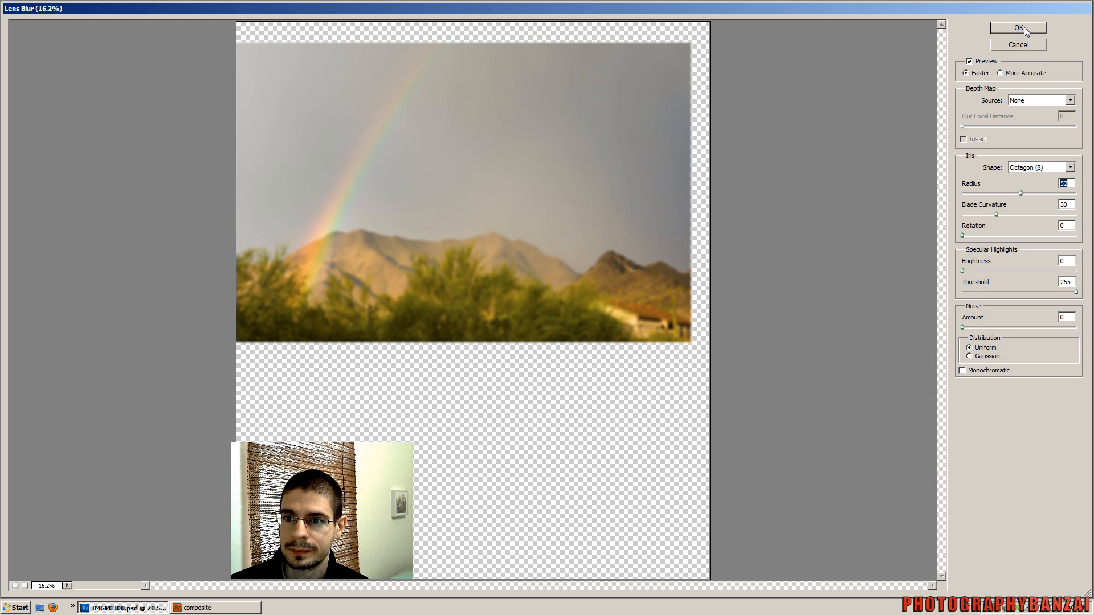
pyautogui.press('Return')
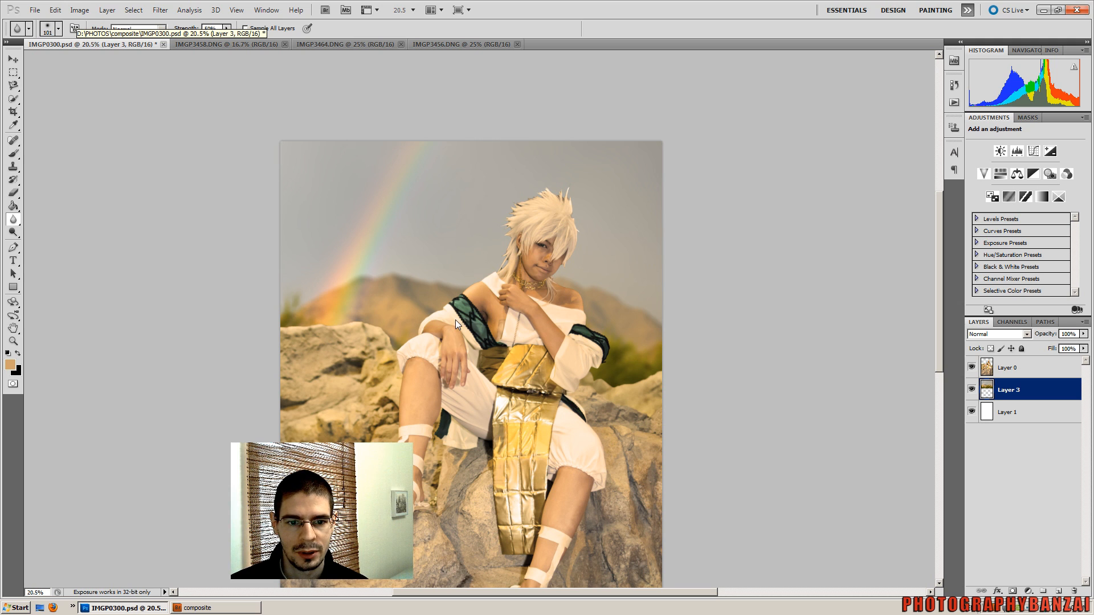
# - Check the blurred background behind the figure and save IMGP0300.psd
pyautogui.moveTo(939, 247); pyautogui.dragTo(584, 290)
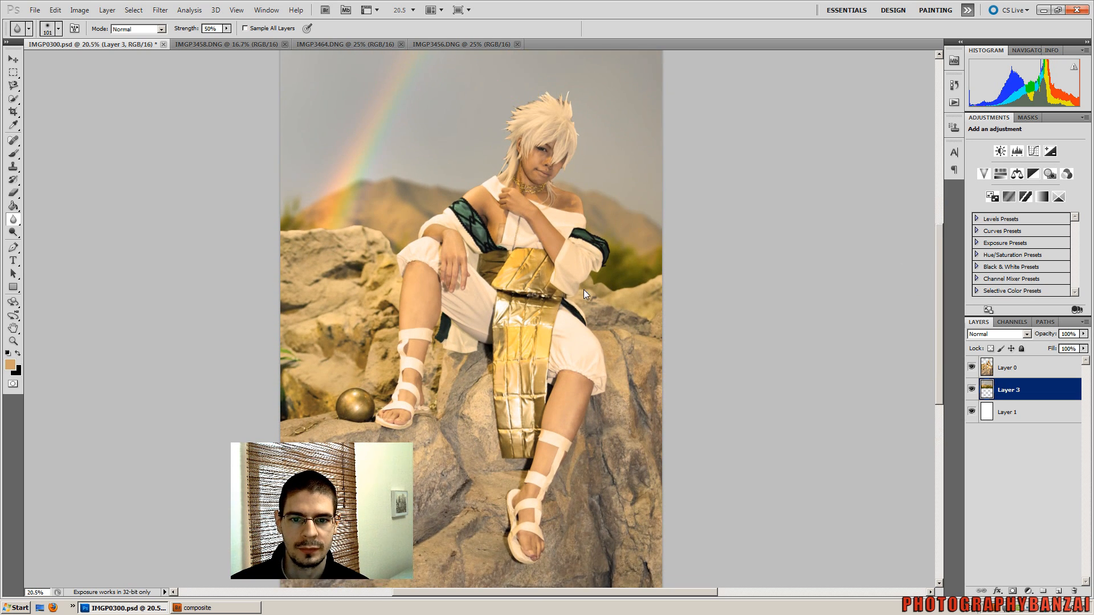
pyautogui.scroll(1, 578, 289)
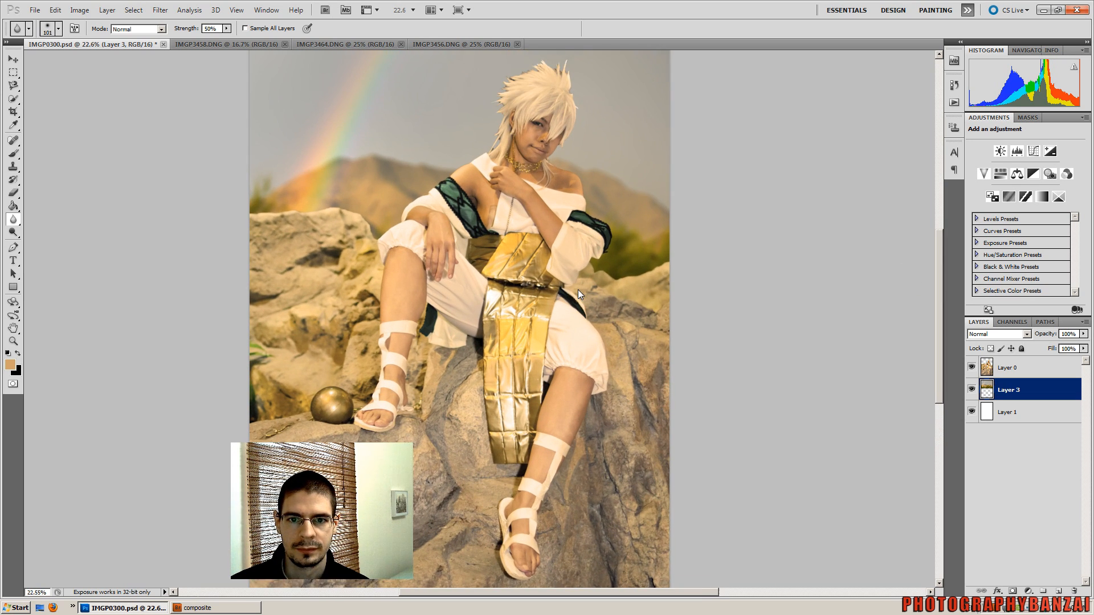
pyautogui.scroll(1, 577, 289)
pyautogui.click(34, 9)
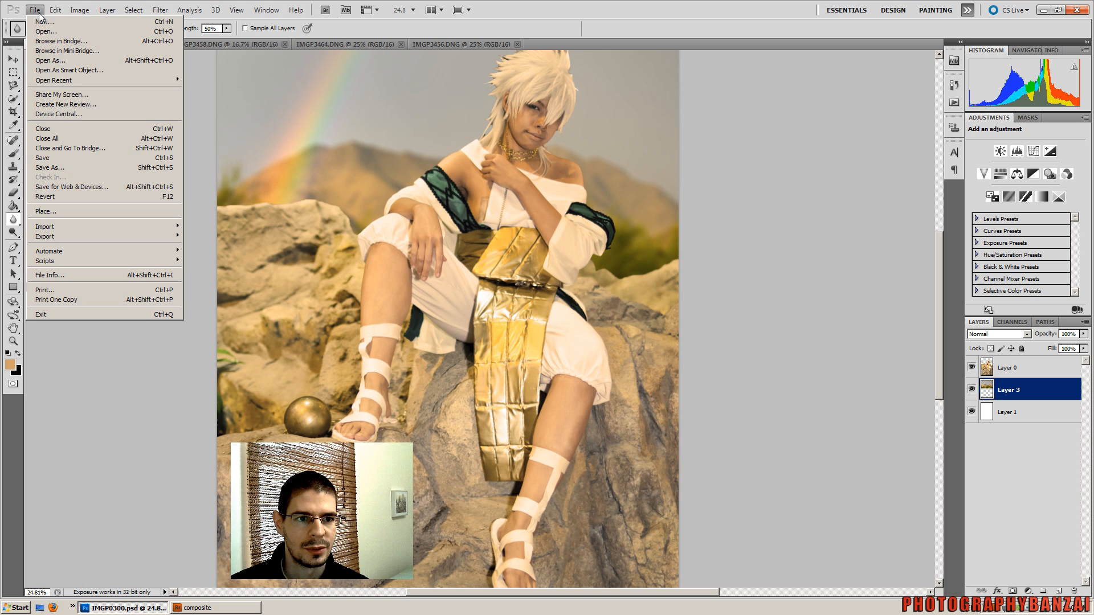
pyautogui.click(55, 158)
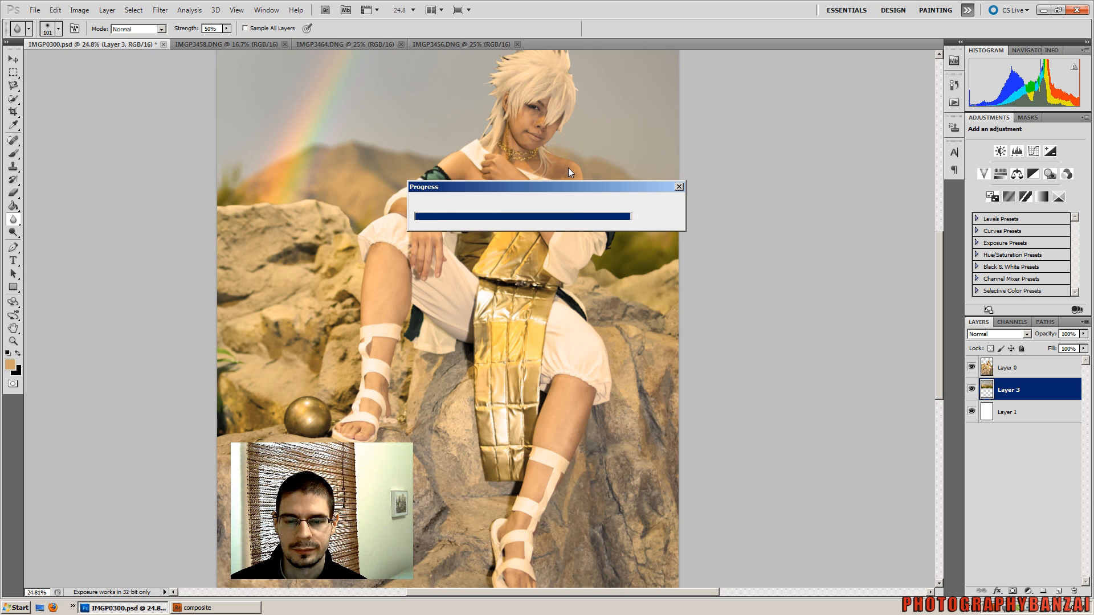
# - Activate the Eraser tool with a brush size of about 129 px and 0% hardness for the rock edge below the rainbow
pyautogui.scroll(1, 549, 183)
pyautogui.scroll(1, 549, 182)
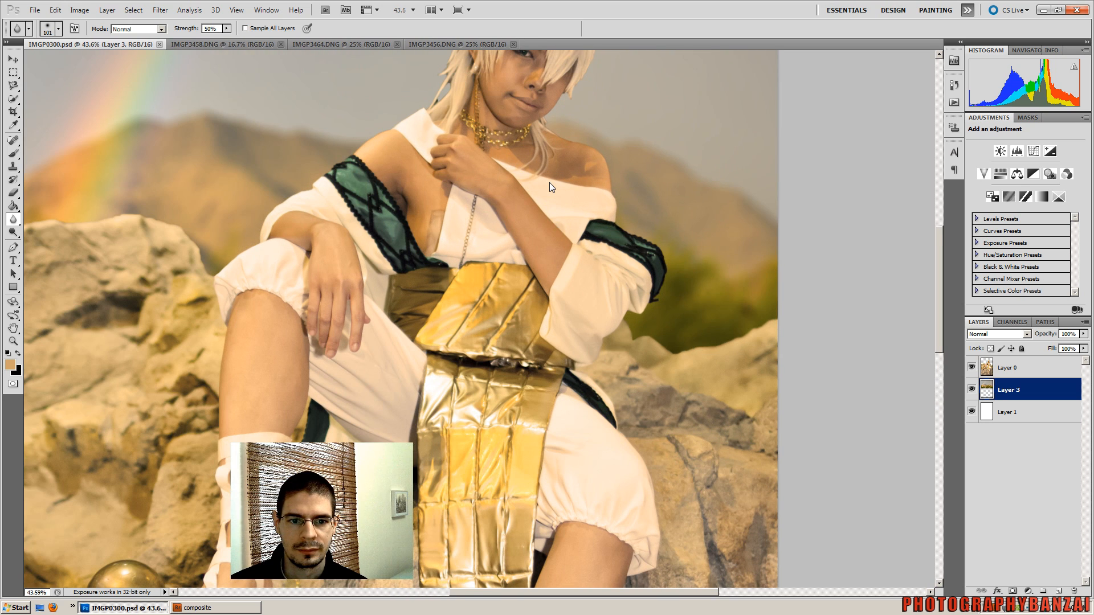
pyautogui.moveTo(491, 596); pyautogui.dragTo(386, 591)
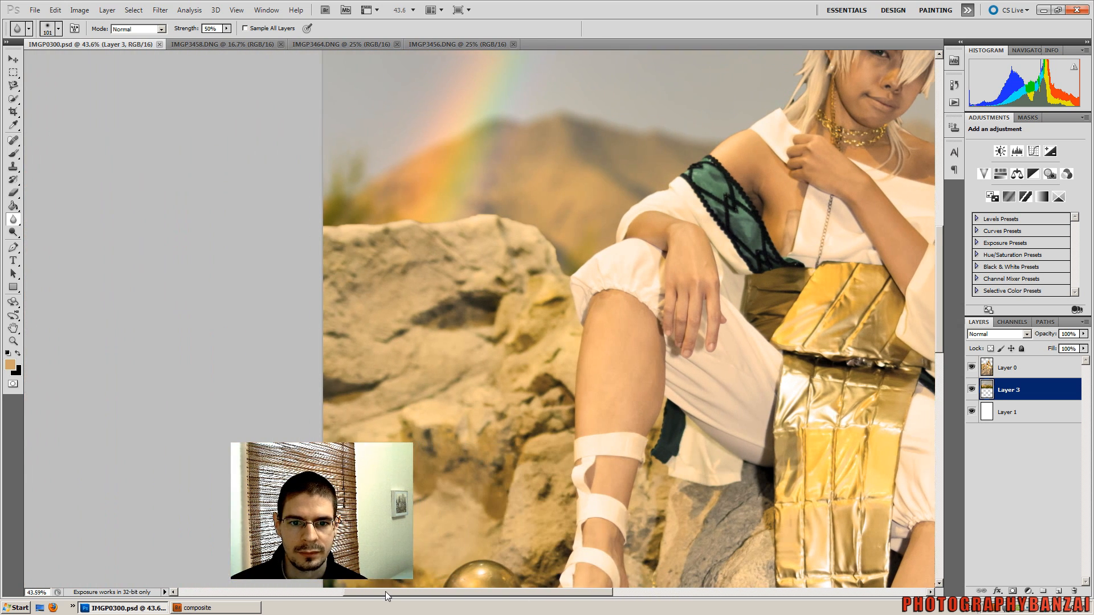
pyautogui.scroll(1, 538, 260)
pyautogui.scroll(1, 504, 189)
pyautogui.scroll(1, 504, 189)
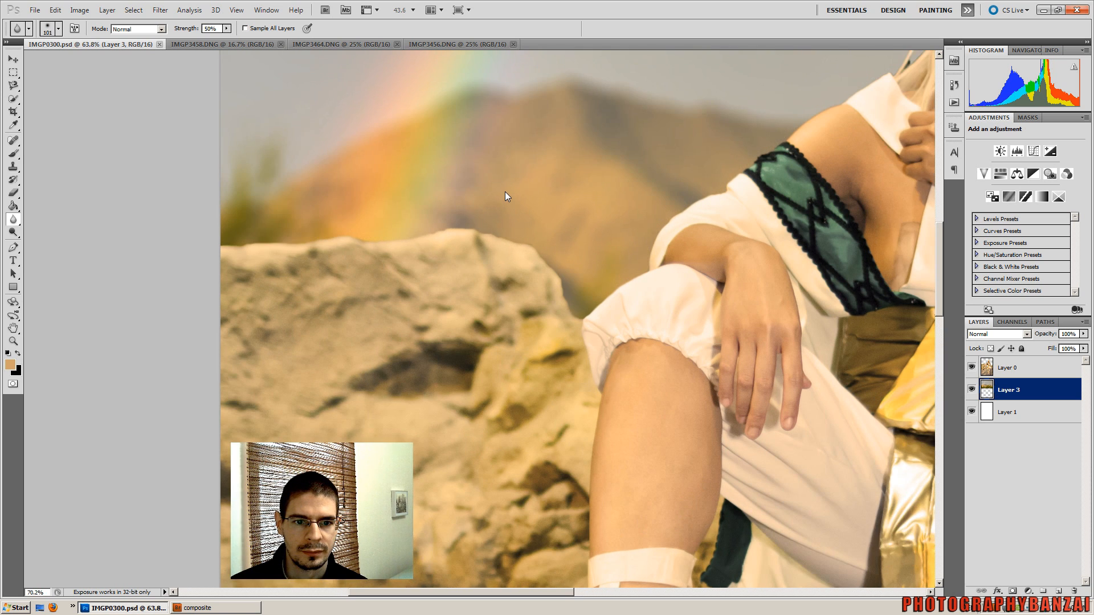
pyautogui.scroll(1, 505, 192)
pyautogui.scroll(1, 648, 204)
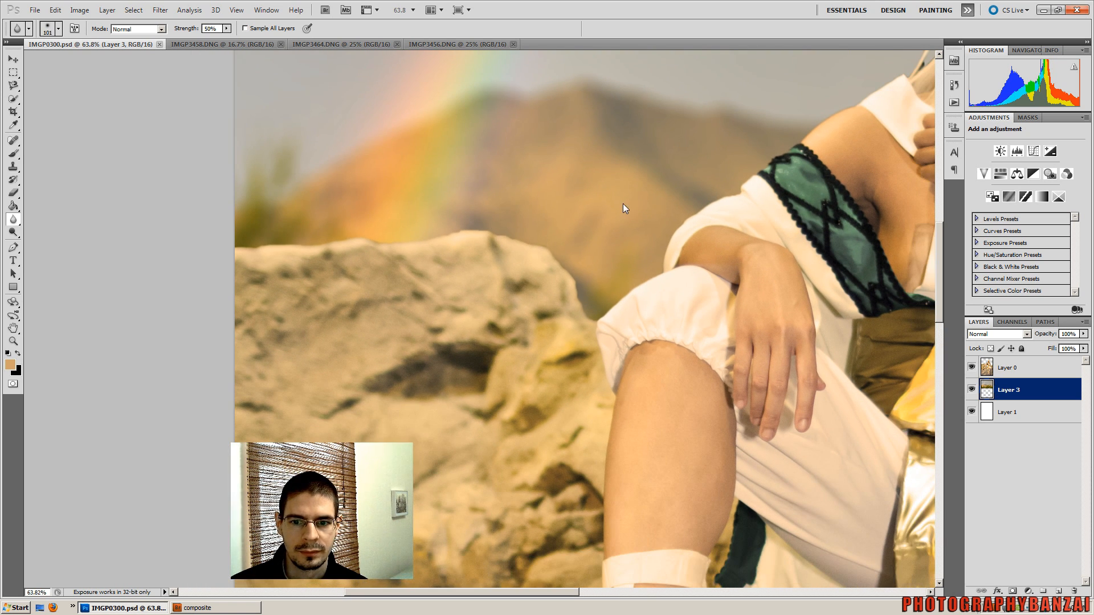
pyautogui.click(13, 221)
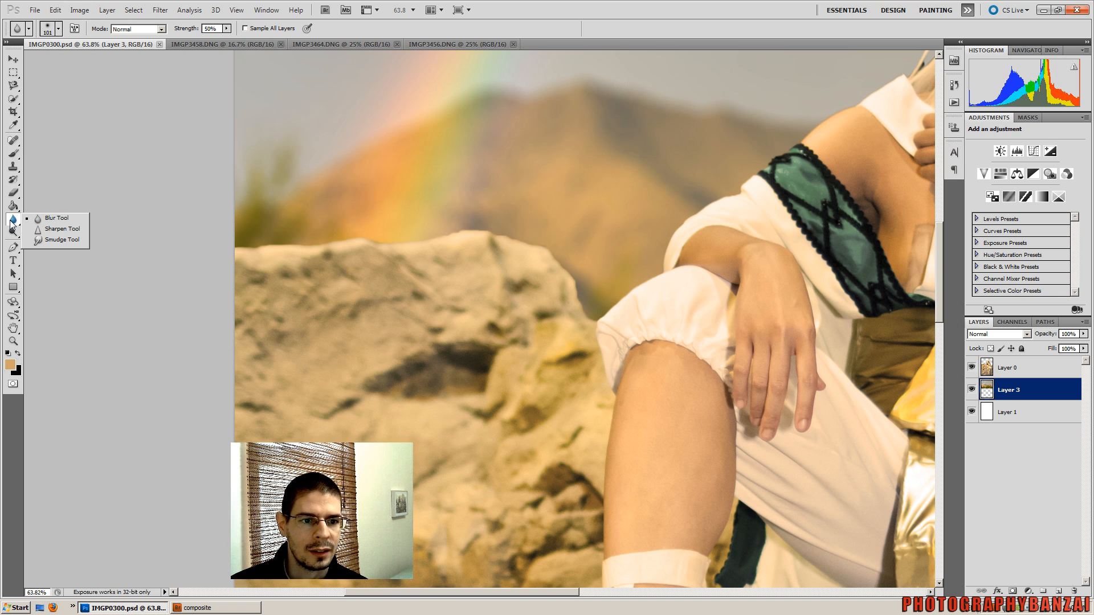
pyautogui.click(14, 193)
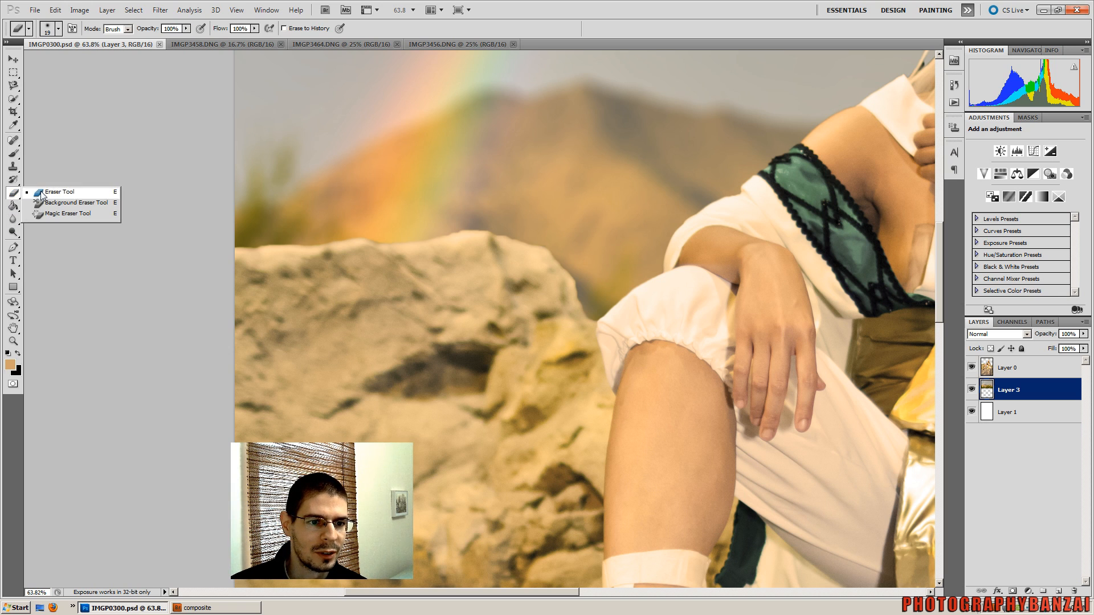
pyautogui.click(58, 28)
pyautogui.moveTo(71, 64); pyautogui.dragTo(83, 64)
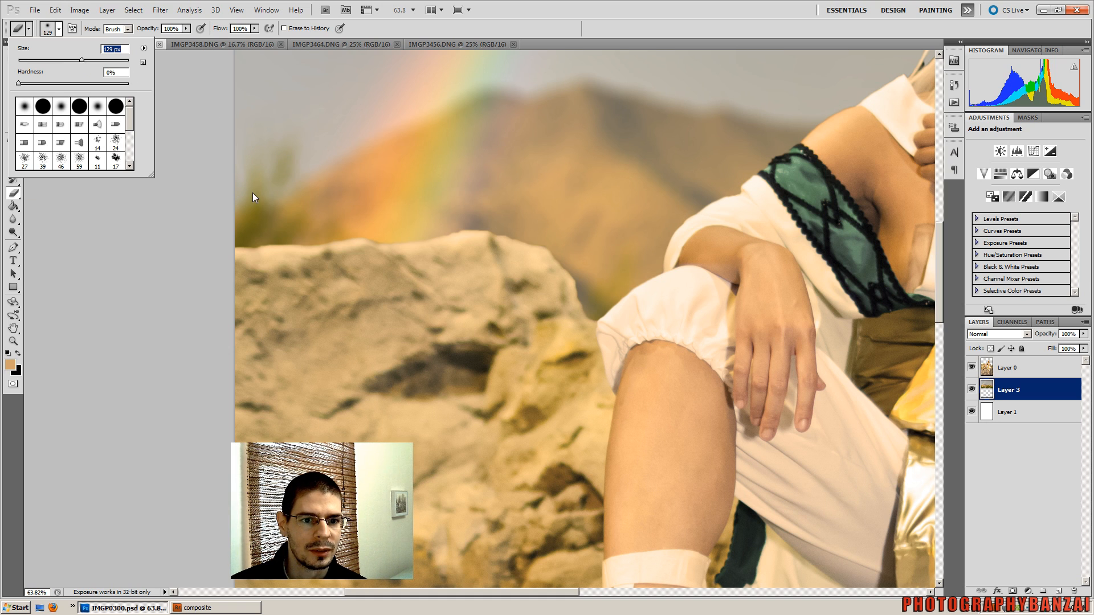
# - Undo the stray erasure on Layer 3 and erase just above the rock edge near the green bush on Layer 0
pyautogui.click(418, 28)
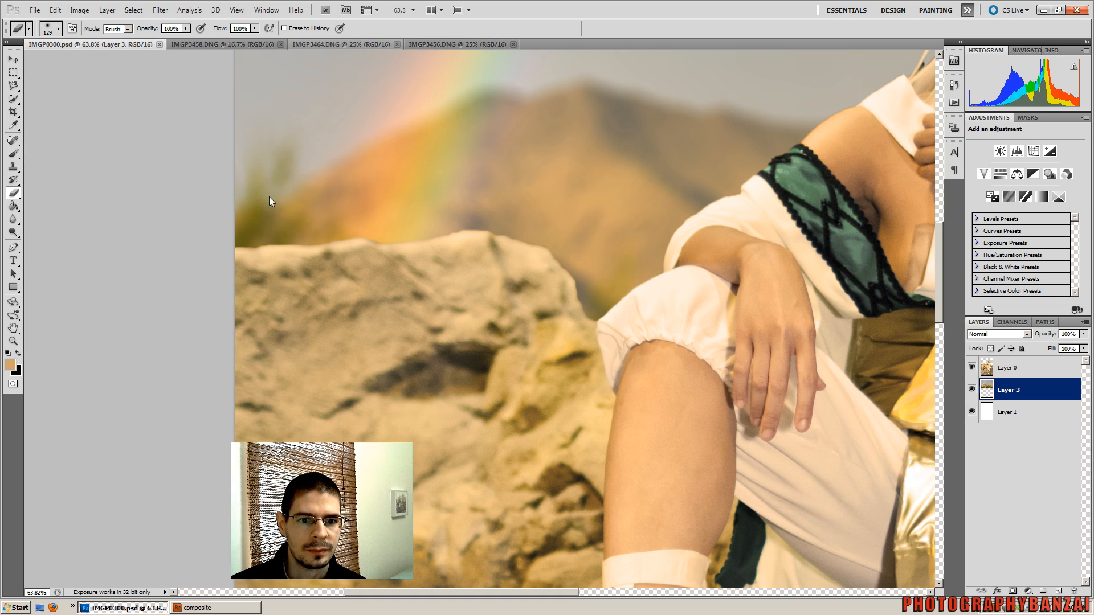
pyautogui.click(257, 225)
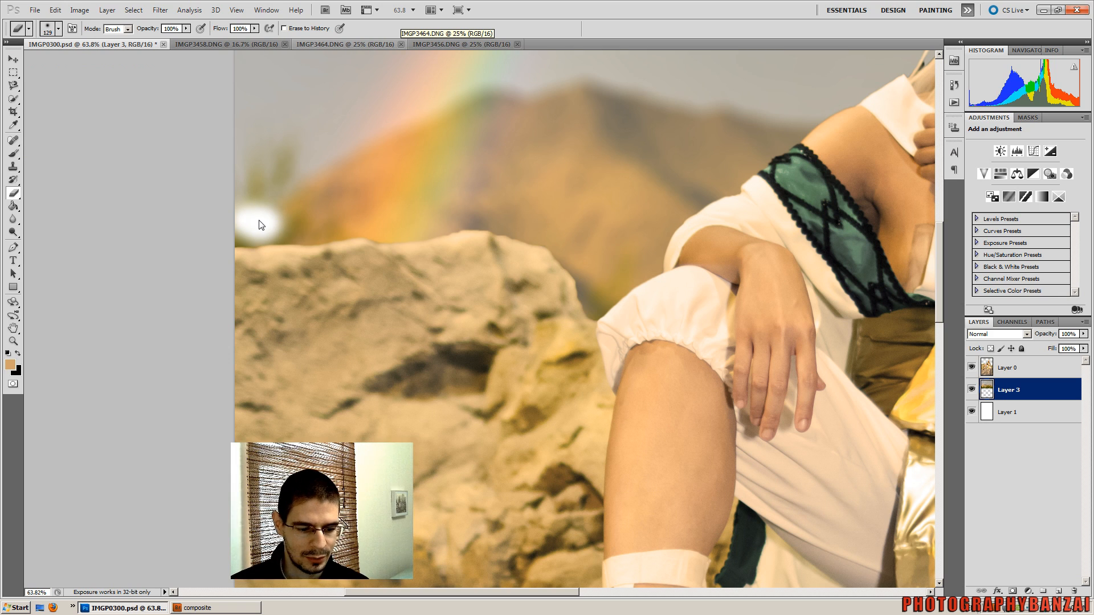
pyautogui.hotkey('ctrl', 'z')
pyautogui.click(1047, 374)
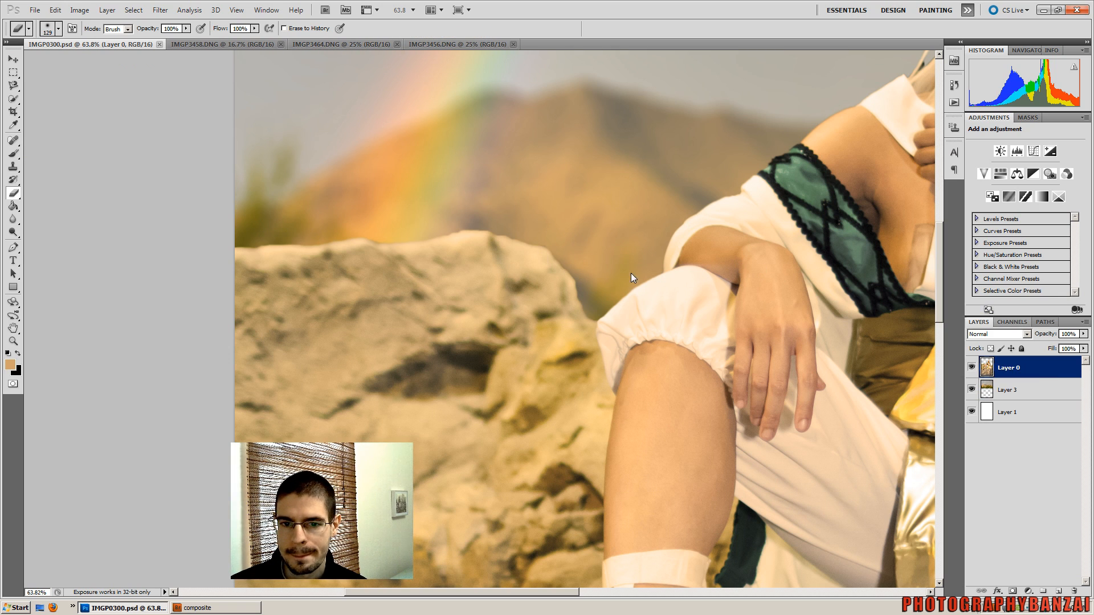
pyautogui.click(248, 219)
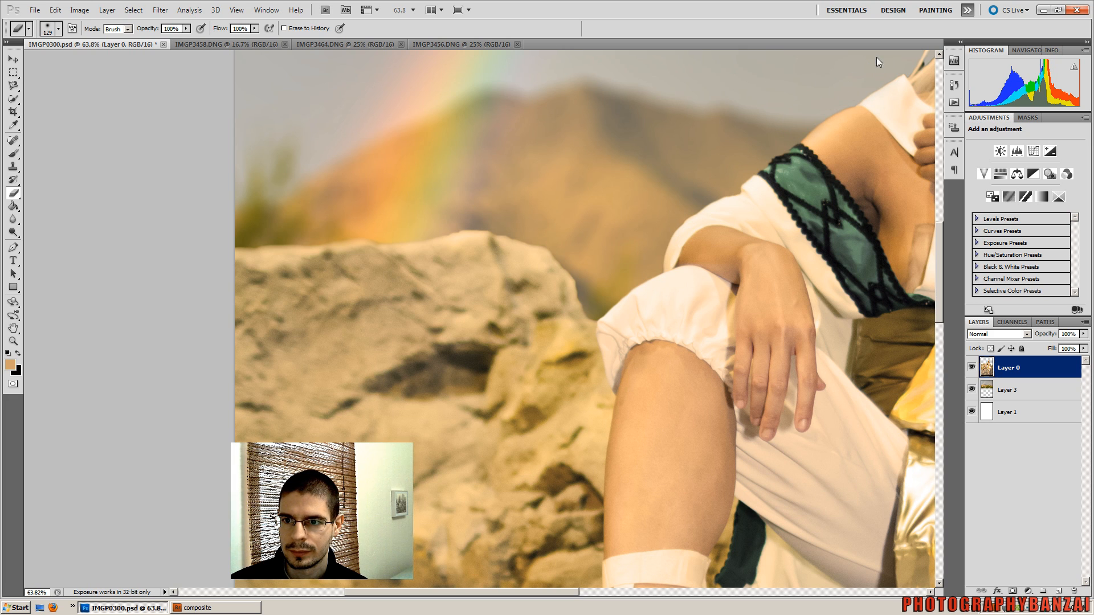
# - Inspect the cutout's outline against the blurred landscape, from the knee and sleeves up to the shoulders and hair
pyautogui.moveTo(532, 591); pyautogui.dragTo(652, 593)
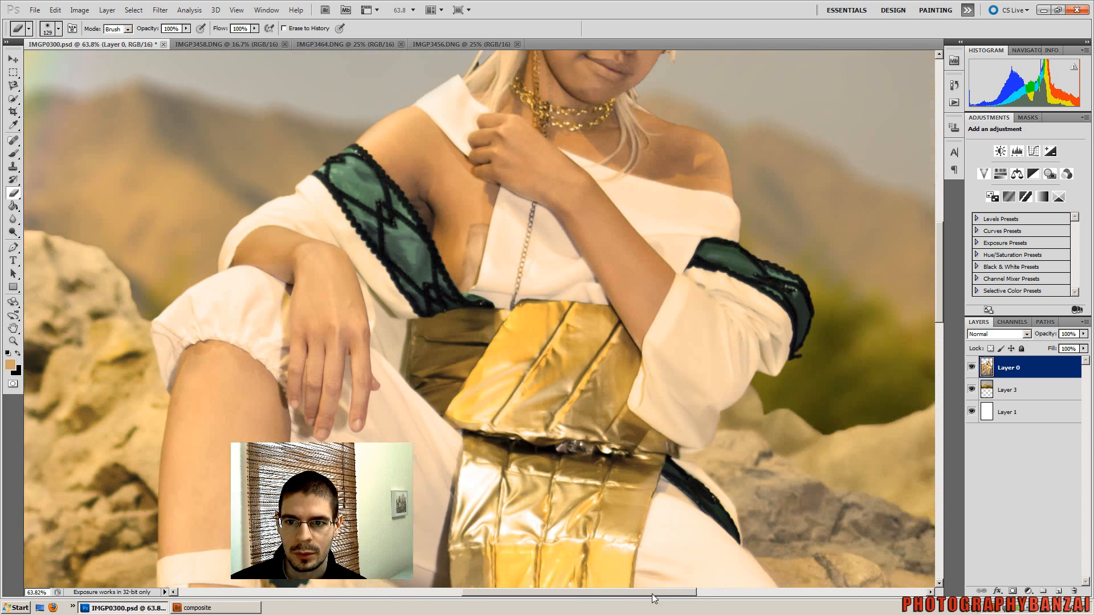
pyautogui.moveTo(937, 231); pyautogui.dragTo(939, 186)
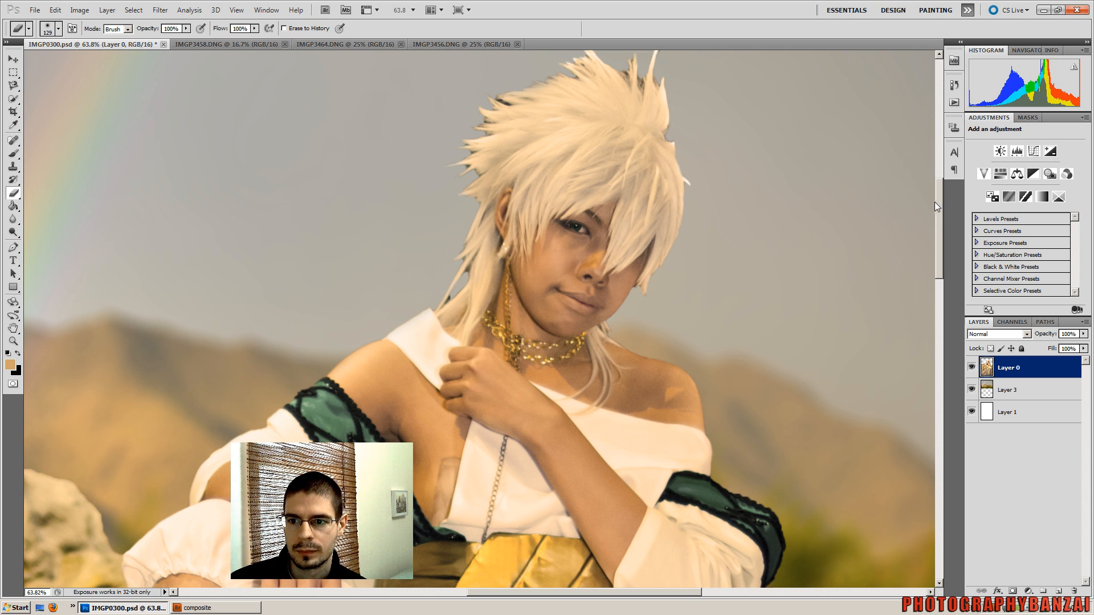
pyautogui.scroll(5, 940, 175)
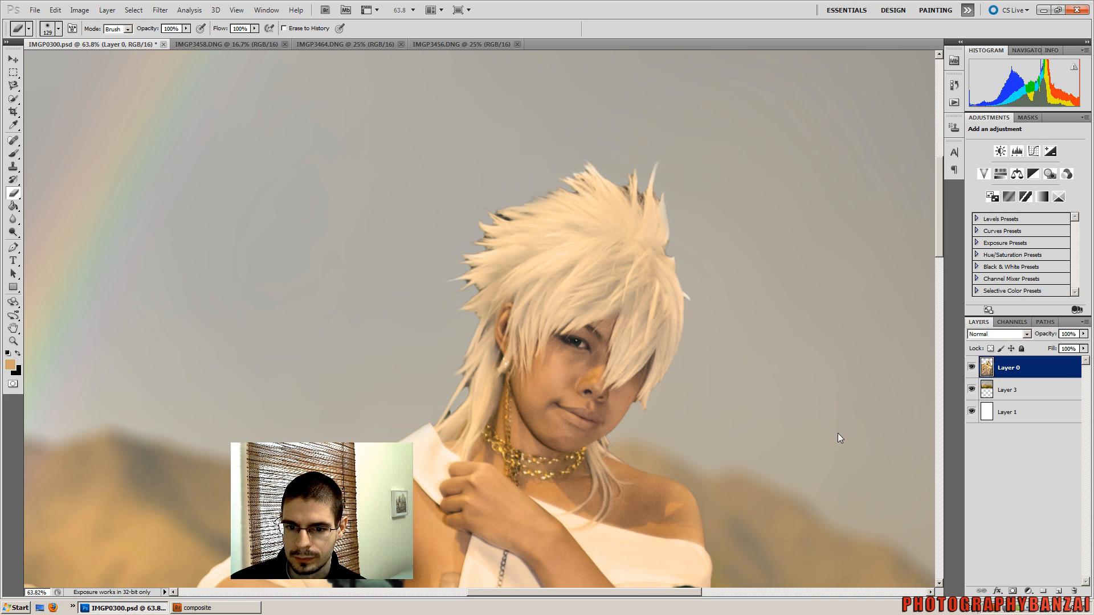
pyautogui.moveTo(937, 225); pyautogui.dragTo(938, 276)
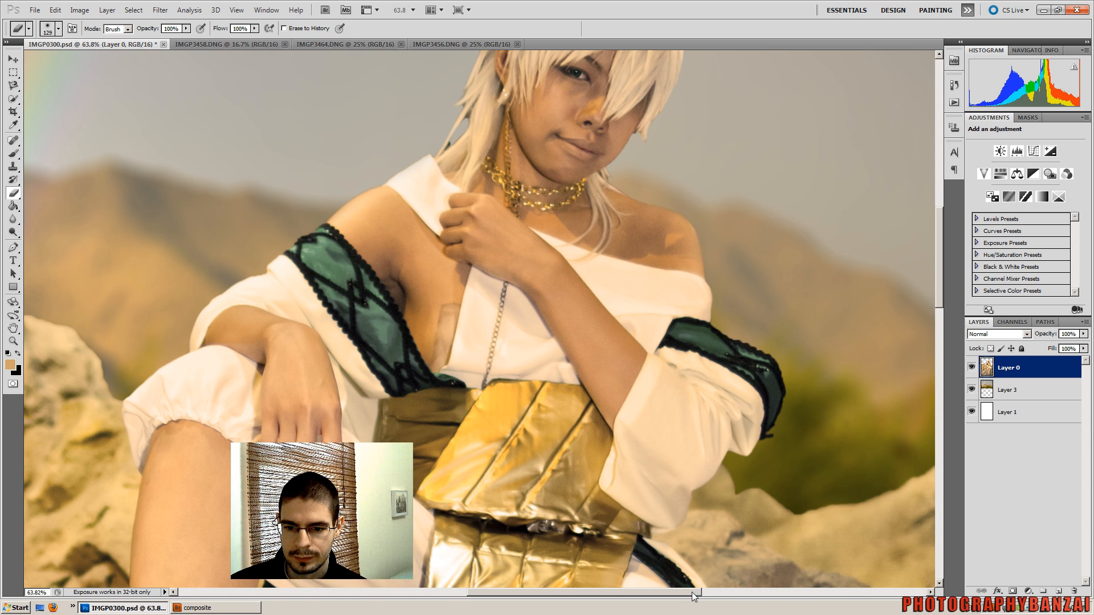
pyautogui.moveTo(692, 592); pyautogui.dragTo(732, 593)
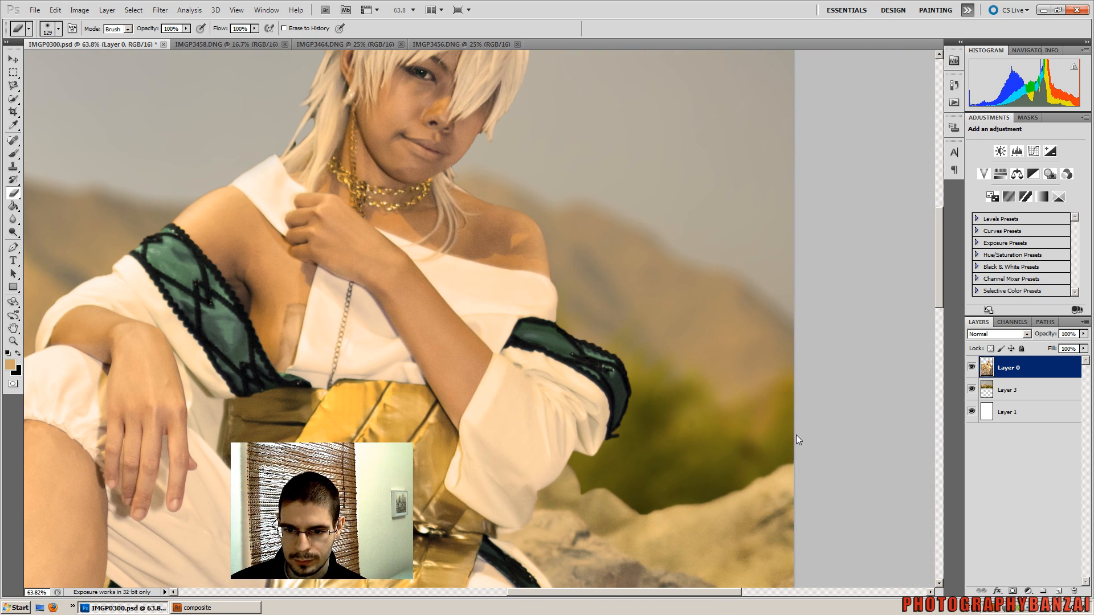
pyautogui.scroll(-4, 483, 230)
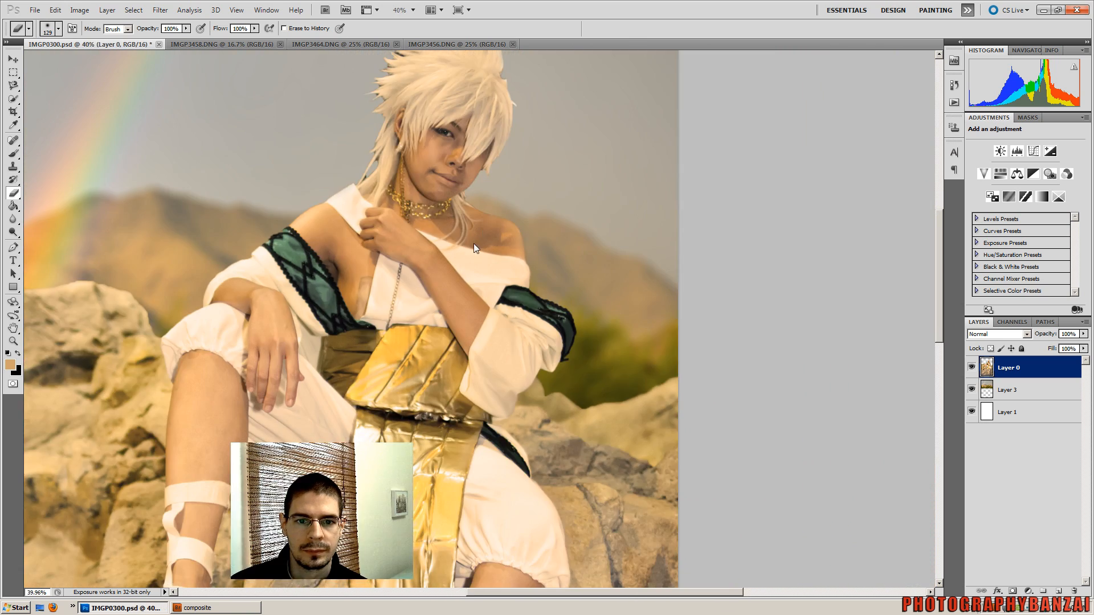
pyautogui.scroll(5, 467, 101)
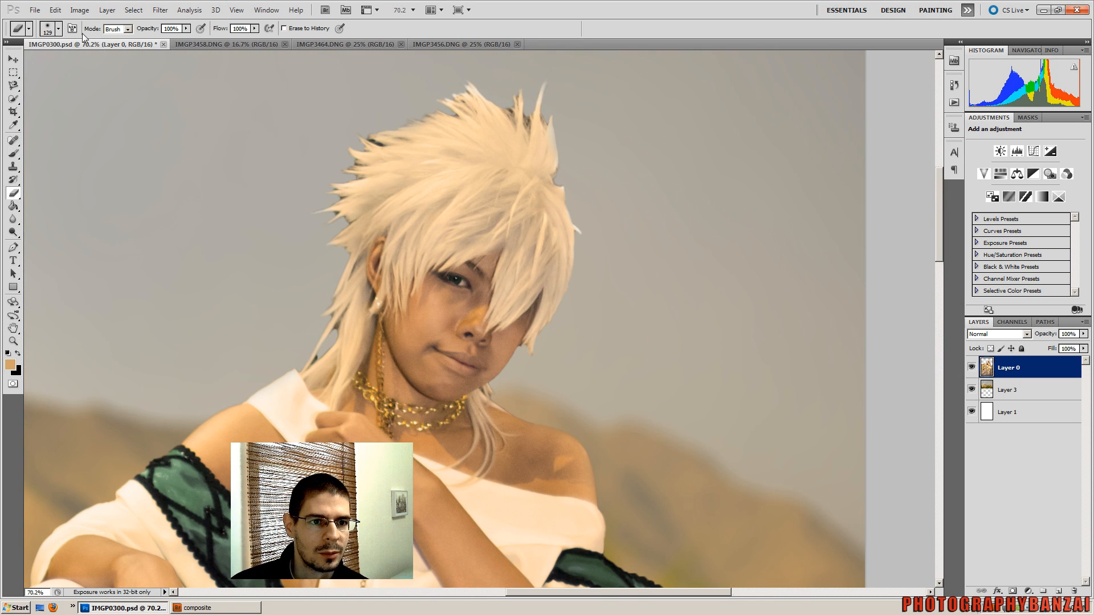
# - Reduce the Eraser brush to 13 px and erase the leftover fringe between the hair spikes at the top of the head
pyautogui.click(58, 28)
pyautogui.click(41, 59)
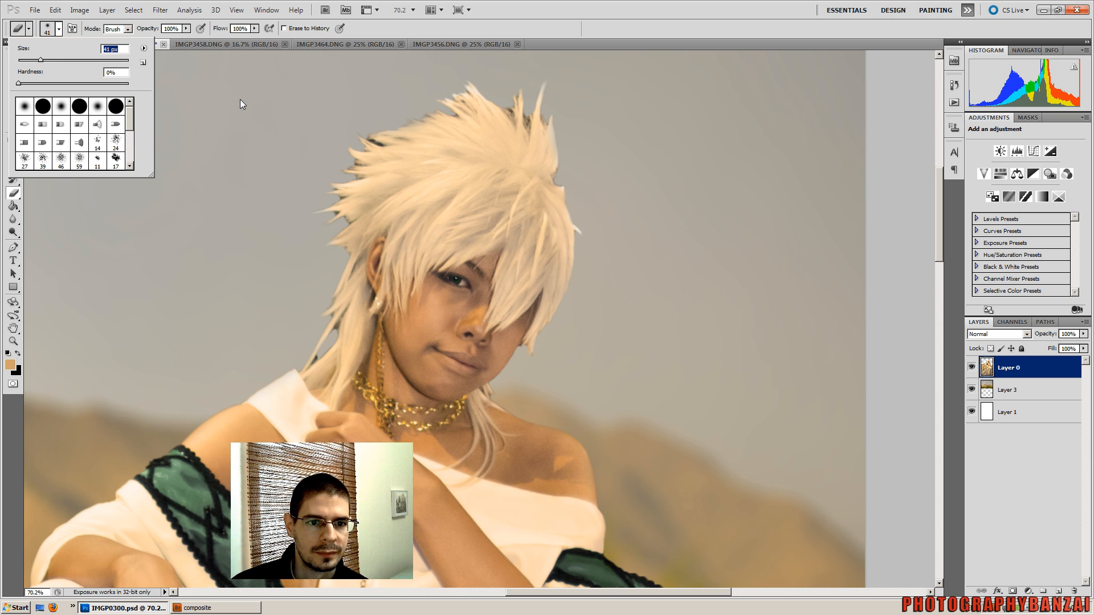
pyautogui.moveTo(41, 60); pyautogui.dragTo(26, 60)
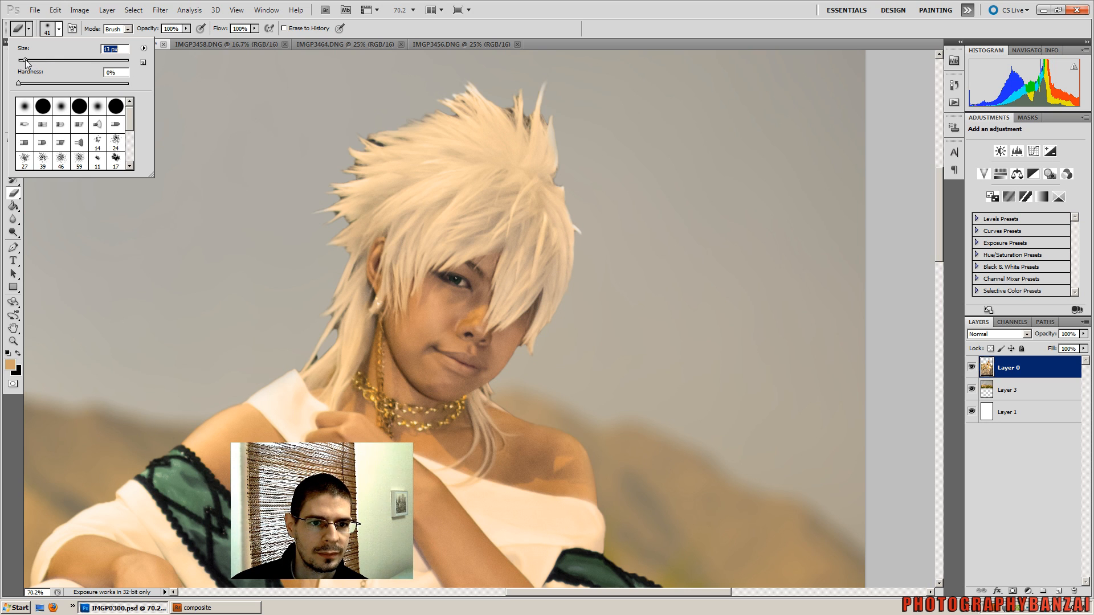
pyautogui.click(537, 102)
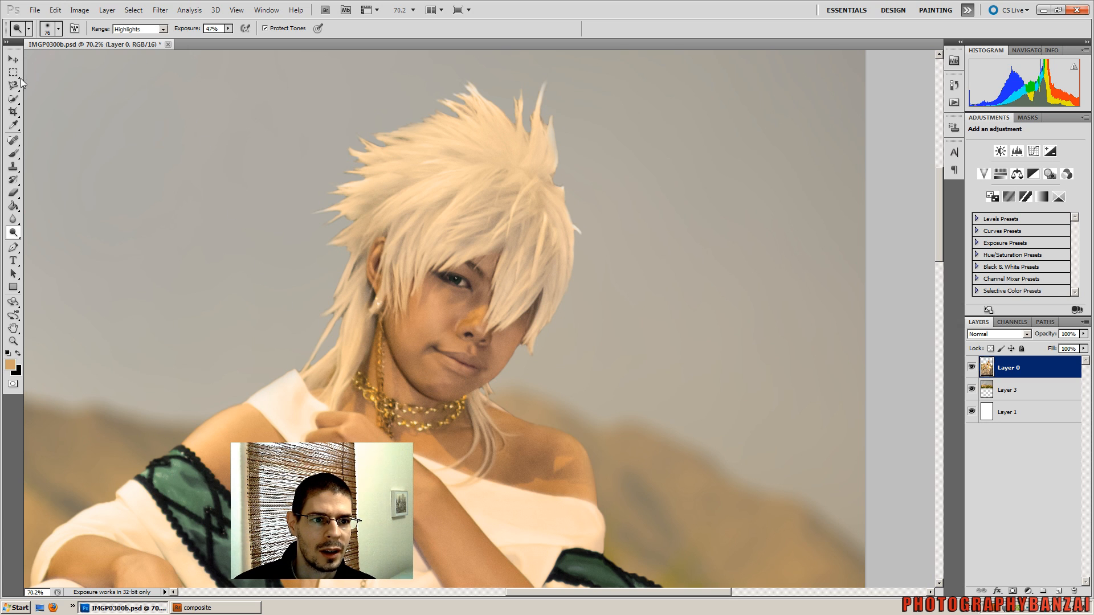
# - Activate the Dodge tool for highlights and set its exposure to 19%
pyautogui.click(15, 236)
pyautogui.click(59, 236)
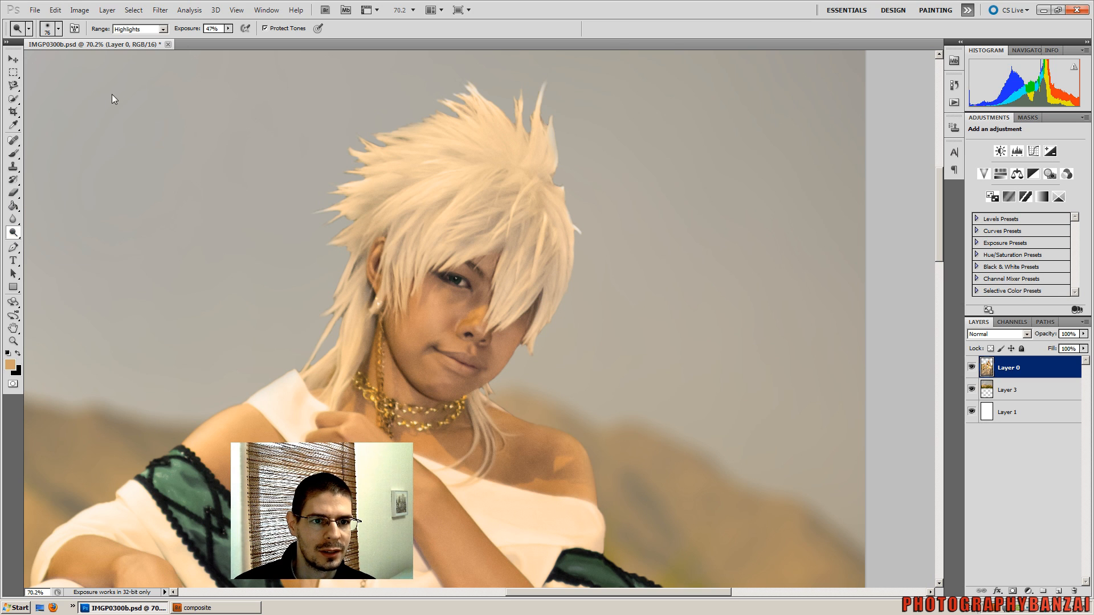
pyautogui.moveTo(228, 28)
pyautogui.mouseDown()
pyautogui.moveTo(193, 50)
pyautogui.moveTo(212, 43)
pyautogui.mouseUp()
pyautogui.click(452, 31)
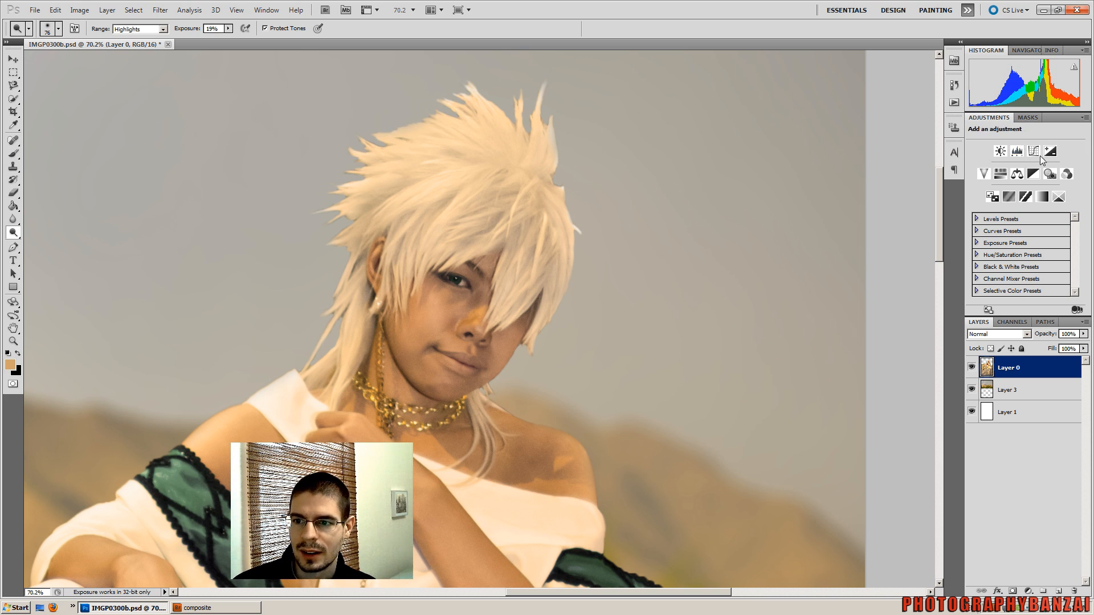
# - Revert the image to the last Eraser state in the history, discarding the Dodge strokes
pyautogui.click(954, 85)
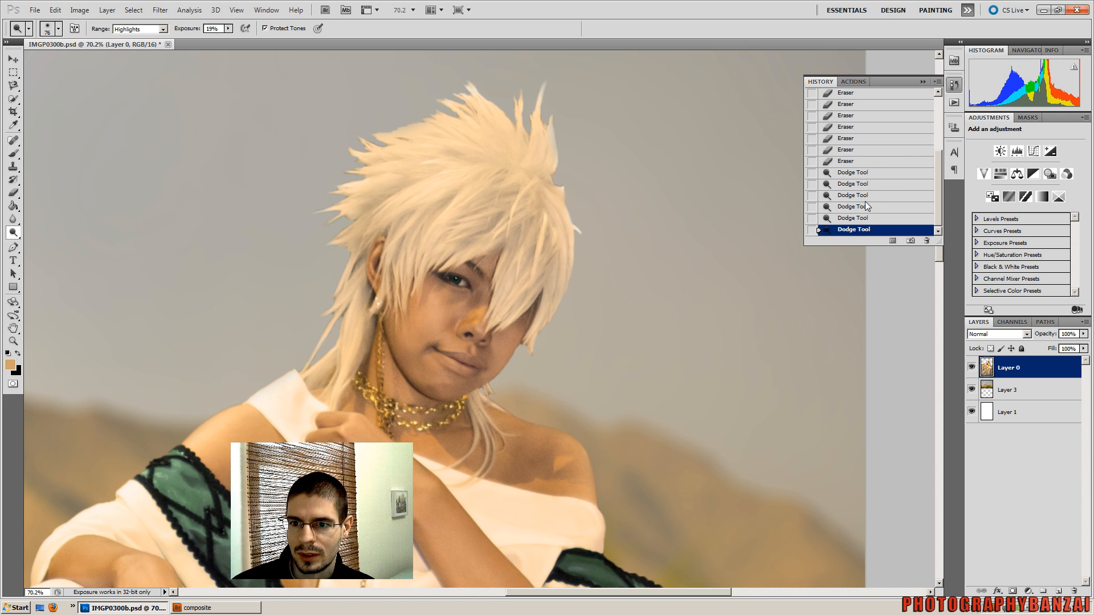
pyautogui.click(872, 165)
pyautogui.click(954, 84)
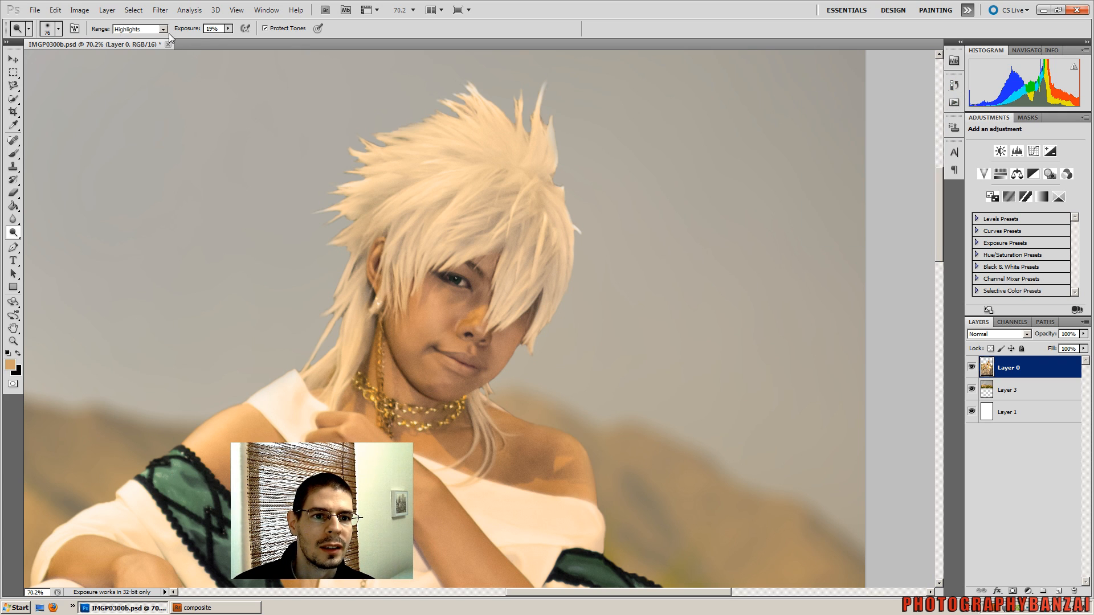
# - Set the Dodge tool to 10% exposure with a 48 px brush for the edges of the hair
pyautogui.moveTo(229, 28); pyautogui.dragTo(224, 41)
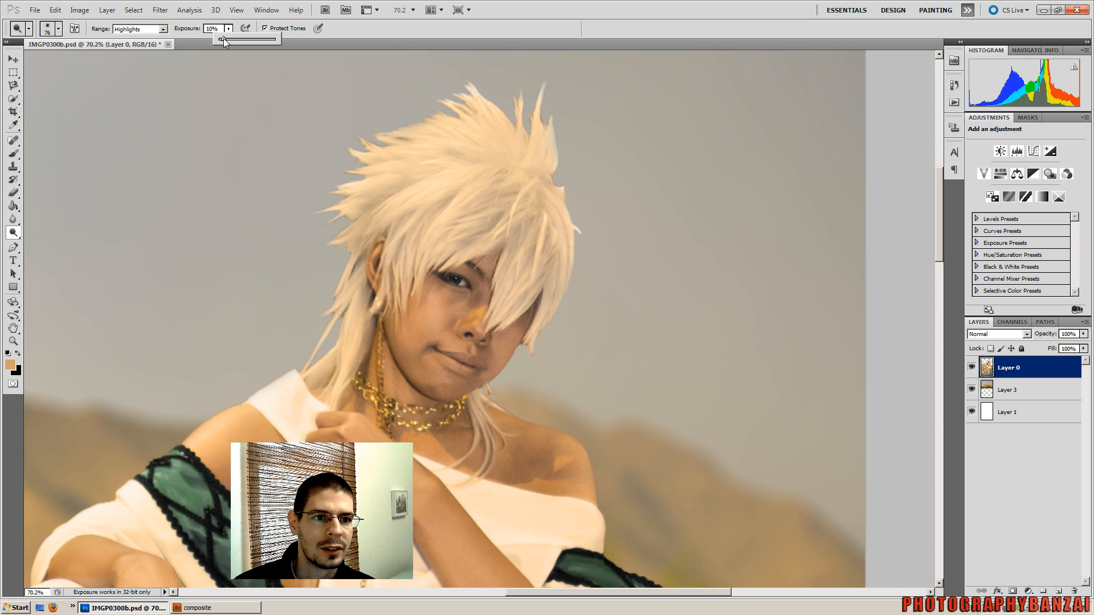
pyautogui.click(58, 28)
pyautogui.moveTo(52, 64); pyautogui.dragTo(46, 63)
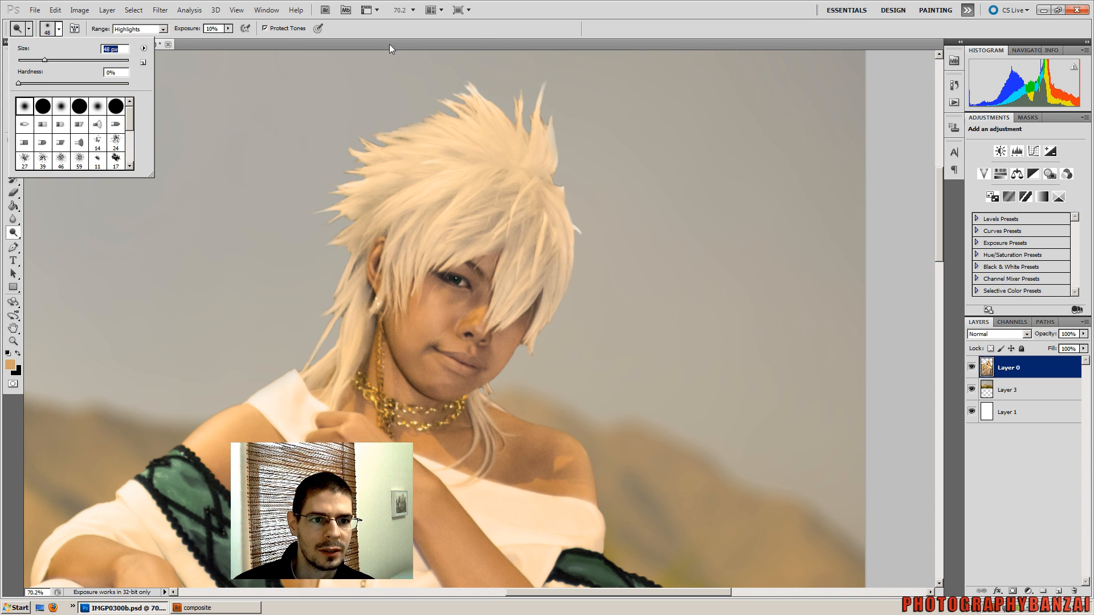
pyautogui.click(482, 29)
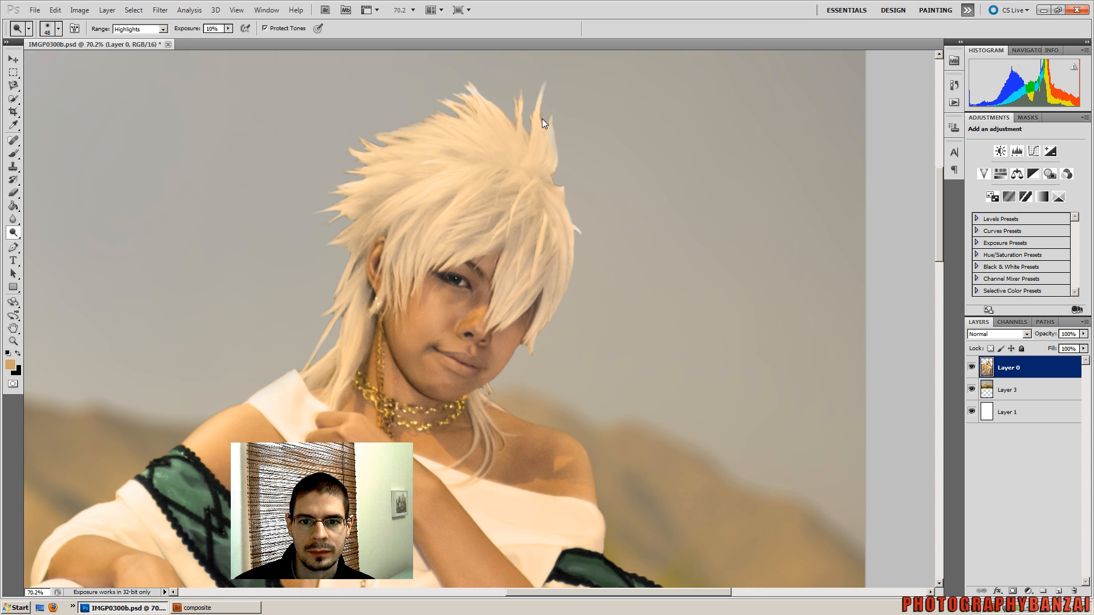
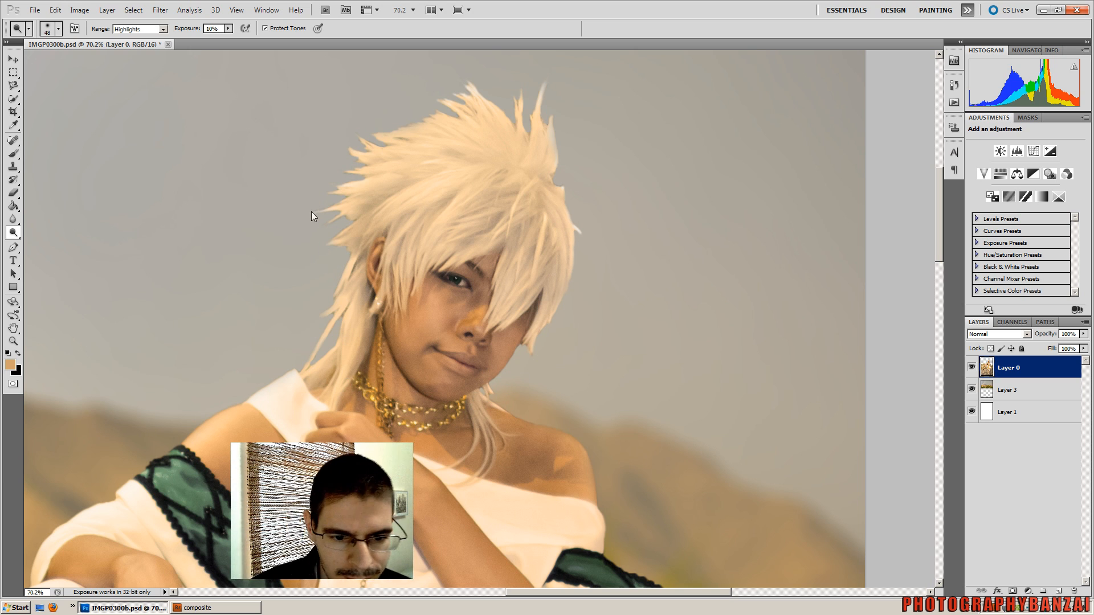
# - Merge the figure on Layer 0 with the blurred landscape on Layer 3
pyautogui.scroll(-1, 275, 353)
pyautogui.scroll(-5, 275, 354)
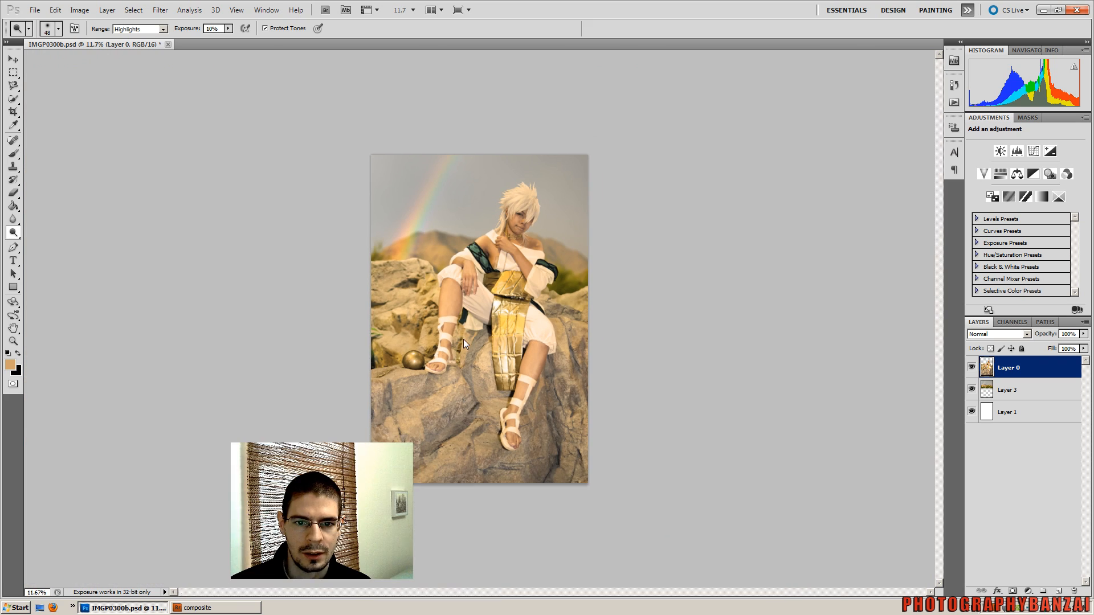
pyautogui.scroll(1, 515, 333)
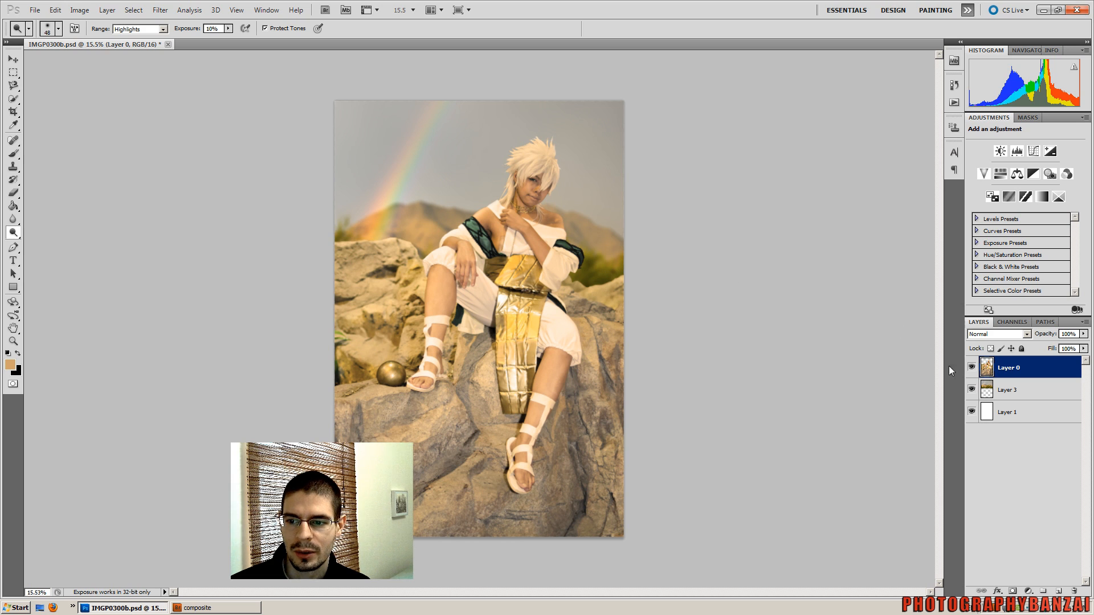
pyautogui.keyDown('shift'); pyautogui.click(1021, 391); pyautogui.keyUp('shift')
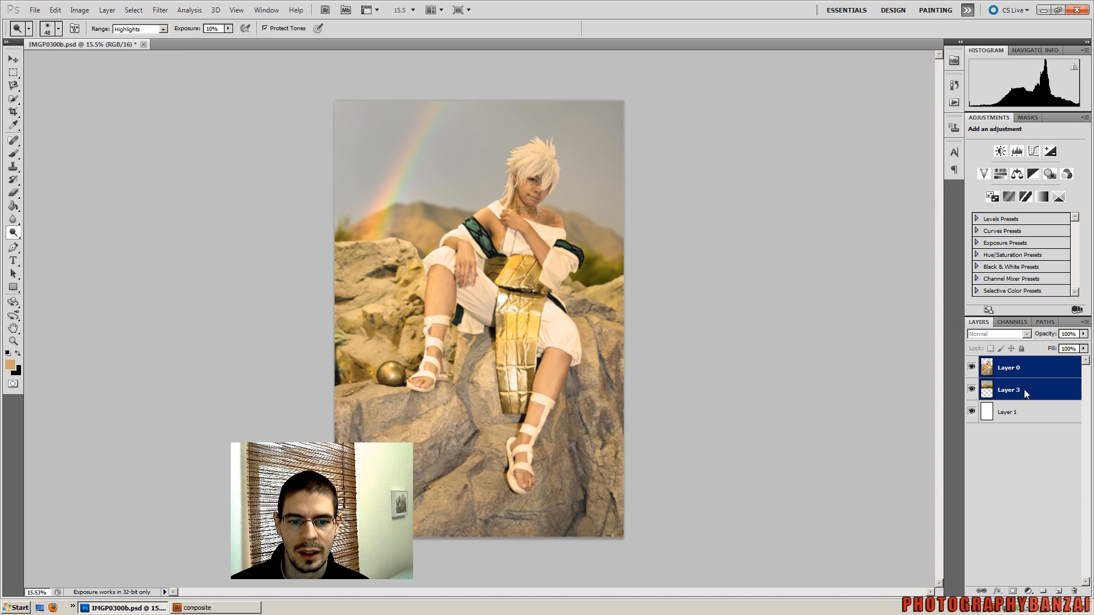
pyautogui.rightClick(1024, 389)
pyautogui.click(985, 361)
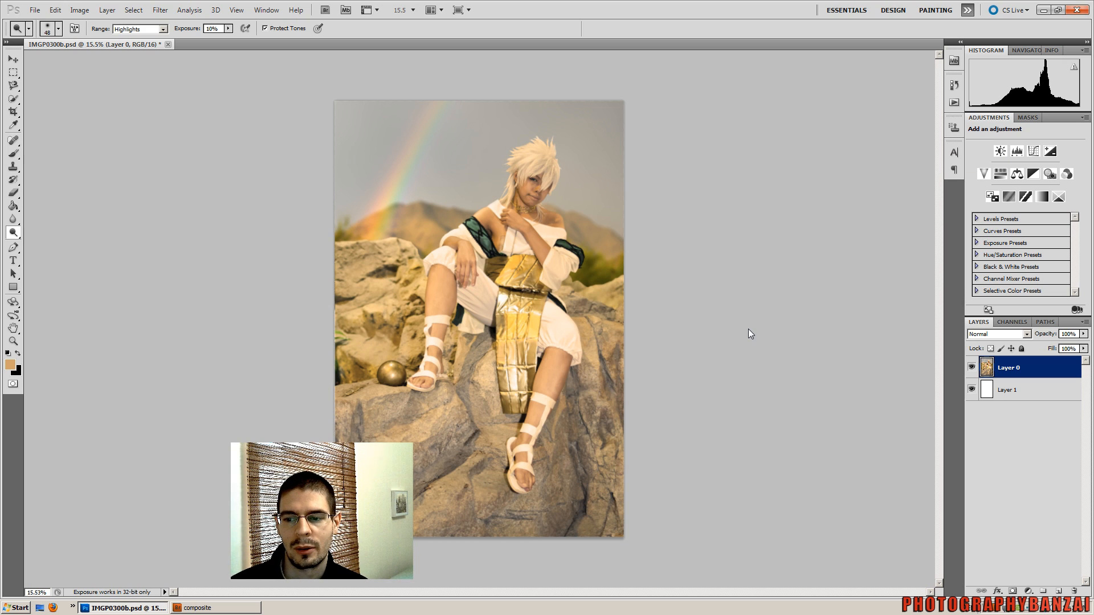
# - Delete the plain white Layer 1 beneath the merged image
pyautogui.click(1041, 394)
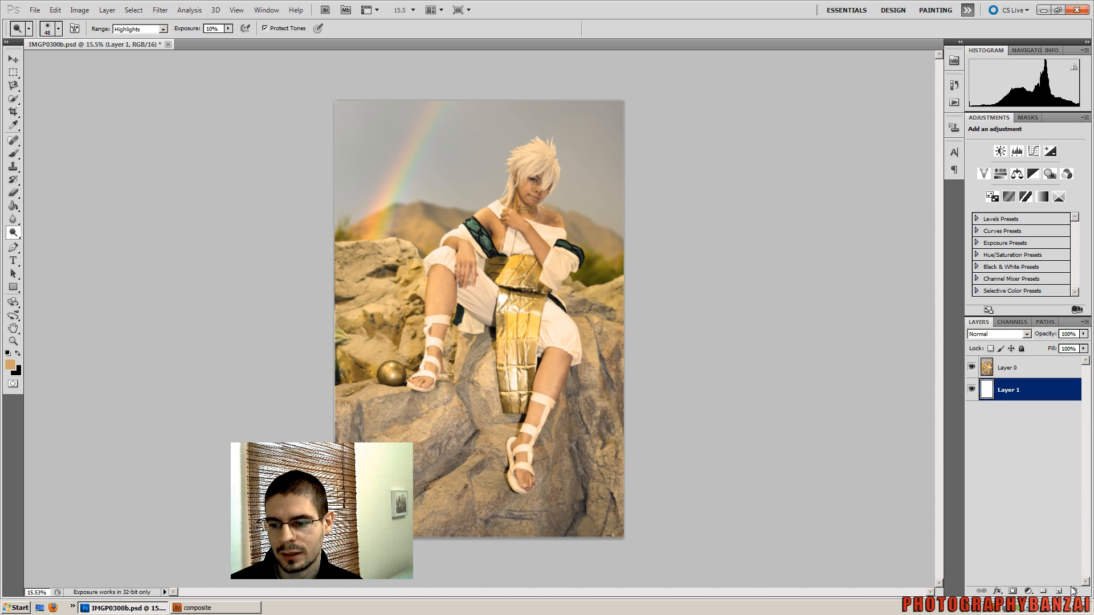
pyautogui.click(1073, 591)
pyautogui.press('Return')
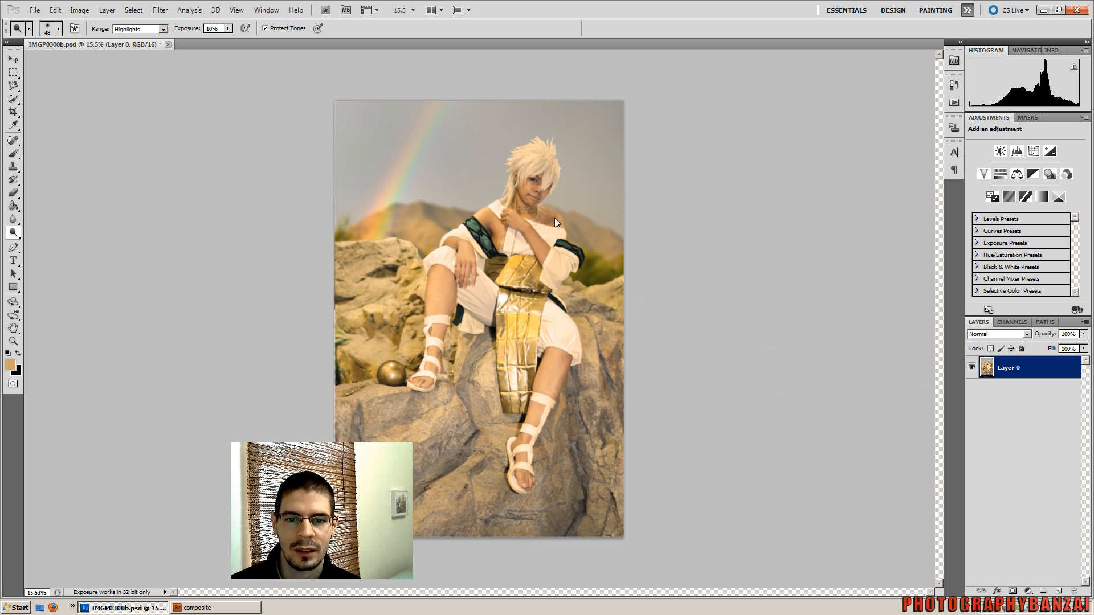
# - Apply Auto Contrast to the merged composite on Layer 0
pyautogui.scroll(3, 539, 203)
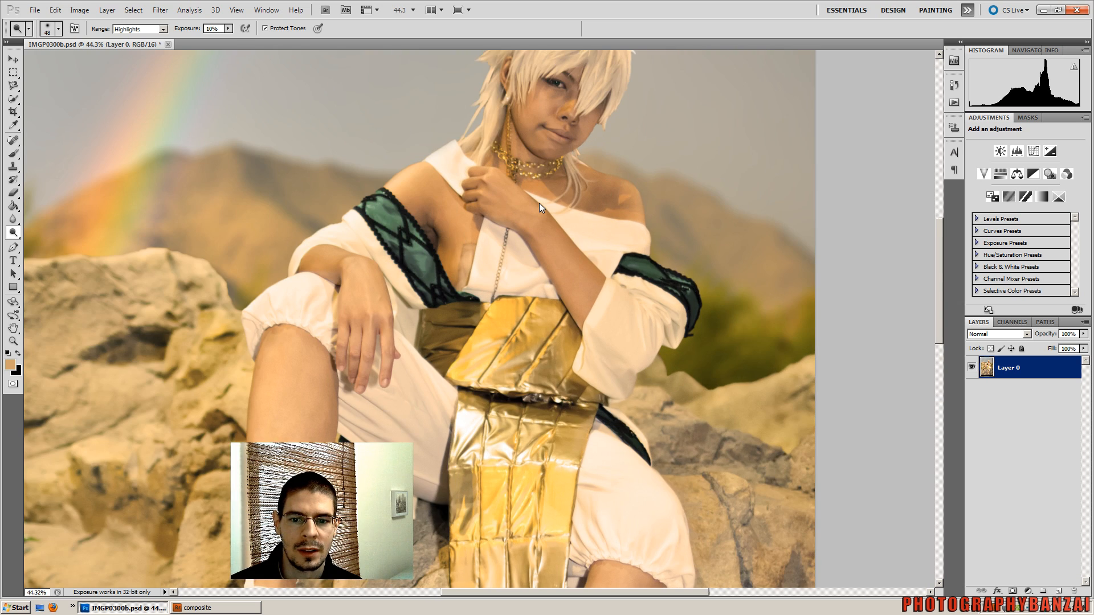
pyautogui.scroll(-3, 539, 202)
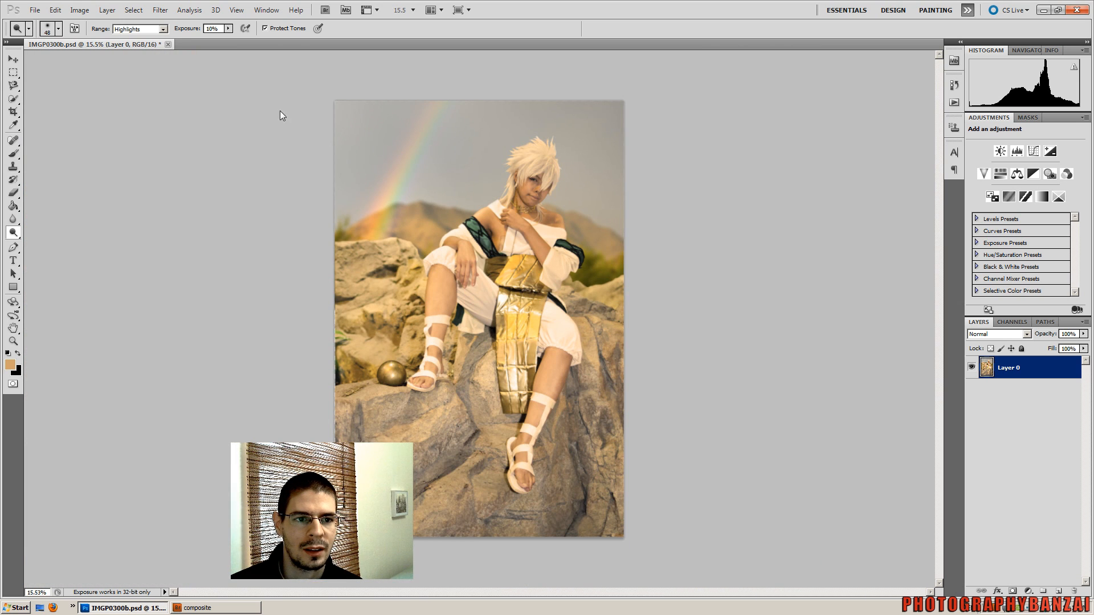
pyautogui.click(79, 10)
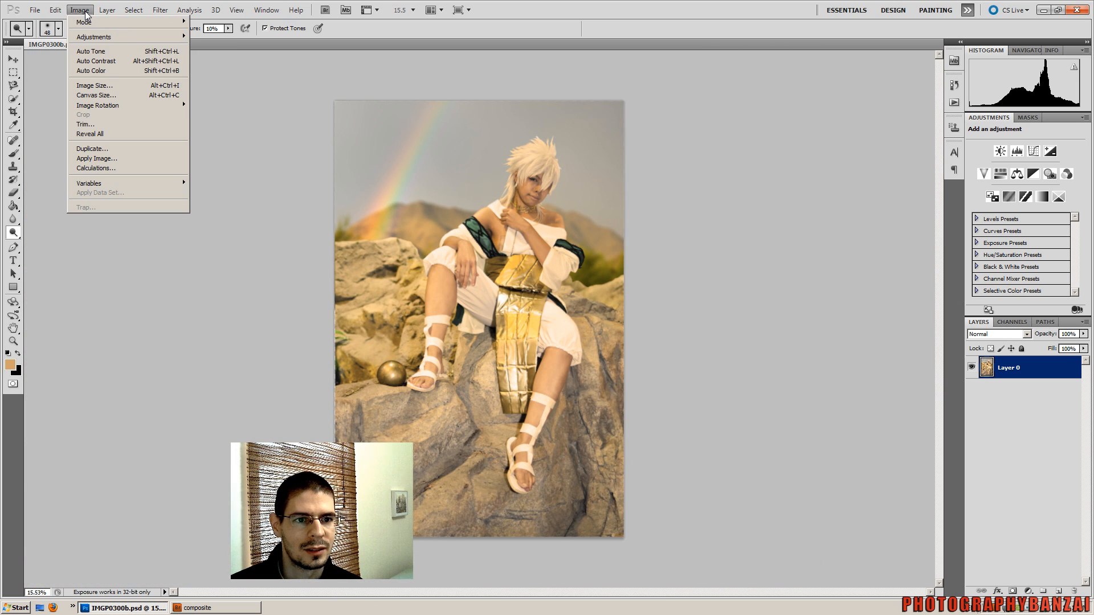
pyautogui.click(116, 60)
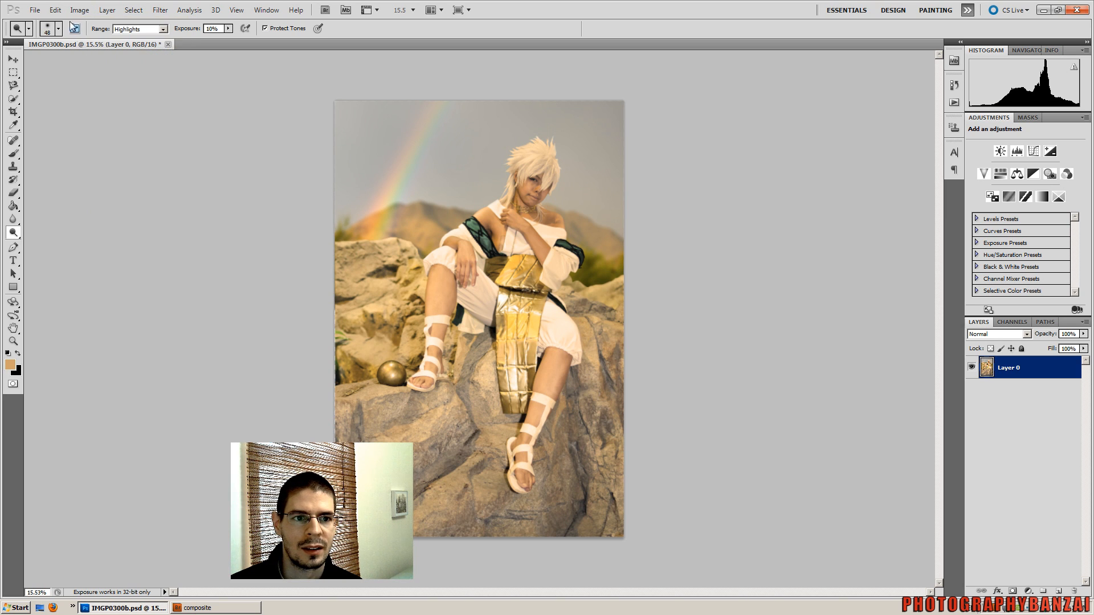
# - Try Auto Color on the merged composite, then undo it
pyautogui.click(85, 10)
pyautogui.click(86, 12)
pyautogui.click(86, 11)
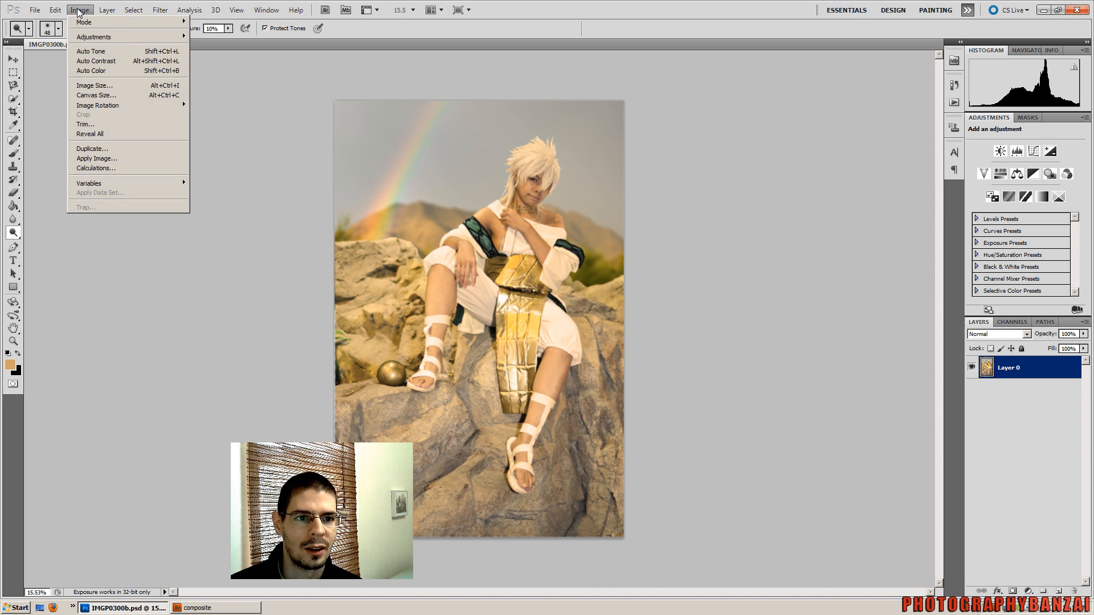
pyautogui.click(102, 70)
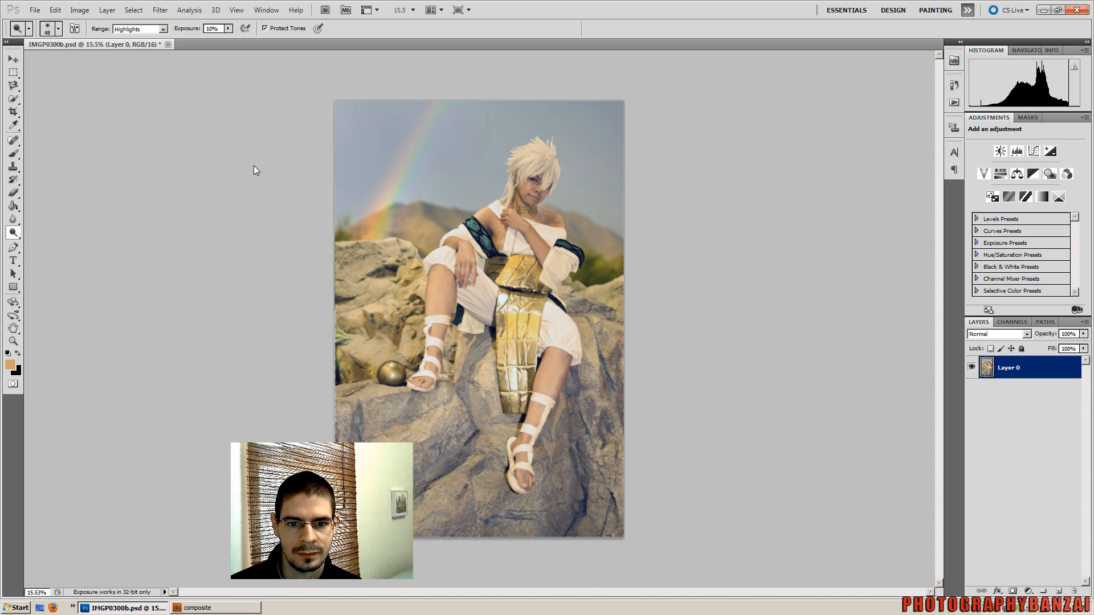
pyautogui.click(80, 10)
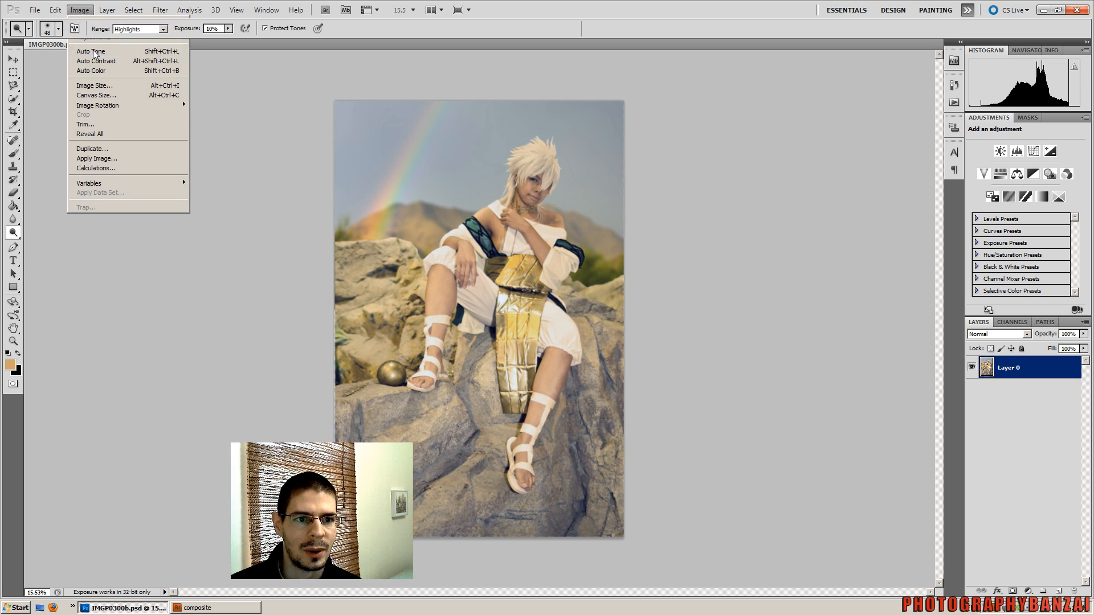
pyautogui.press('Escape')
pyautogui.hotkey('ctrl', 'z')
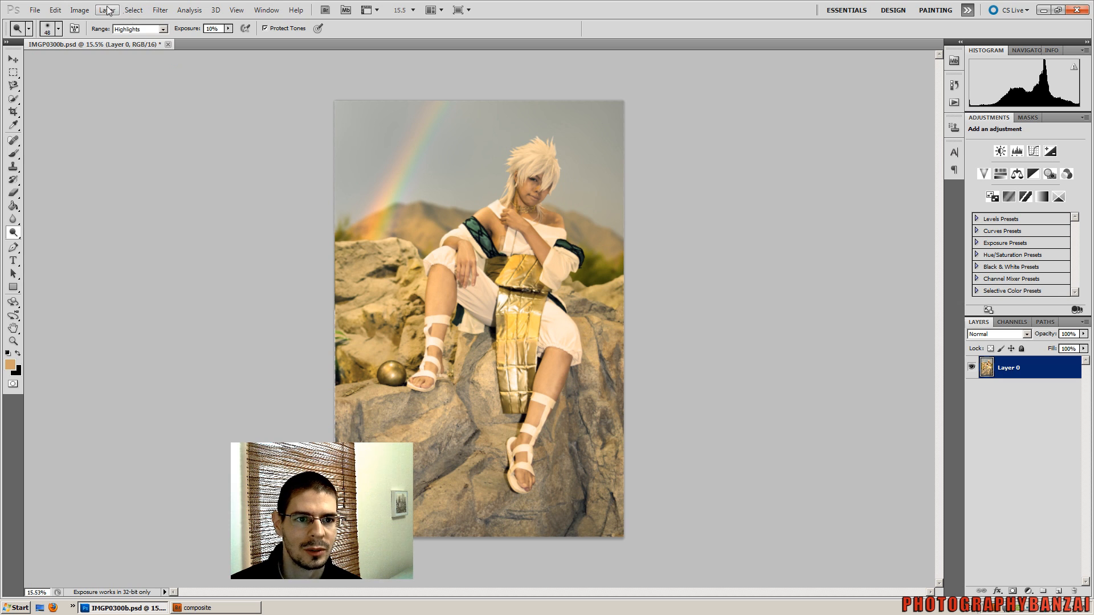
# - Apply Auto Color to the merged composite to neutralise its warm cast
pyautogui.click(79, 9)
pyautogui.moveTo(114, 25)
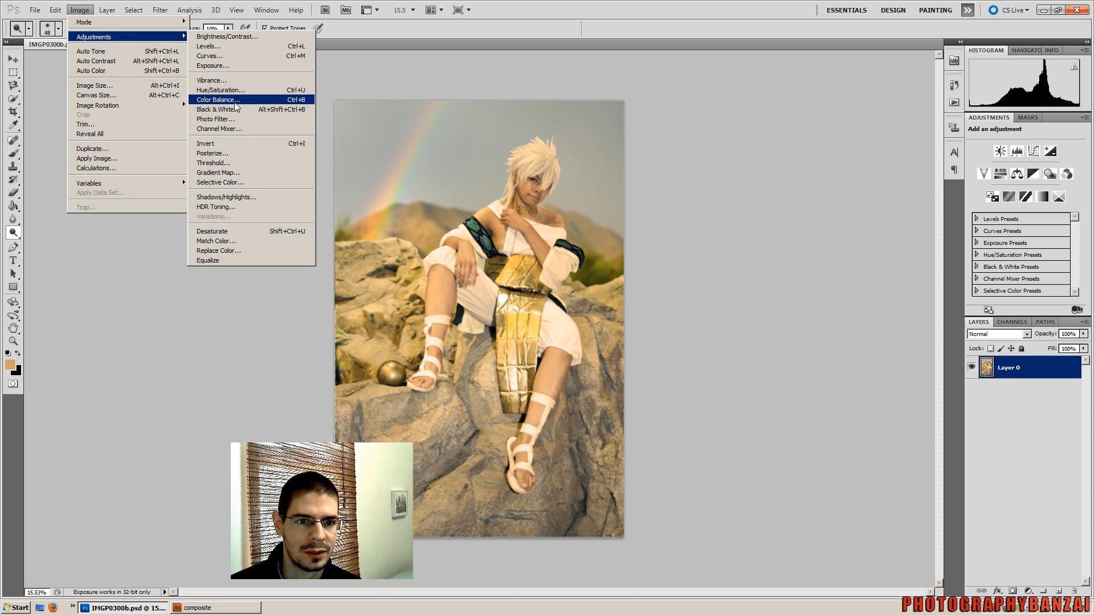
pyautogui.click(122, 73)
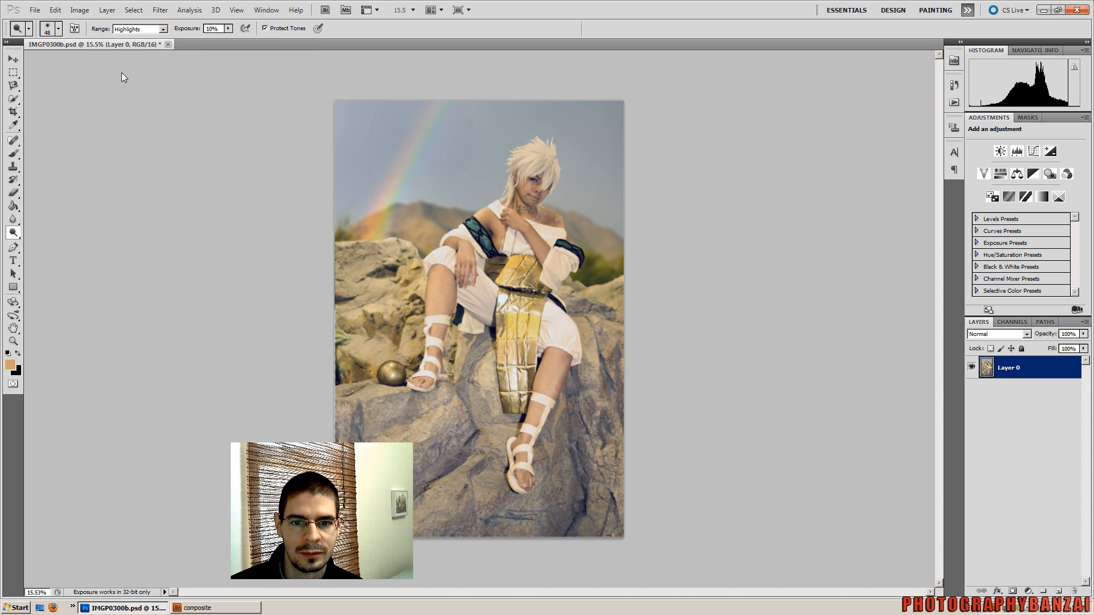
# - Adjust the composite's Hue/Saturation with saturation +11 and lightness +4
pyautogui.click(79, 10)
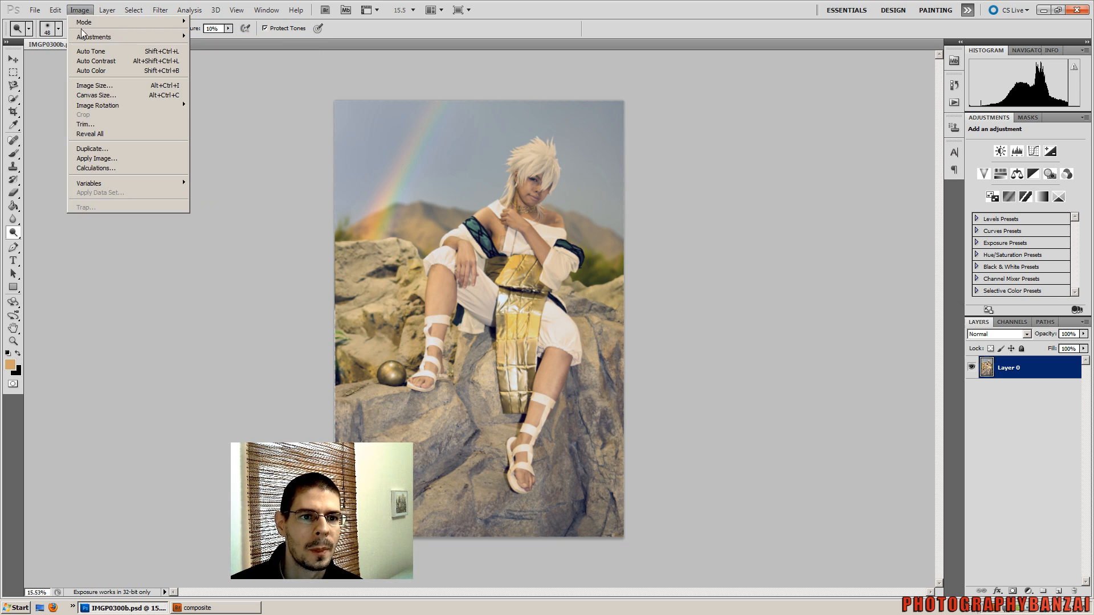
pyautogui.moveTo(117, 37)
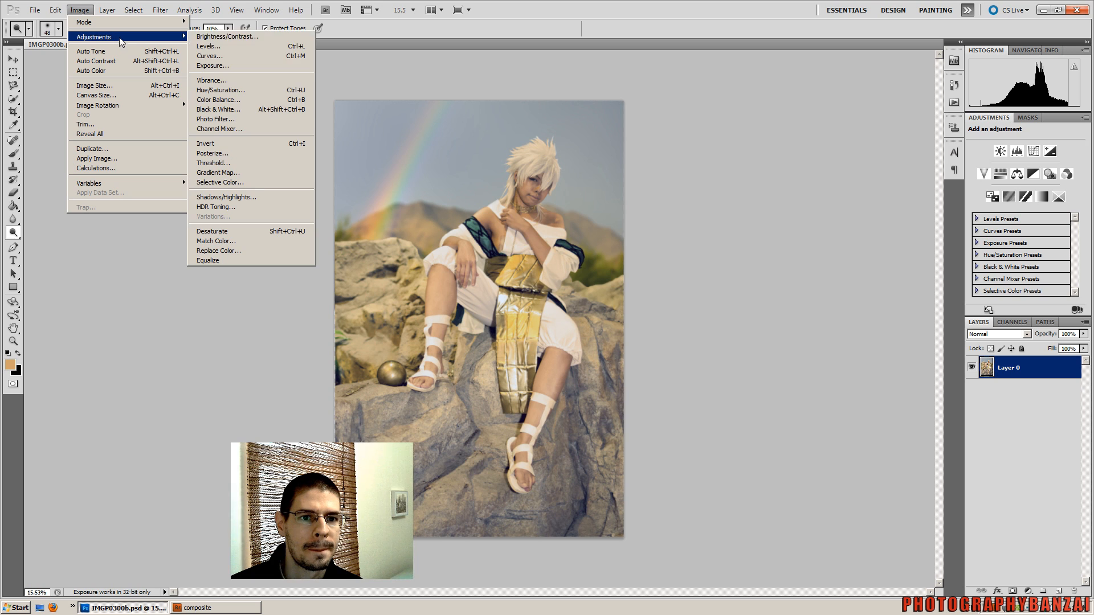
pyautogui.click(235, 93)
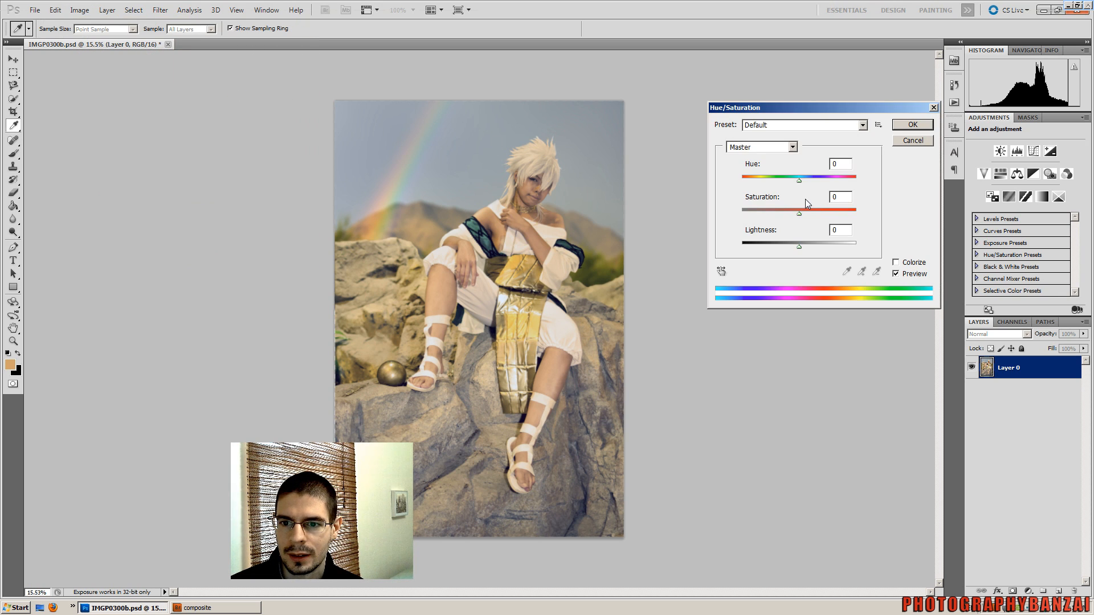
pyautogui.click(799, 181)
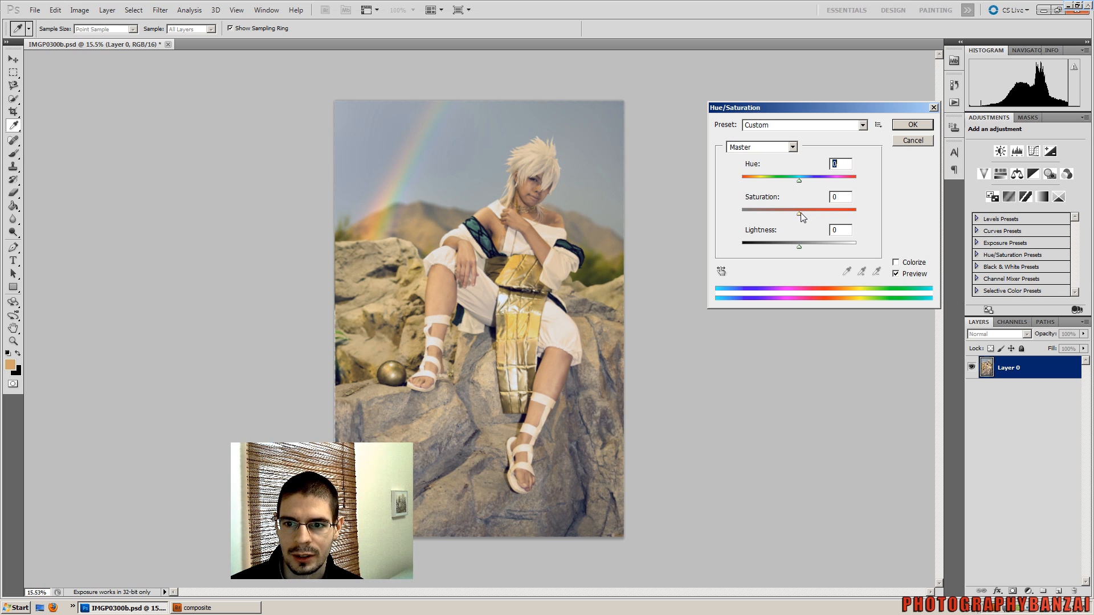
pyautogui.moveTo(801, 213); pyautogui.dragTo(802, 247)
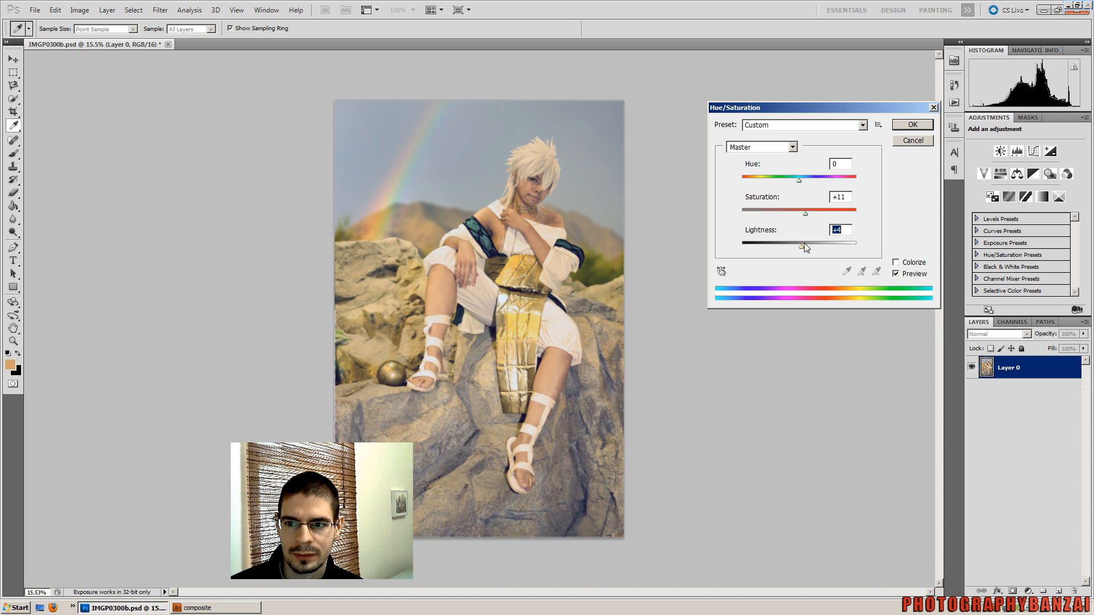
pyautogui.click(912, 127)
pyautogui.press('o')
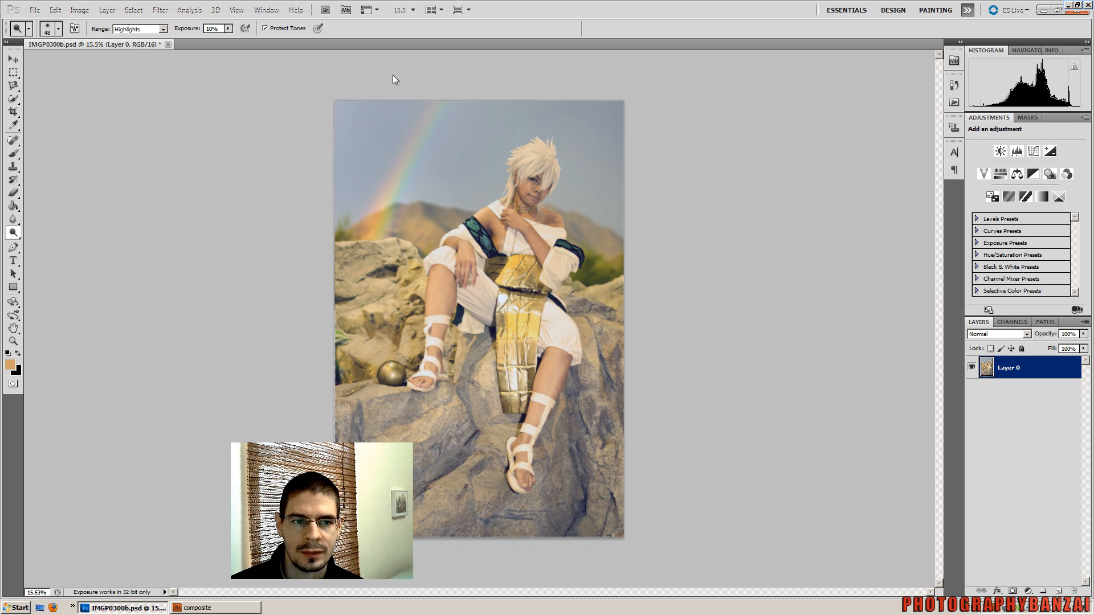
# - Adjust the merged composite's tones with the Exposure adjustment
pyautogui.click(78, 10)
pyautogui.click(79, 10)
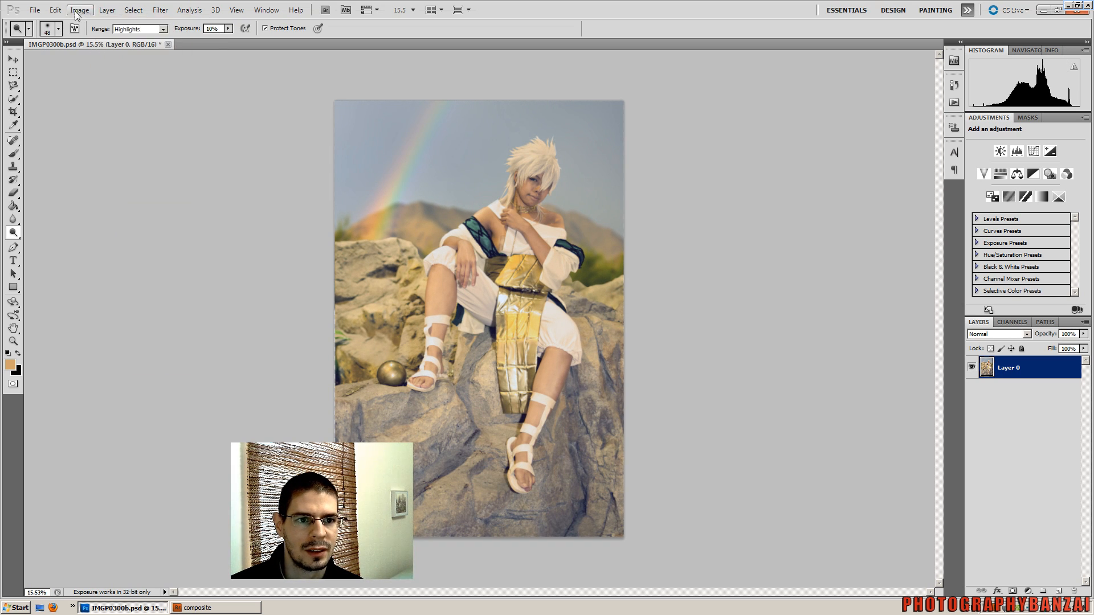
pyautogui.click(79, 11)
pyautogui.moveTo(118, 39)
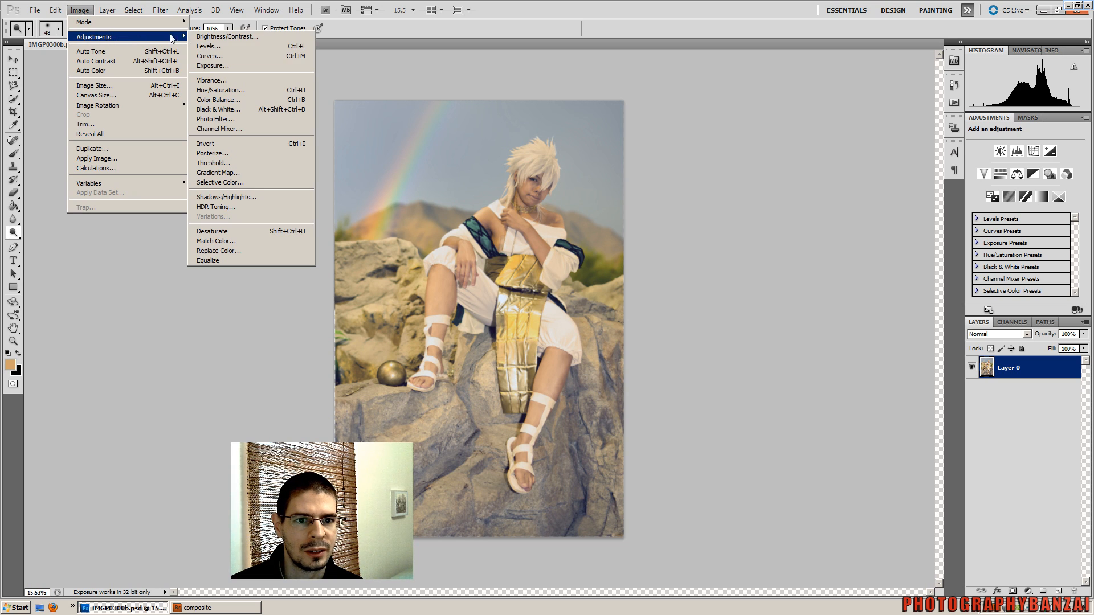
pyautogui.click(222, 67)
pyautogui.moveTo(770, 214); pyautogui.dragTo(762, 212)
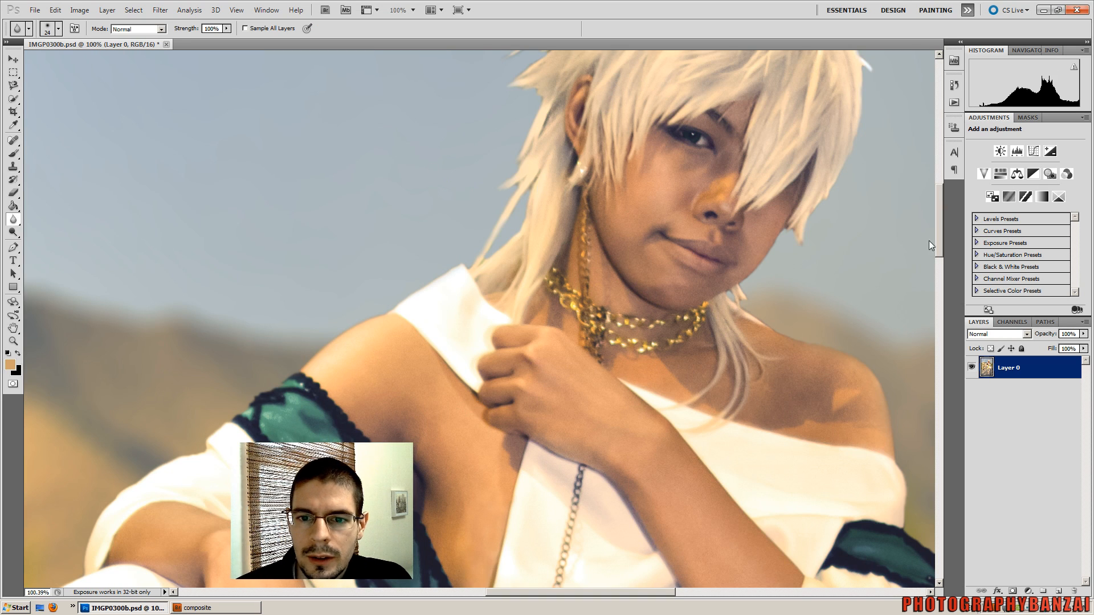
# - Examine the hair edges and face at 100% and the overall look of the whole composite
pyautogui.moveTo(938, 241); pyautogui.dragTo(945, 221)
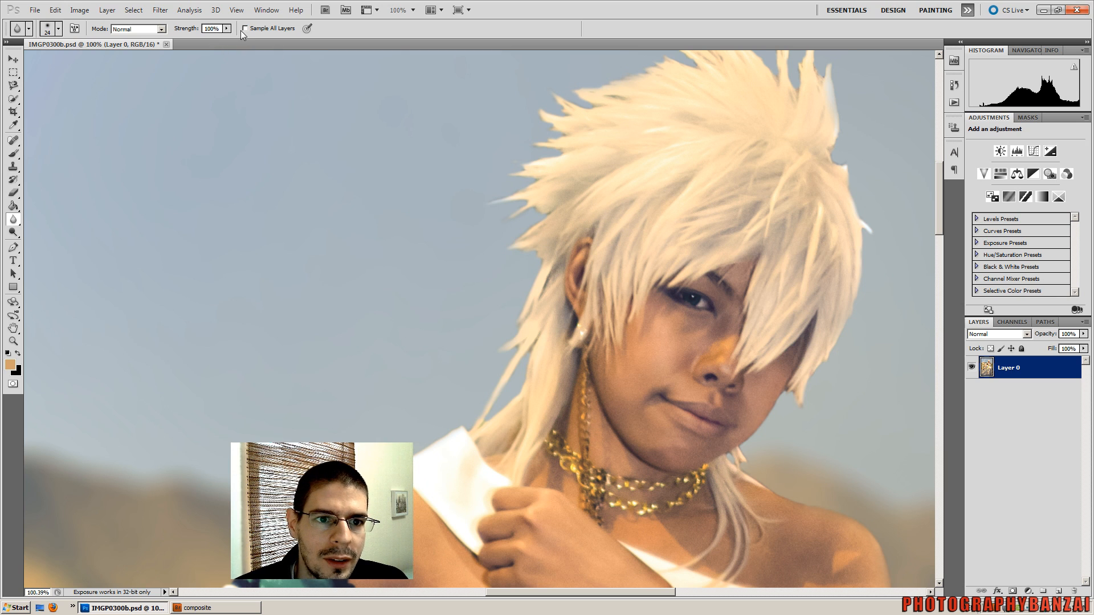
pyautogui.moveTo(937, 184); pyautogui.dragTo(940, 166)
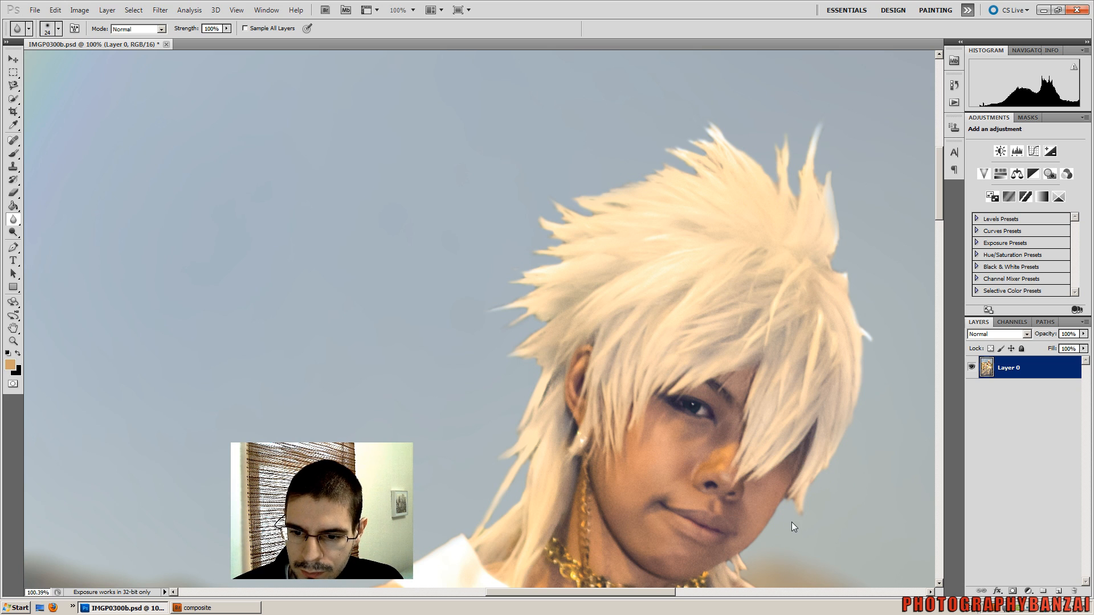
pyautogui.scroll(-5, 942, 220)
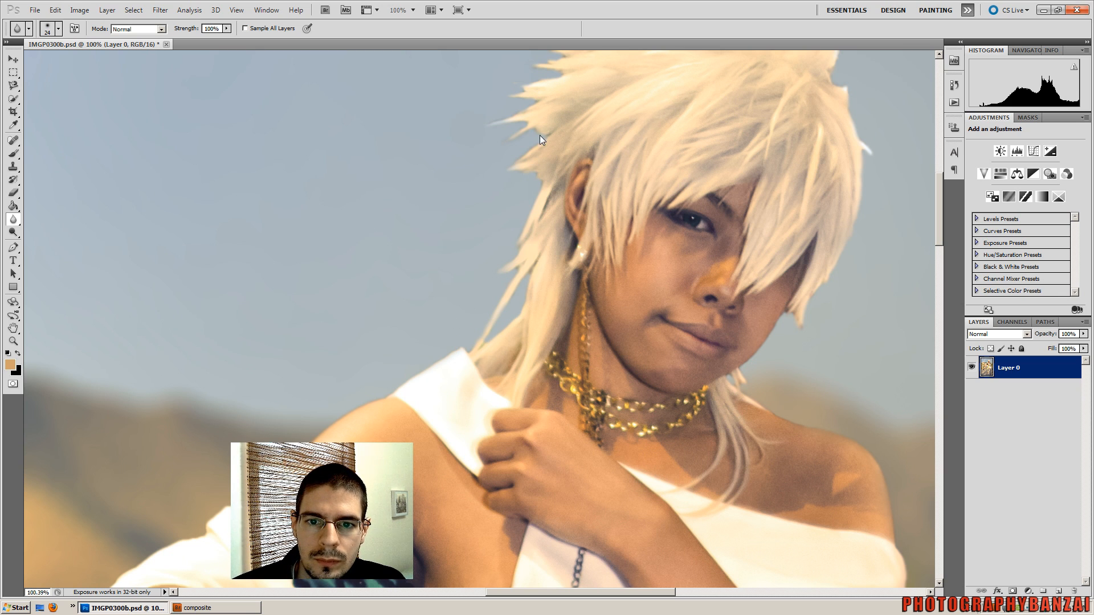
pyautogui.scroll(-3, 440, 260)
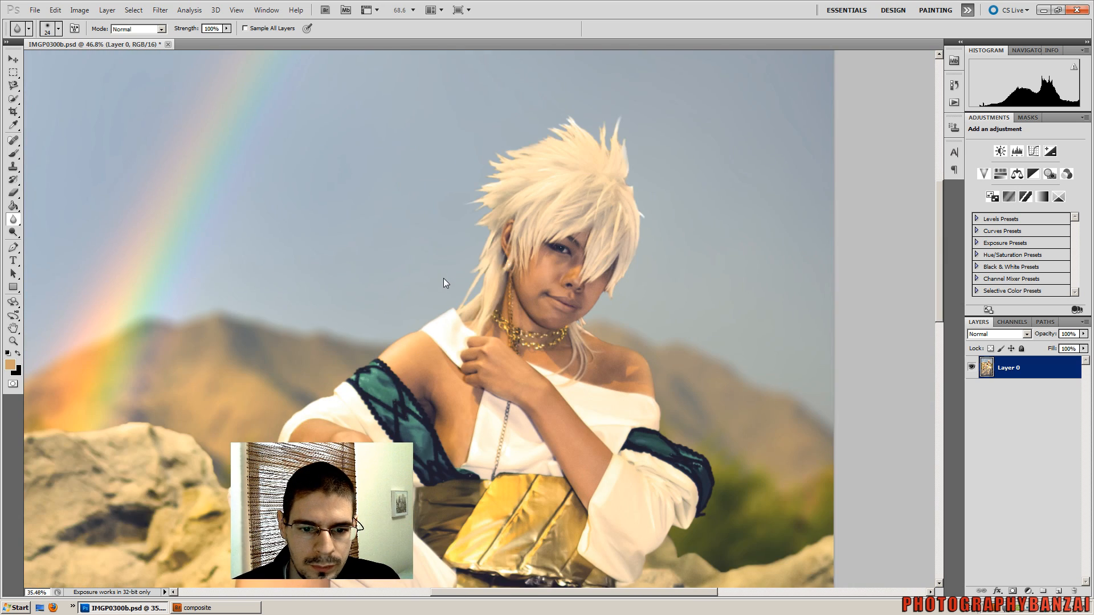
pyautogui.scroll(-3, 415, 298)
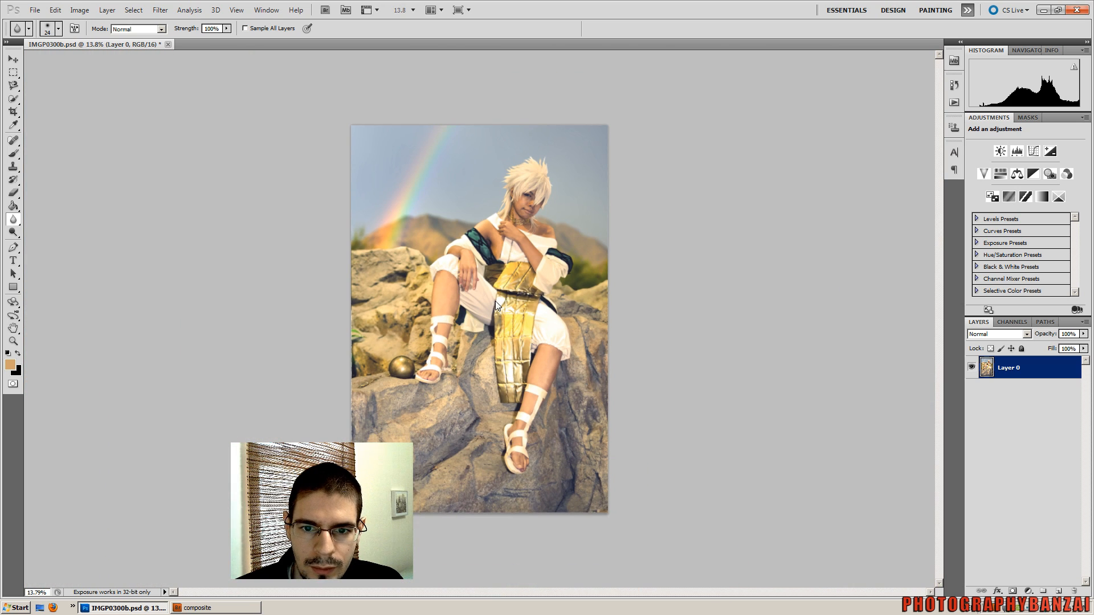
pyautogui.scroll(1, 523, 292)
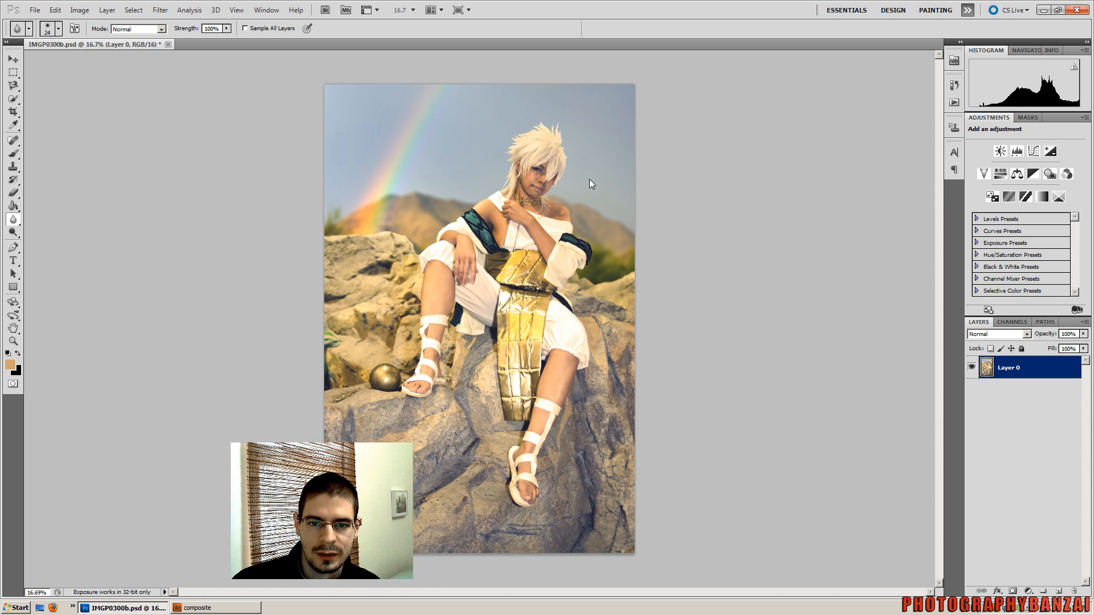
pyautogui.scroll(2, 445, 206)
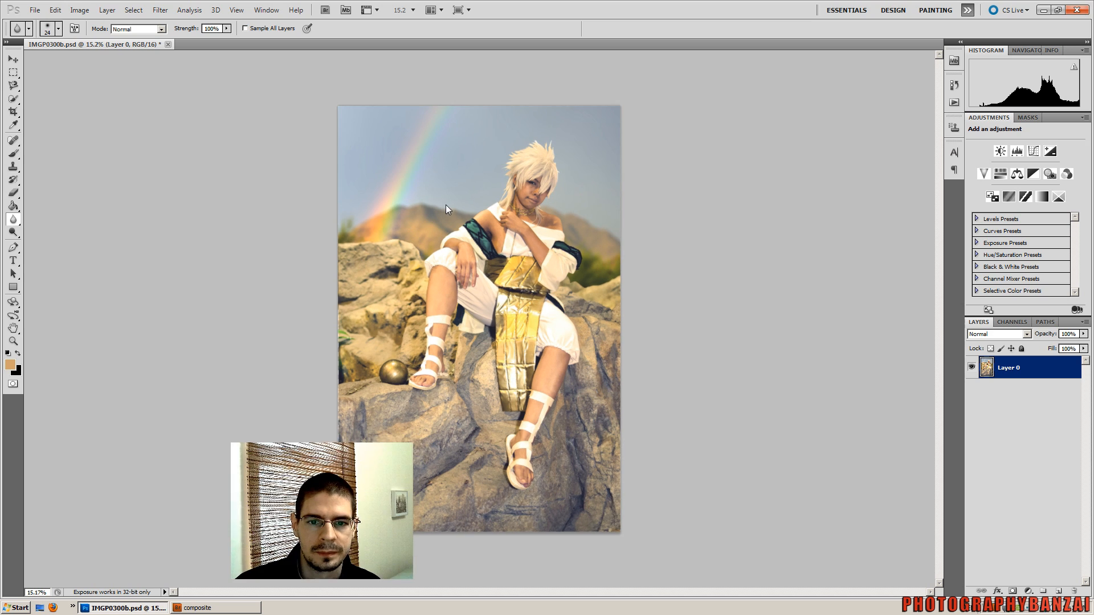
pyautogui.scroll(-1, 446, 204)
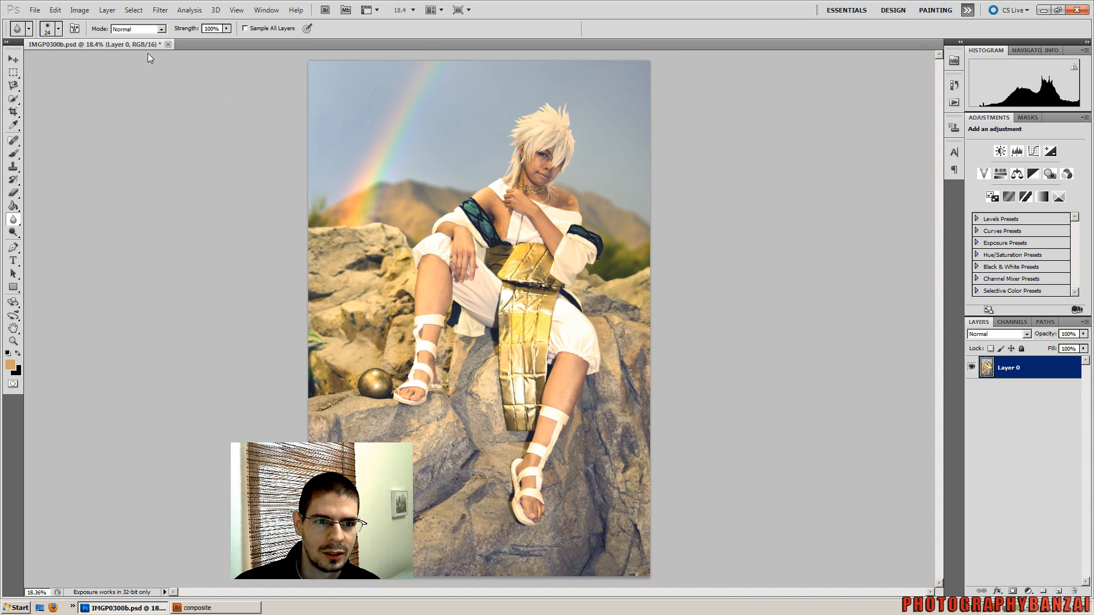
# - Open the Photo Filter adjustment for the composite and try Cooling Filter (80) and Cooling Filter (82)
pyautogui.click(79, 10)
pyautogui.moveTo(189, 39)
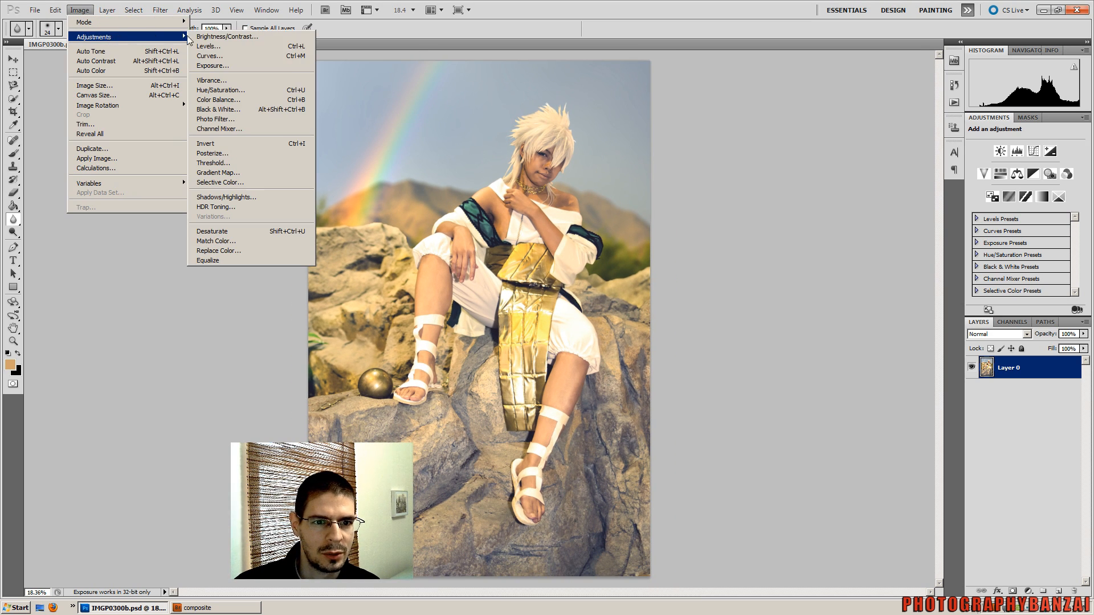
pyautogui.click(232, 119)
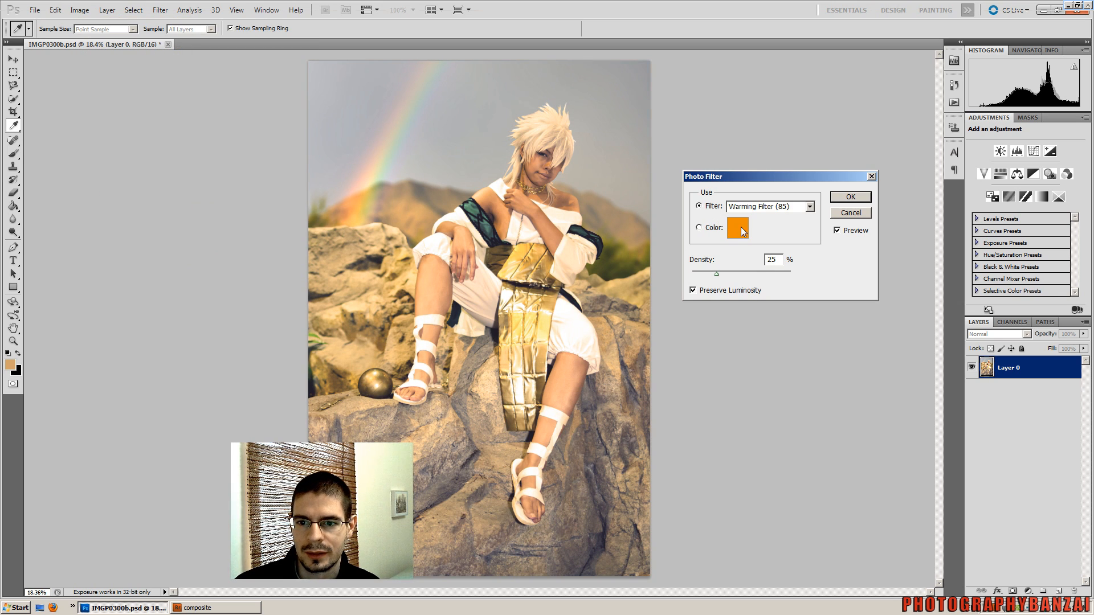
pyautogui.click(698, 228)
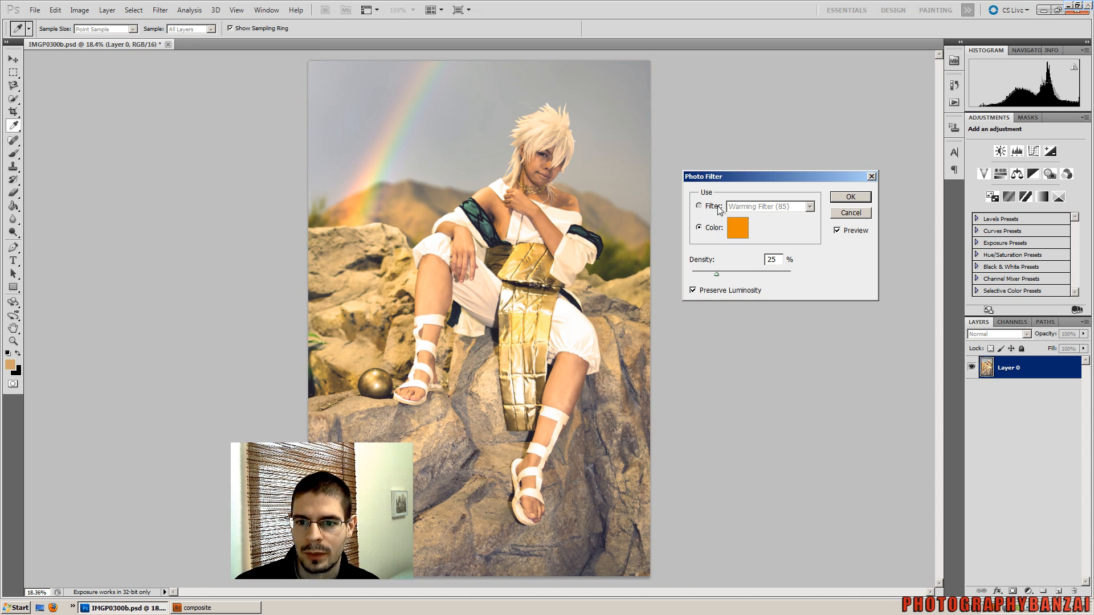
pyautogui.click(763, 206)
pyautogui.click(771, 253)
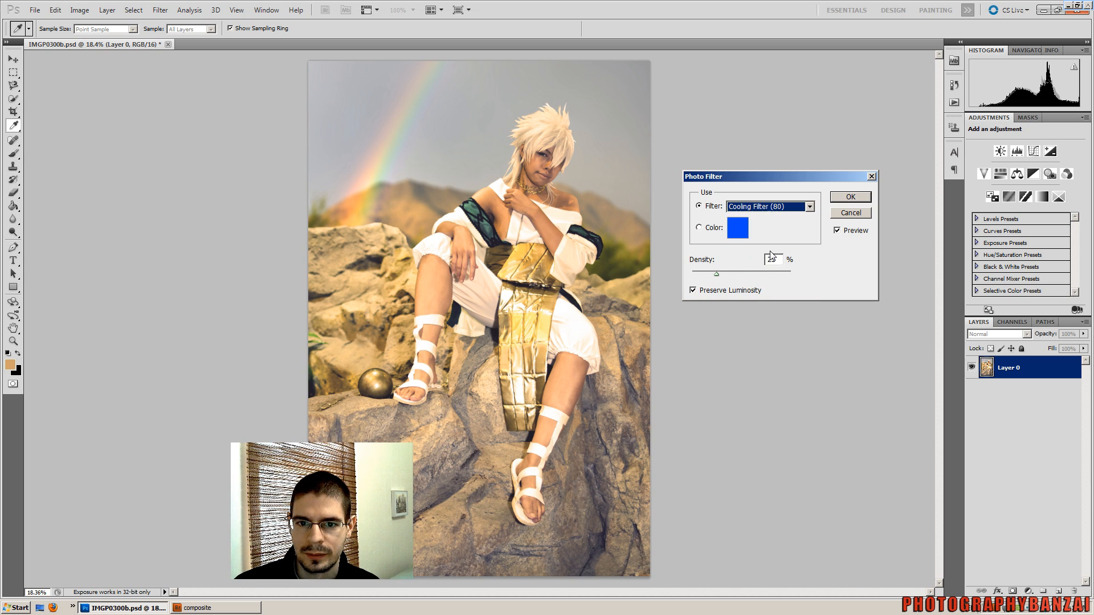
pyautogui.click(796, 208)
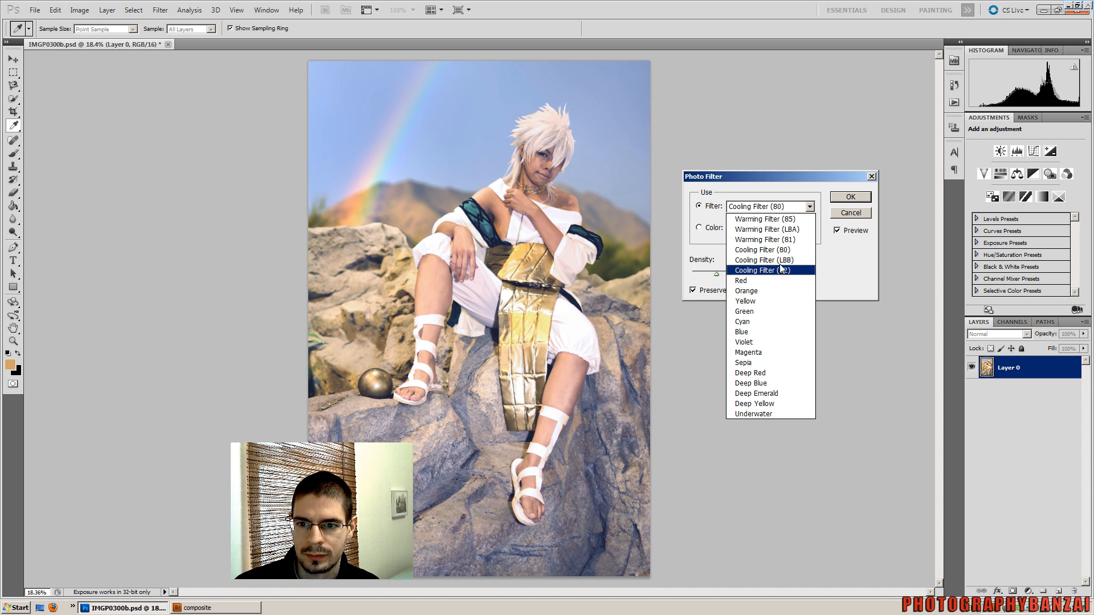
pyautogui.click(782, 269)
# - Preview the Photo Filter colour presets from Red through Deep Red on the composite
pyautogui.press('Down')
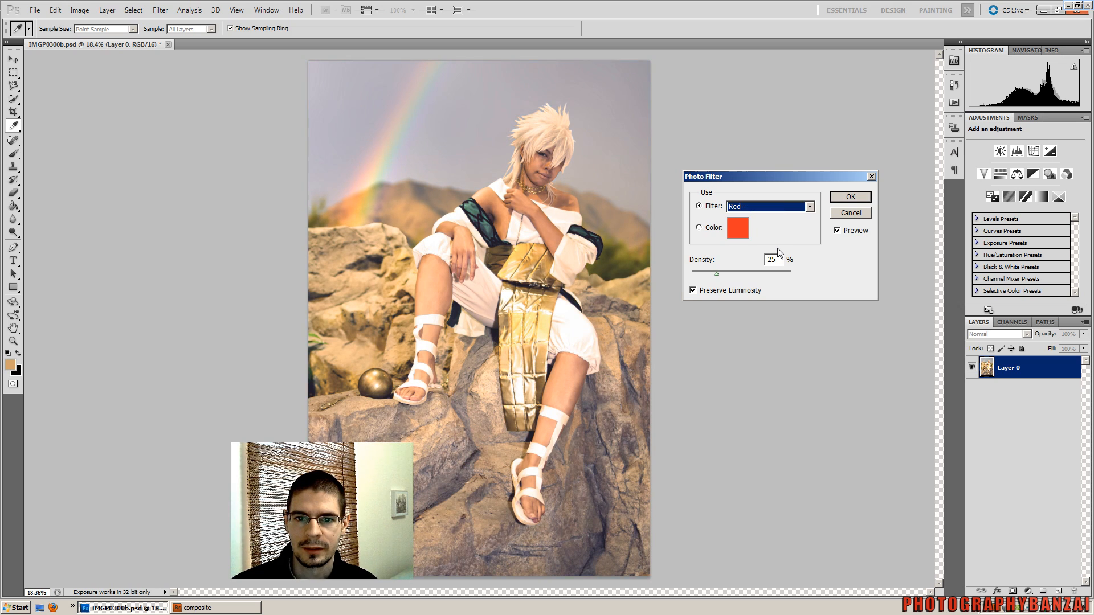
pyautogui.press('Down')
pyautogui.press('Down')
pyautogui.press('Down')
pyautogui.press('Down')
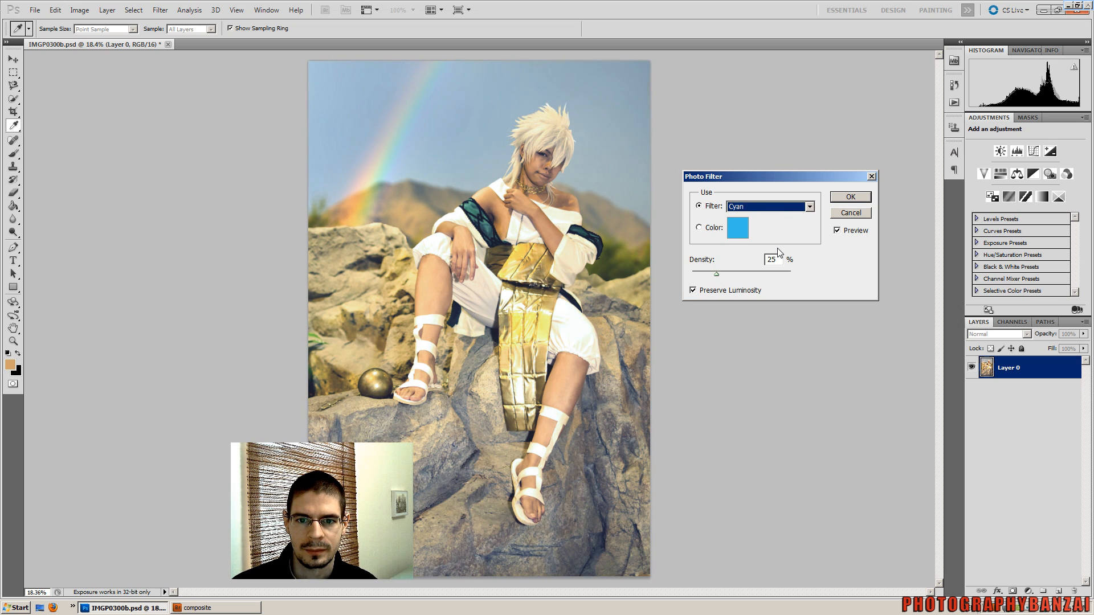
pyautogui.press('Down')
pyautogui.press('Up')
pyautogui.press('Down')
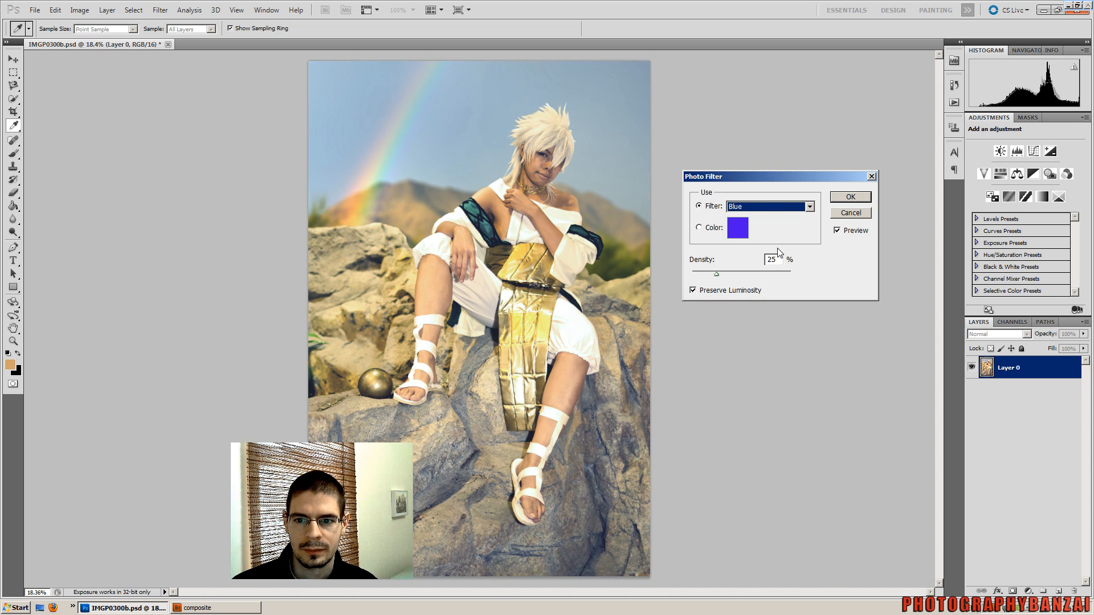
pyautogui.press('Down')
pyautogui.press('Down')
pyautogui.press('Down')
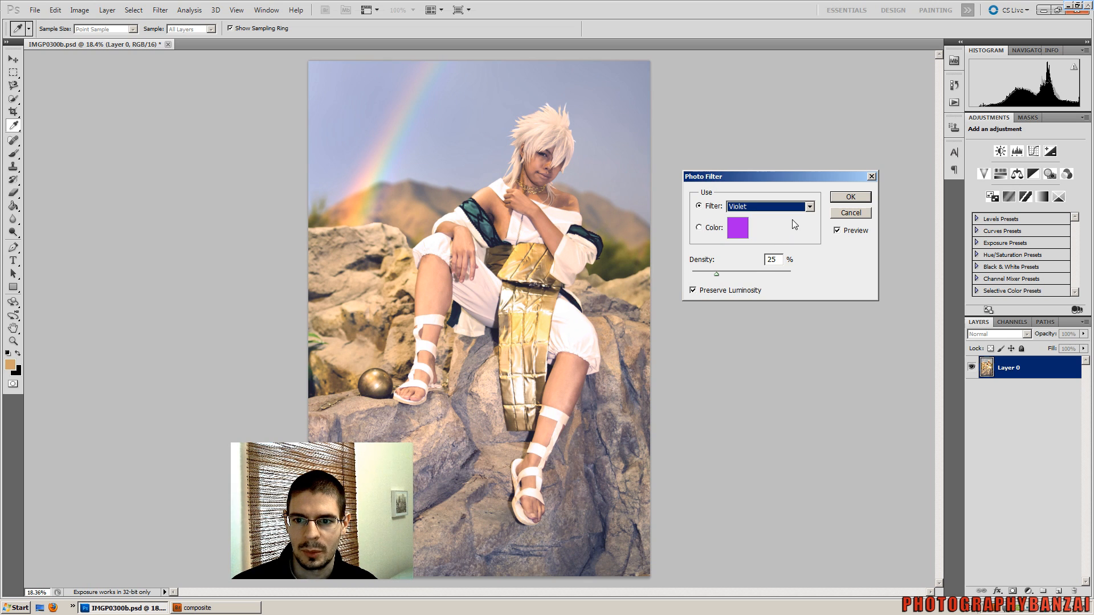
pyautogui.press('Down')
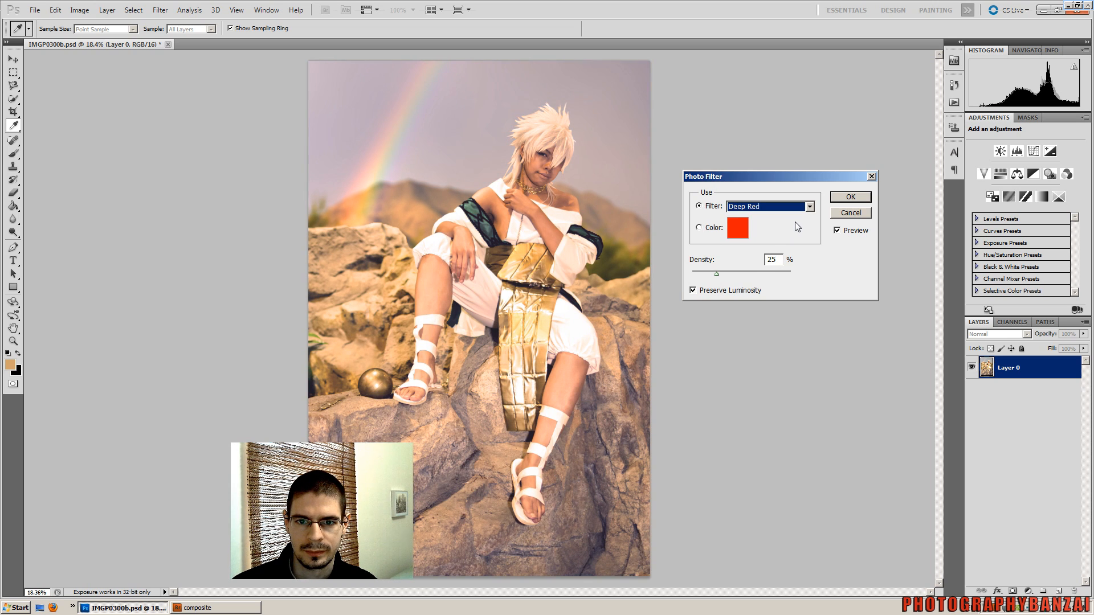
# - Apply the Blue photo filter at 32% density with Preserve Luminosity on, after comparing the image with and without it
pyautogui.press('Up')
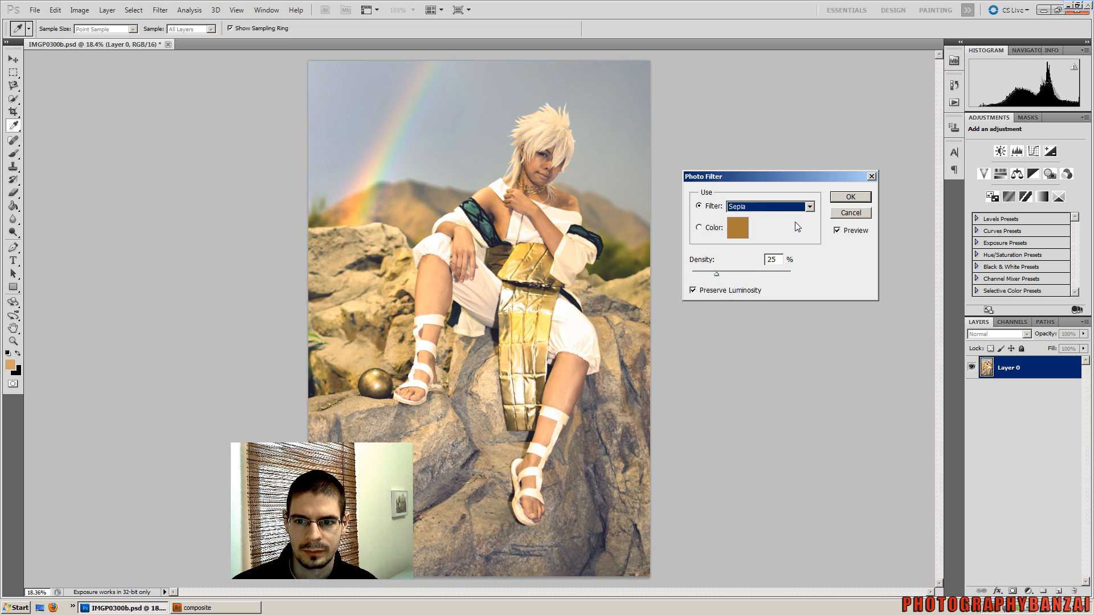
pyautogui.press('Up')
pyautogui.press('Up')
pyautogui.press('Up')
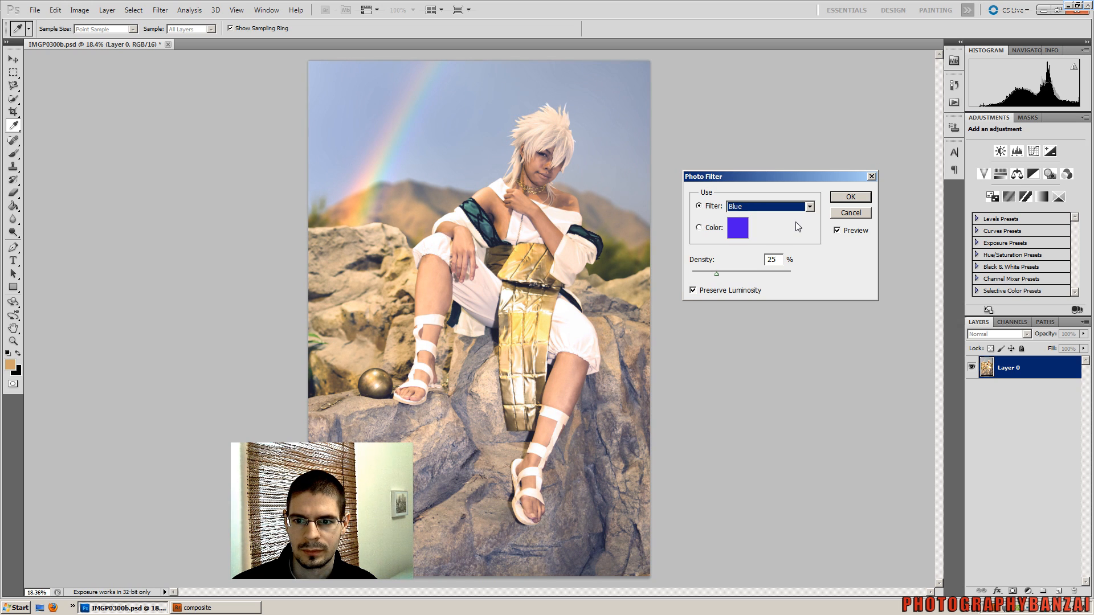
pyautogui.moveTo(718, 274)
pyautogui.mouseDown()
pyautogui.moveTo(756, 275)
pyautogui.moveTo(726, 276)
pyautogui.mouseUp()
pyautogui.click(706, 292)
pyautogui.click(710, 294)
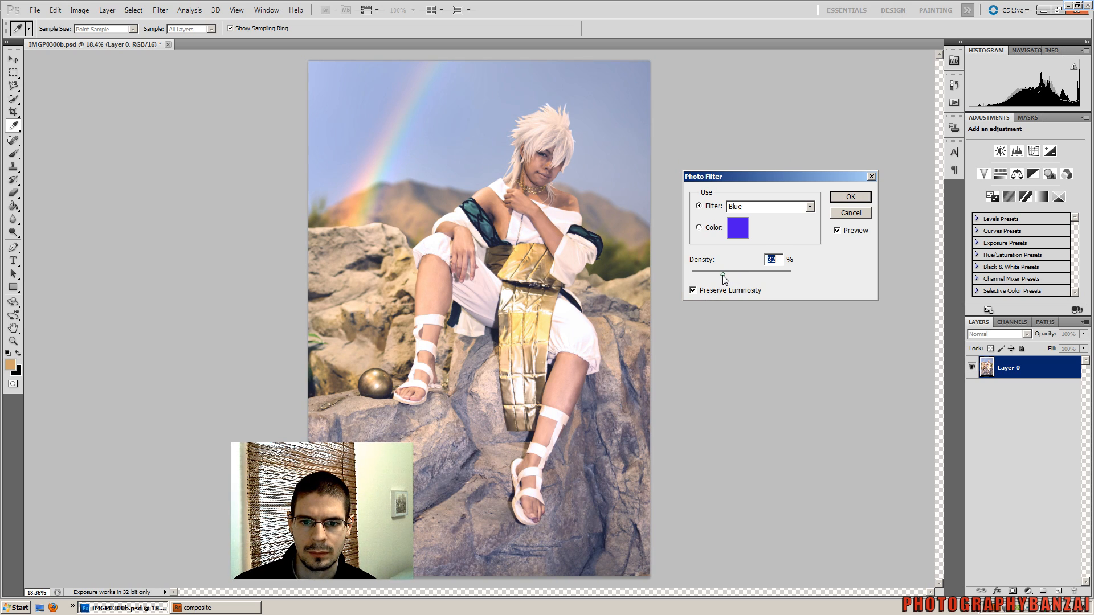
pyautogui.click(839, 231)
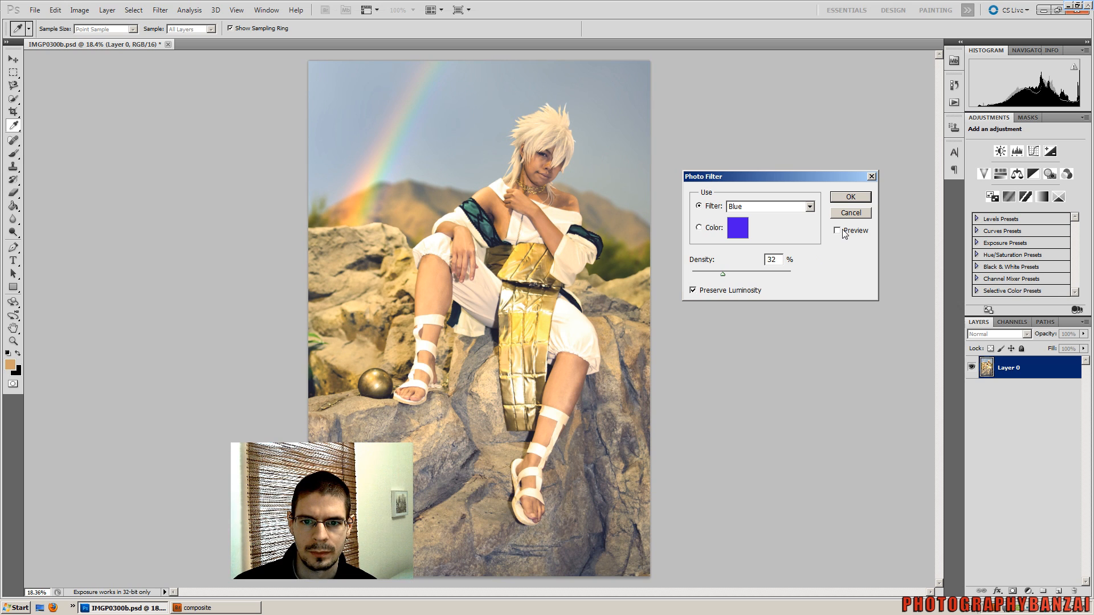
pyautogui.click(842, 231)
pyautogui.click(846, 197)
pyautogui.press('r')
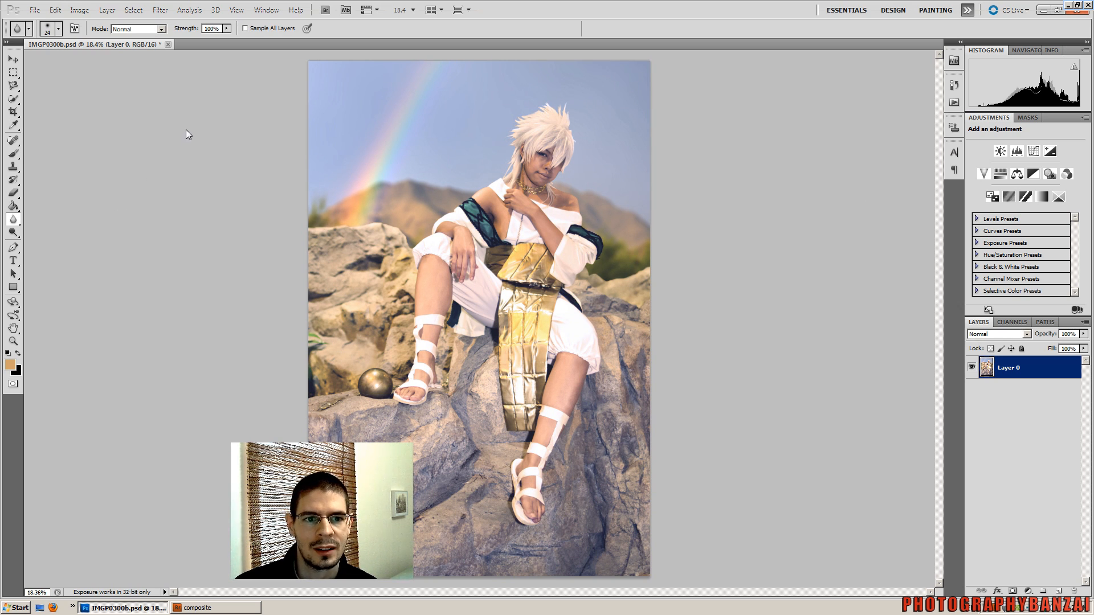
# - Apply Auto Contrast to the blue-filtered composite
pyautogui.click(80, 10)
pyautogui.click(102, 61)
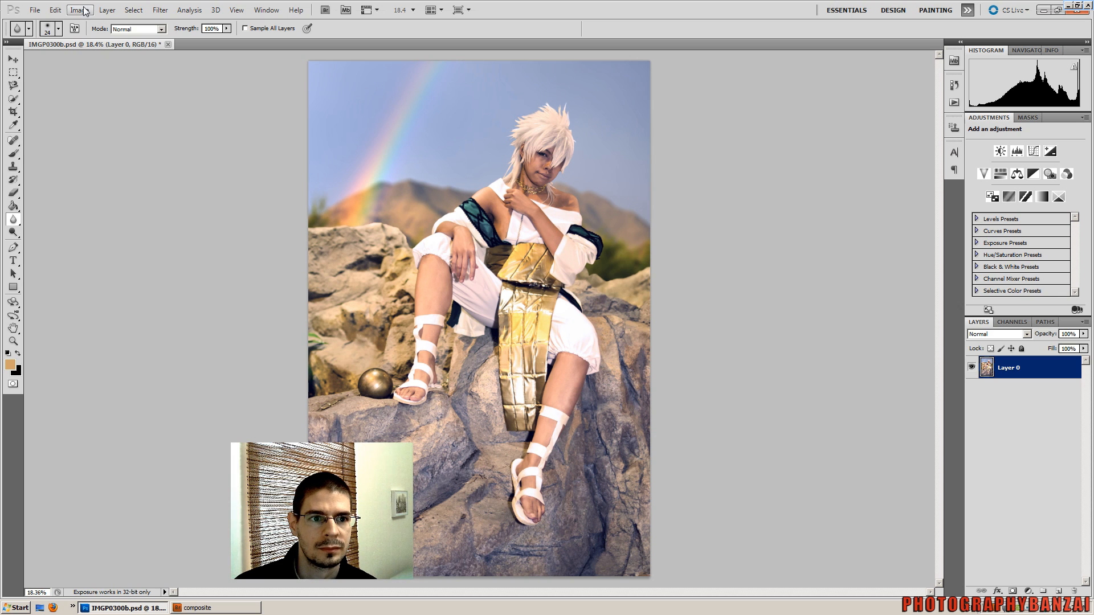
# - Try Auto Color on the blue-filtered composite, then undo it
pyautogui.click(80, 9)
pyautogui.click(92, 71)
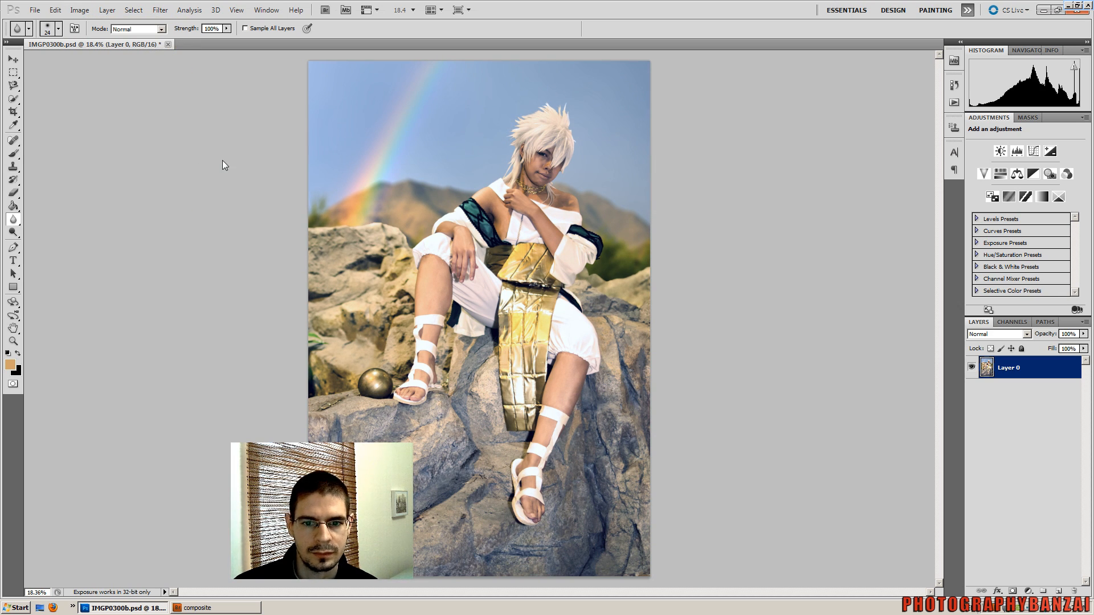
pyautogui.hotkey('ctrl', 'z')
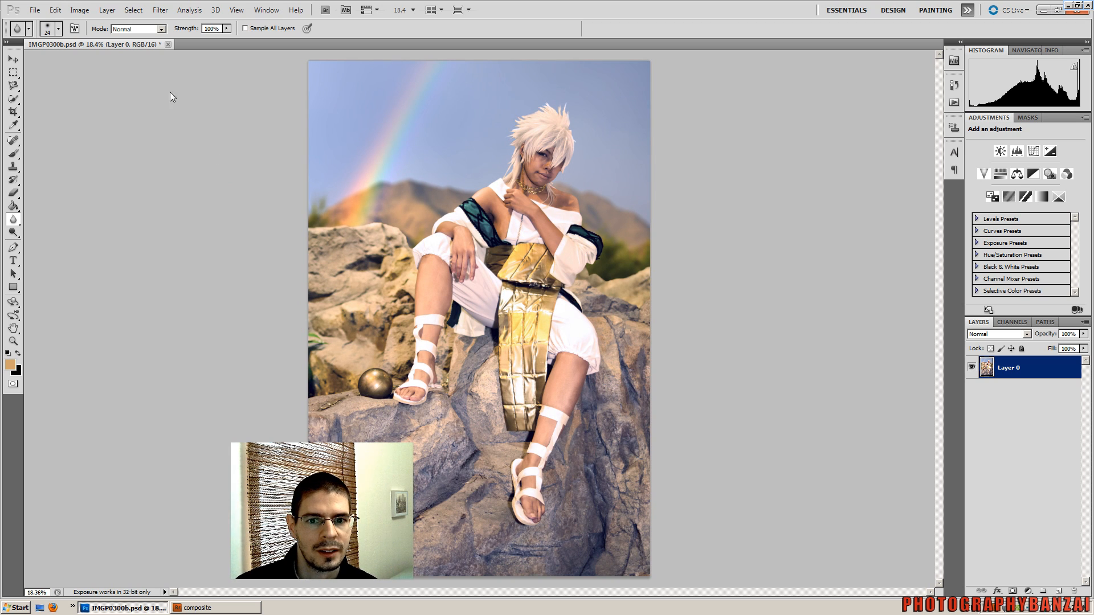
# - Start a Color Balance adjustment on the composite and set the midtones to 0, +10, -6 with Preserve Luminosity on
pyautogui.click(80, 10)
pyautogui.moveTo(125, 36)
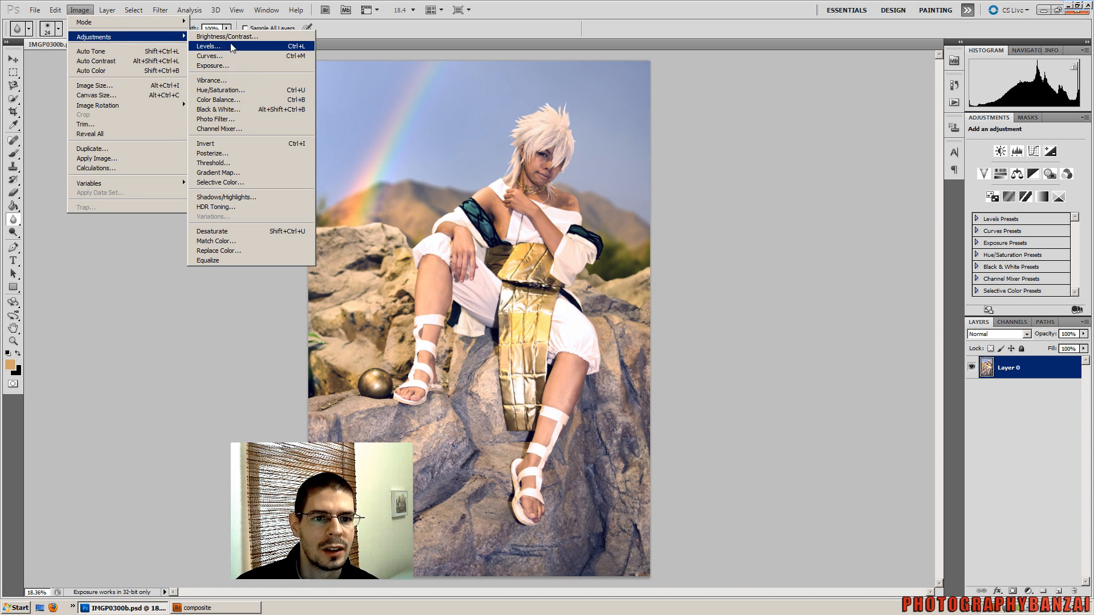
pyautogui.click(234, 100)
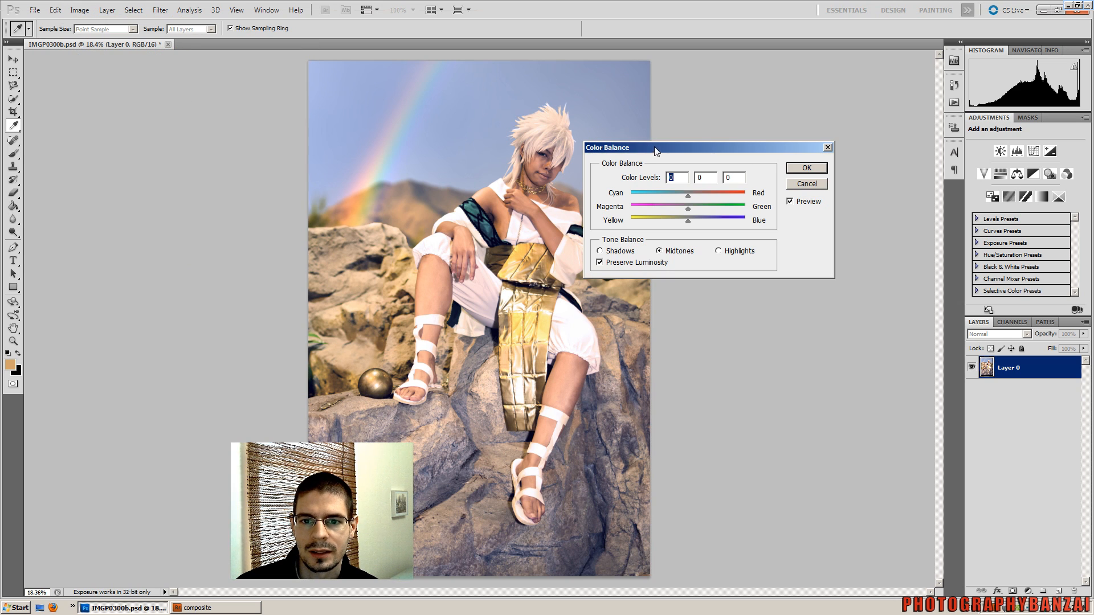
pyautogui.moveTo(659, 151); pyautogui.dragTo(734, 152)
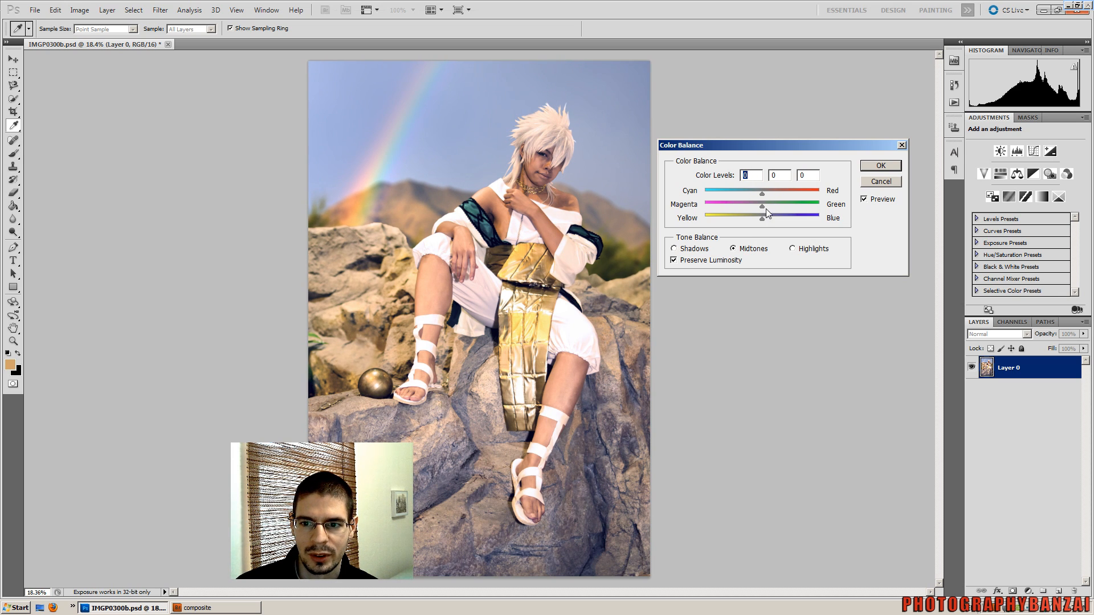
pyautogui.moveTo(762, 206)
pyautogui.mouseDown()
pyautogui.moveTo(770, 212)
pyautogui.moveTo(750, 218)
pyautogui.moveTo(760, 218)
pyautogui.mouseUp()
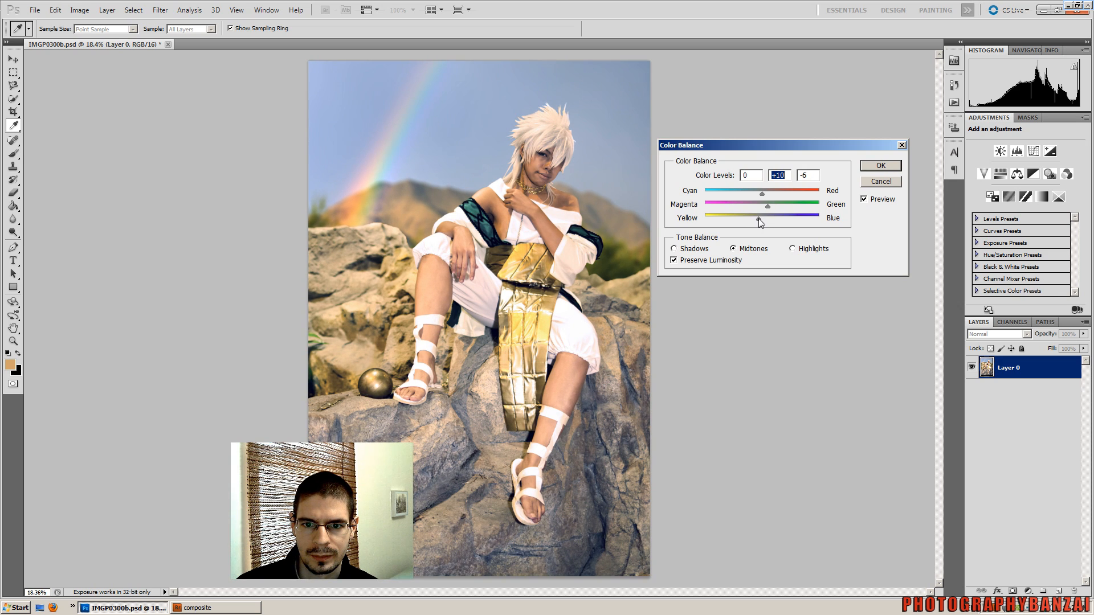
pyautogui.press('Tab')
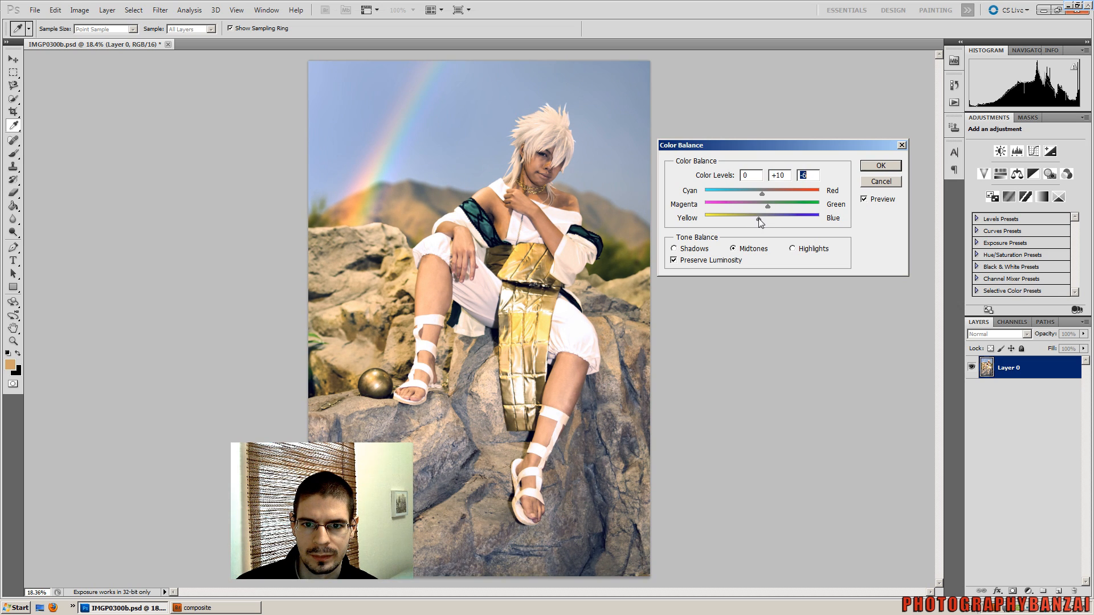
pyautogui.click(865, 199)
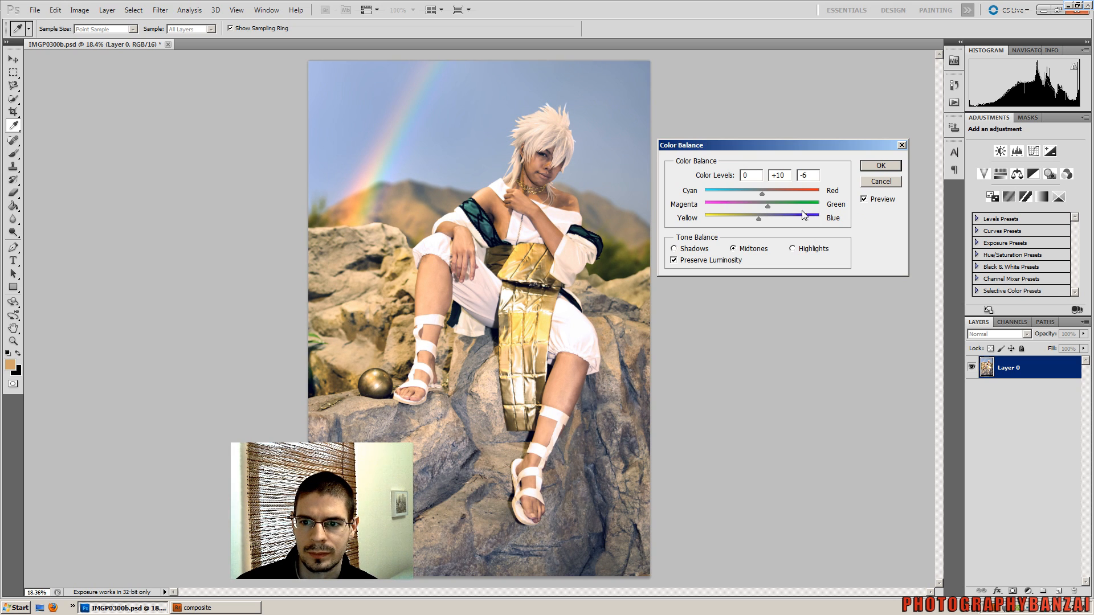
# - Set the Color Balance shadows to -1, -1, -5 and highlights to 0, +3, +5, compare with the original, and apply
pyautogui.moveTo(760, 217)
pyautogui.mouseDown()
pyautogui.moveTo(769, 223)
pyautogui.moveTo(759, 220)
pyautogui.moveTo(766, 198)
pyautogui.mouseUp()
pyautogui.click(696, 250)
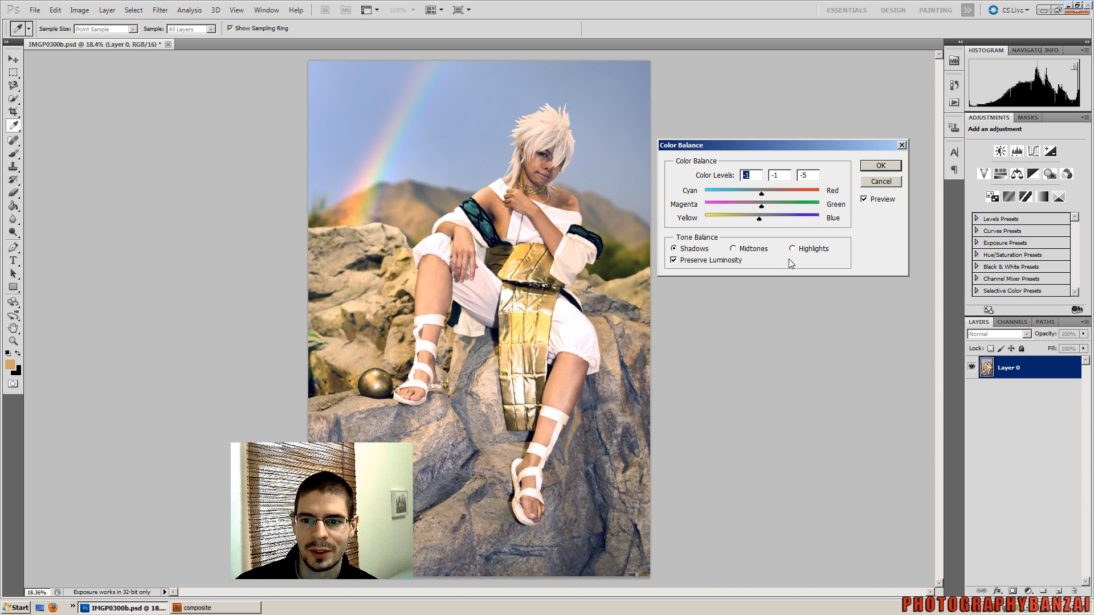
pyautogui.click(793, 249)
pyautogui.moveTo(762, 221); pyautogui.dragTo(761, 196)
pyautogui.click(760, 206)
pyautogui.click(872, 200)
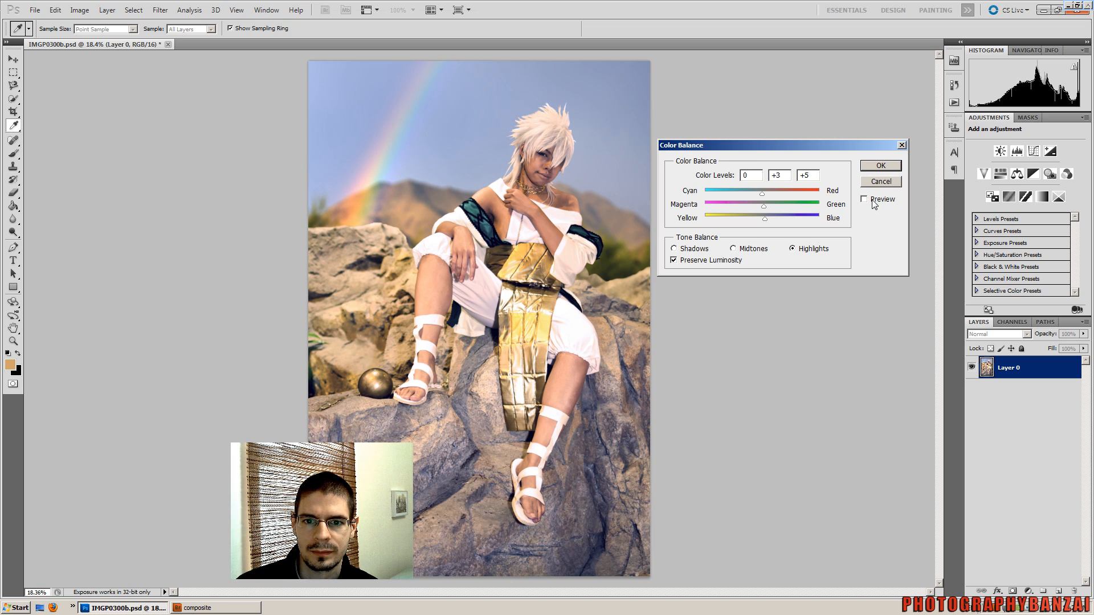
pyautogui.click(881, 165)
pyautogui.press('r')
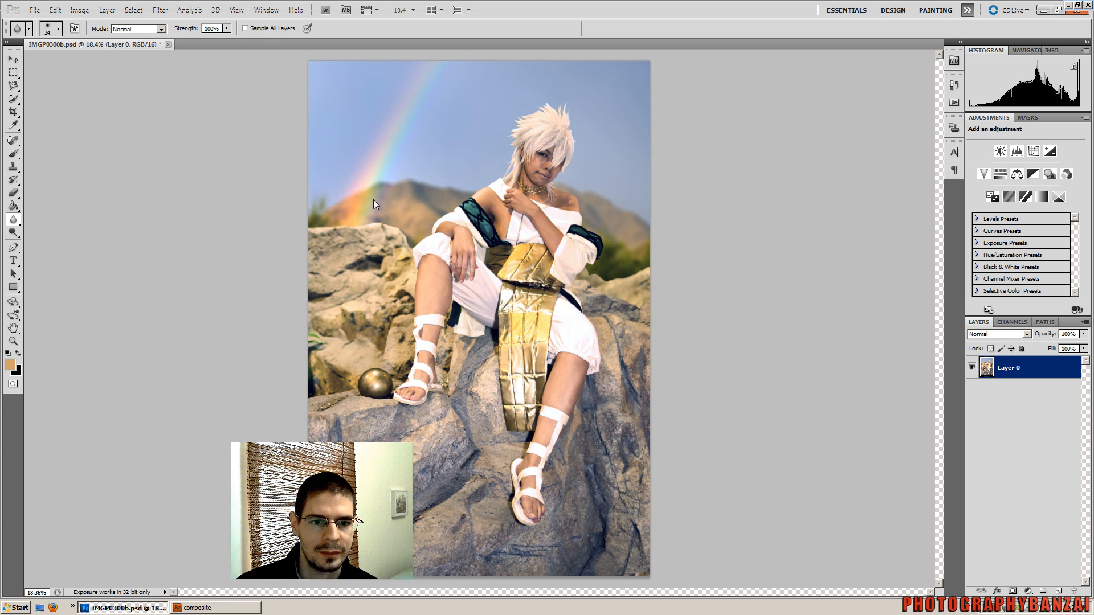
# - Apply a Shadows/Highlights adjustment with shadows at 12% and highlights at 0%, comparing the image with and without it
pyautogui.click(80, 9)
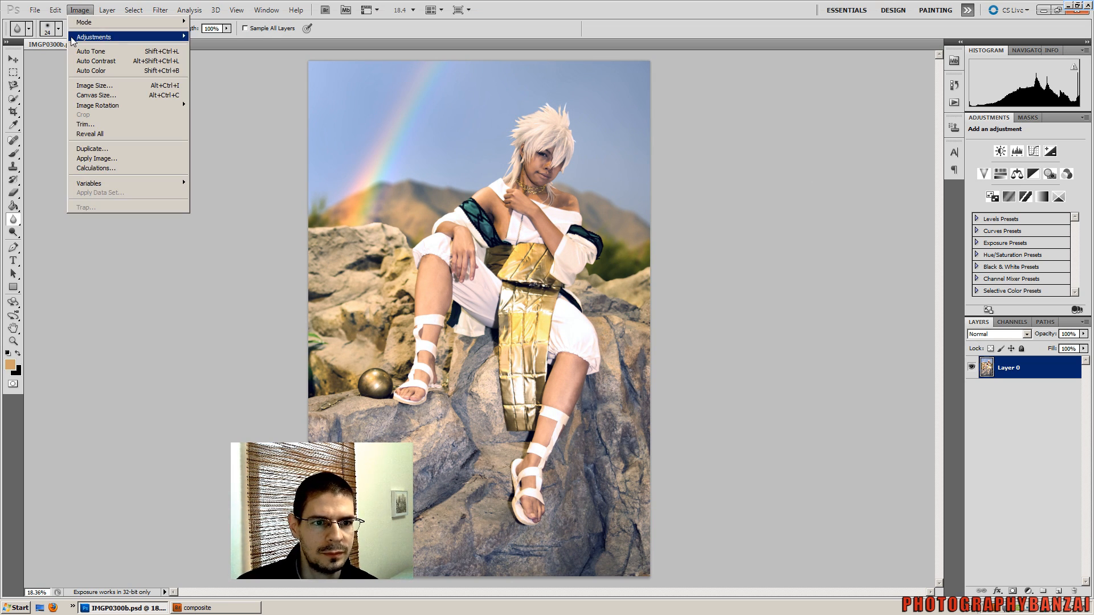
pyautogui.moveTo(119, 37)
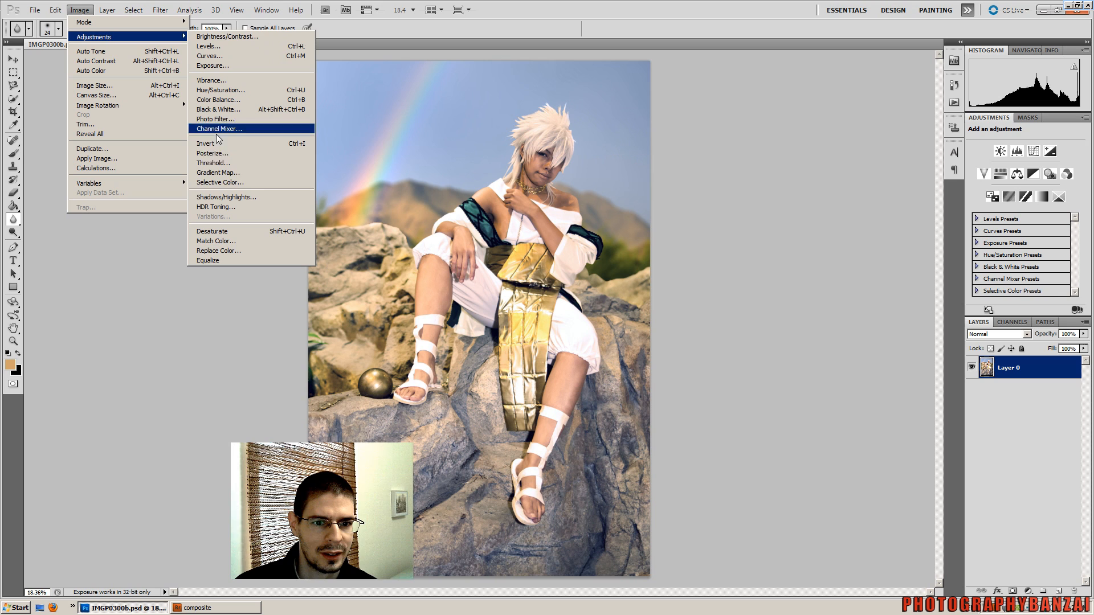
pyautogui.click(241, 196)
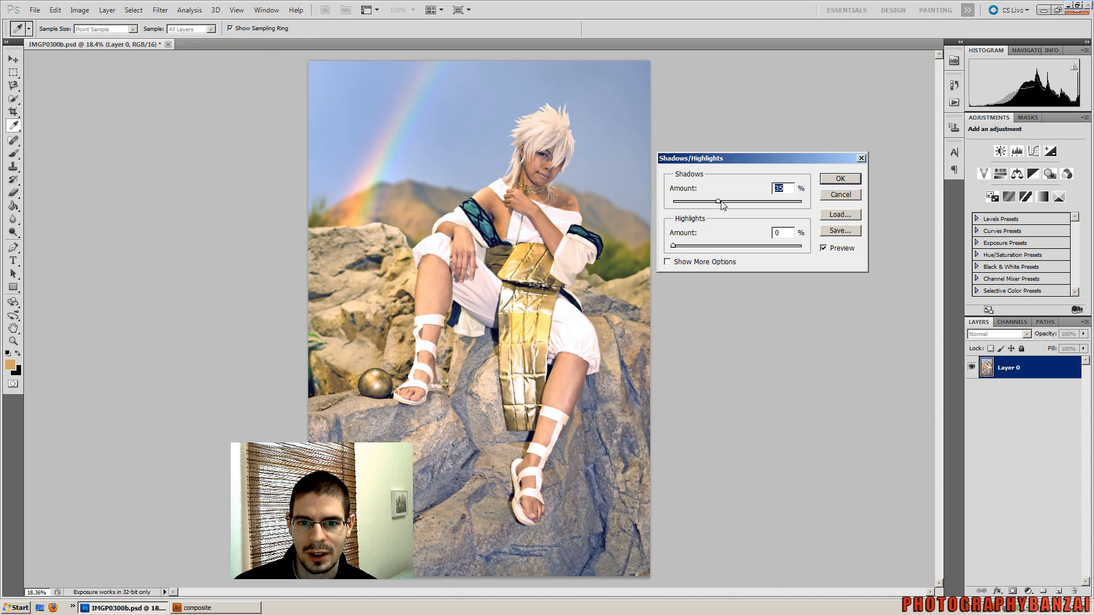
pyautogui.moveTo(720, 203)
pyautogui.mouseDown()
pyautogui.moveTo(738, 204)
pyautogui.moveTo(714, 202)
pyautogui.mouseUp()
pyautogui.moveTo(673, 246)
pyautogui.mouseDown()
pyautogui.moveTo(733, 247)
pyautogui.moveTo(674, 246)
pyautogui.mouseUp()
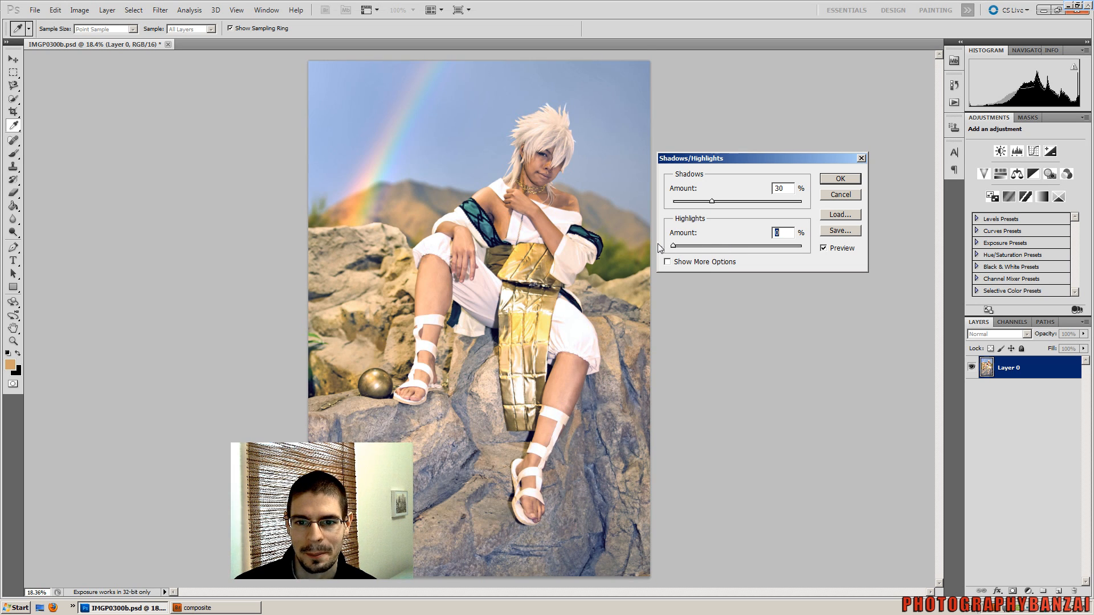
pyautogui.moveTo(711, 206); pyautogui.dragTo(701, 206)
pyautogui.click(833, 254)
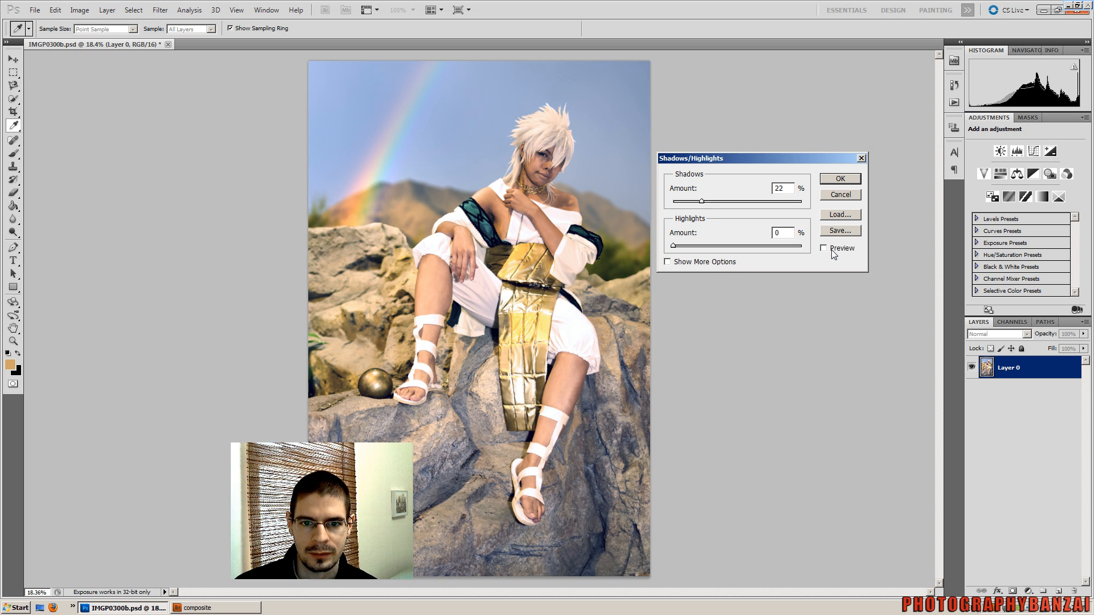
pyautogui.click(833, 254)
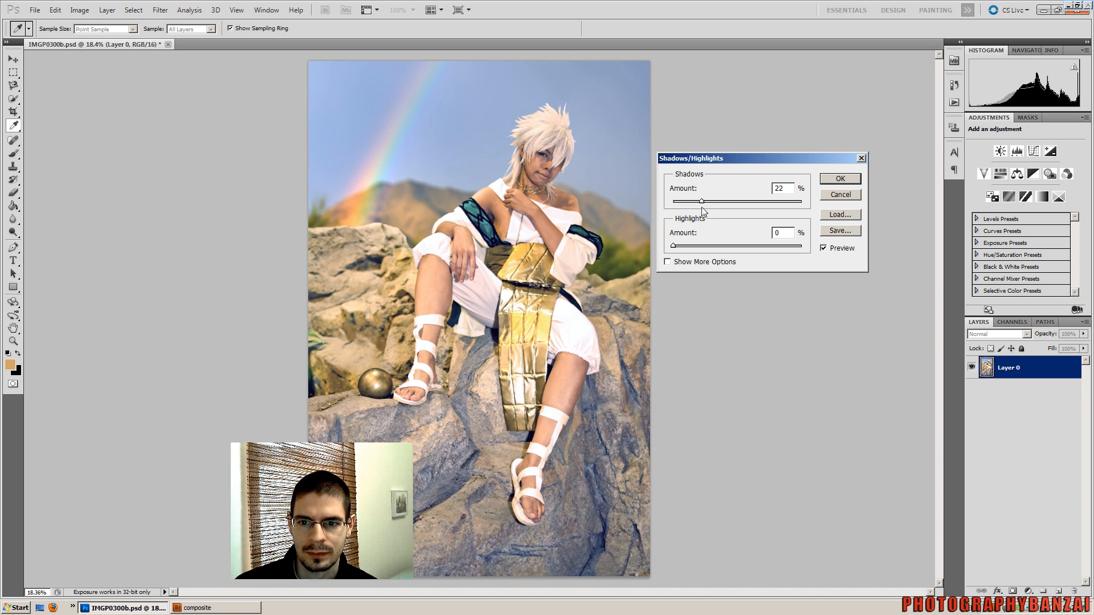
pyautogui.moveTo(702, 207); pyautogui.dragTo(689, 206)
pyautogui.click(832, 252)
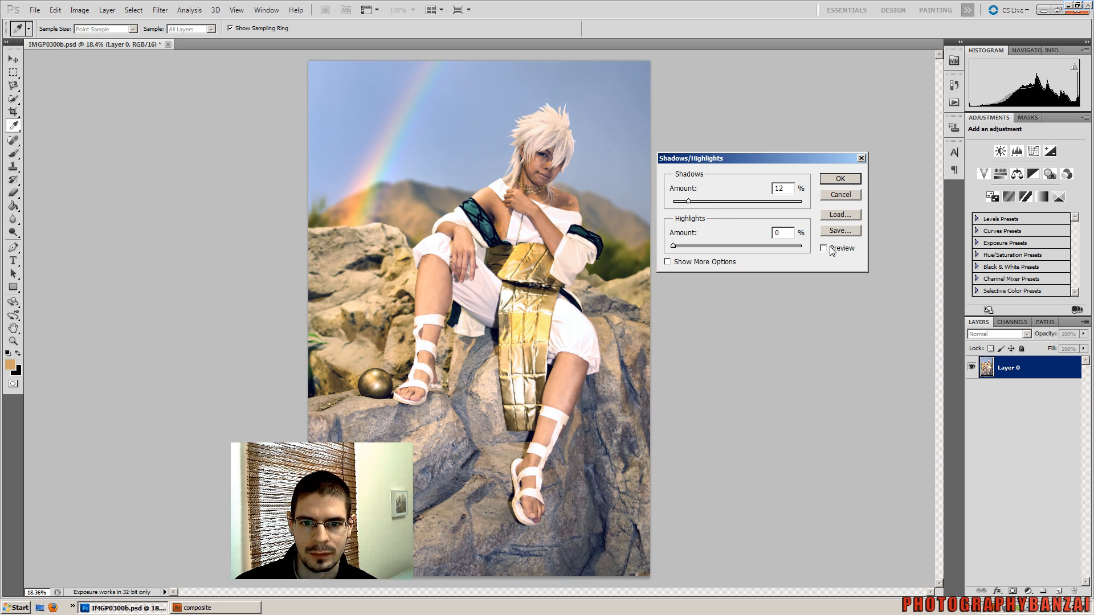
pyautogui.click(833, 252)
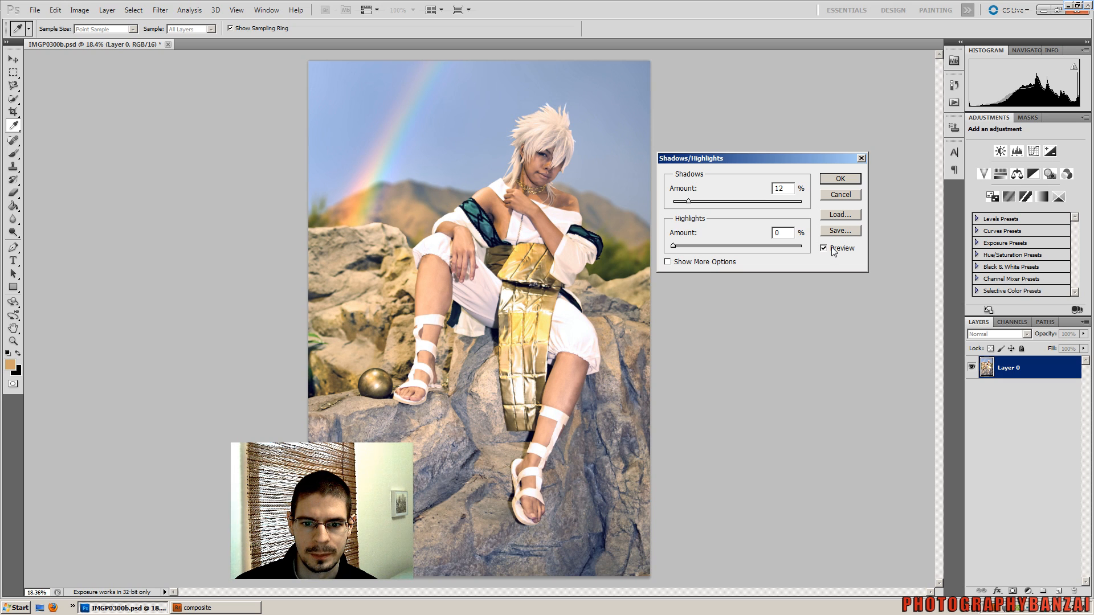
pyautogui.click(840, 179)
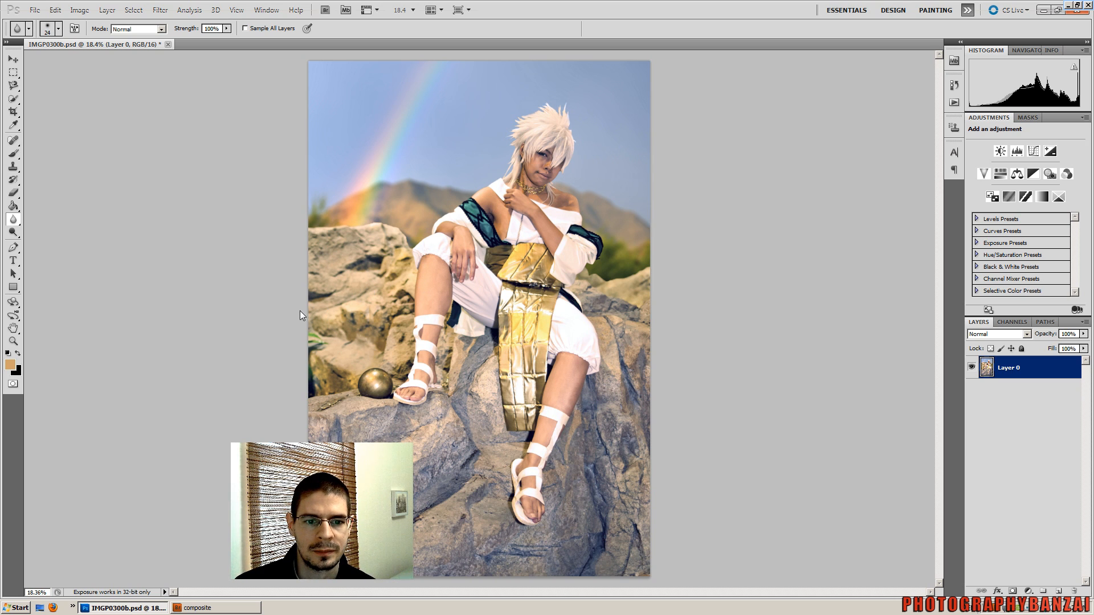
# - Set up the Dodge tool with 3% exposure and a soft 715 px brush
pyautogui.click(13, 232)
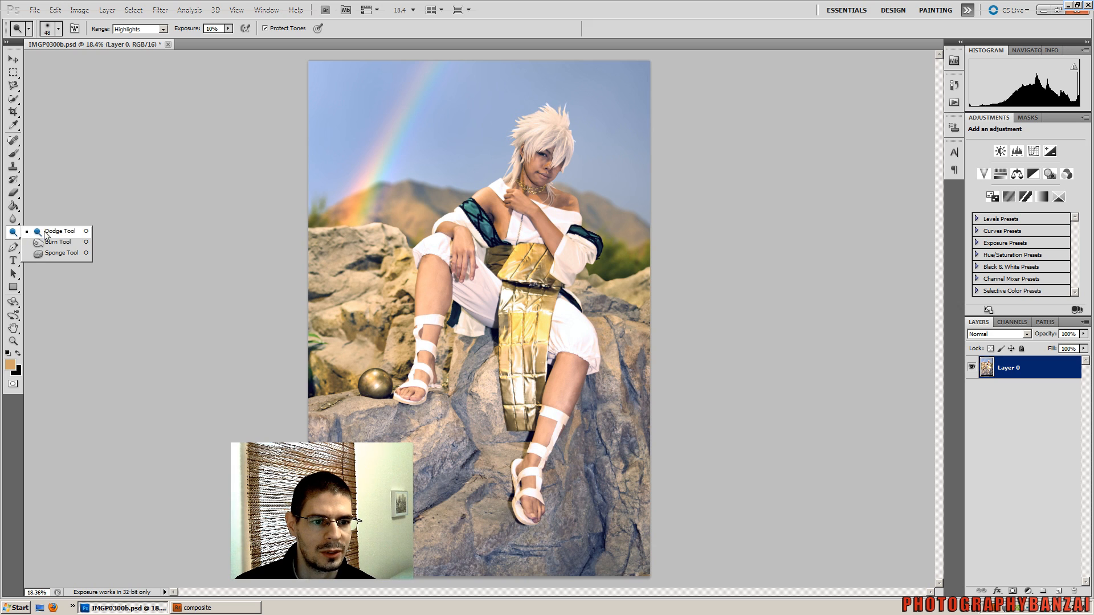
pyautogui.click(46, 230)
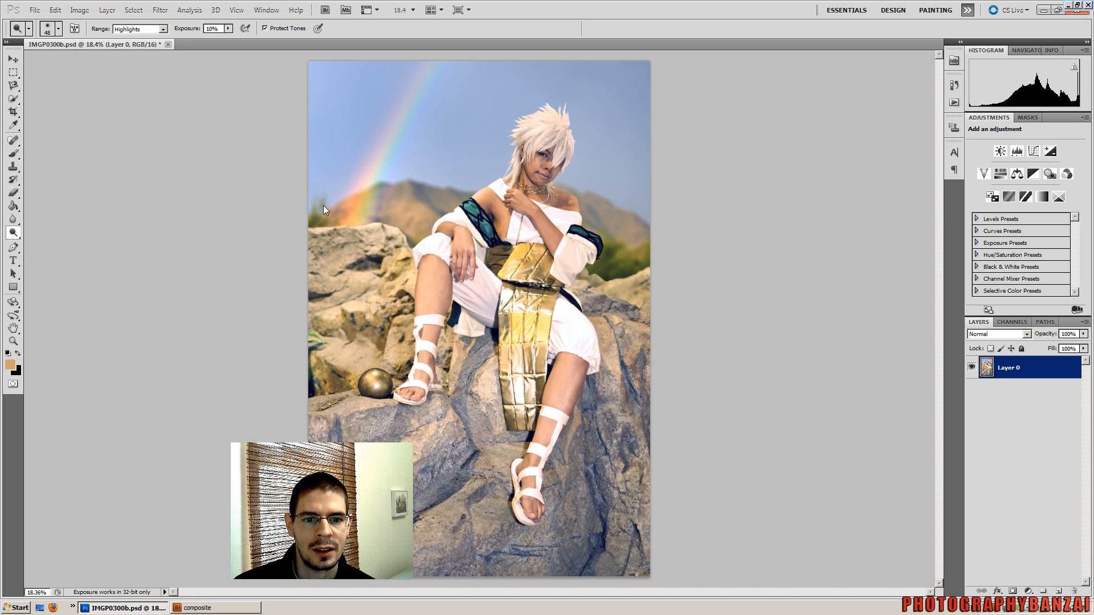
pyautogui.click(228, 28)
pyautogui.moveTo(227, 39); pyautogui.dragTo(224, 39)
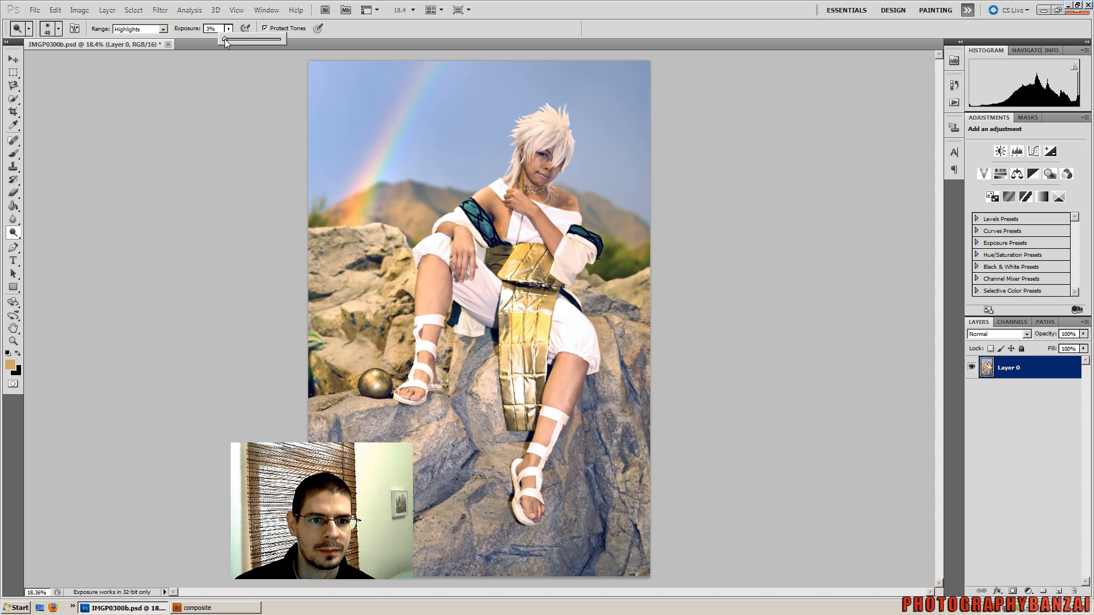
pyautogui.click(58, 28)
pyautogui.moveTo(45, 59); pyautogui.dragTo(120, 60)
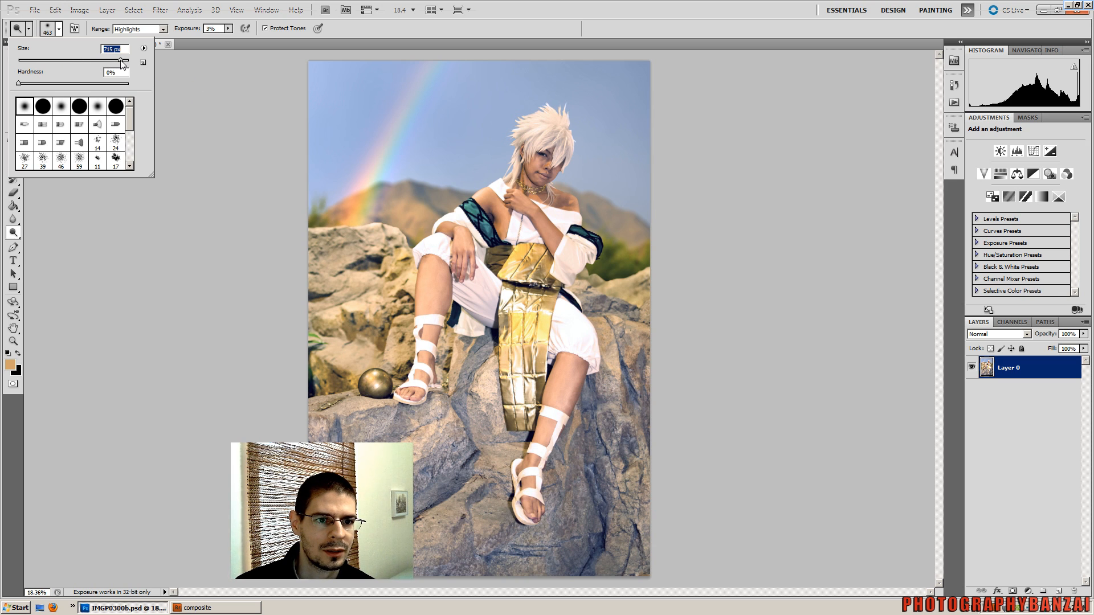
pyautogui.press('Return')
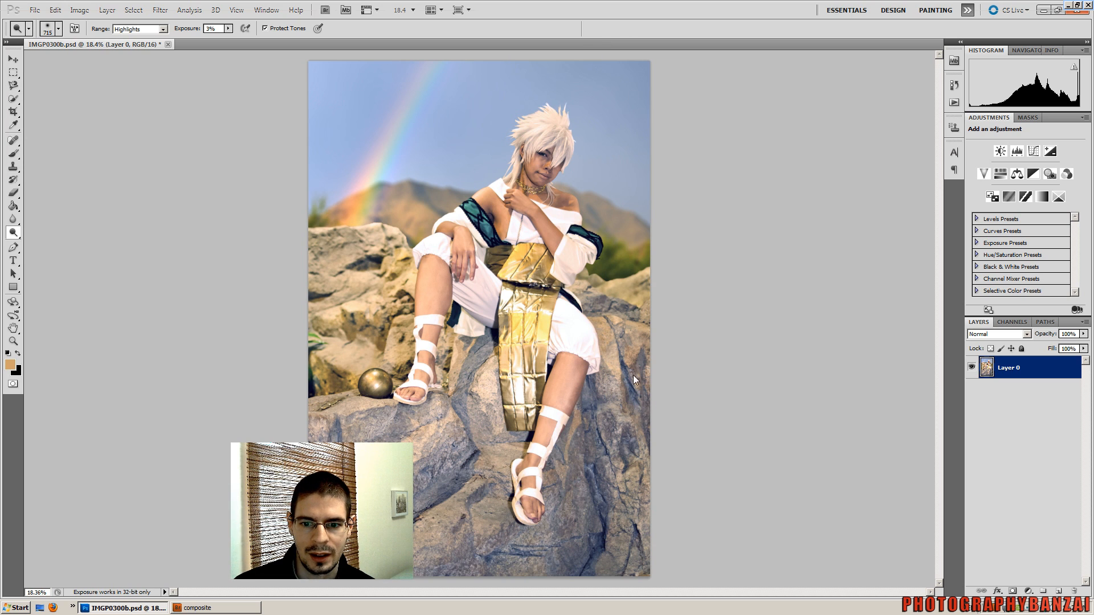